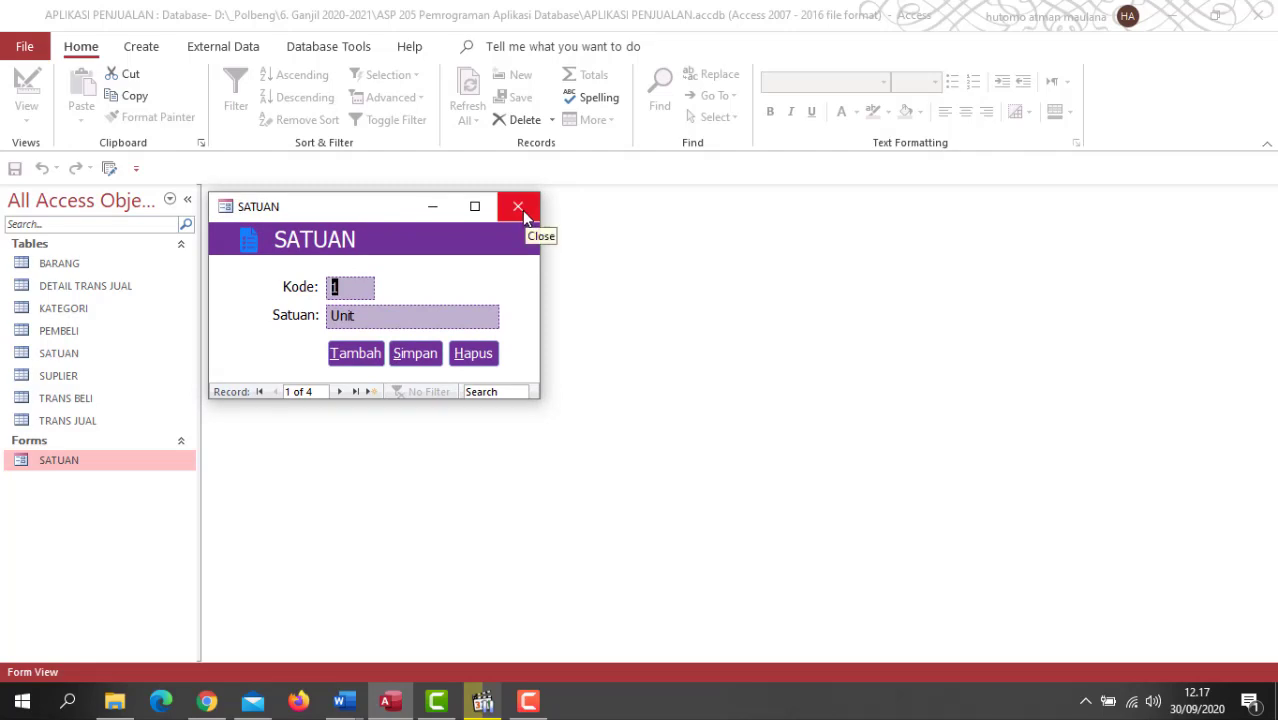
Close the open SATUAN form.
left_click(63, 308)
key("ctrl+w")
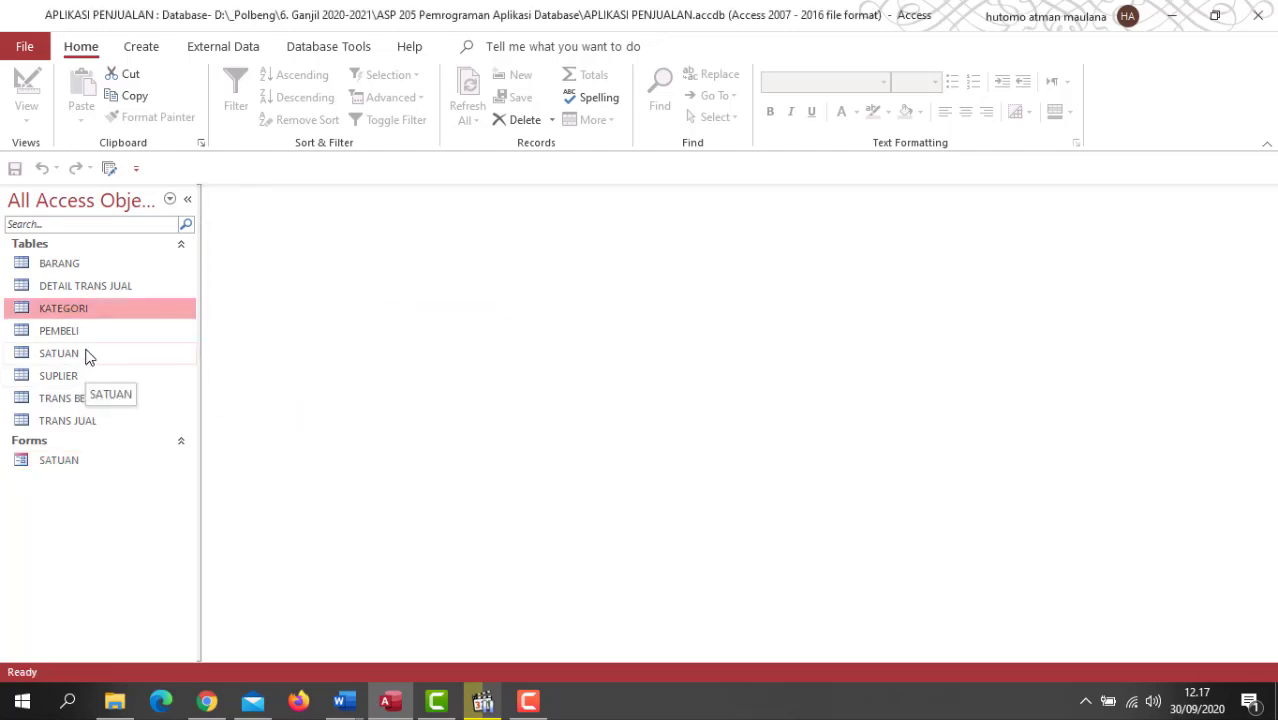
left_click(84, 335)
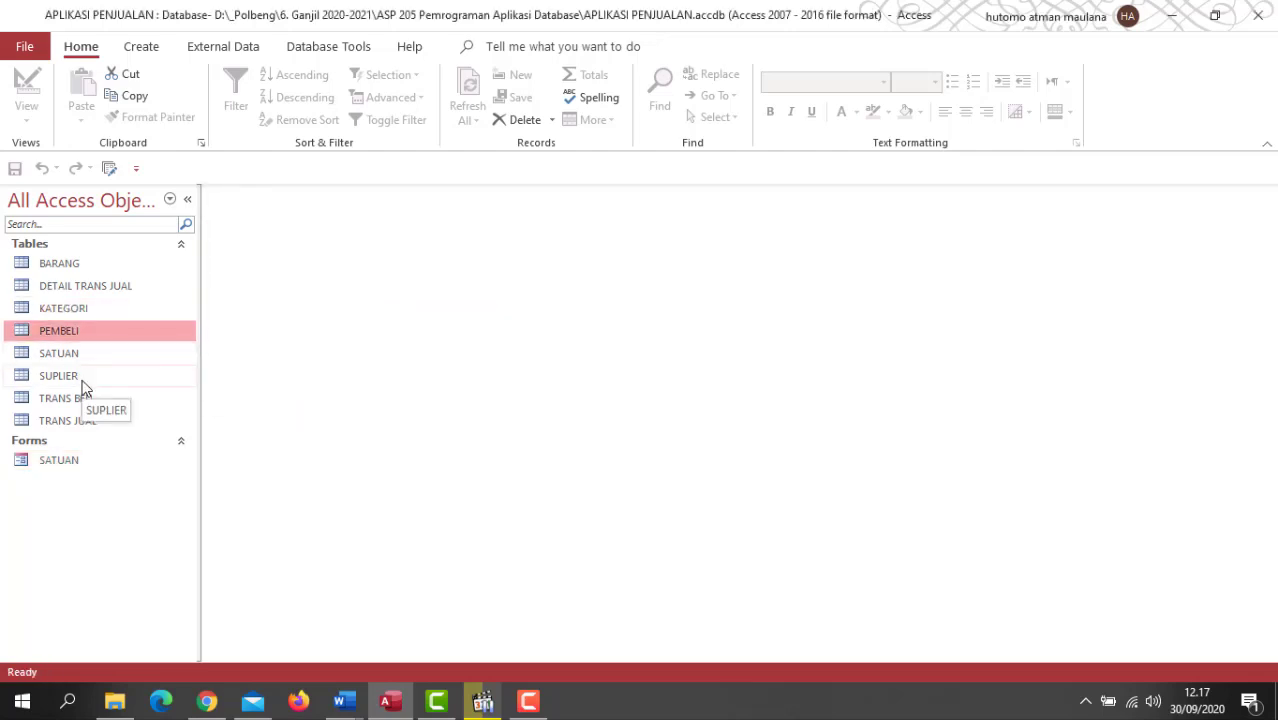
left_click(83, 381)
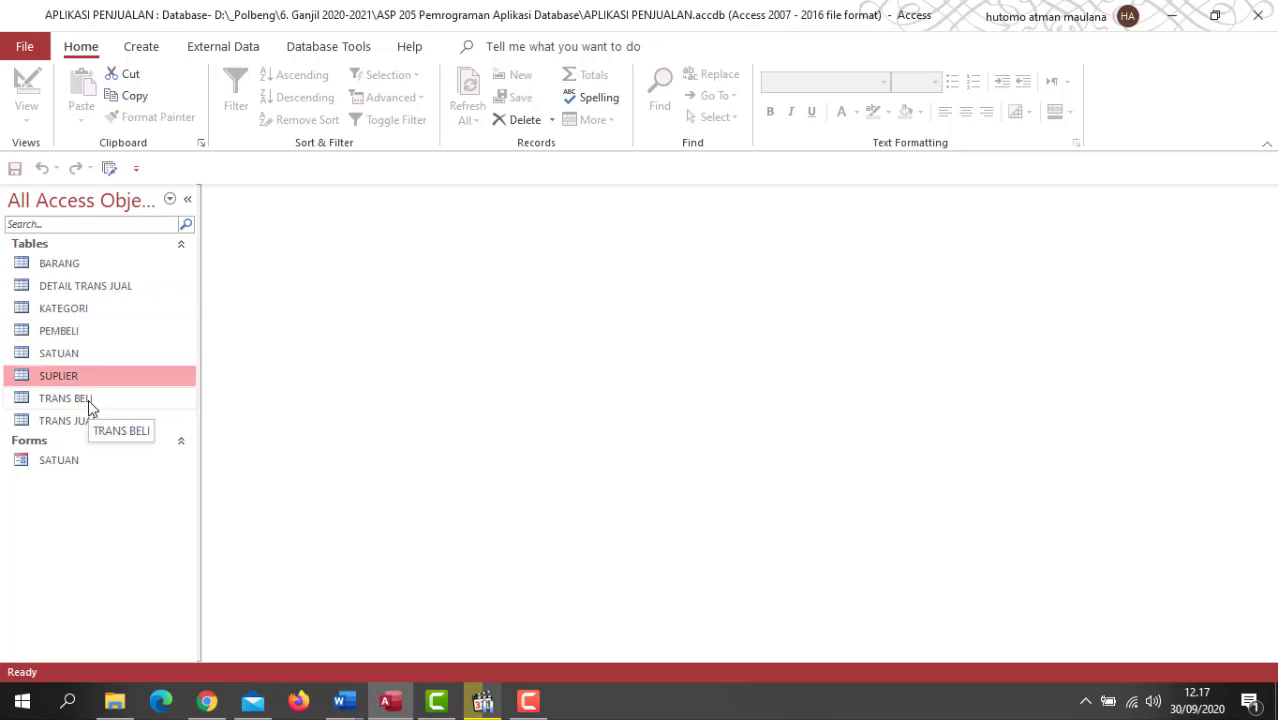
left_click(88, 402)
left_click(86, 423)
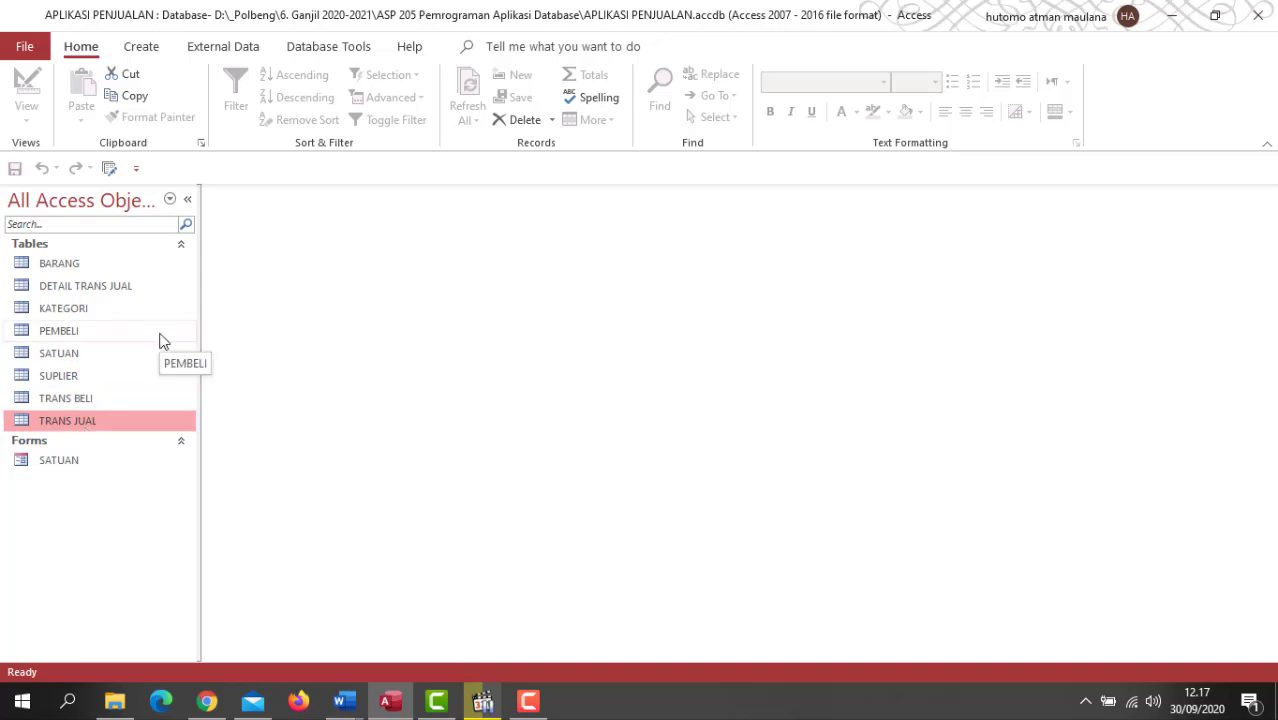
Create a new form from the KATEGORI table and close its property sheet.
left_click(71, 317)
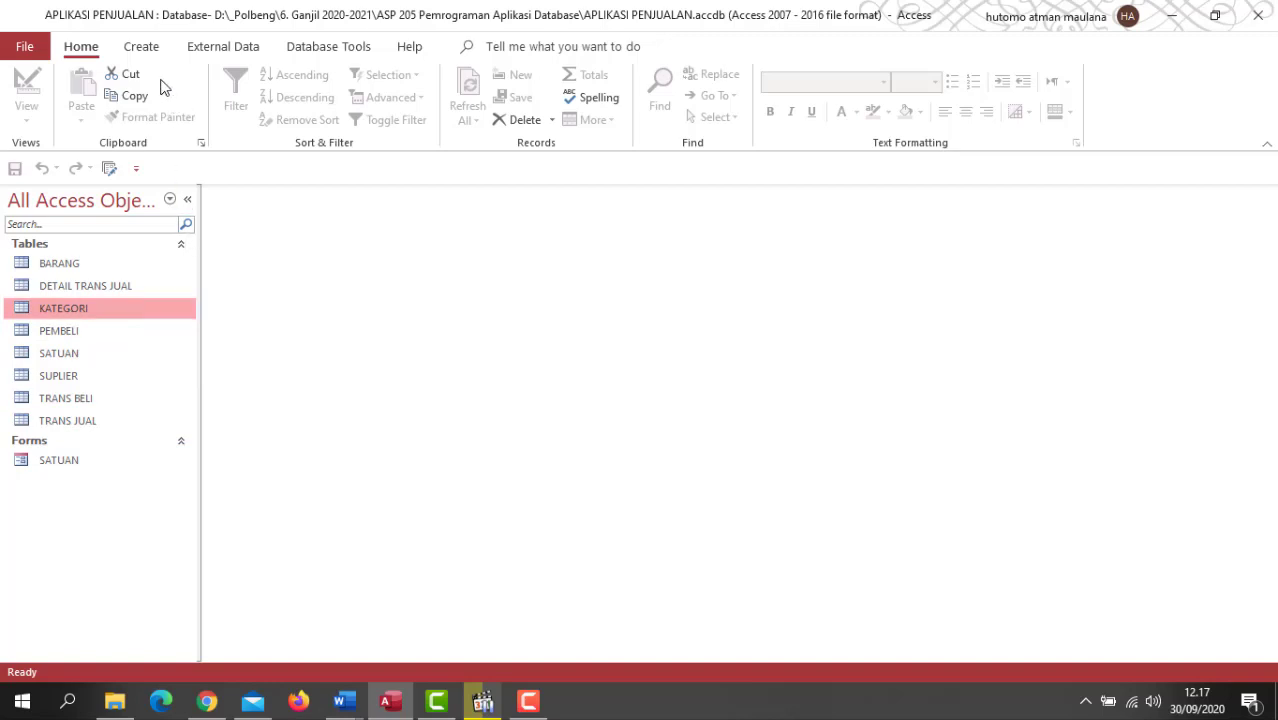
left_click(143, 48)
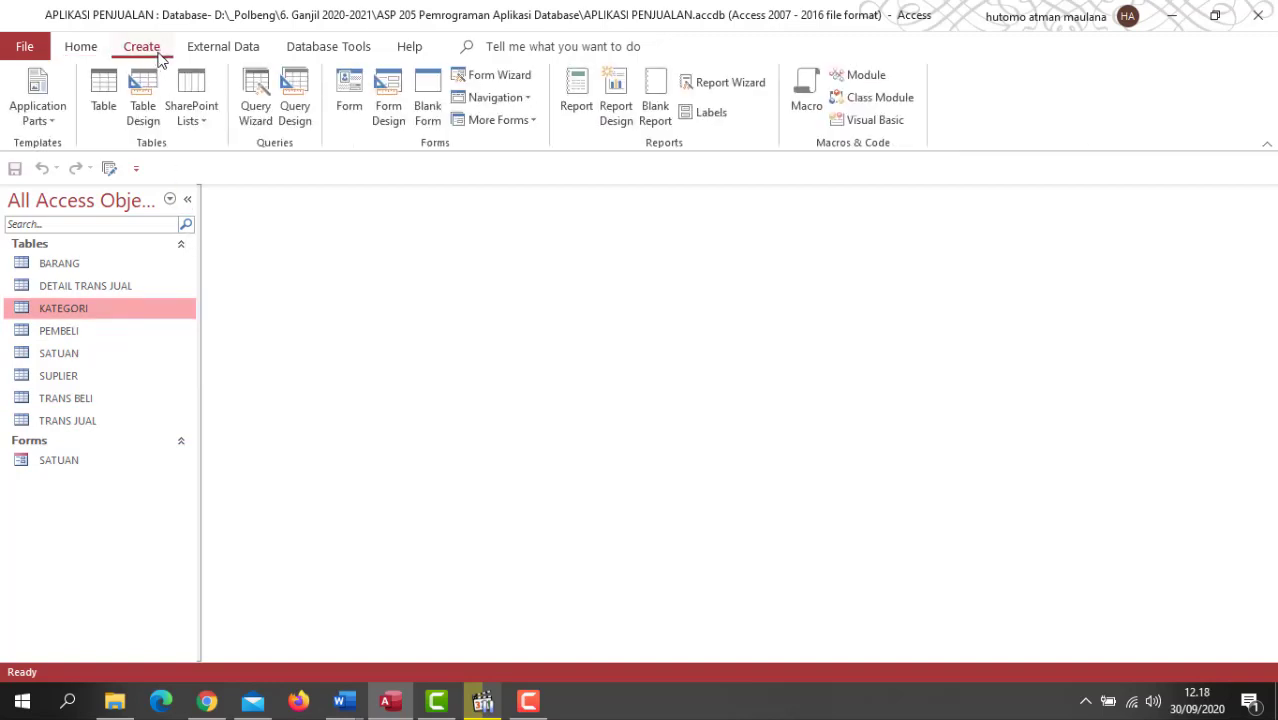
left_click(356, 90)
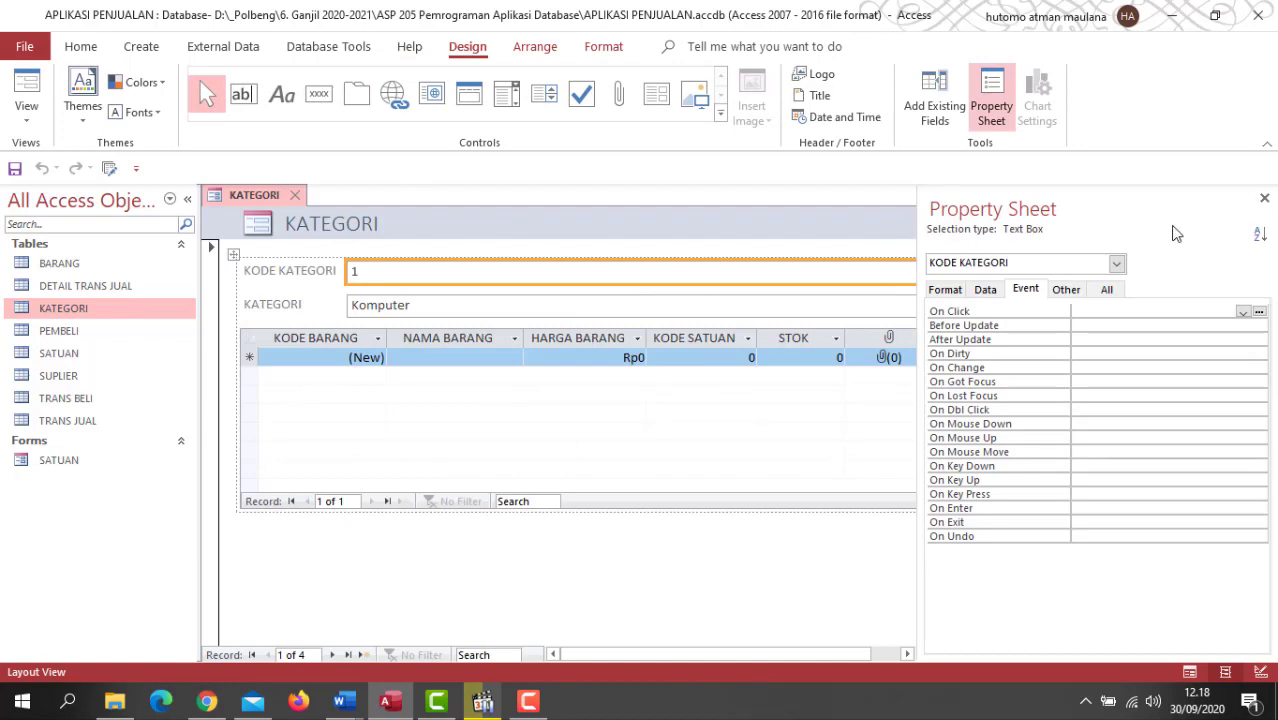
left_click(1264, 198)
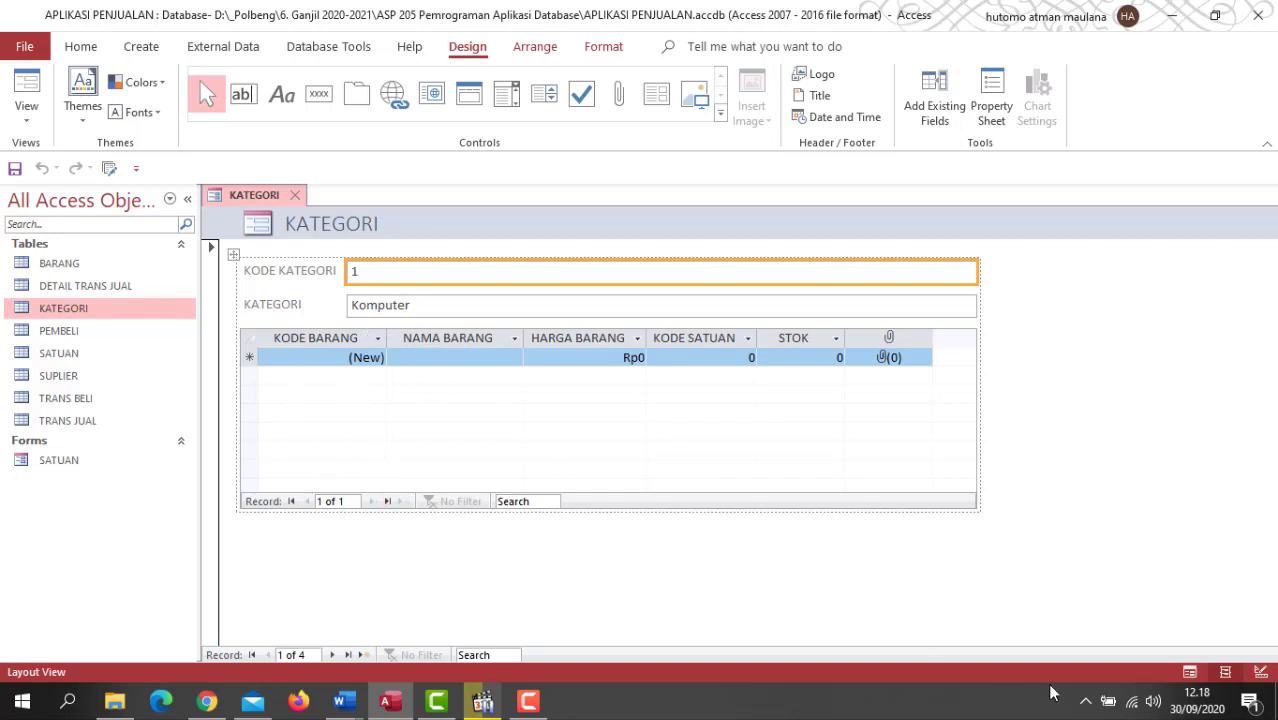
Show the new form in Design View and delete the Table.BARANG subform from the Detail section.
left_click(1260, 672)
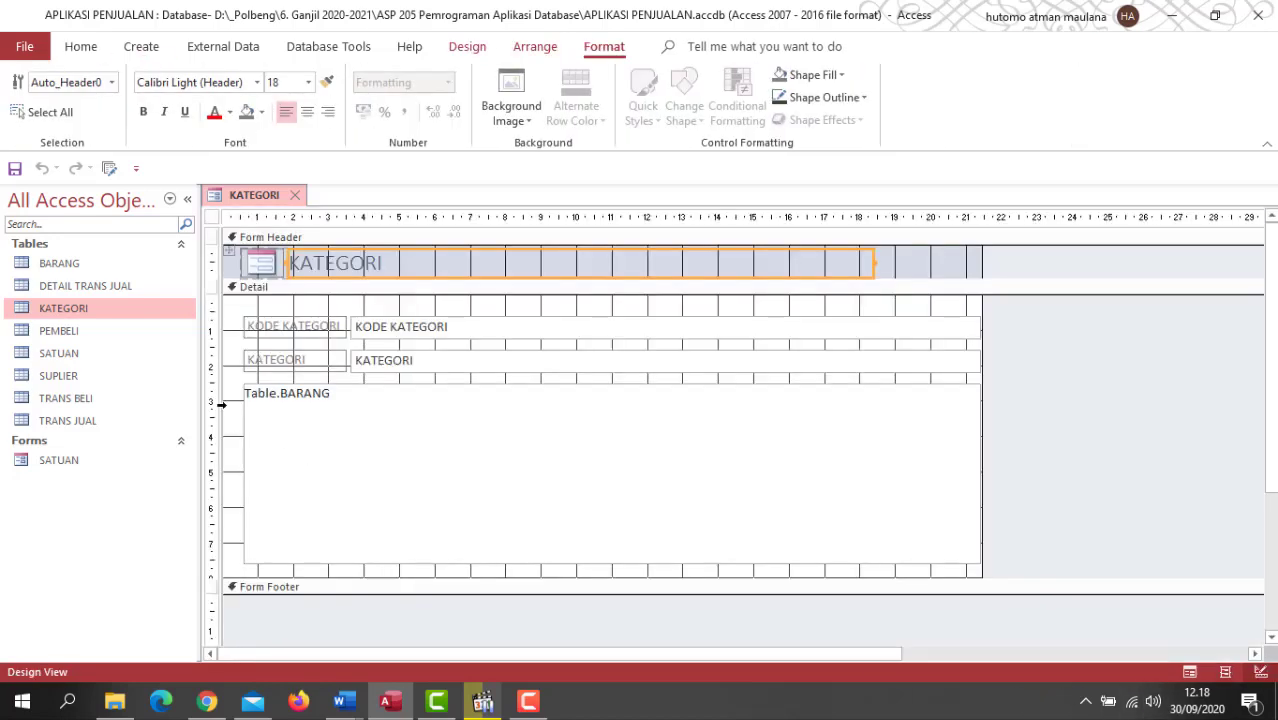
left_click(248, 396)
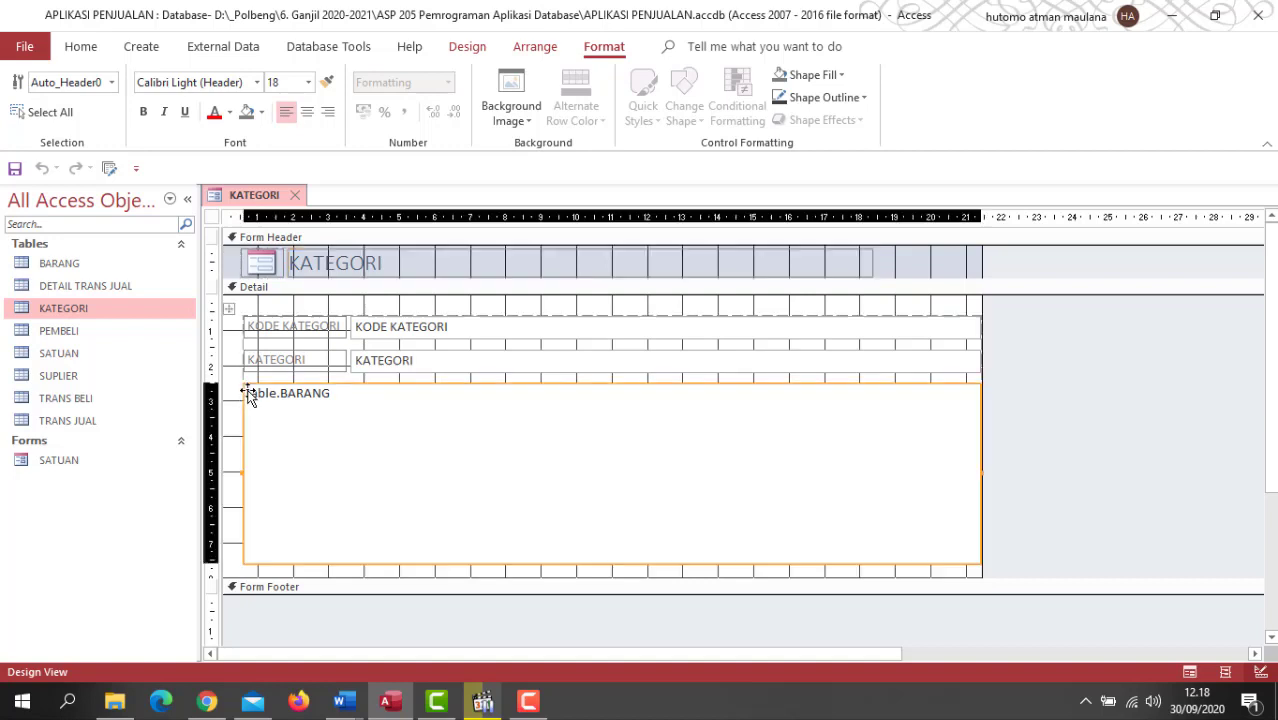
key("Delete")
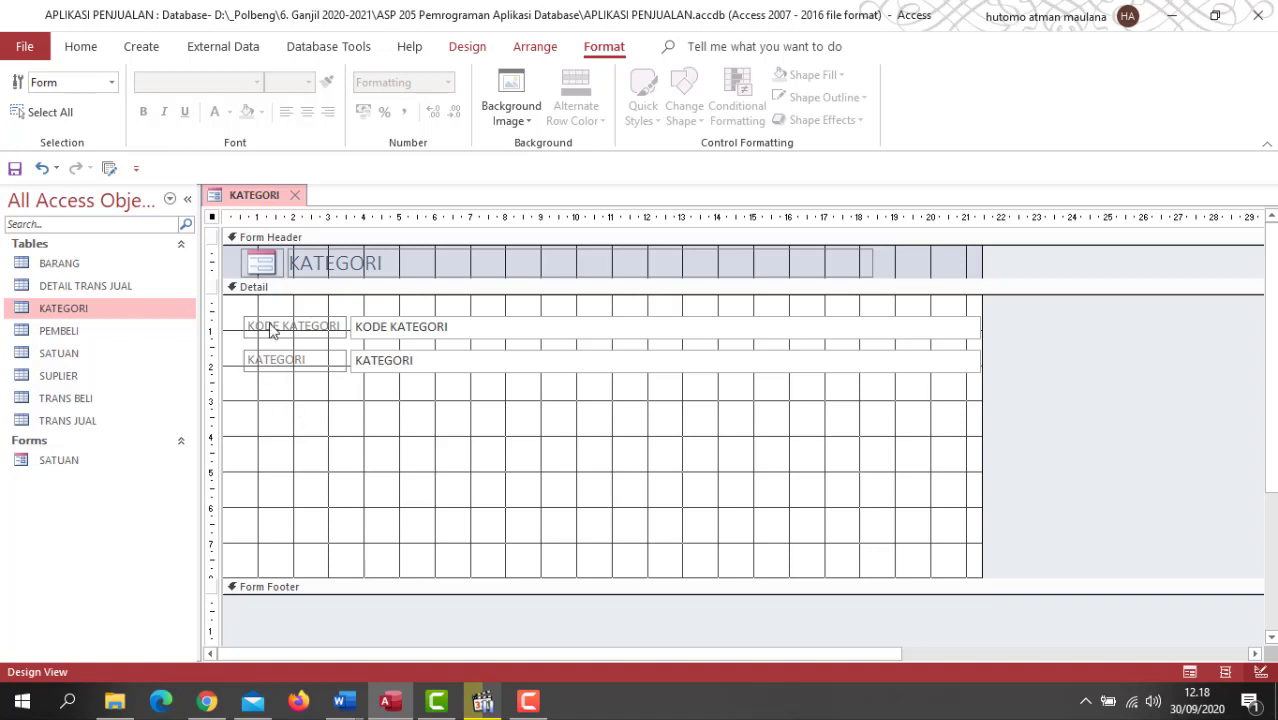
left_click_drag(236, 306, 981, 398)
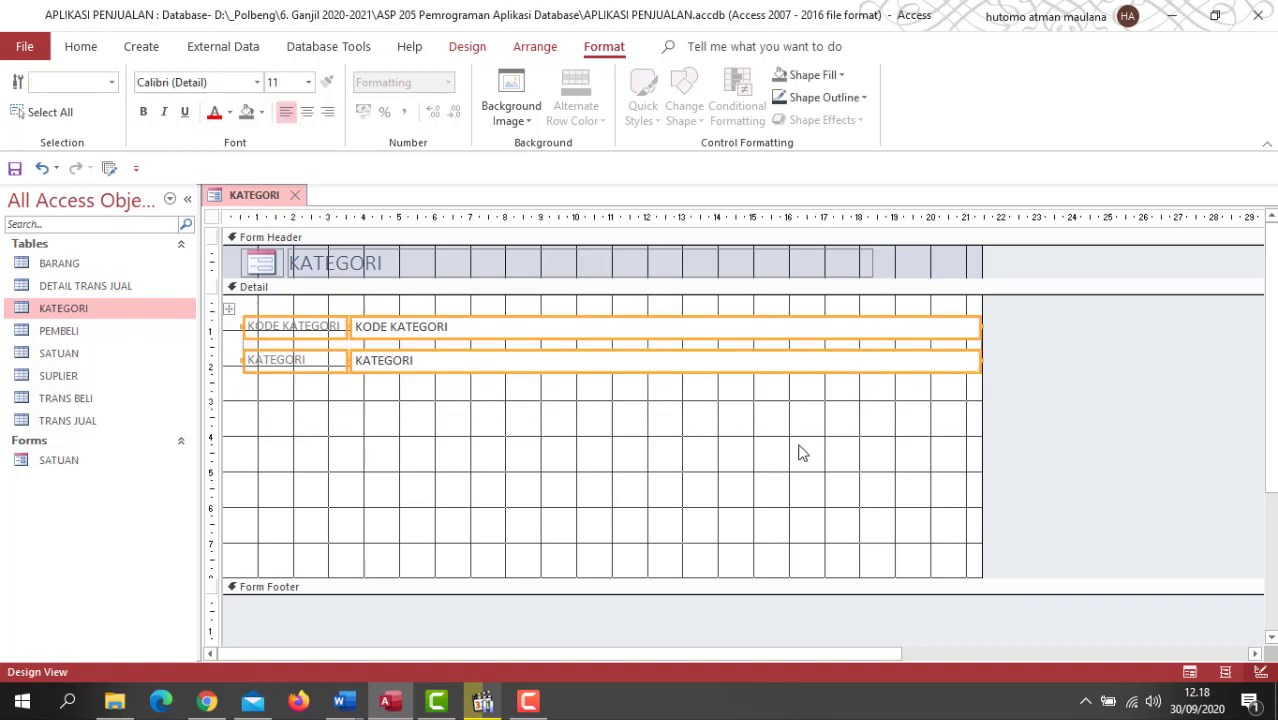
left_click_drag(979, 330, 584, 347)
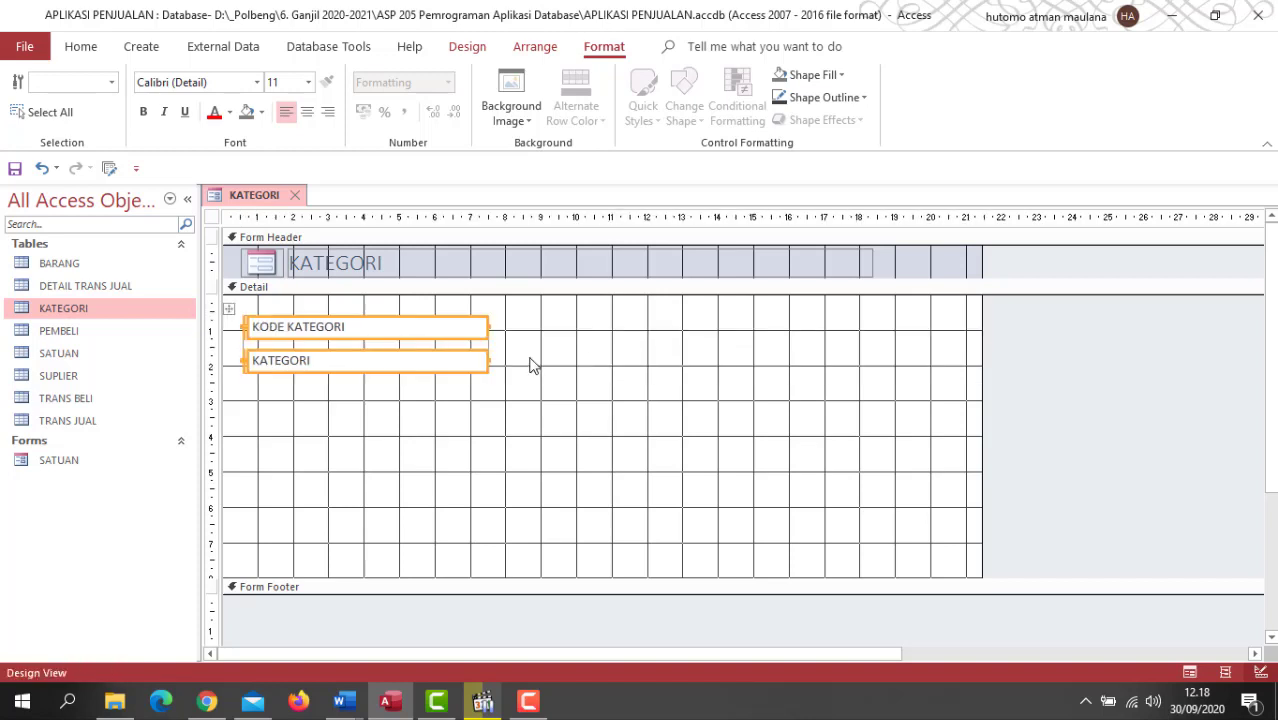
key("ctrl+z")
left_click(547, 442)
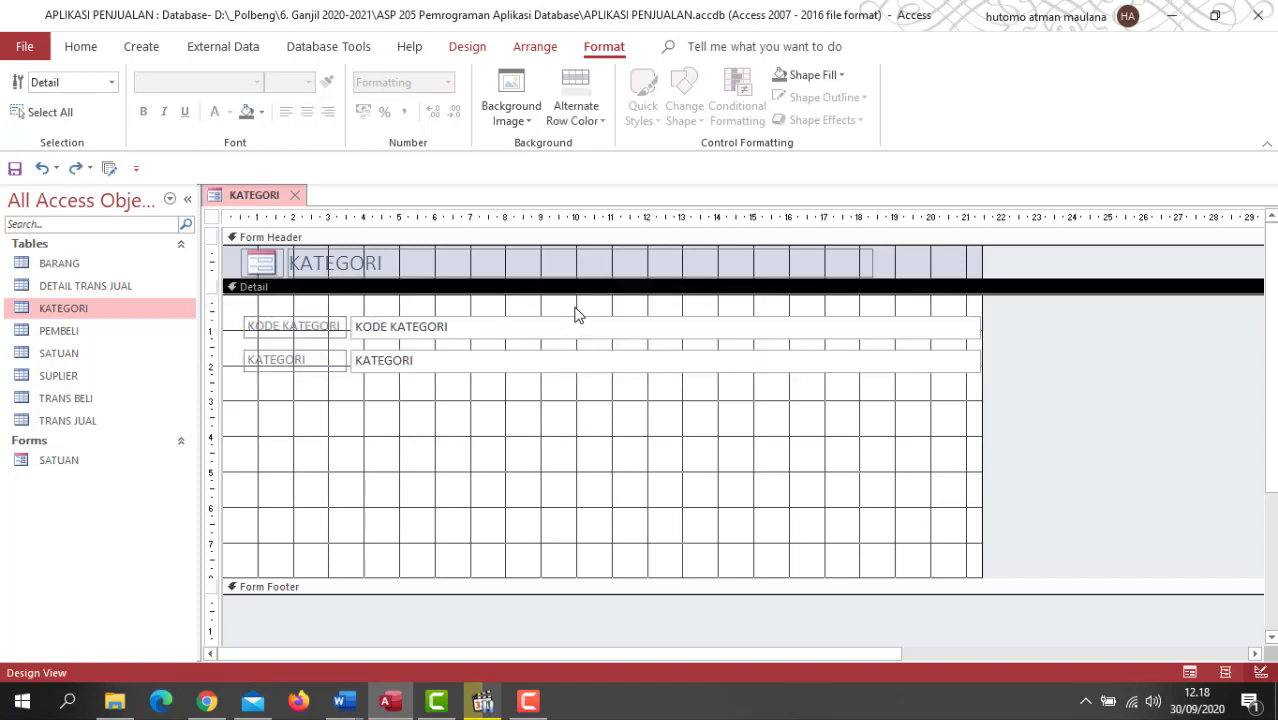
Narrow the KODE KATEGORI and KATEGORI text boxes together so they end at about the 8 cm ruler mark.
left_click_drag(588, 400, 592, 316)
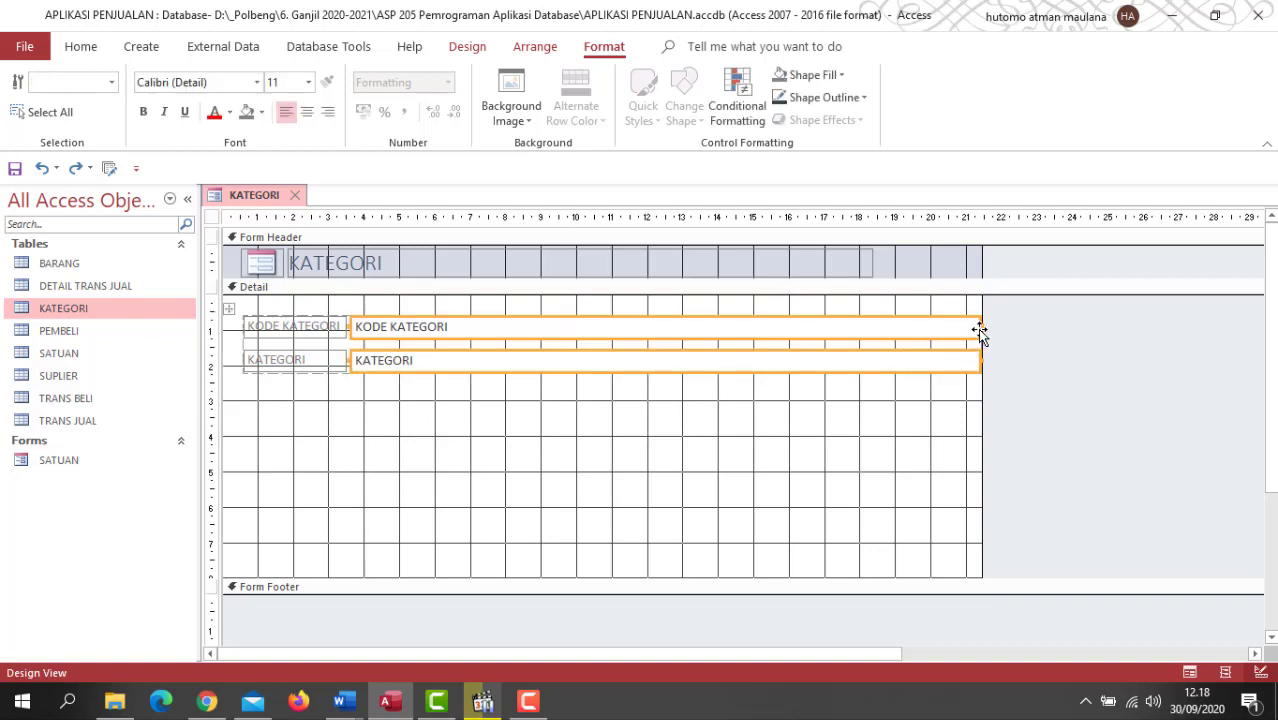
left_click_drag(979, 330, 548, 350)
left_click(551, 417)
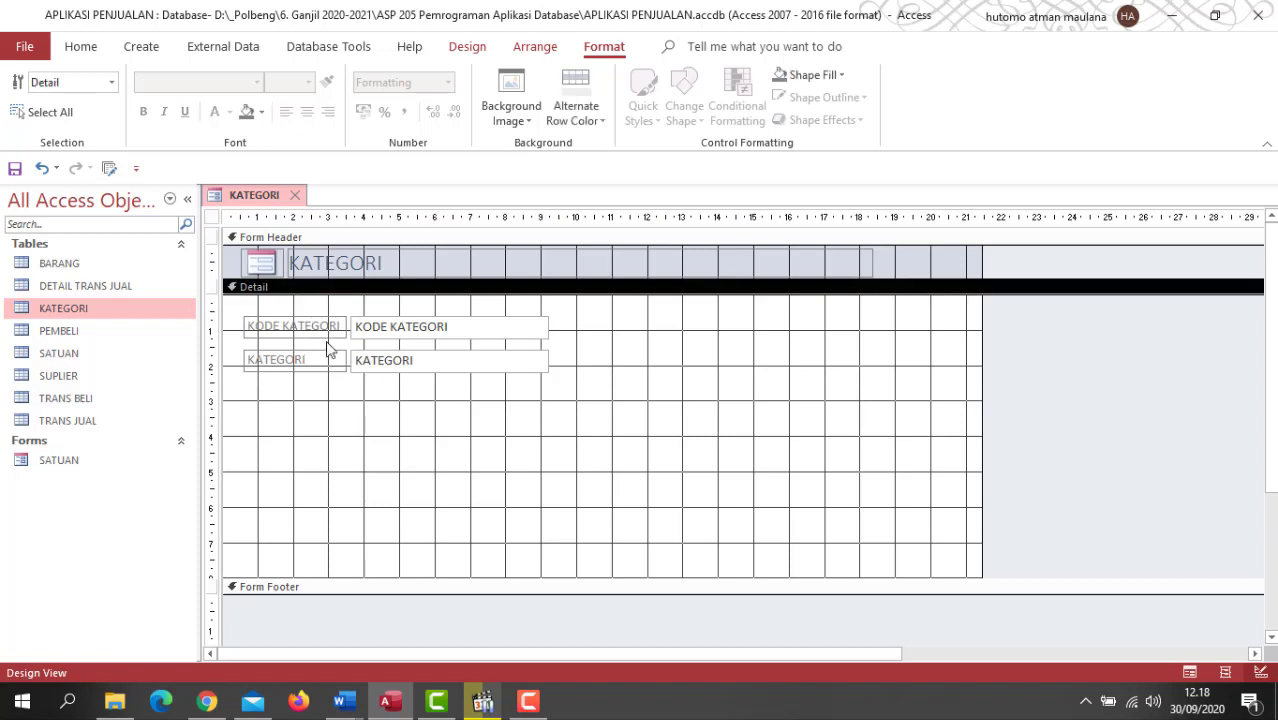
left_click(540, 336)
left_click_drag(549, 326, 506, 327)
Remove the layout from the detail labels and text boxes, and shorten the KODE KATEGORI text box alone to about 2.8 cm.
left_click_drag(576, 400, 242, 300)
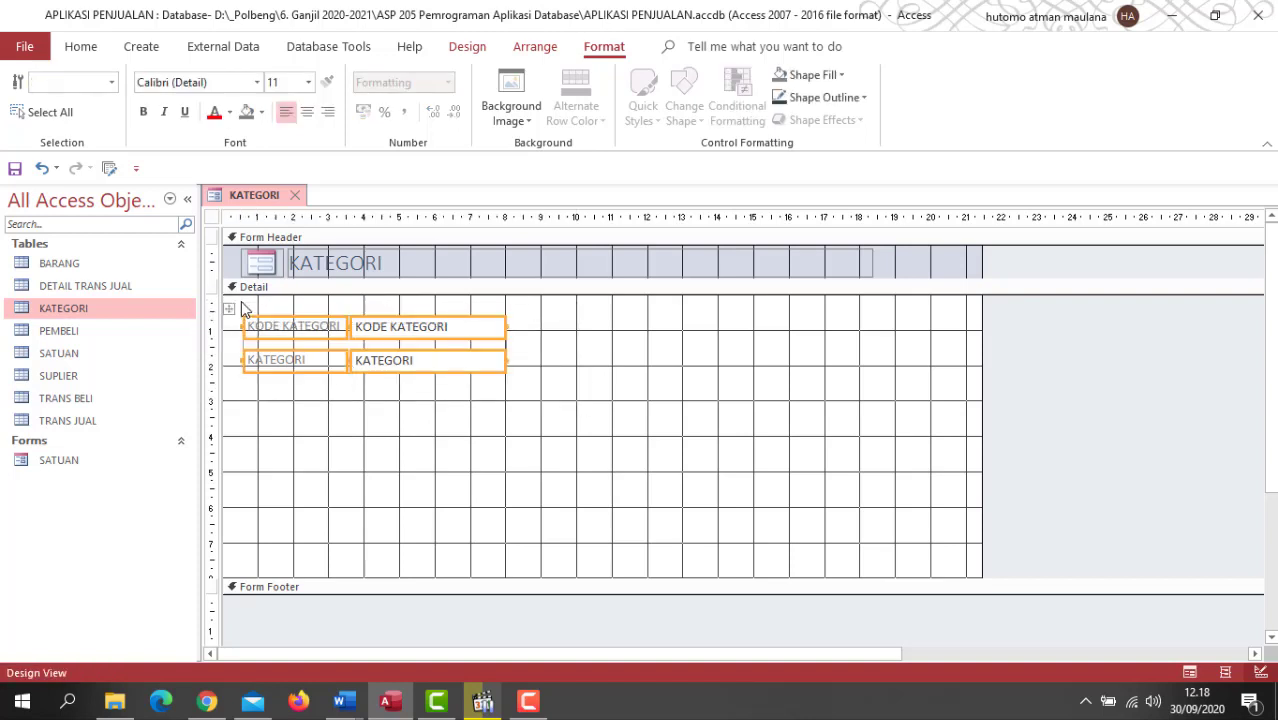
right_click(497, 335)
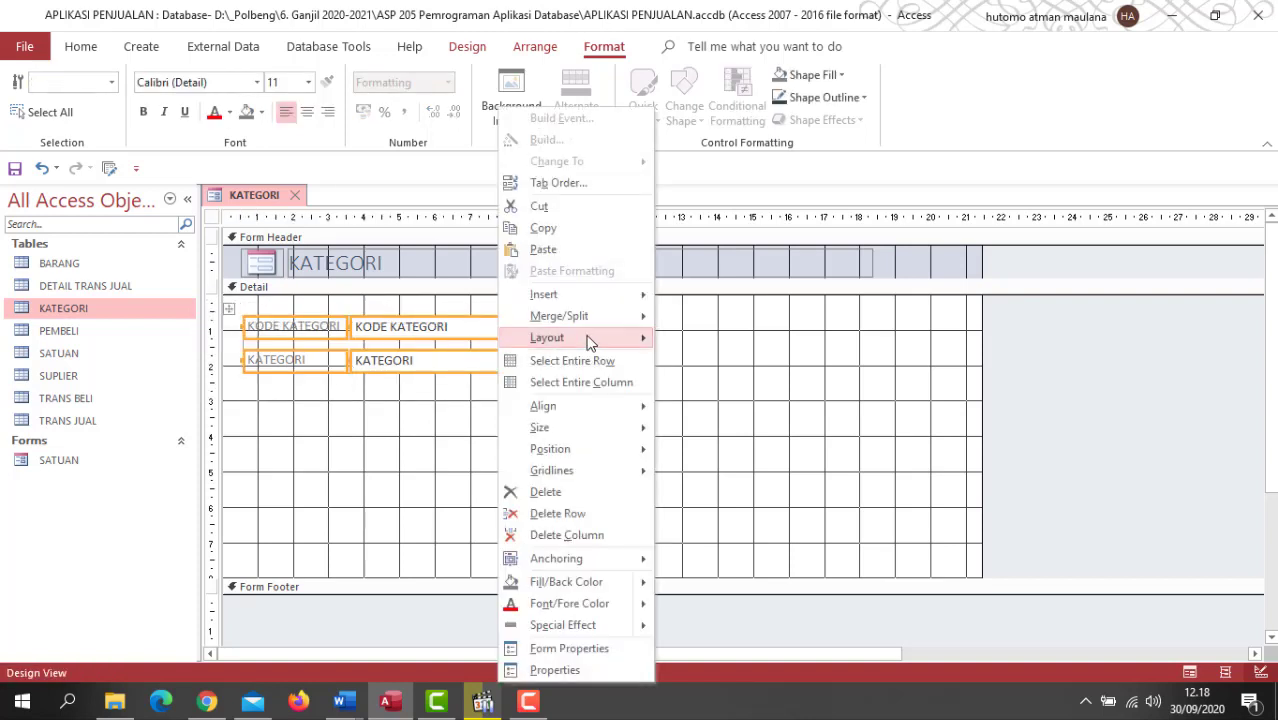
mouse_move(600, 339)
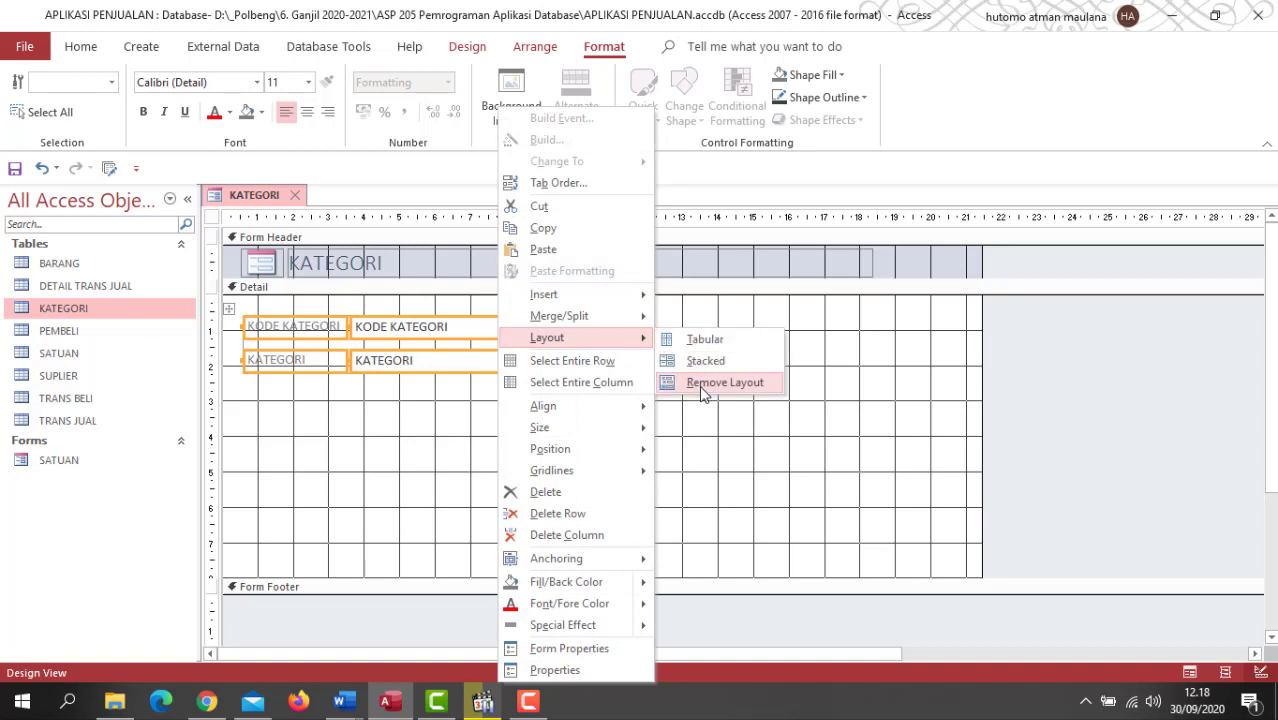
left_click(703, 385)
left_click(583, 348)
left_click(504, 331)
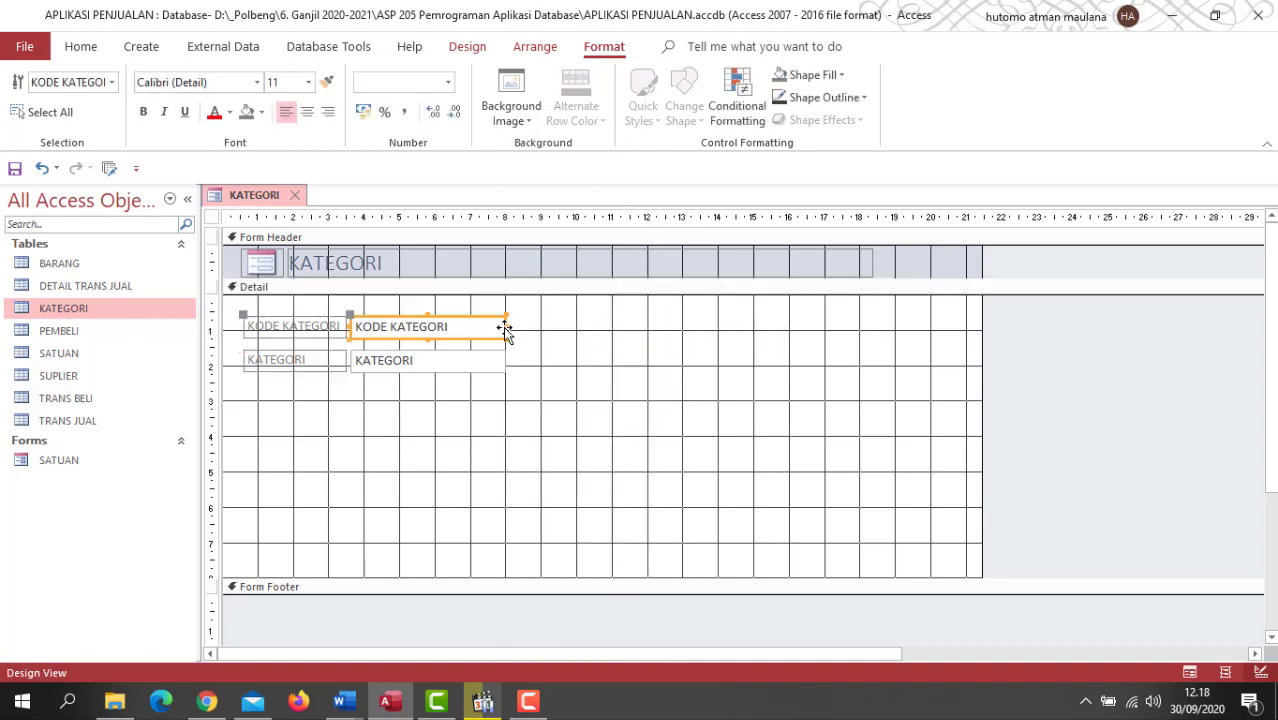
left_click_drag(504, 331, 447, 328)
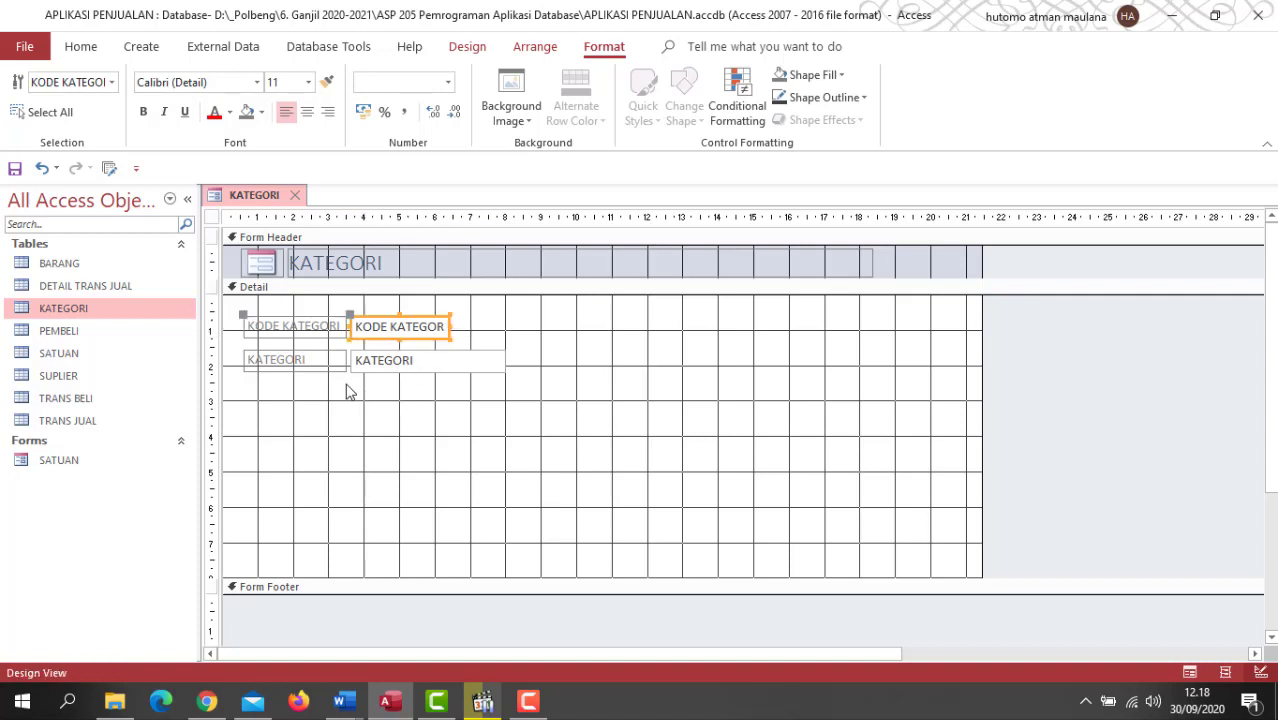
Narrow the KATEGORI title in the form header so it ends at about the 10 cm ruler mark.
left_click(862, 266)
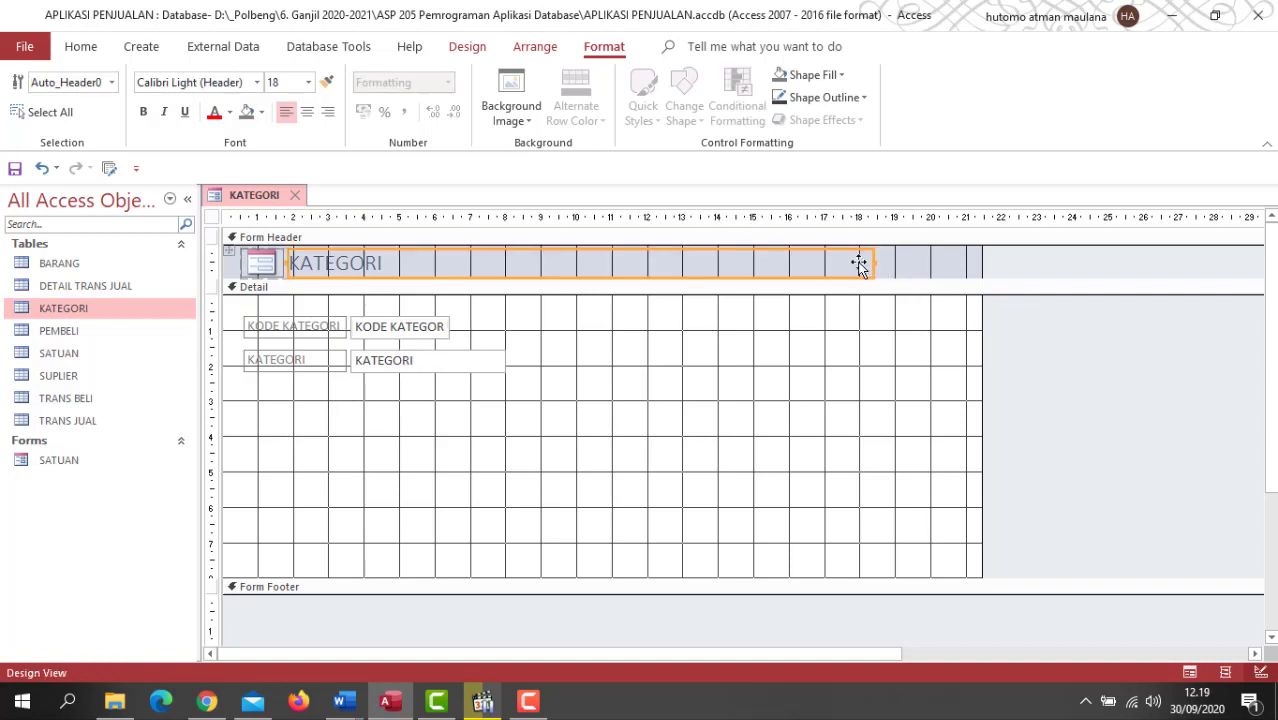
left_click_drag(875, 262, 580, 274)
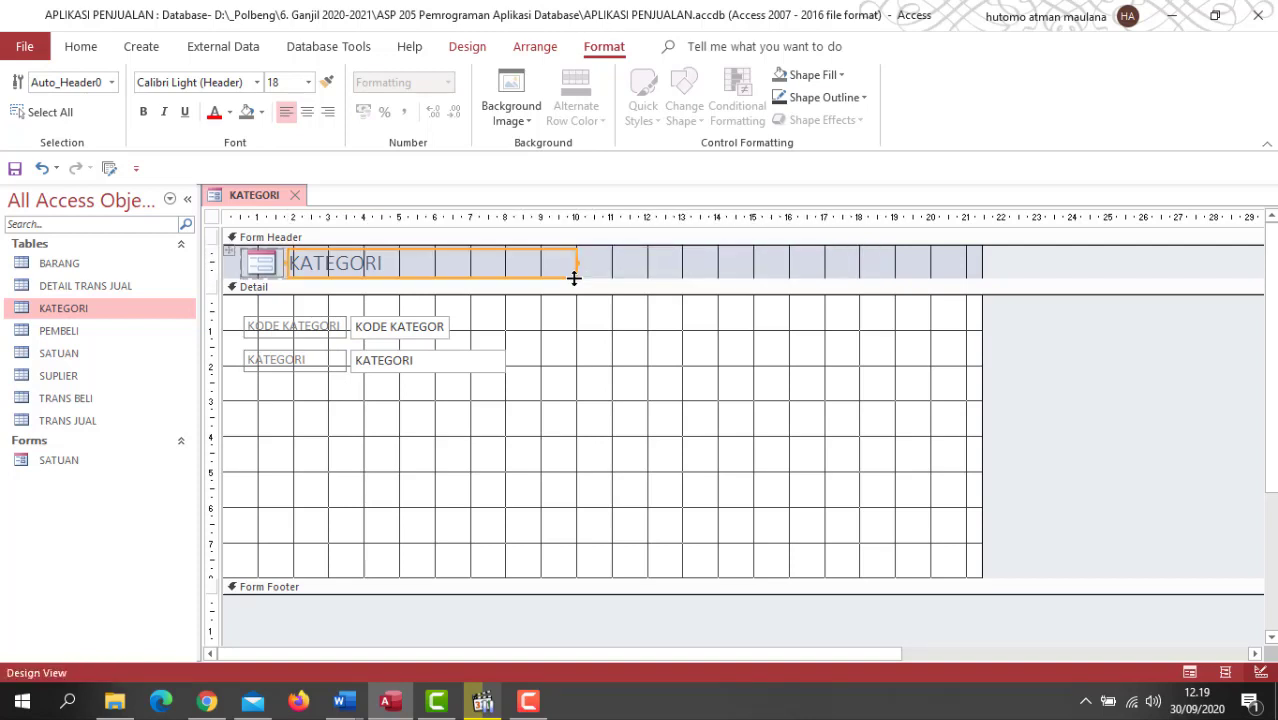
right_click(58, 460)
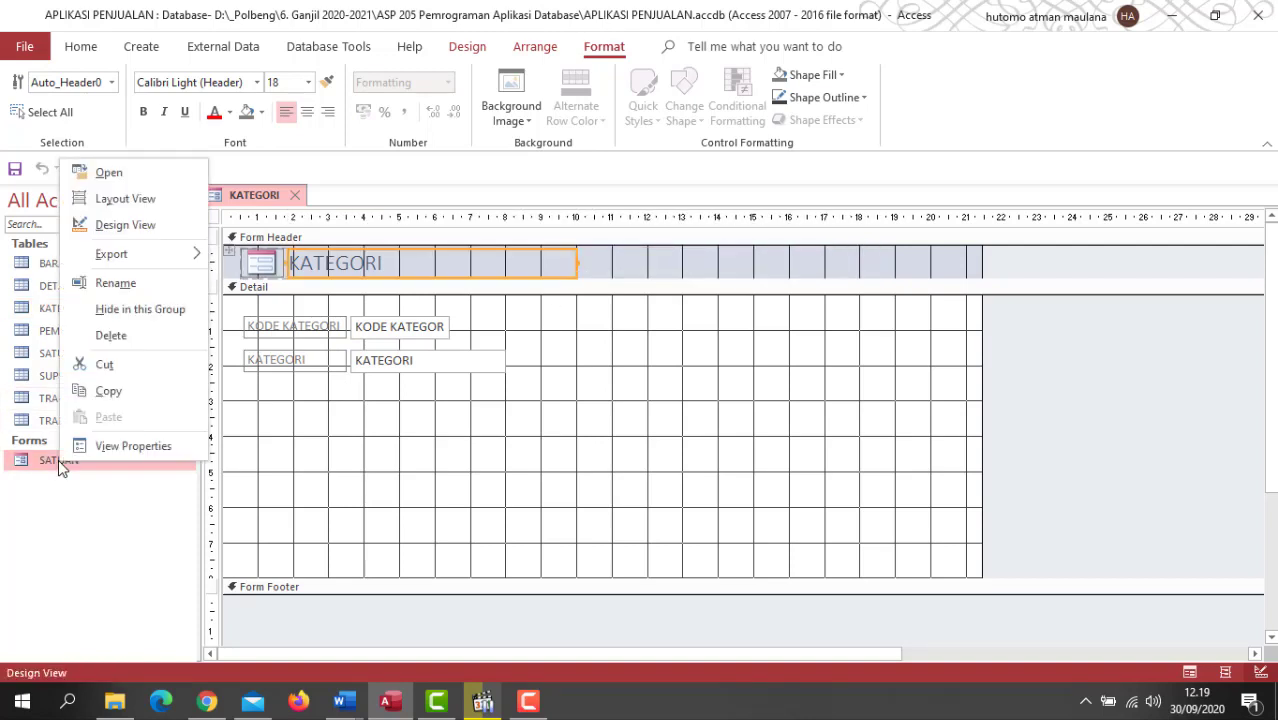
left_click(600, 383)
left_click(580, 420)
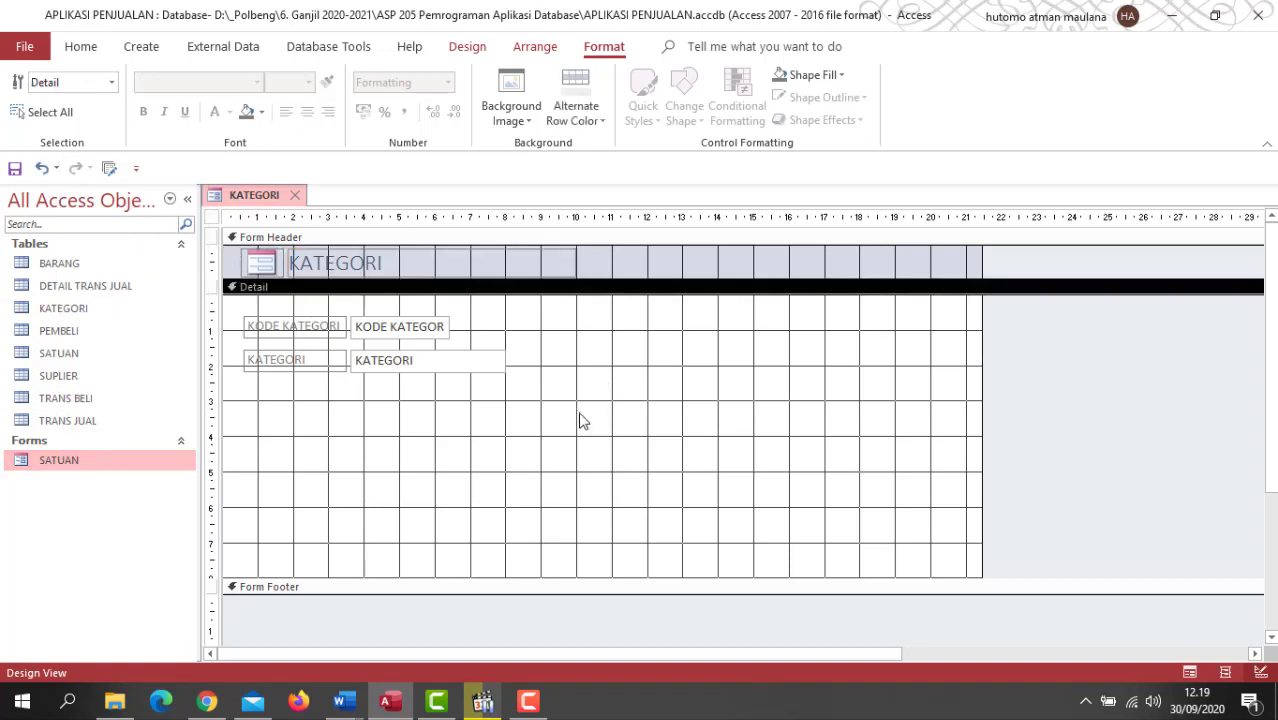
Save the form as KATEGORI and reduce the form's width to about 10 cm.
key("ctrl+s")
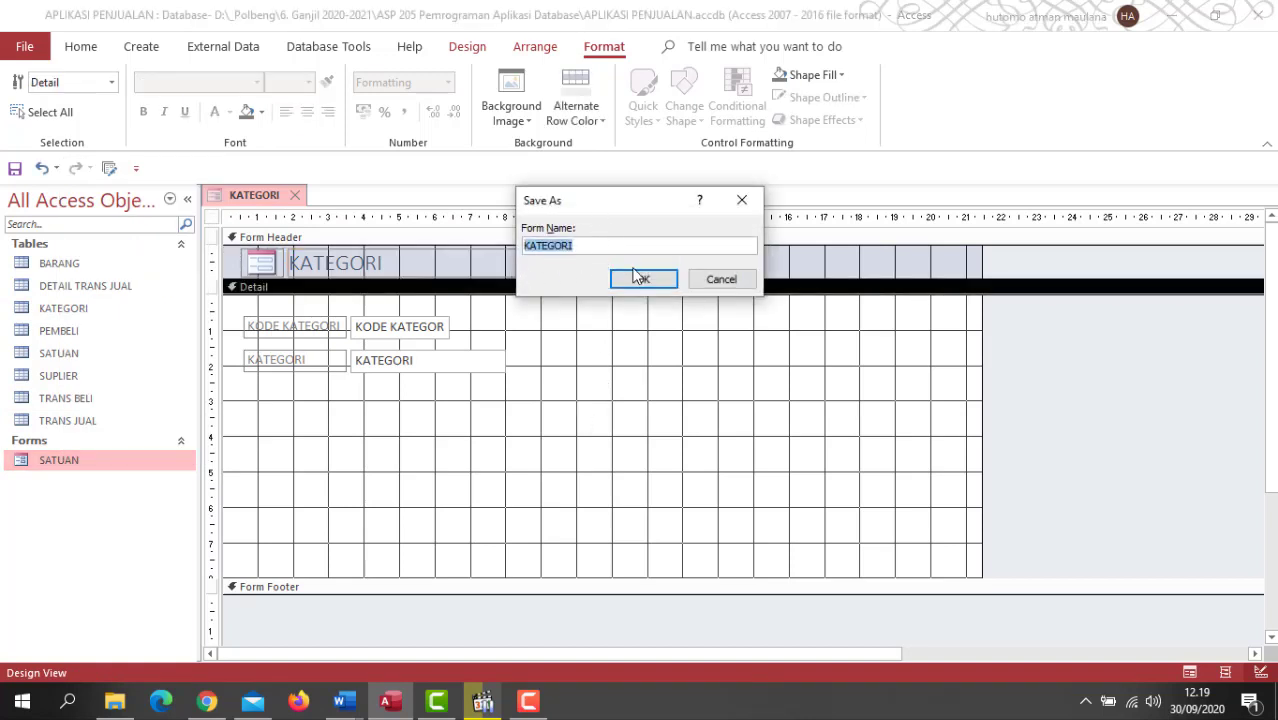
left_click(640, 278)
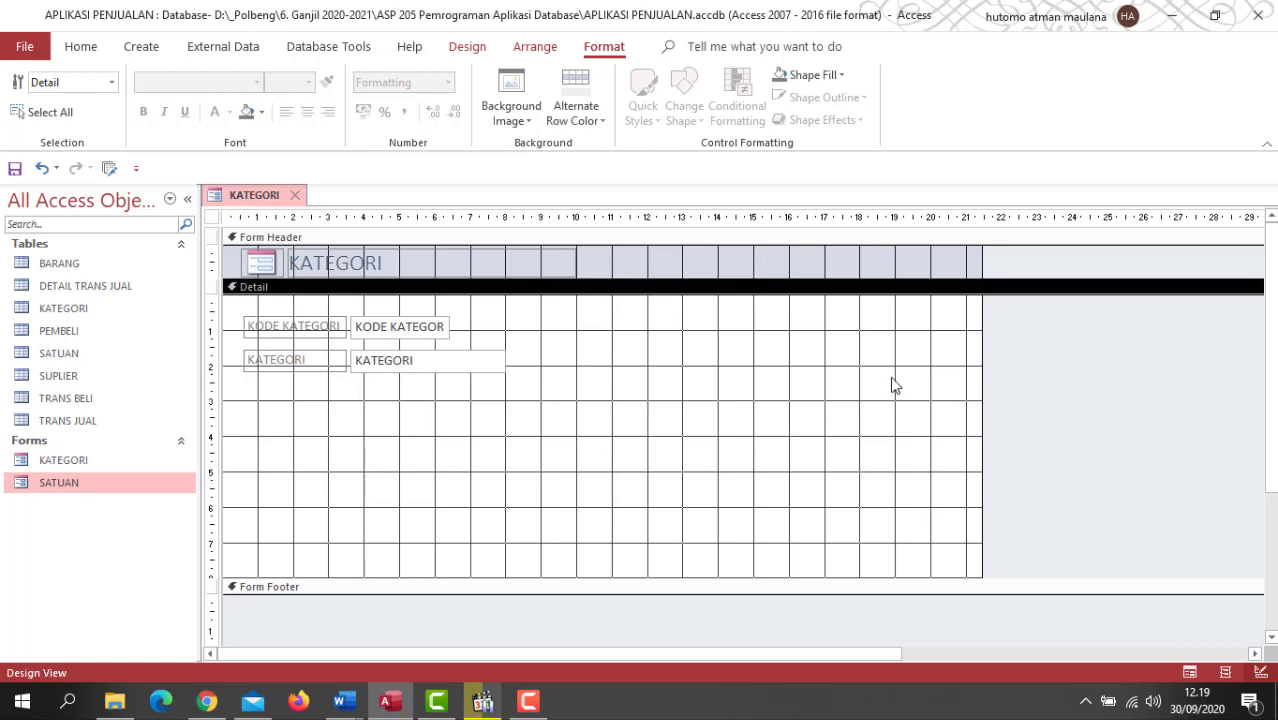
left_click_drag(981, 359, 582, 367)
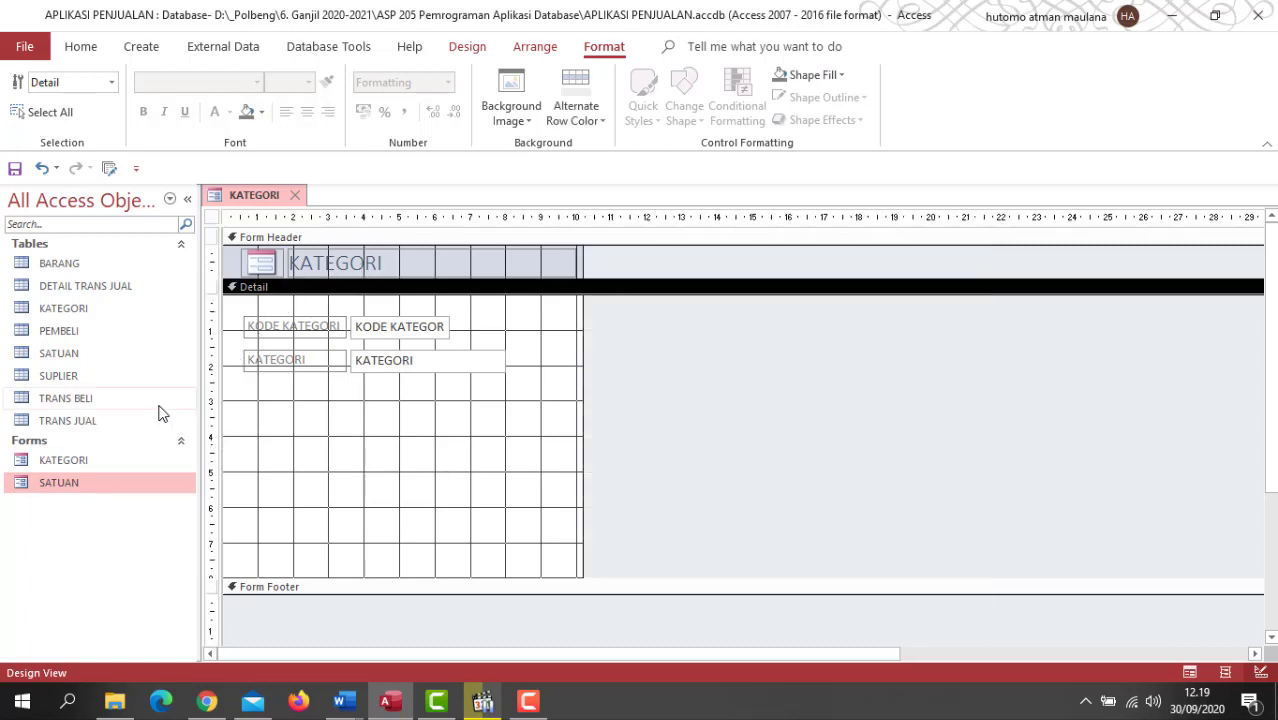
Open the SATUAN form in Design View to check its width, and return to the KATEGORI form's design.
right_click(83, 489)
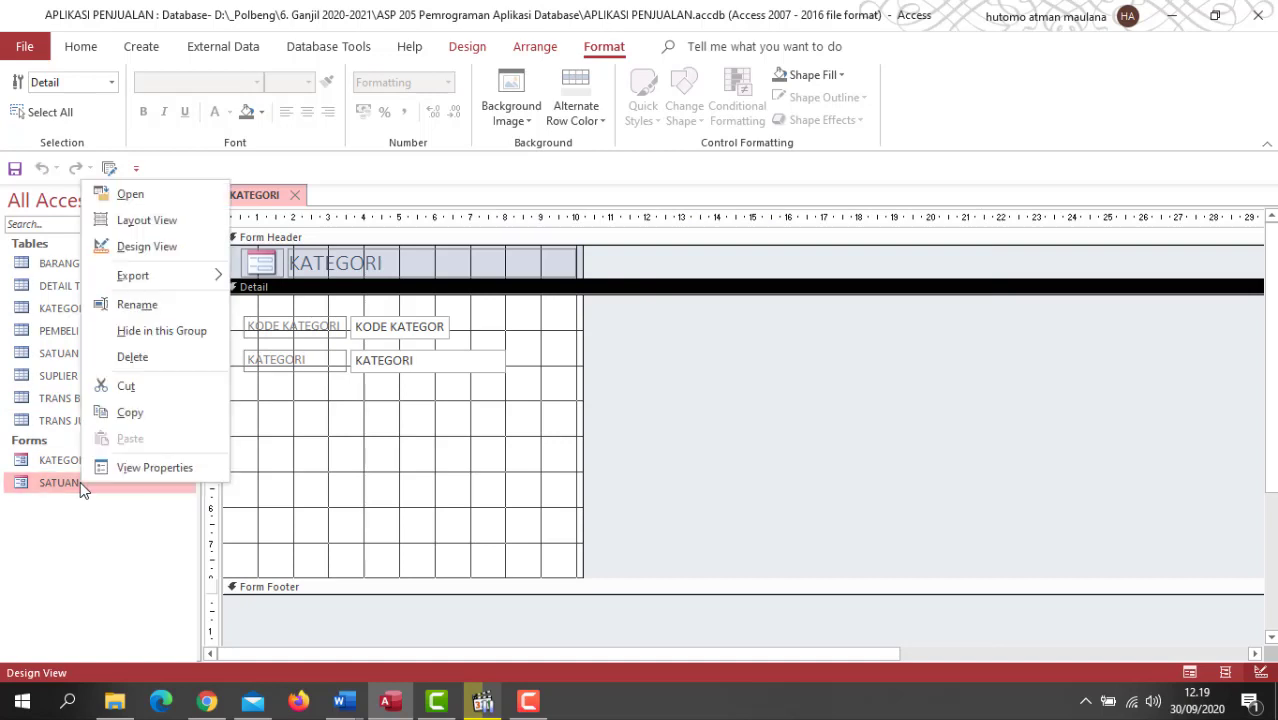
left_click(147, 247)
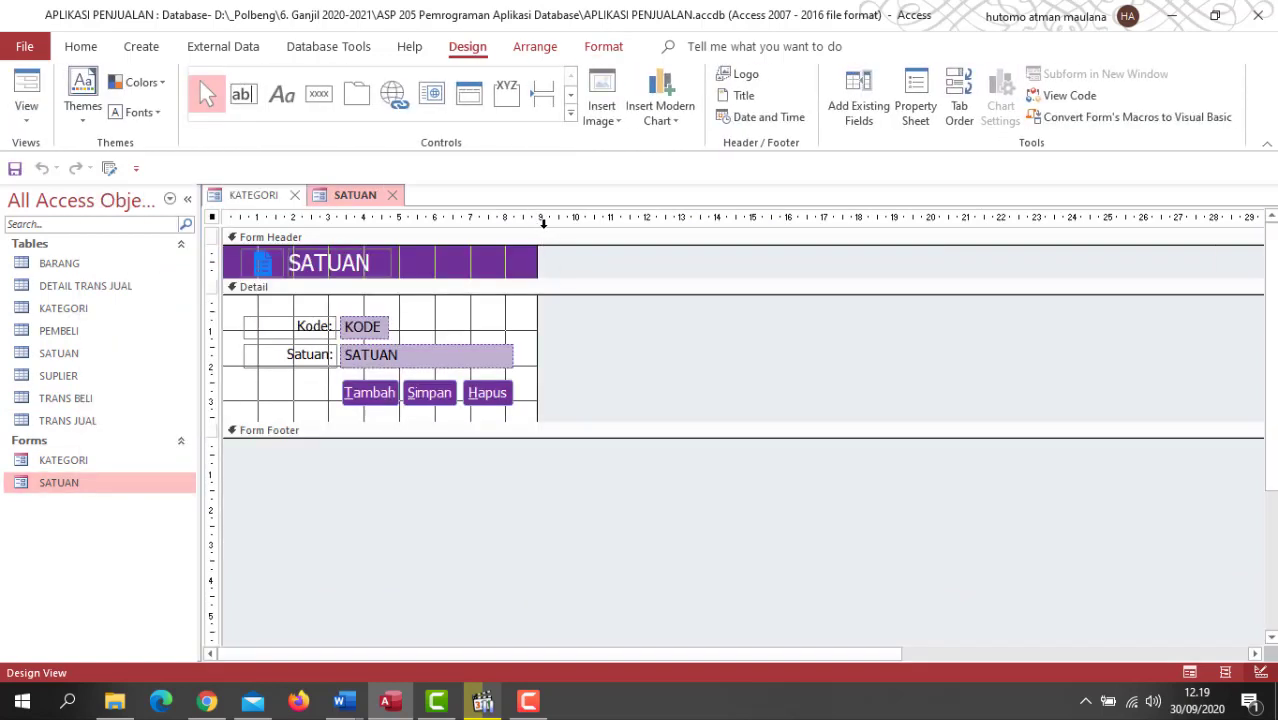
left_click(255, 200)
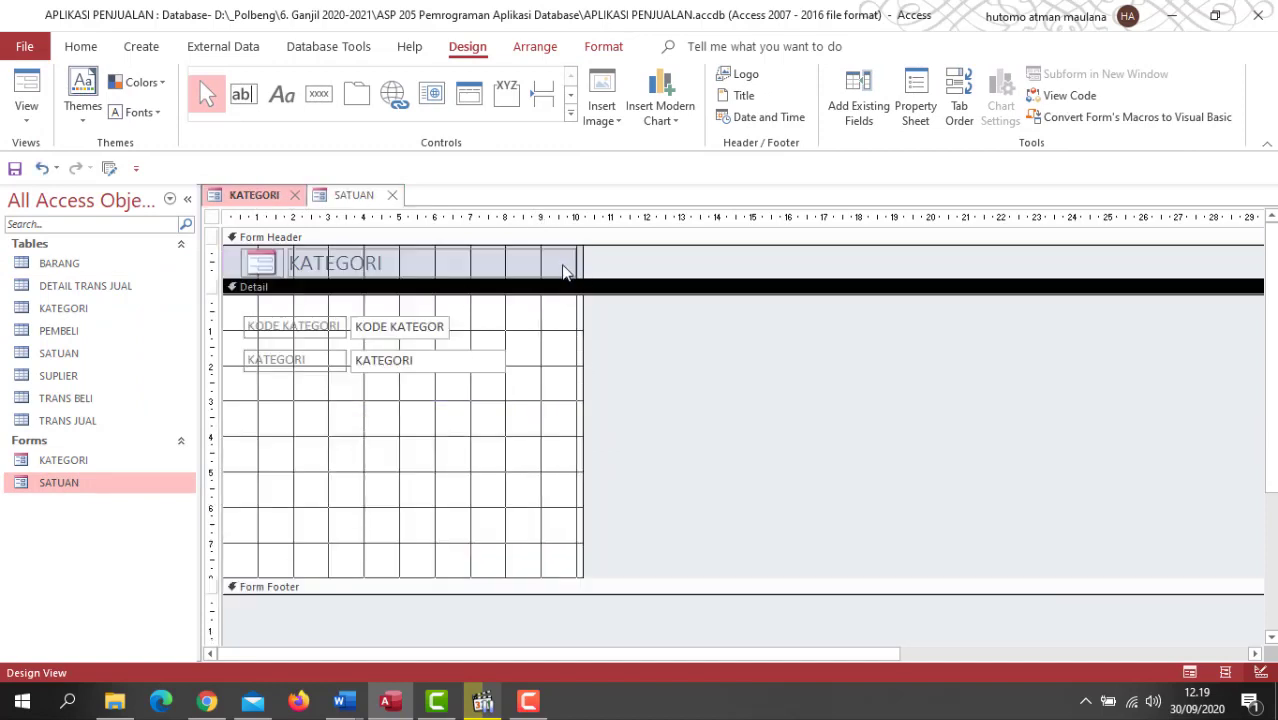
Shorten the KATEGORI header title to end just before the 9 cm mark and reduce the form's width to about 9 cm.
left_click(570, 266)
left_click_drag(576, 262, 539, 258)
left_click(588, 343)
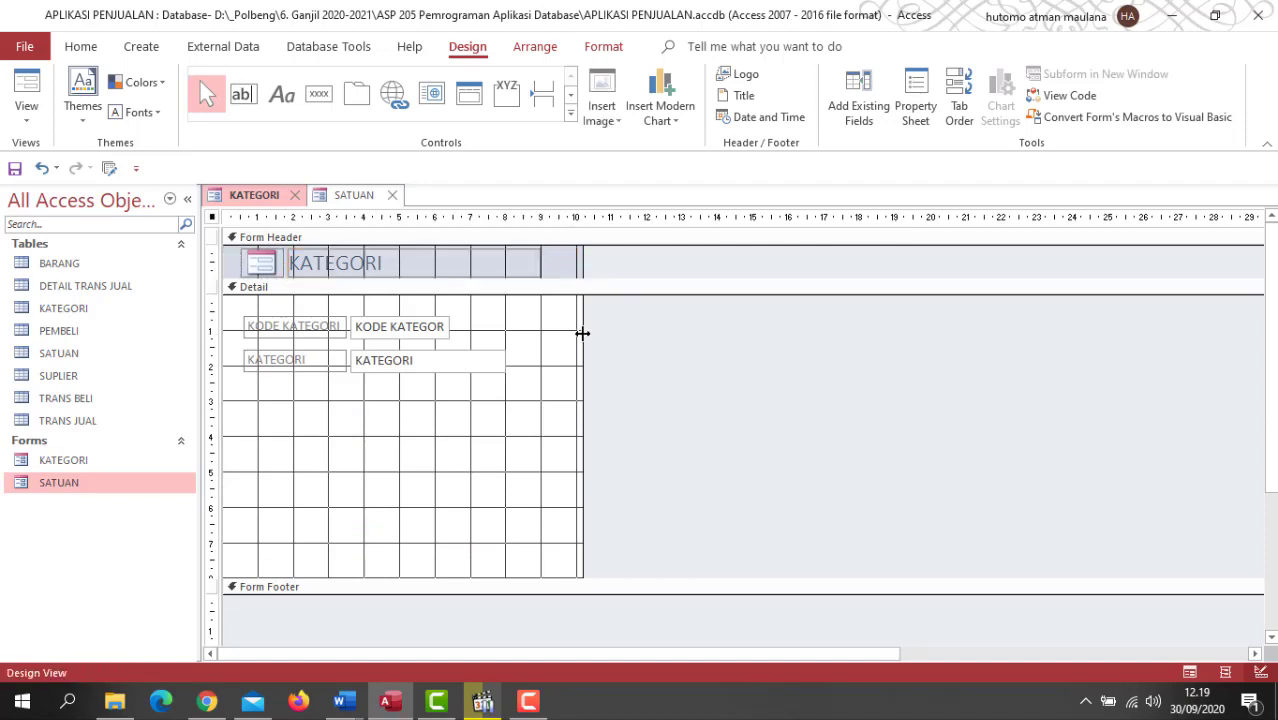
left_click(538, 263)
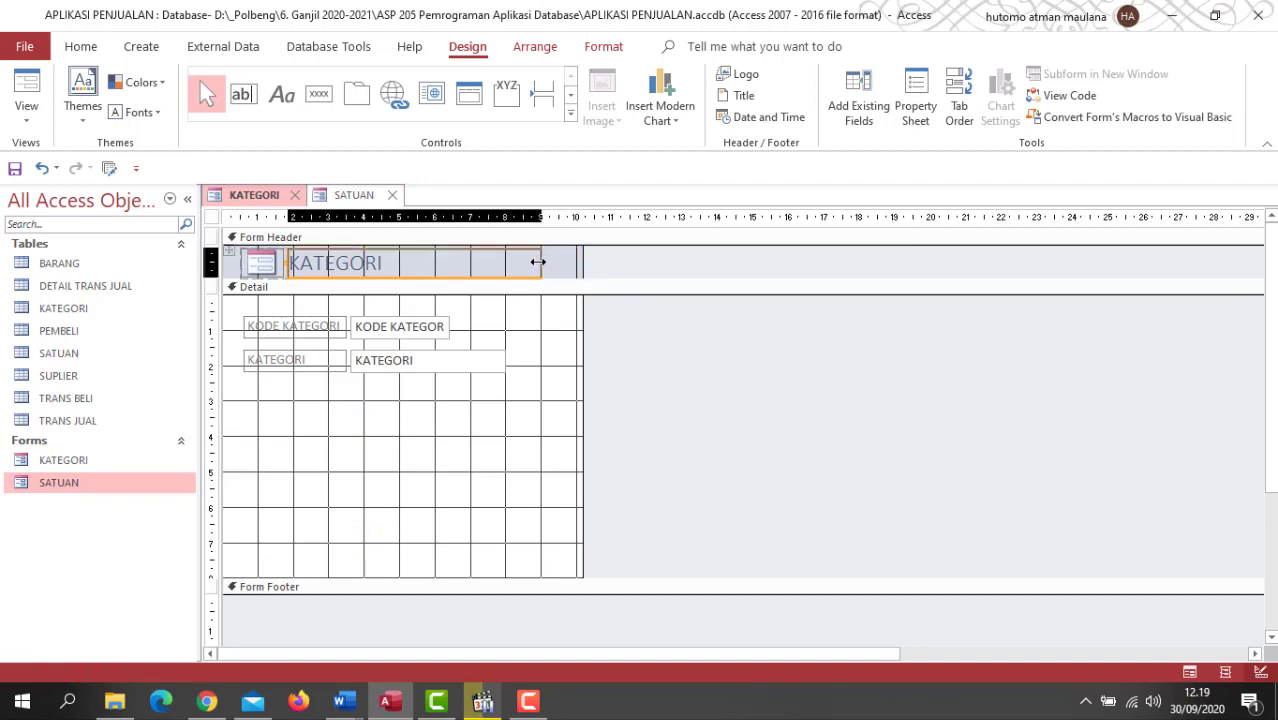
left_click(582, 328)
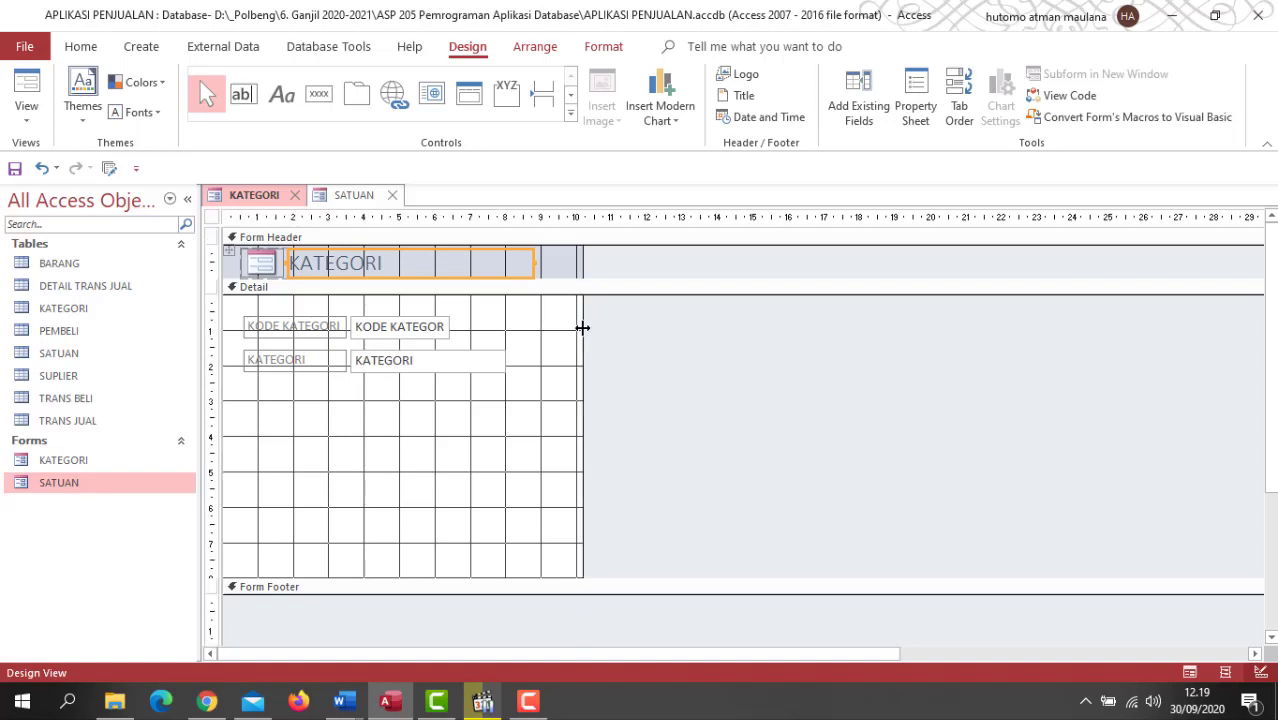
left_click_drag(582, 328, 541, 321)
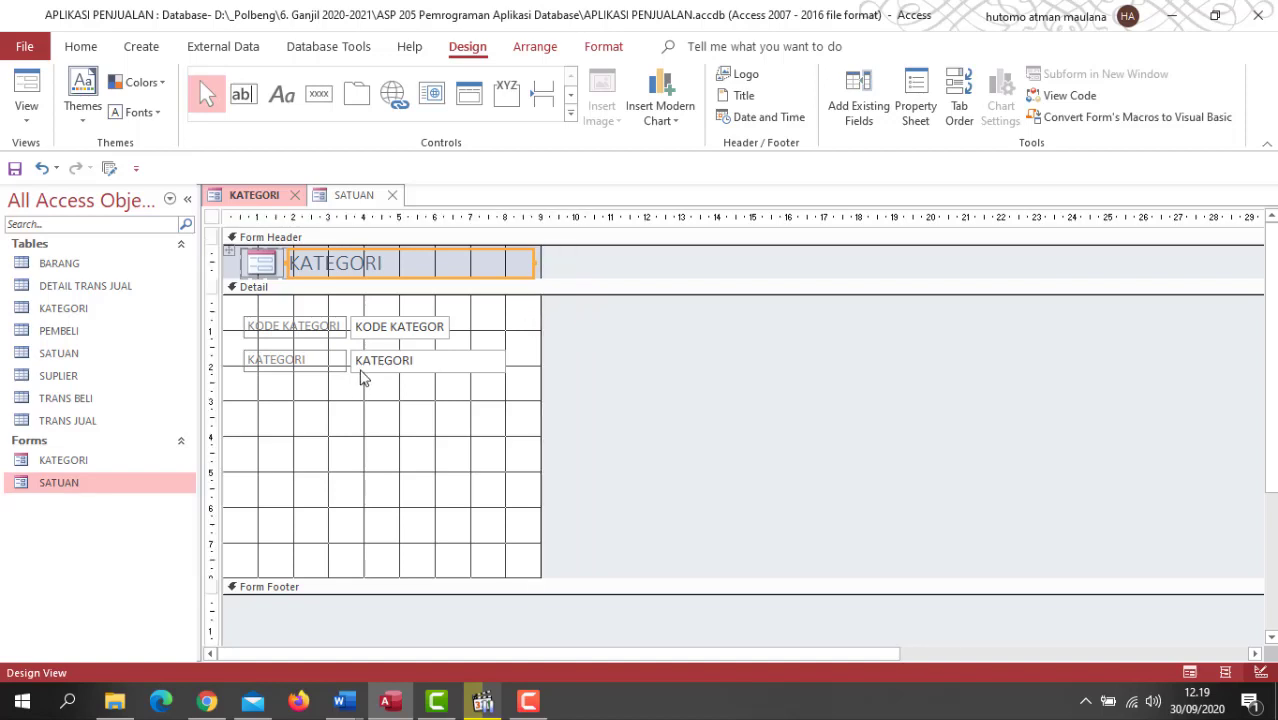
Check the label wording in the SATUAN form, and change the KATEGORI form's detail labels to KODE: and KATEGORI:.
left_click(352, 196)
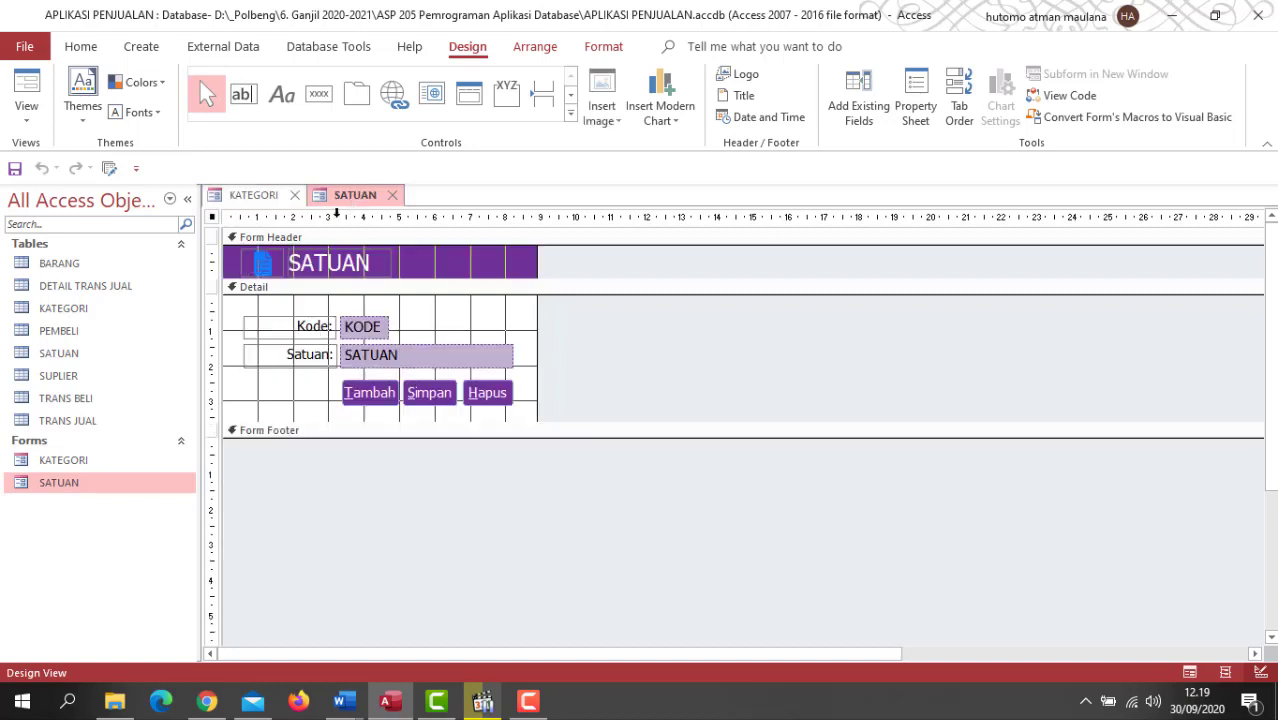
left_click(268, 196)
left_click(330, 326)
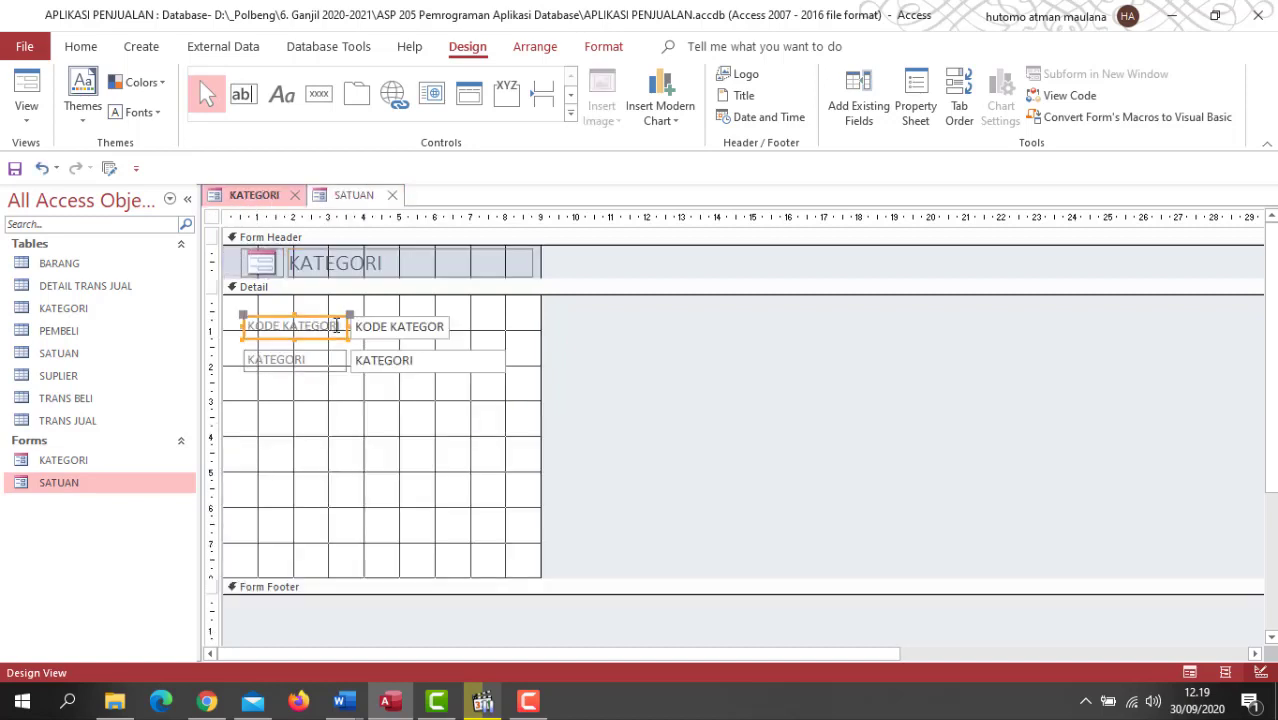
left_click_drag(341, 327, 281, 328)
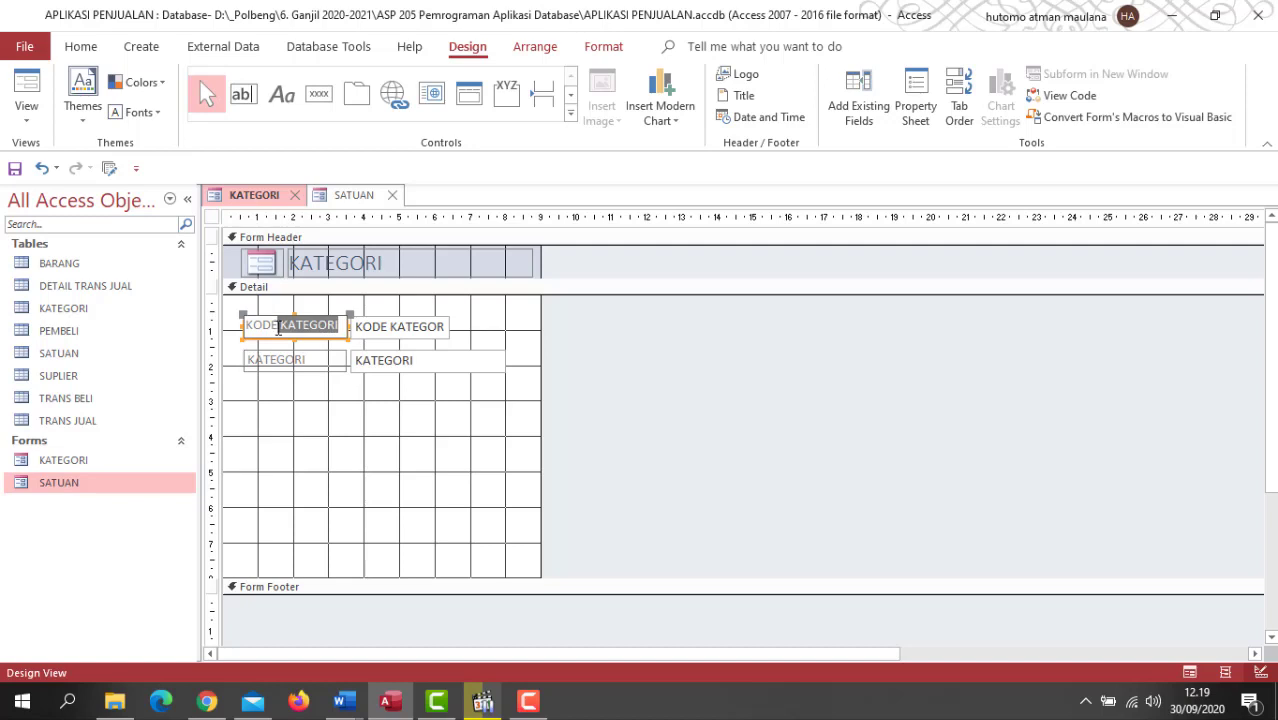
key("BackSpace")
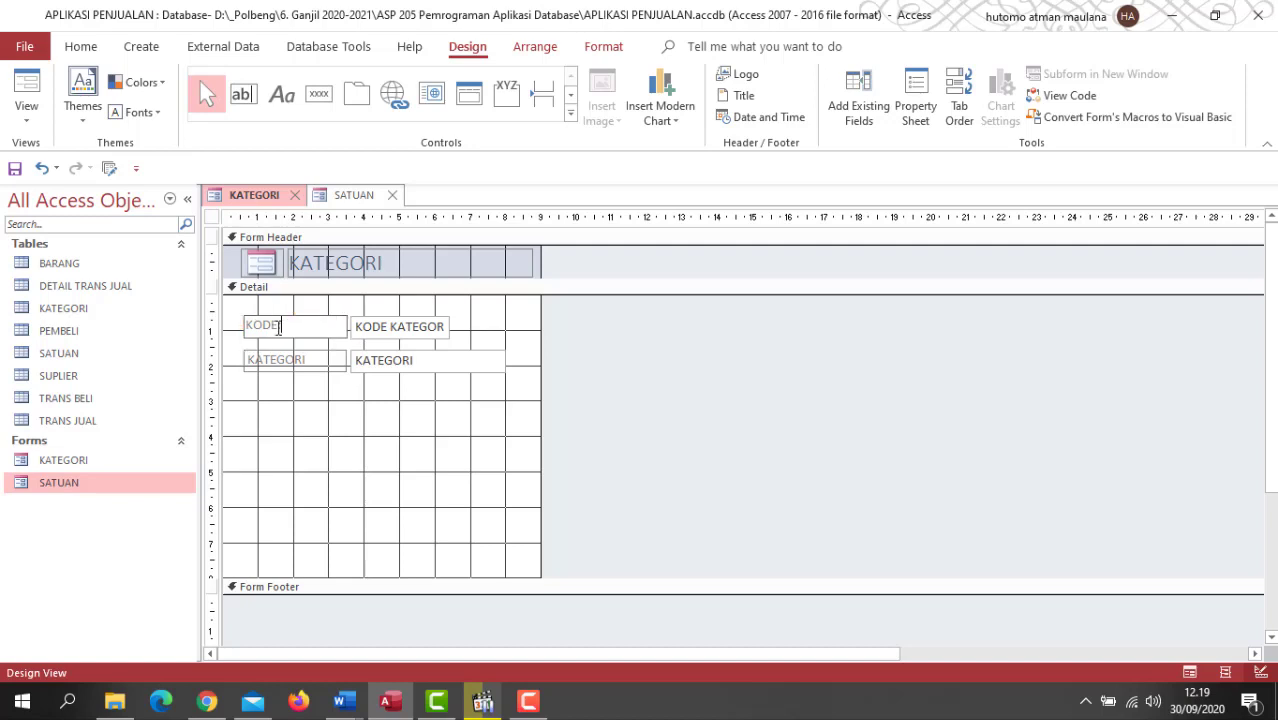
type(":")
left_click(314, 361)
left_click(314, 361)
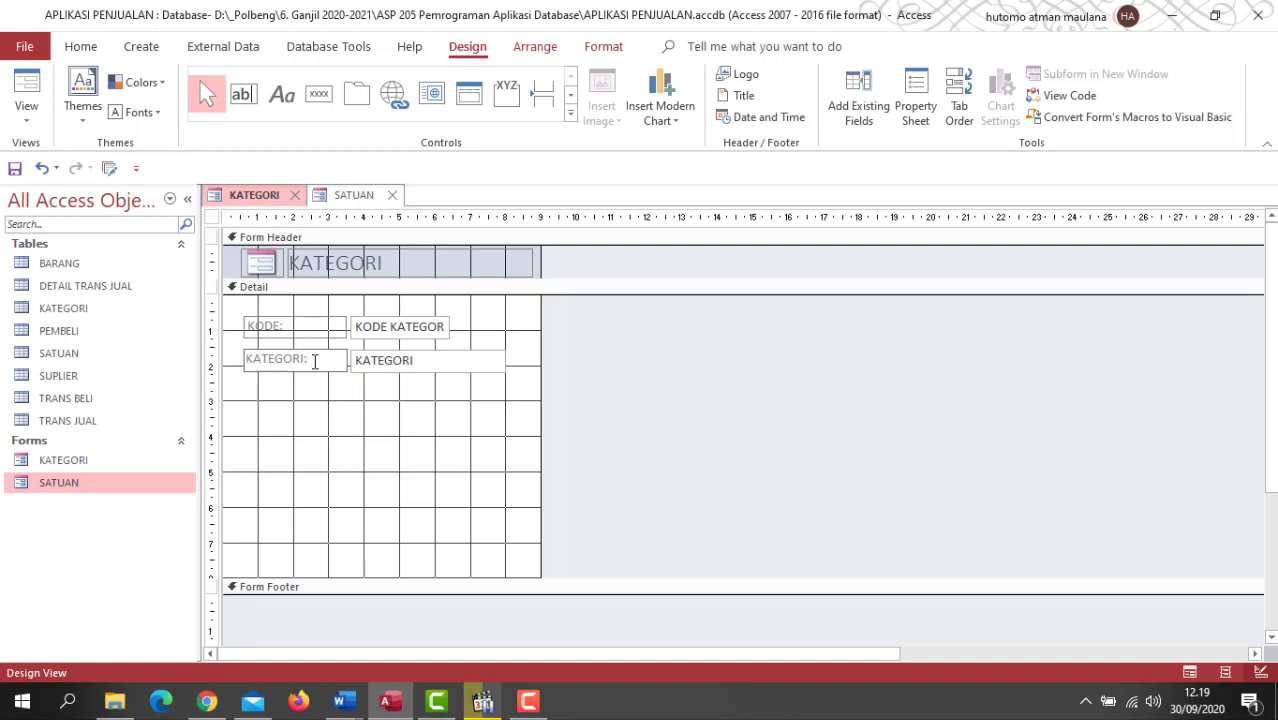
Right-align the text of the KATEGORI: and KODE: labels in the Detail section.
left_click_drag(314, 361, 254, 316)
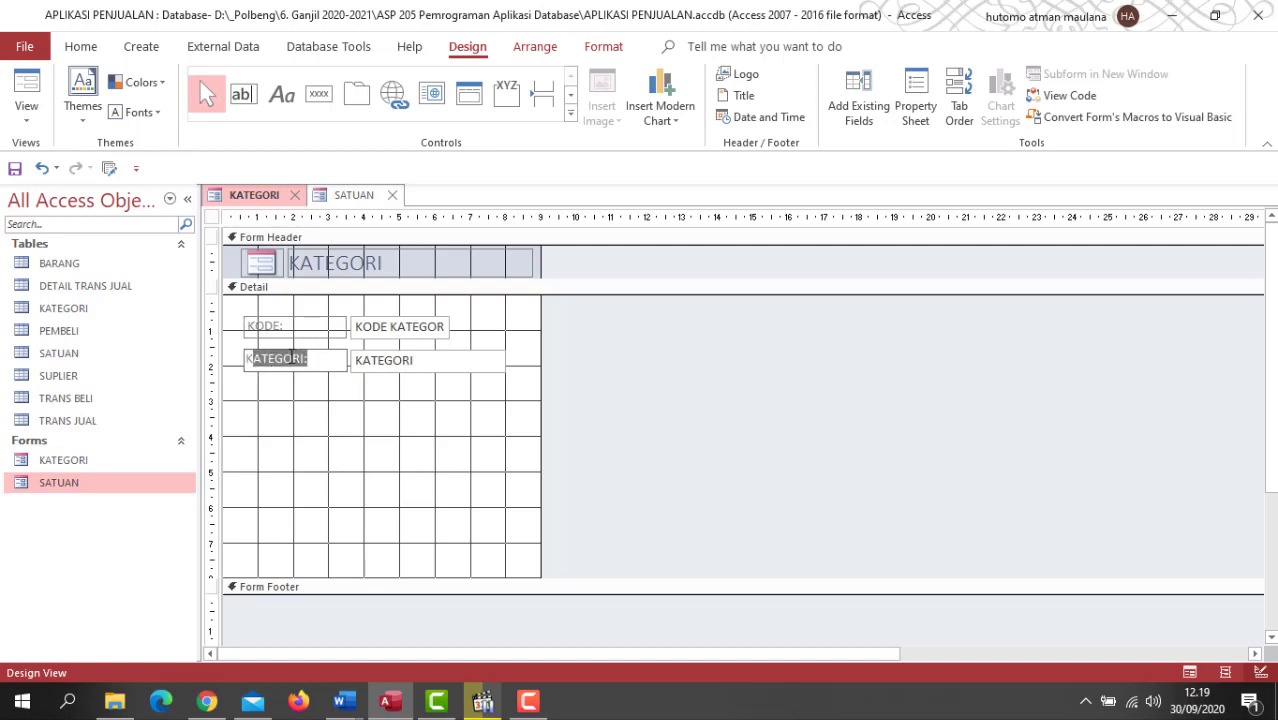
left_click_drag(312, 361, 232, 358)
left_click(604, 46)
left_click(327, 111)
left_click(287, 327)
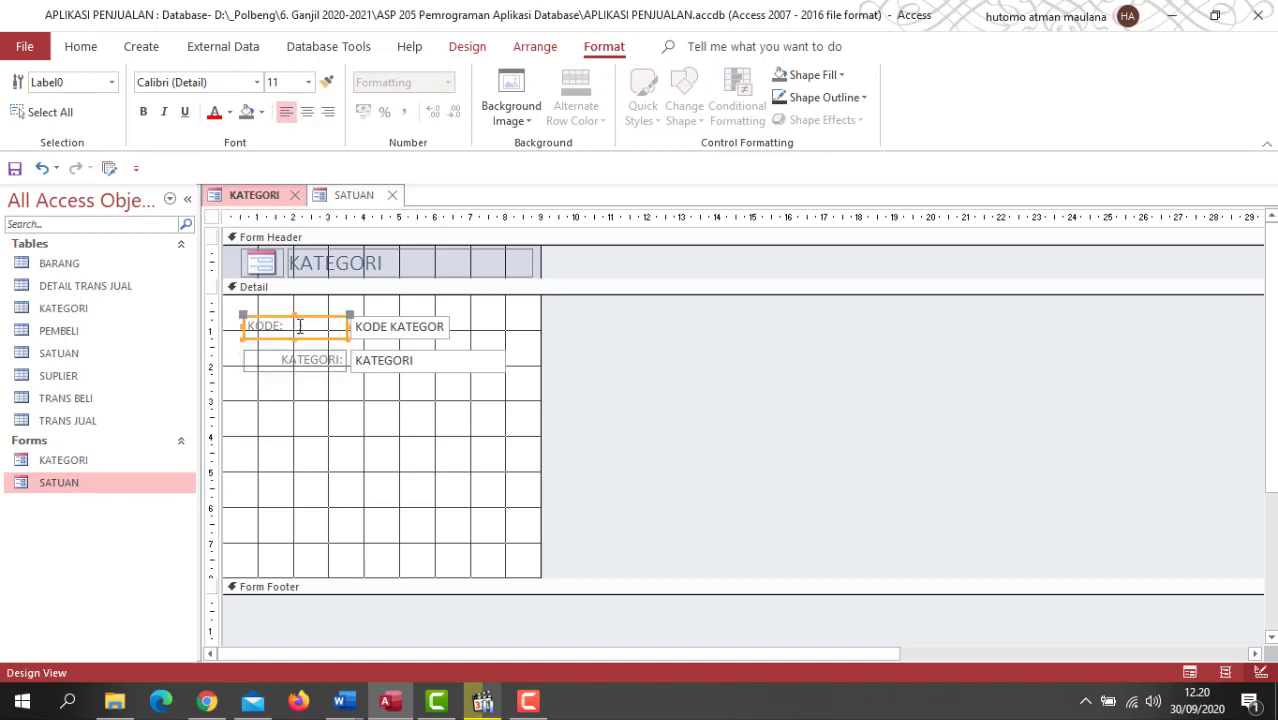
left_click_drag(287, 327, 244, 326)
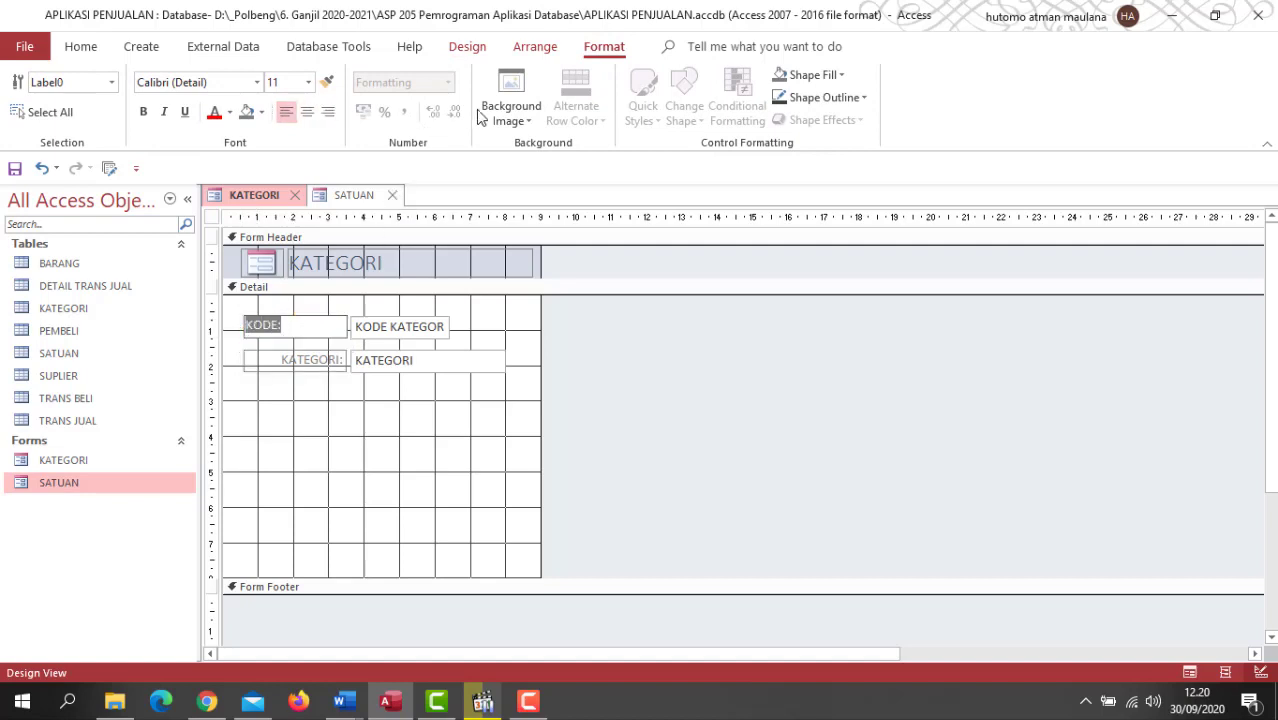
left_click(328, 113)
left_click(320, 361)
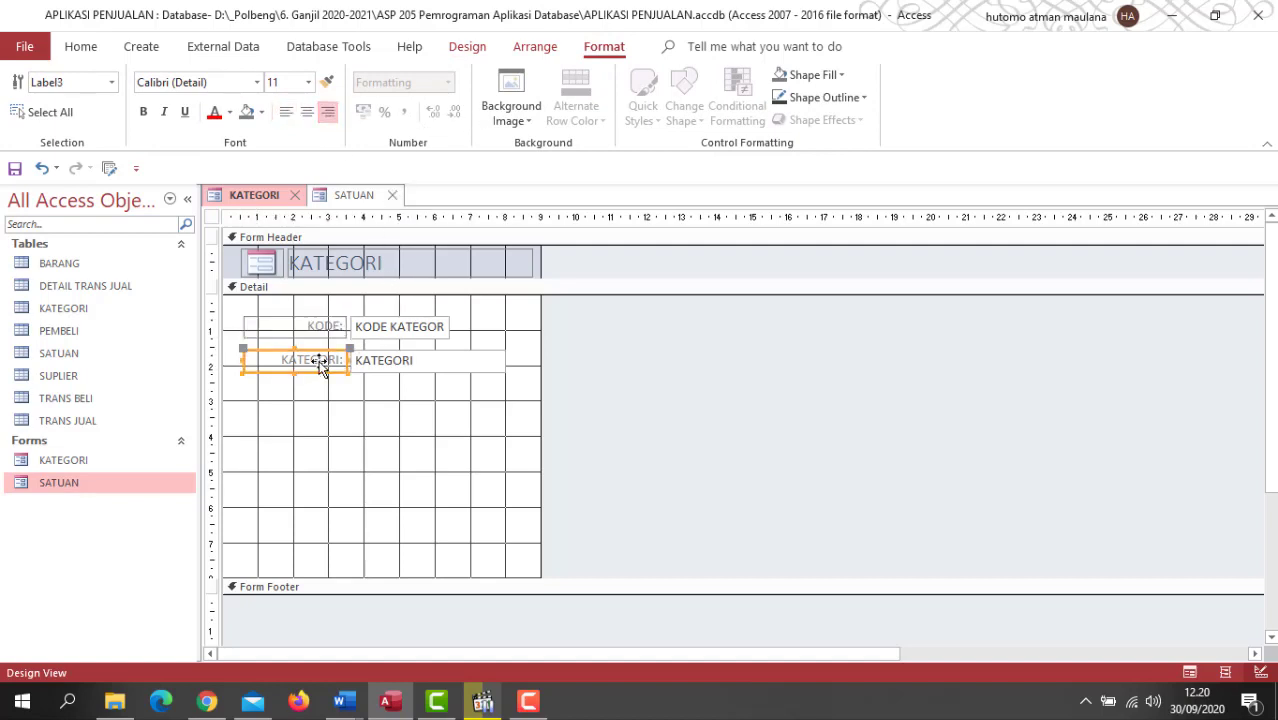
Narrow the KODE KATEGORI text box so it ends at about the 5 cm ruler mark.
left_click(415, 334)
left_click(440, 326)
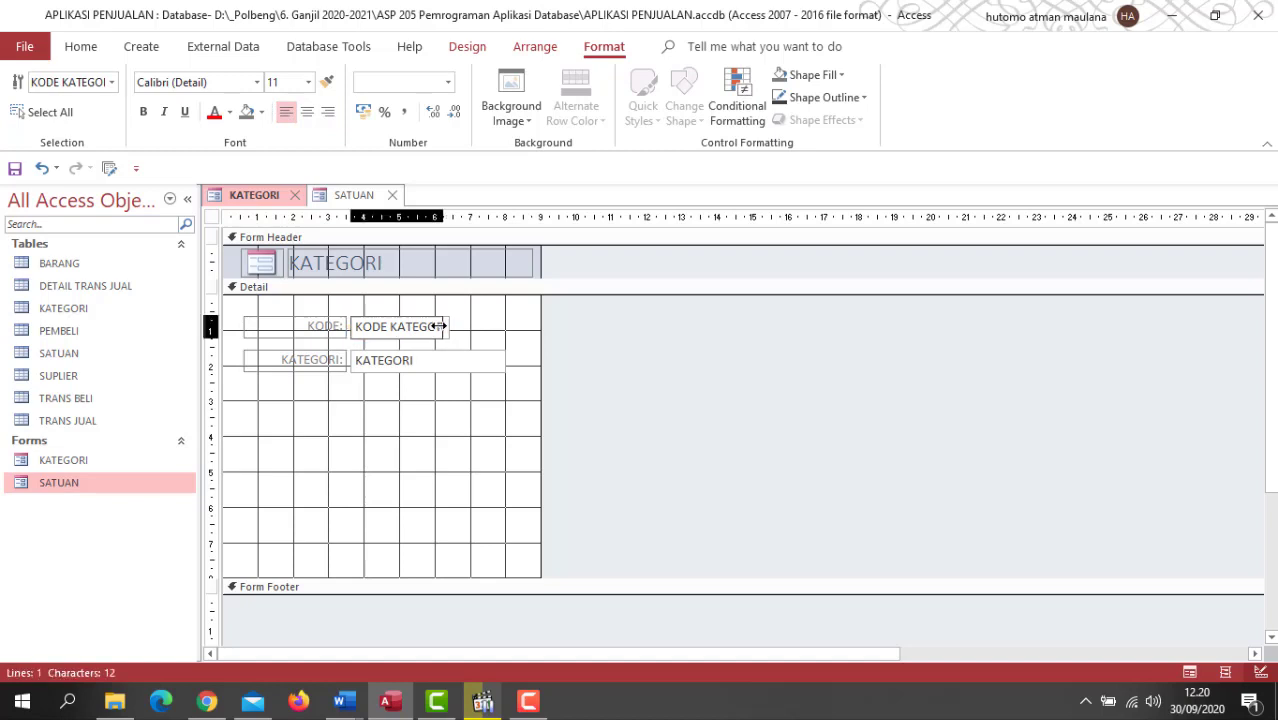
left_click_drag(401, 326, 404, 326)
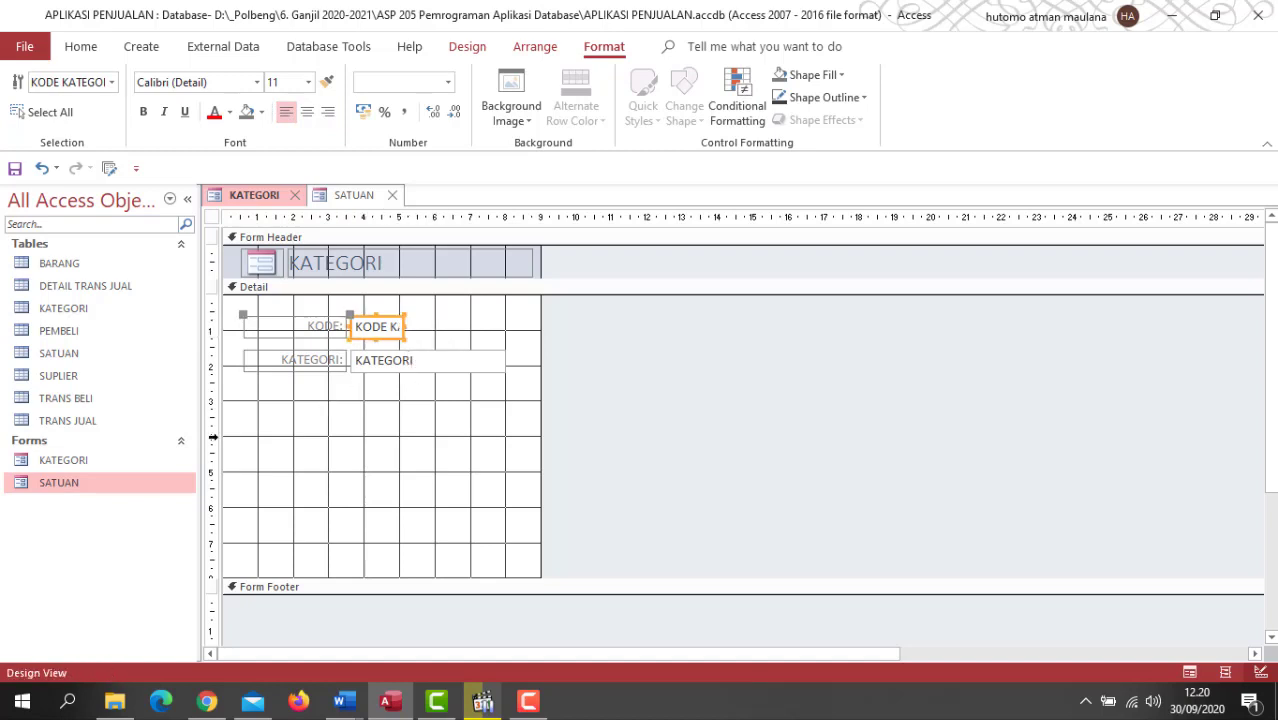
Copy the Tambah, Simpan and Hapus buttons from the SATUAN form into the KATEGORI form and place them below the KATEGORI field.
left_click(326, 196)
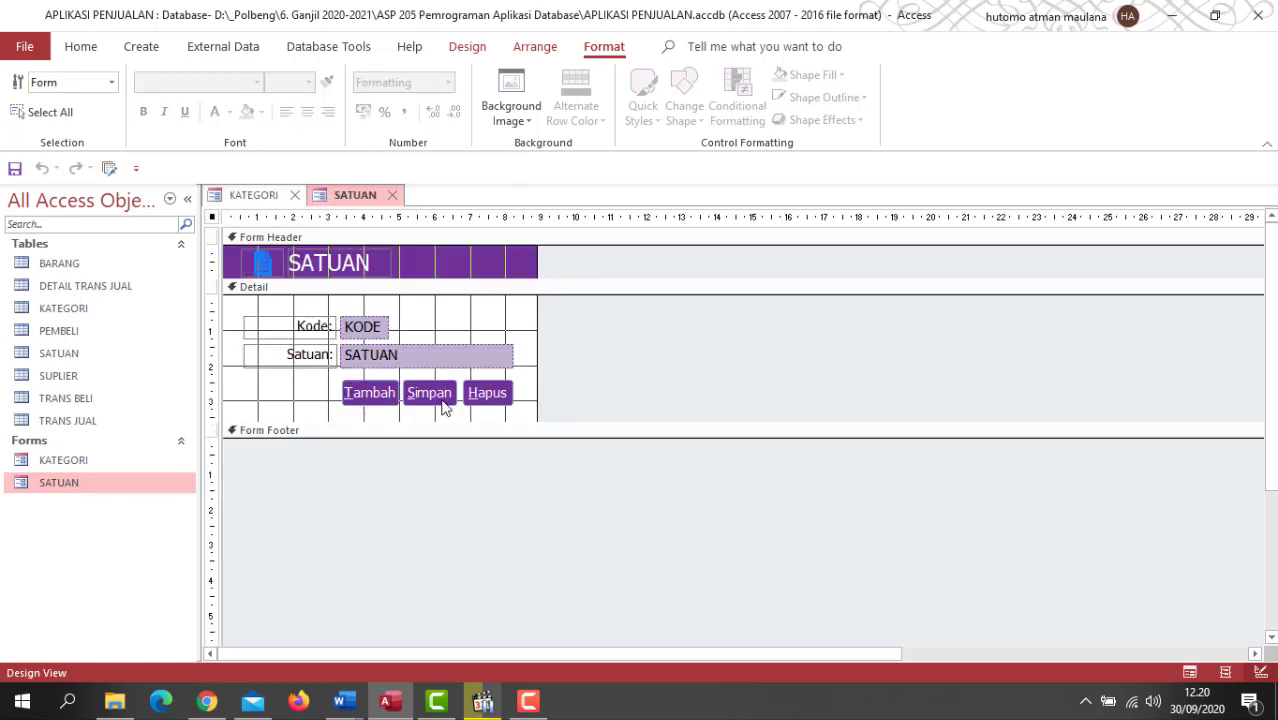
left_click_drag(312, 386, 521, 412)
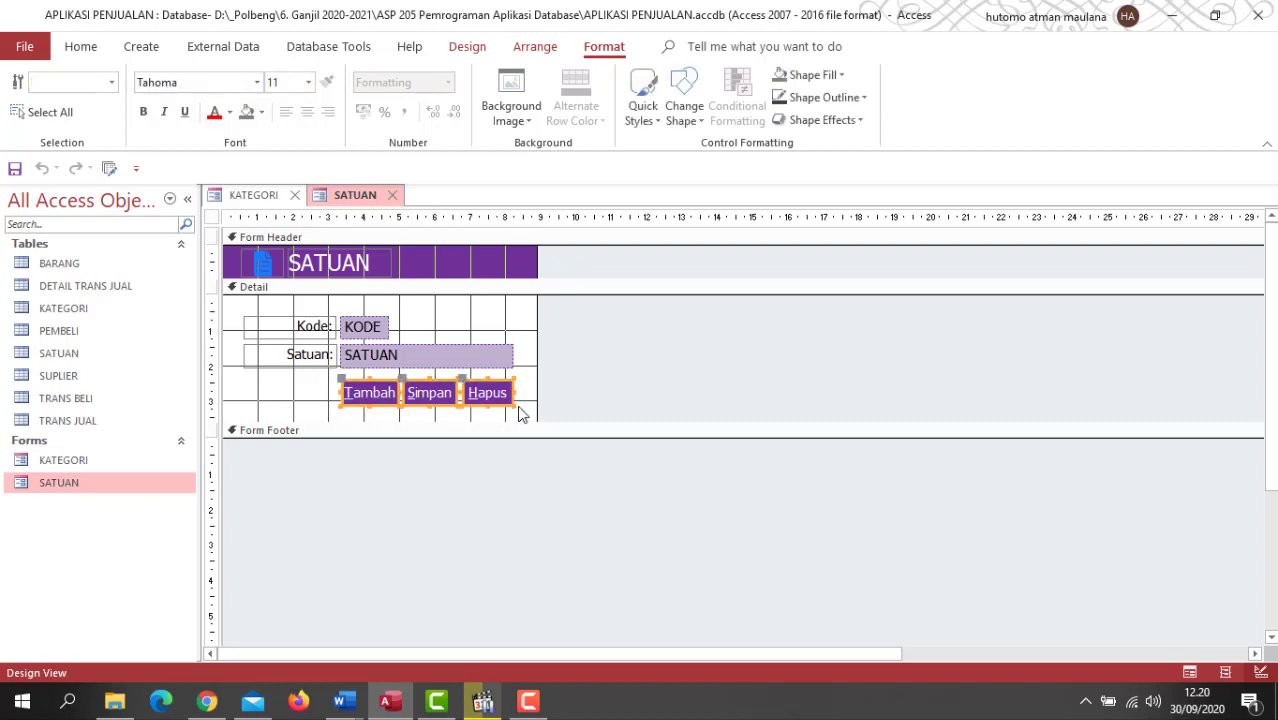
left_click(262, 197)
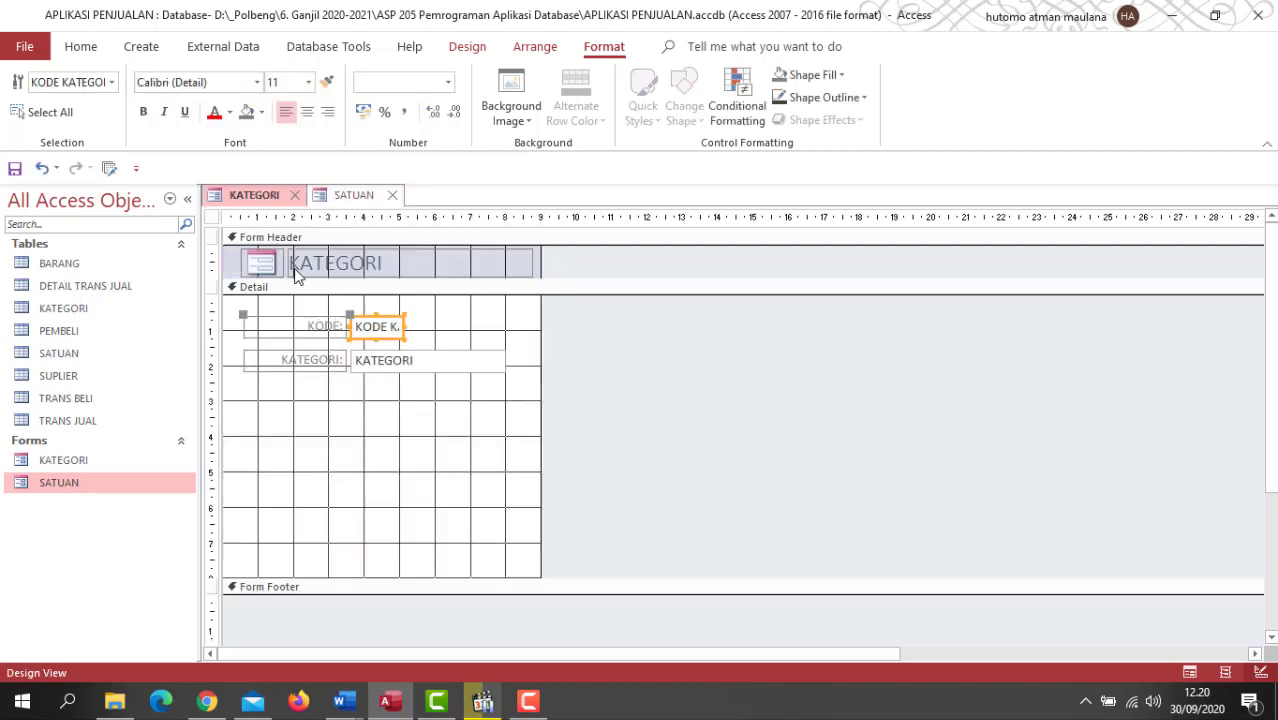
left_click(357, 410)
key("ctrl+v")
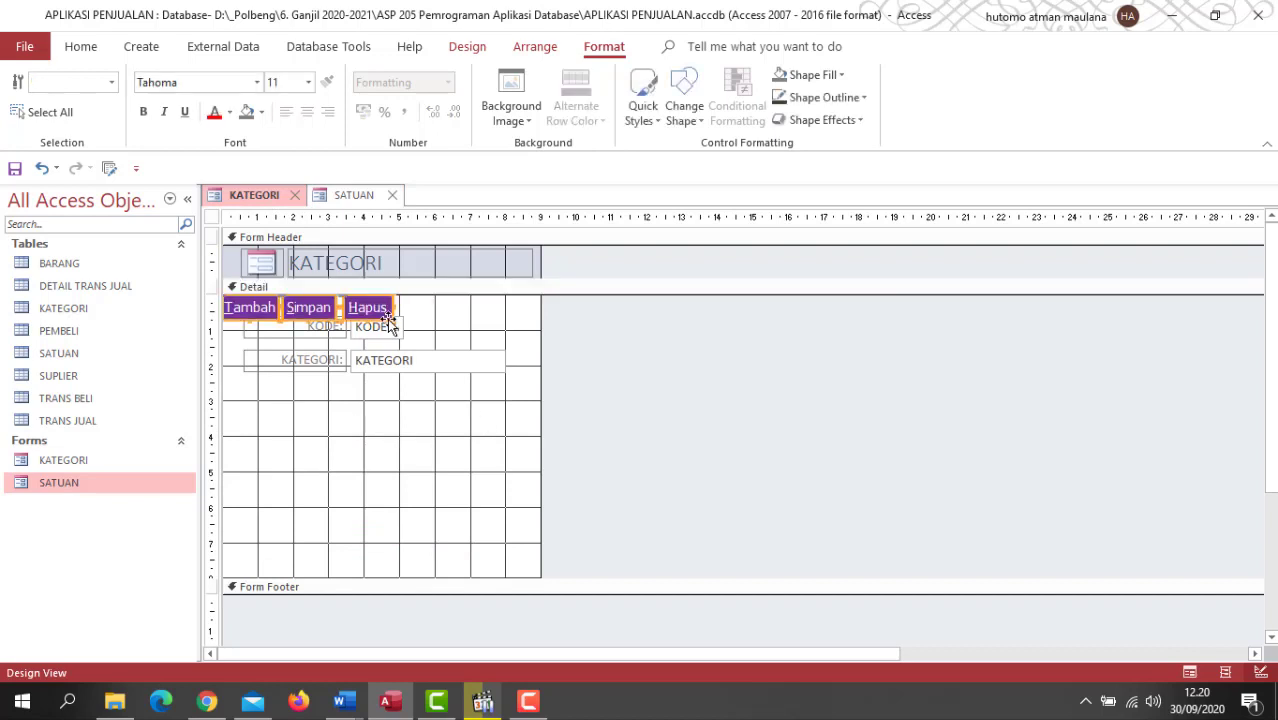
left_click_drag(383, 310, 488, 400)
Shorten the KATEGORI form's Detail section to just past the 4 cm mark and compare the design with the SATUAN form.
left_click(354, 195)
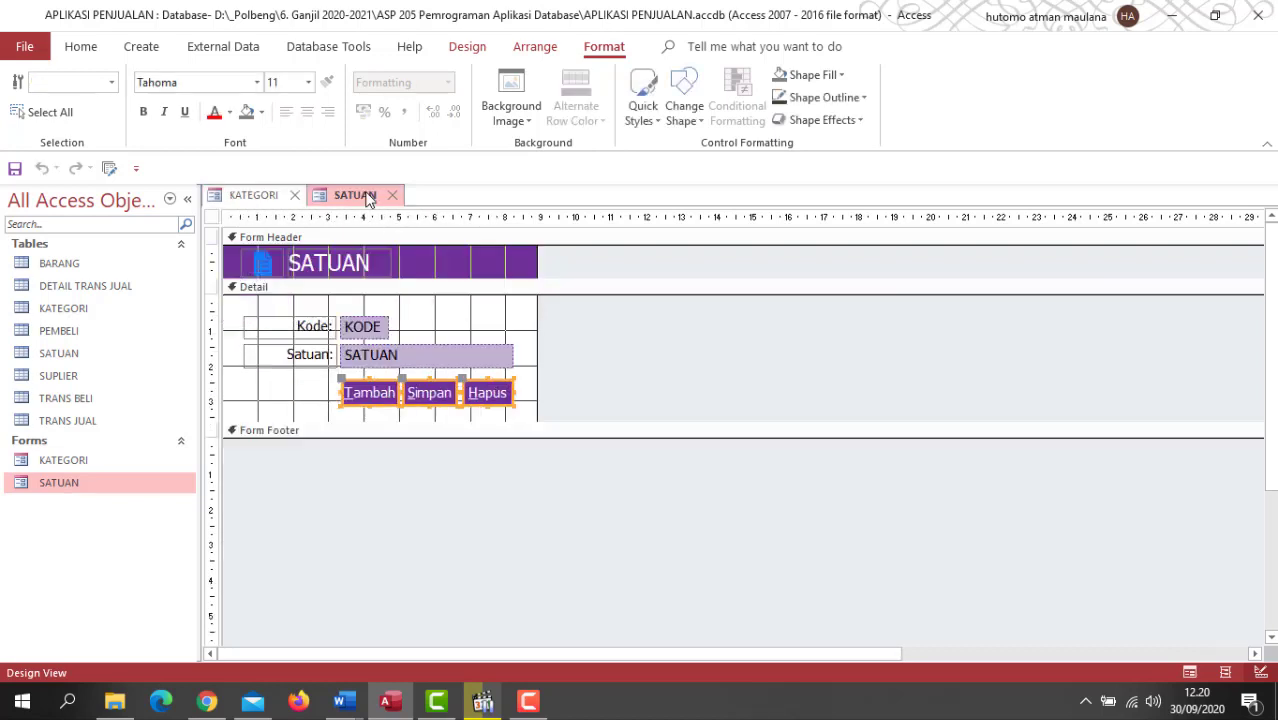
left_click(254, 196)
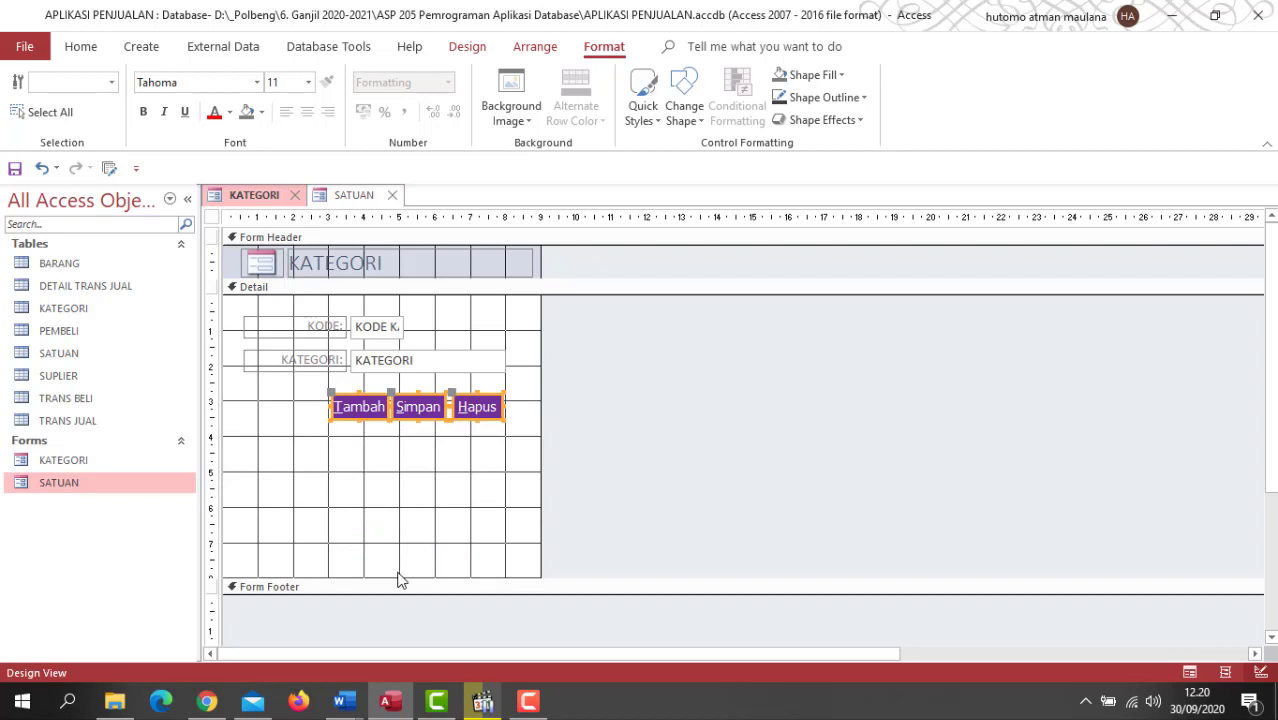
left_click_drag(397, 576, 408, 443)
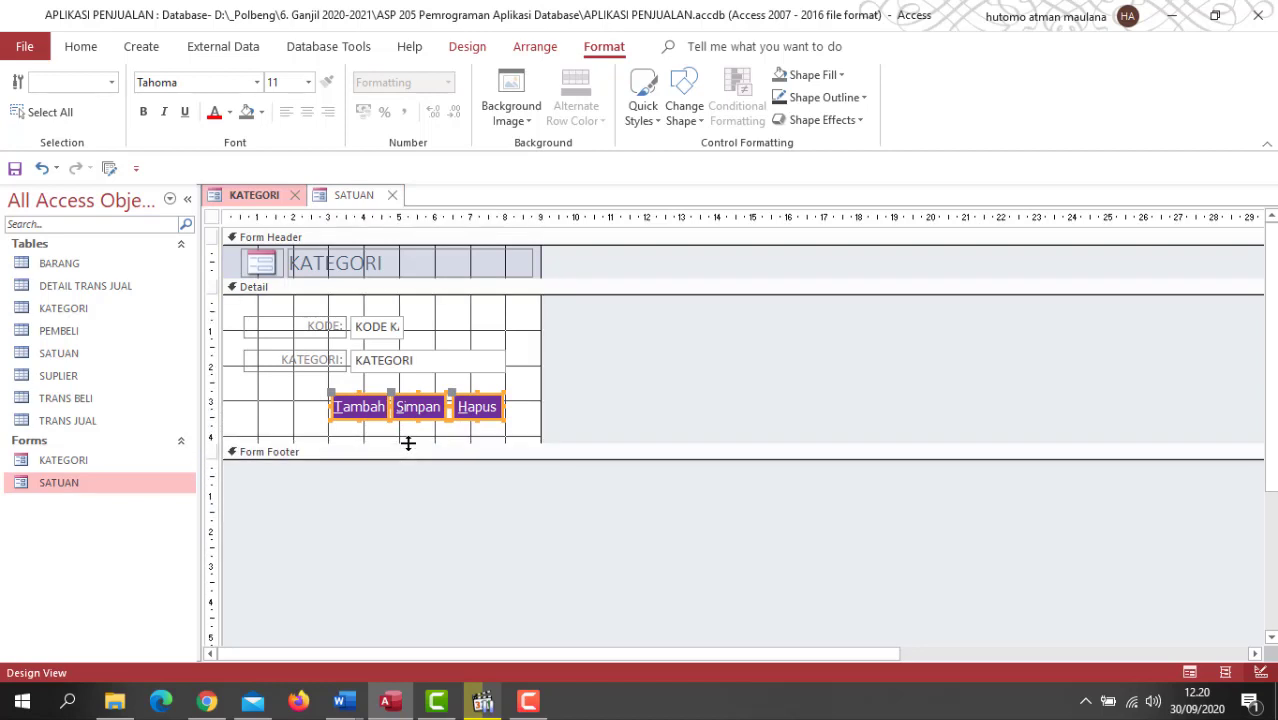
left_click(438, 316)
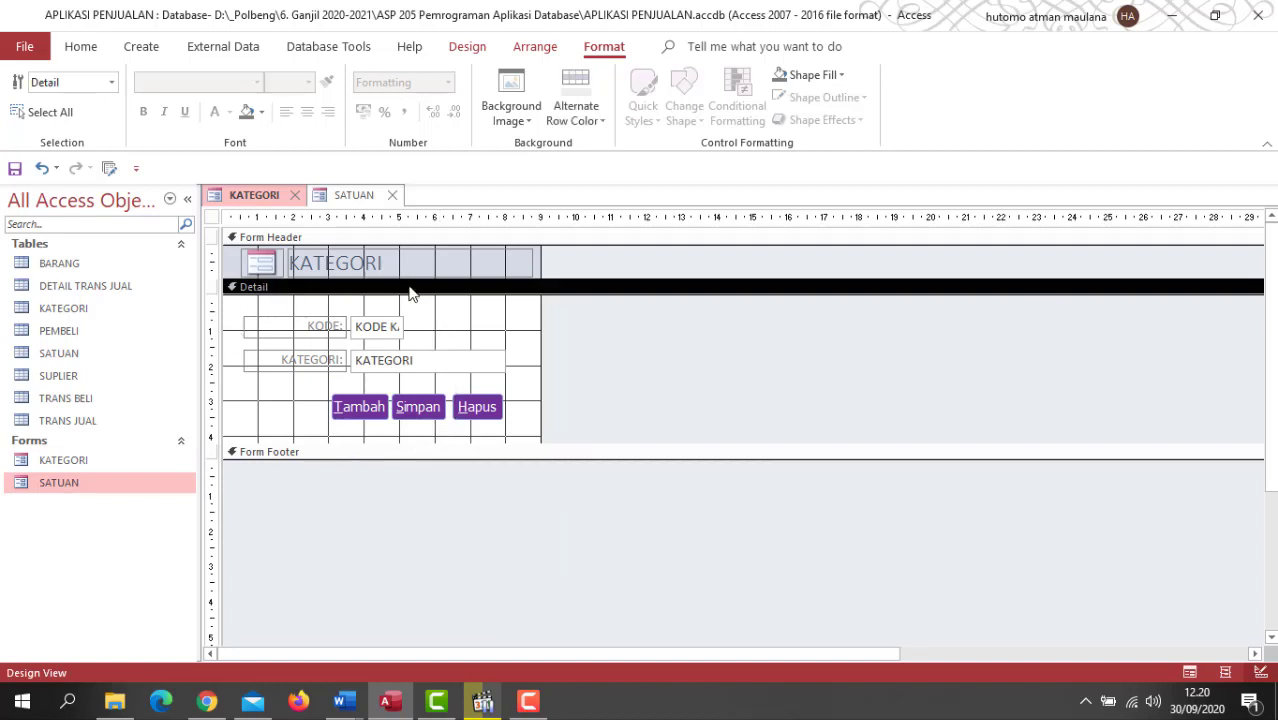
left_click(345, 197)
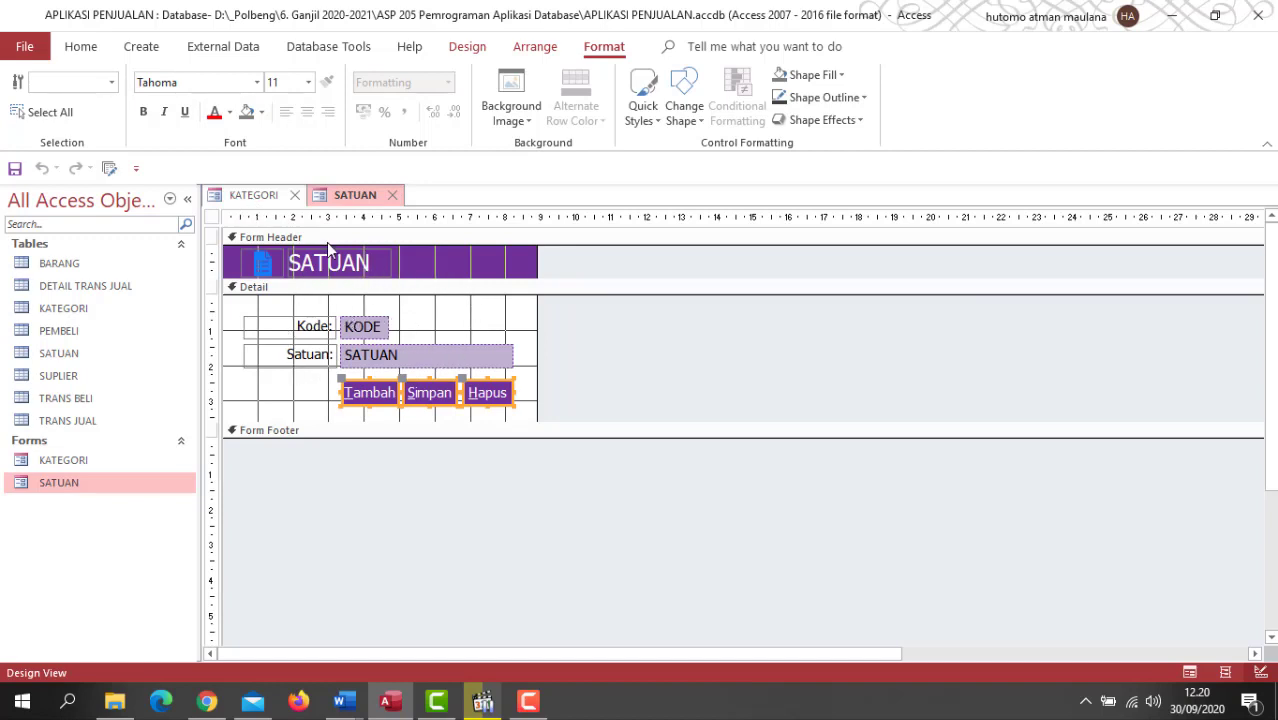
left_click(259, 197)
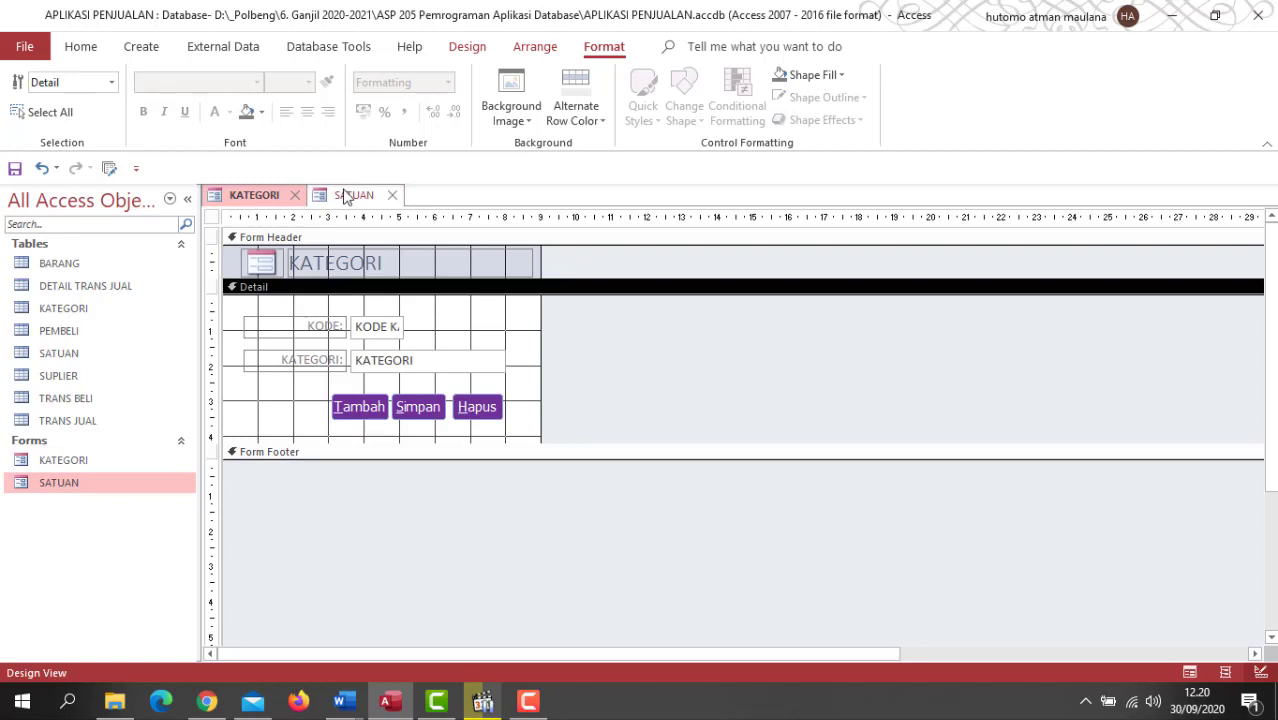
left_click(350, 195)
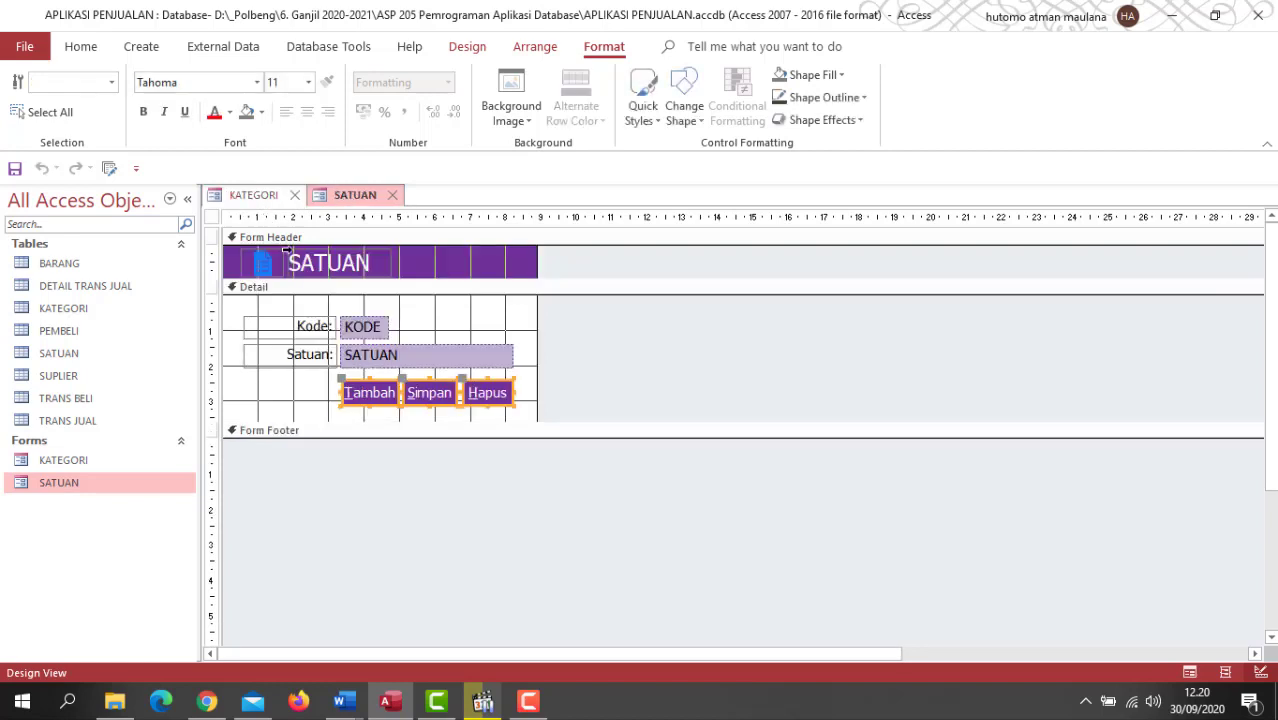
left_click(255, 196)
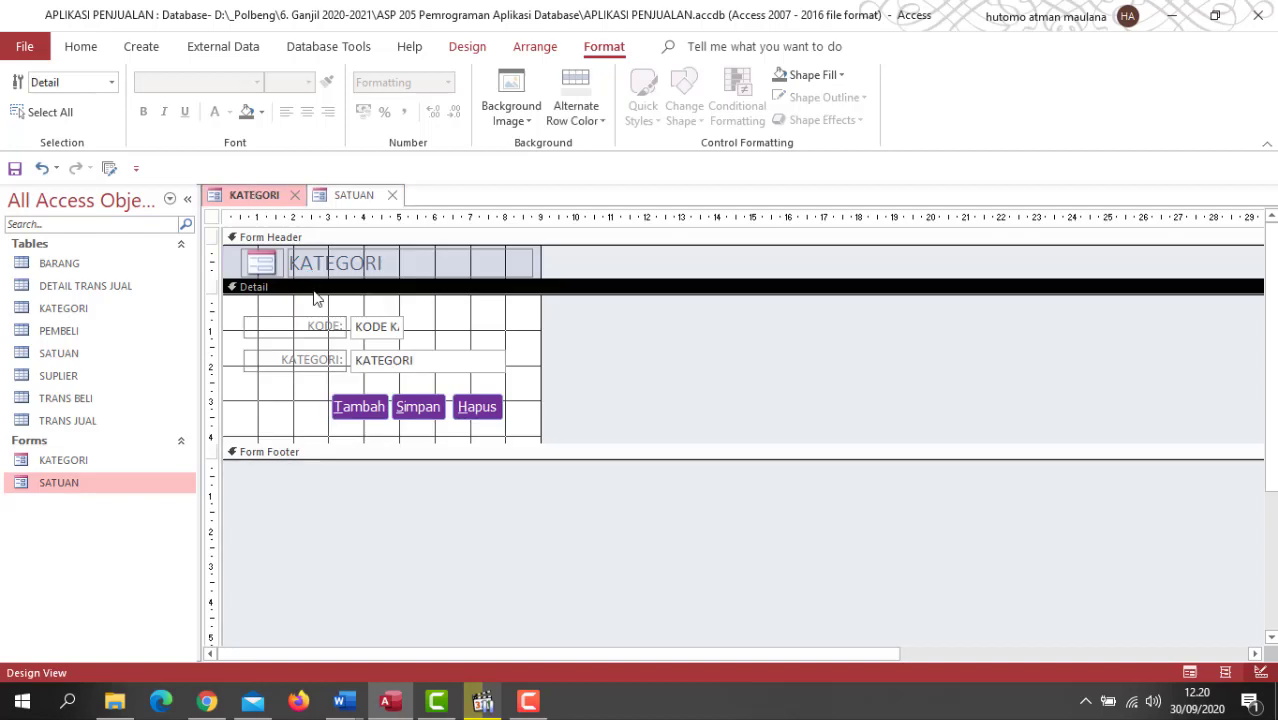
Create a form from the PEMBELI table and show it in Design View.
left_click(71, 340)
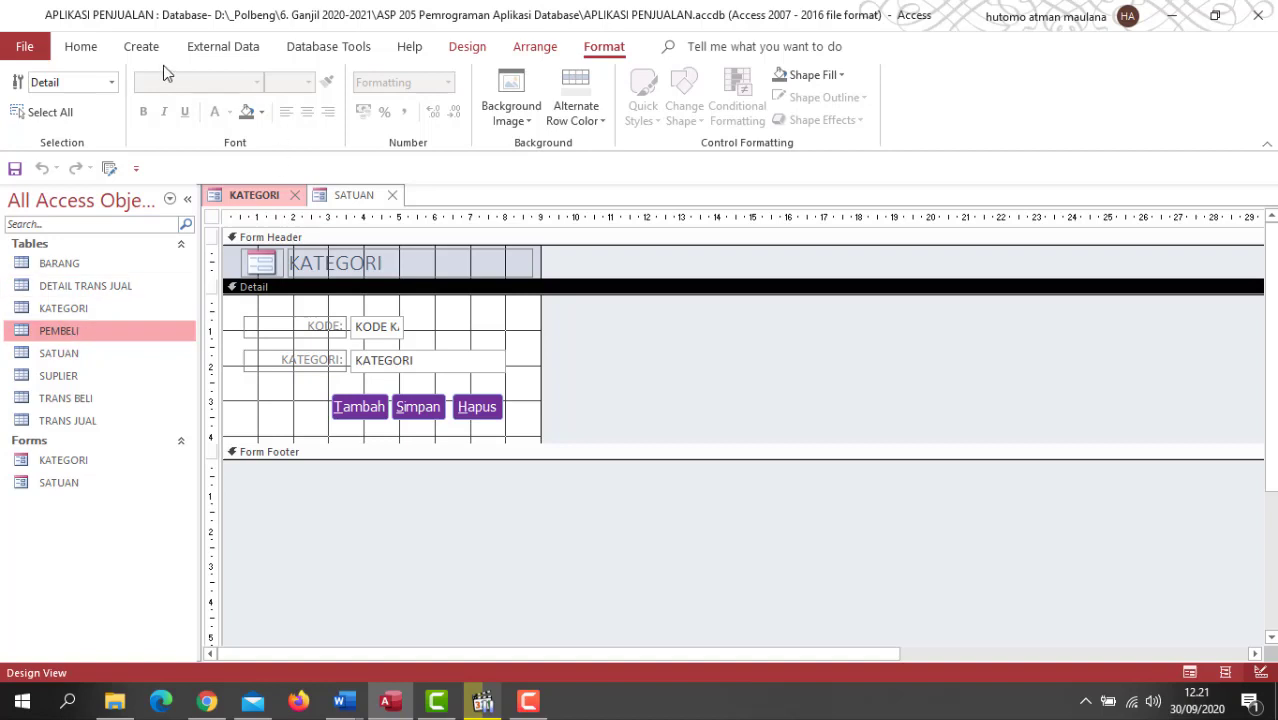
left_click(141, 46)
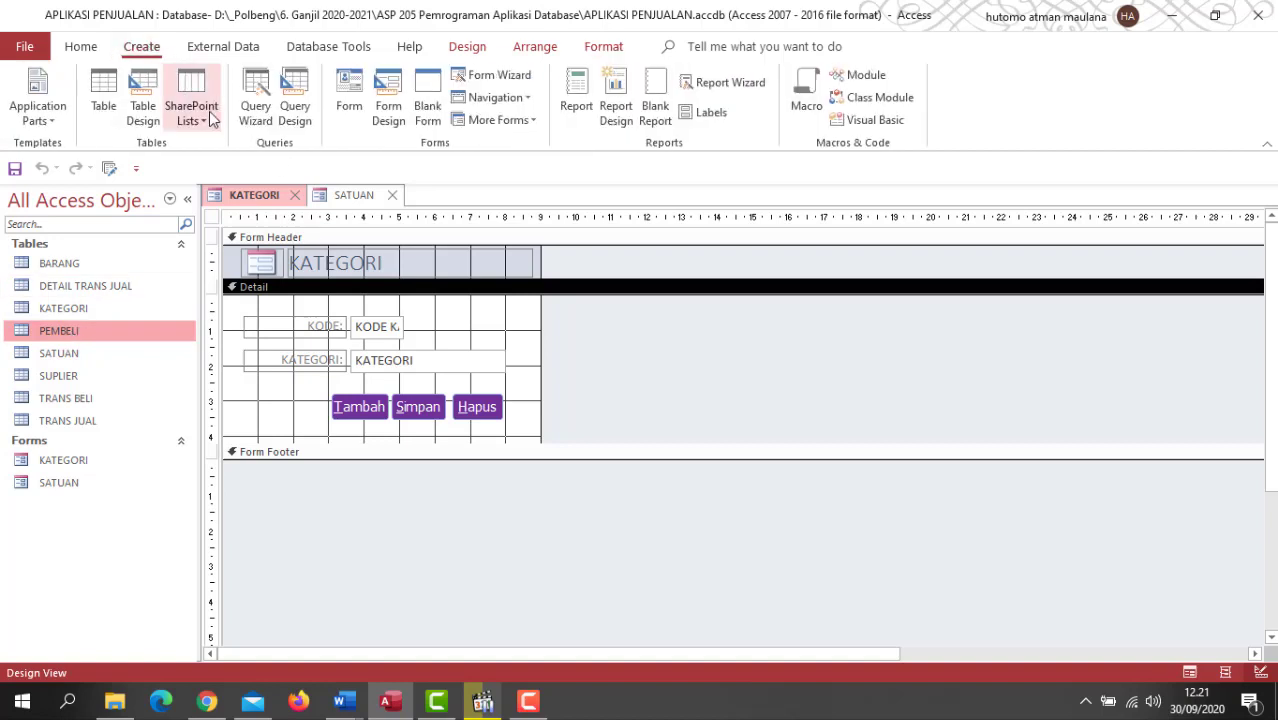
left_click(355, 82)
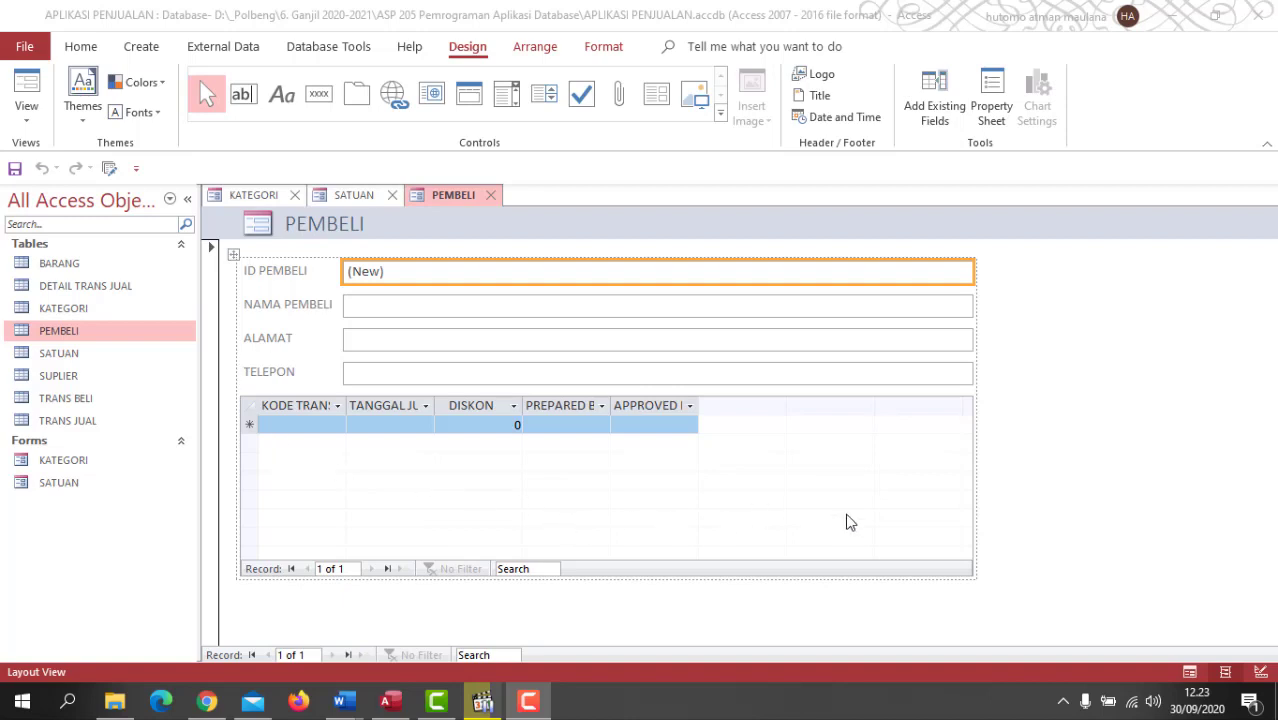
left_click(1260, 672)
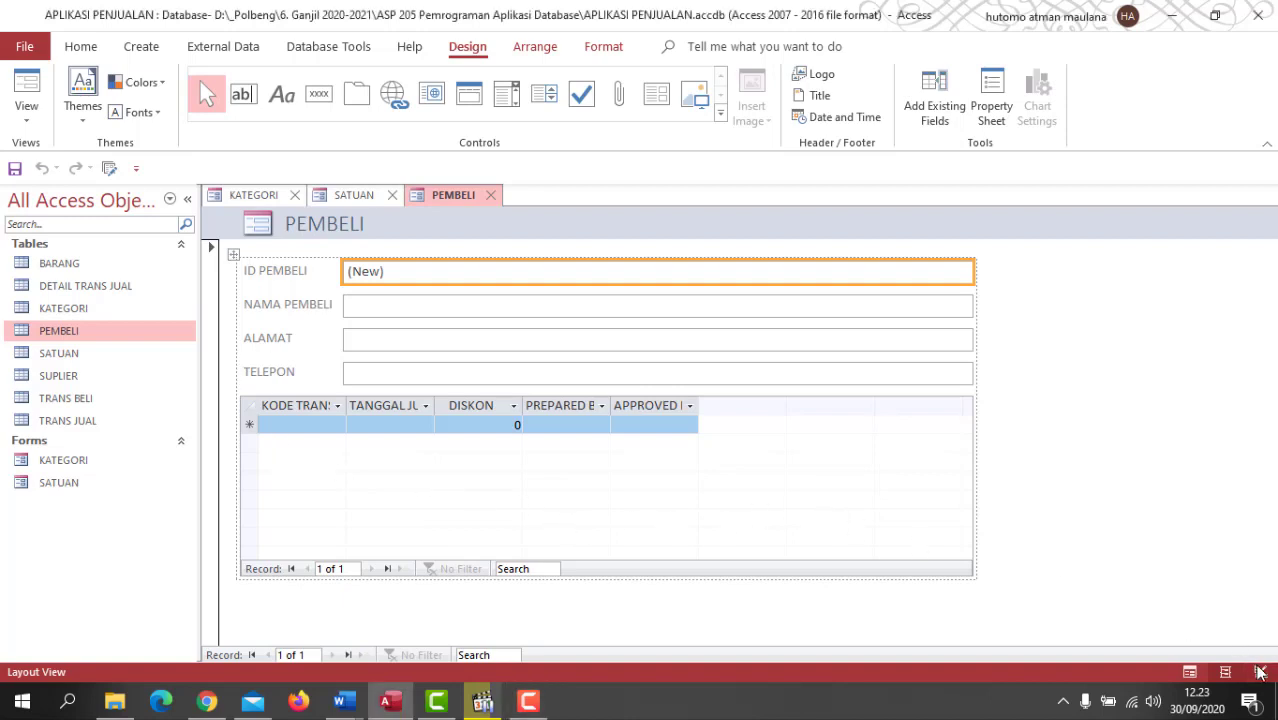
left_click(1260, 672)
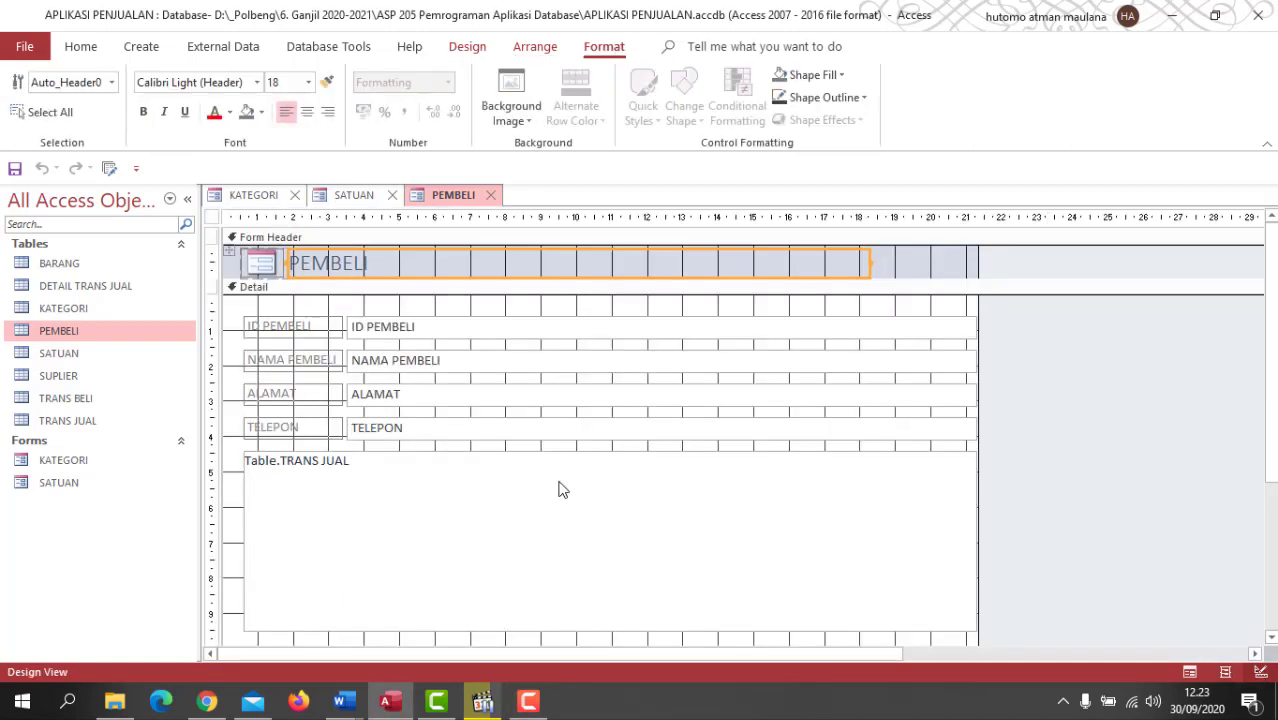
Delete the TRANS JUAL subform from the PEMBELI form and shorten the header title to end at about the 13 cm mark.
left_click(275, 463)
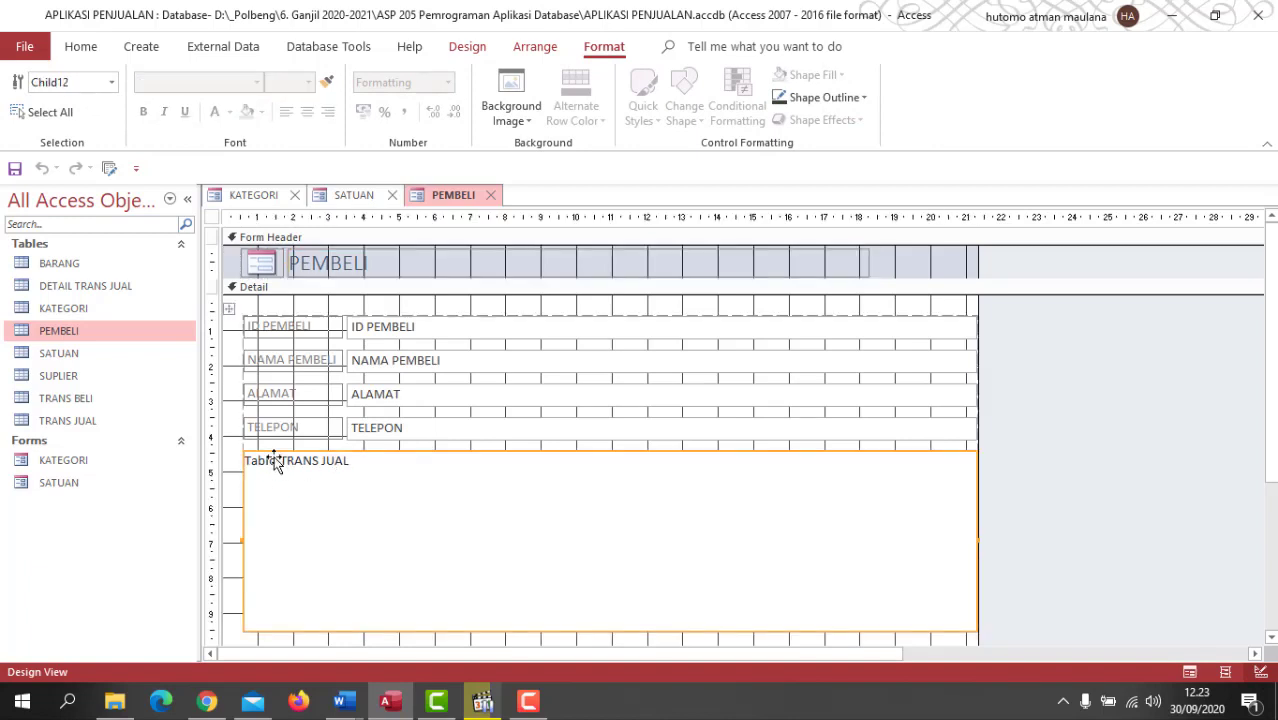
key("Delete")
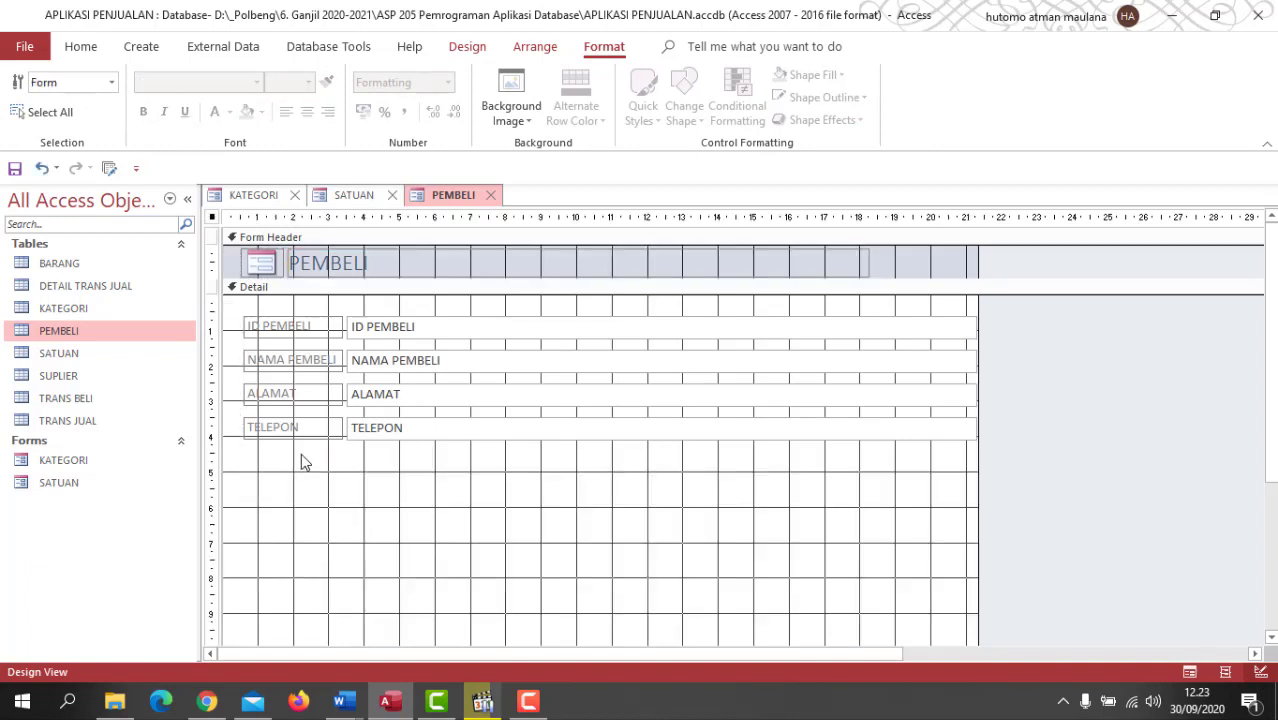
left_click(803, 261)
left_click_drag(864, 262, 681, 265)
Narrow the PEMBELI form's text boxes together so they end at about the 13 cm ruler mark.
left_click(839, 336)
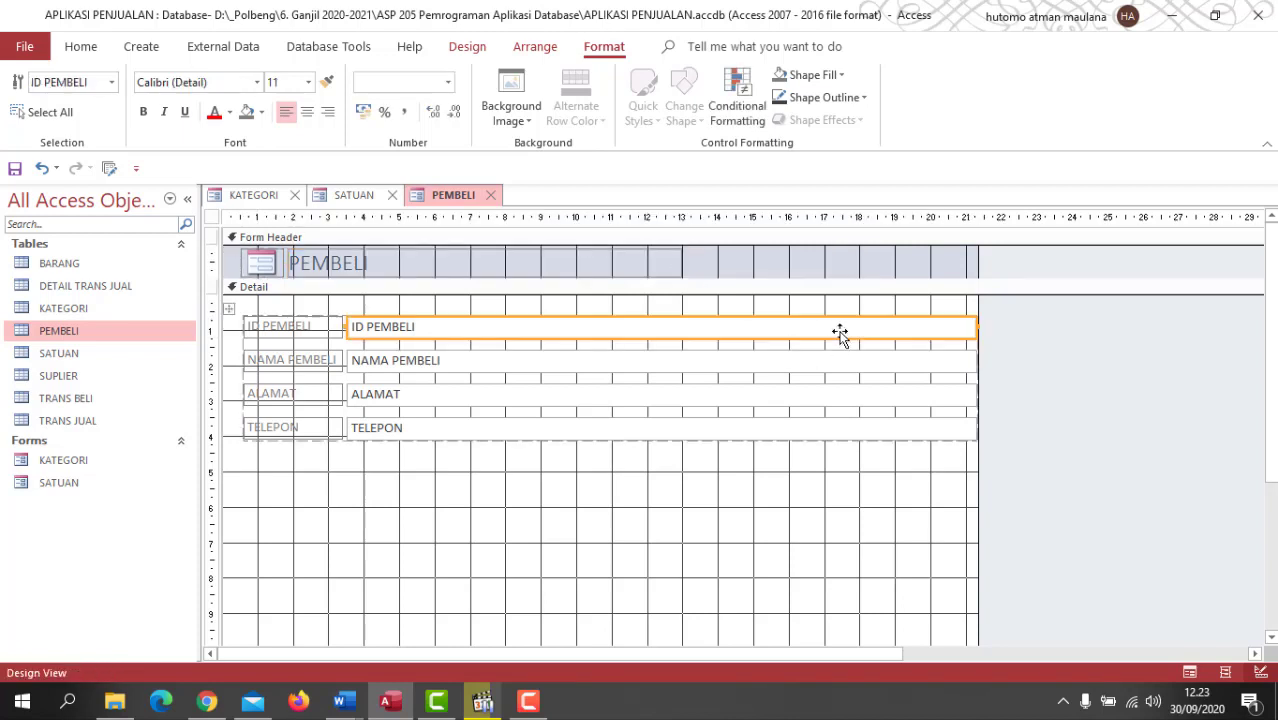
left_click_drag(975, 328, 684, 315)
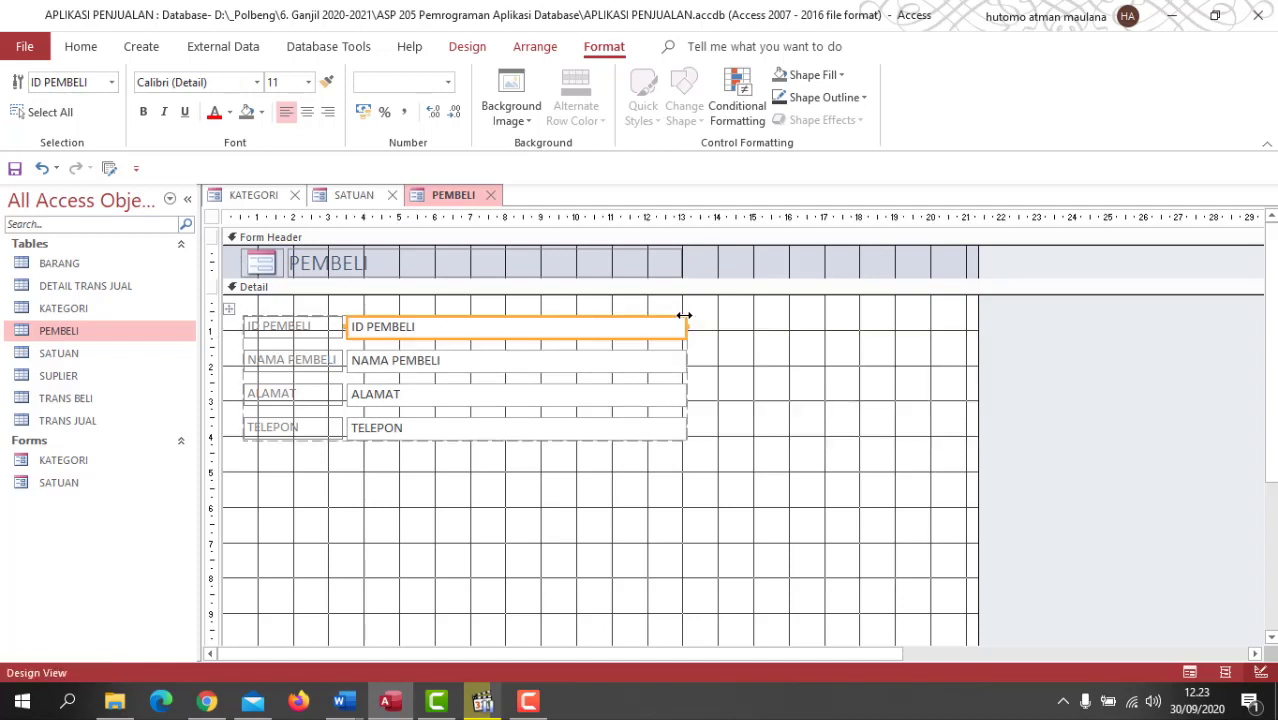
left_click(713, 494)
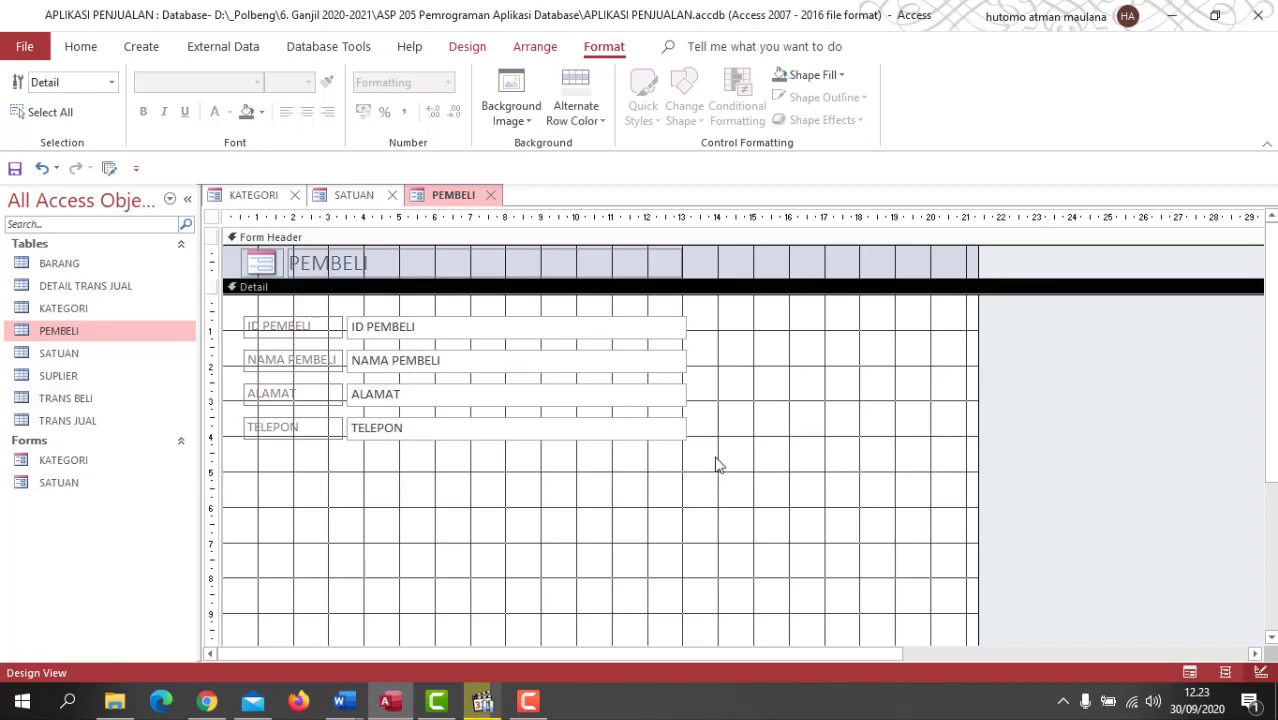
Remove the control layout from the PEMBELI form's four labels and text boxes so each can be sized independently.
left_click_drag(720, 461, 252, 324)
right_click(422, 328)
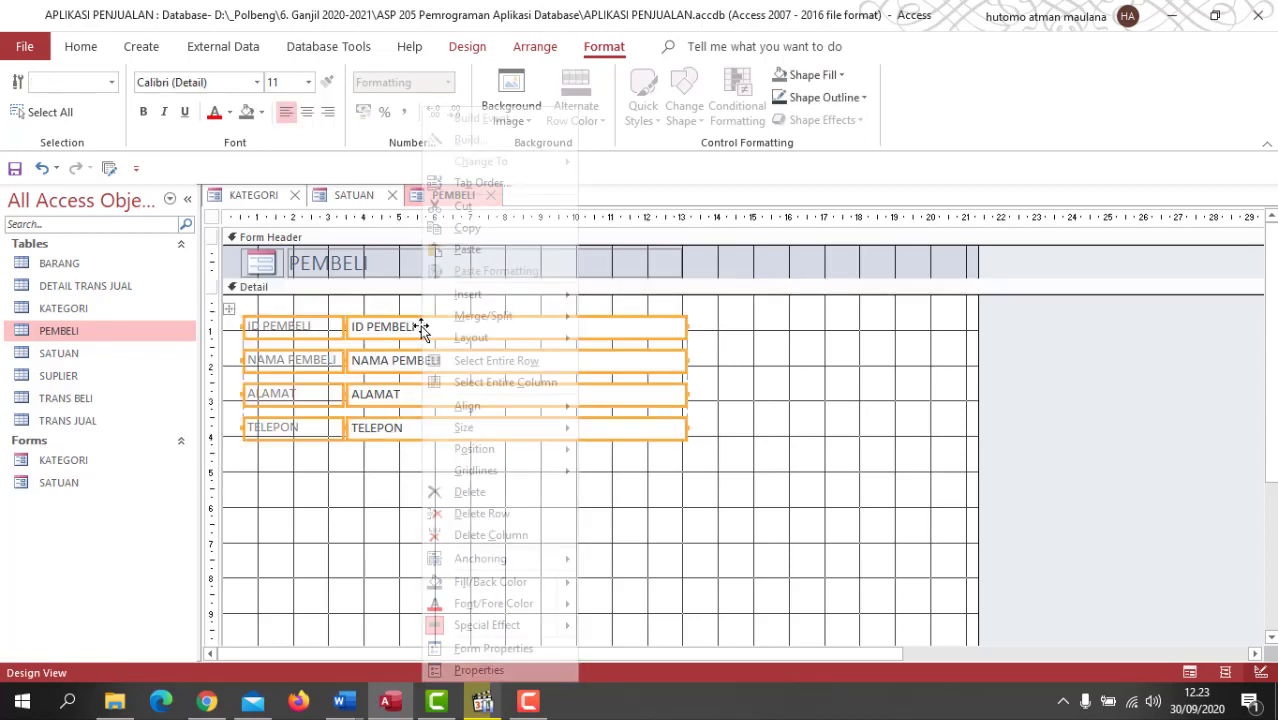
mouse_move(566, 337)
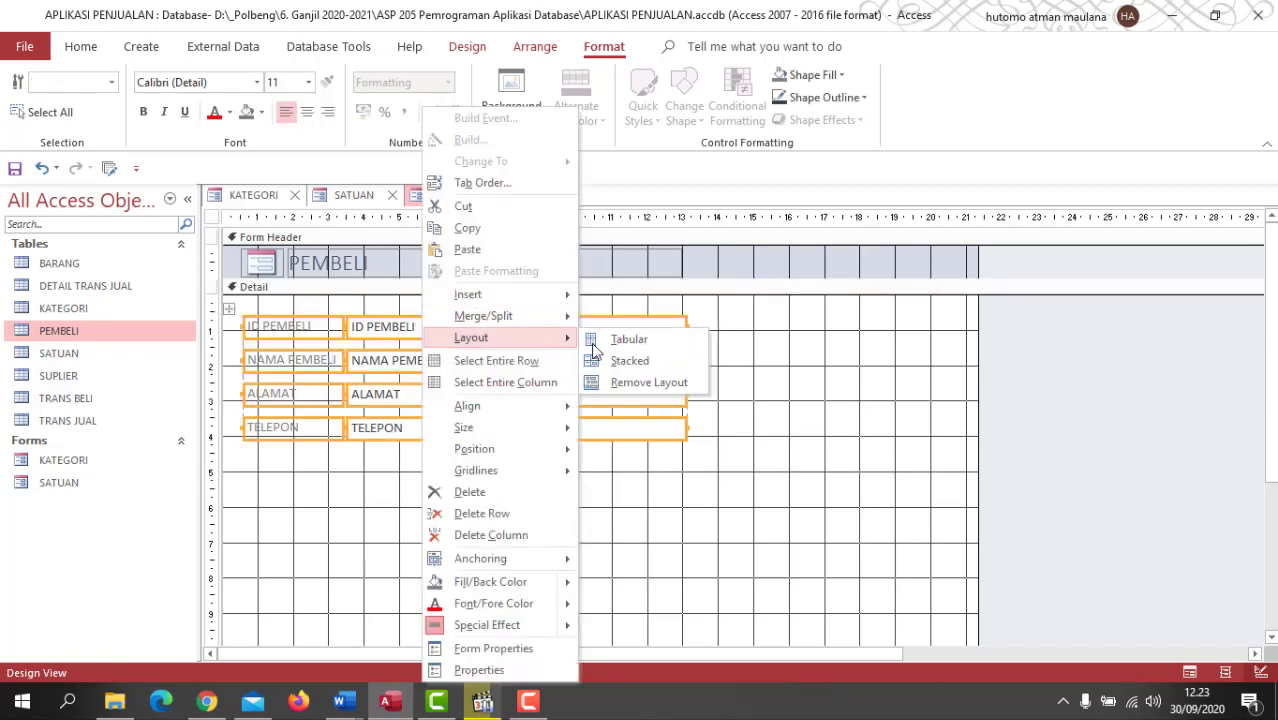
left_click(636, 384)
left_click(736, 380)
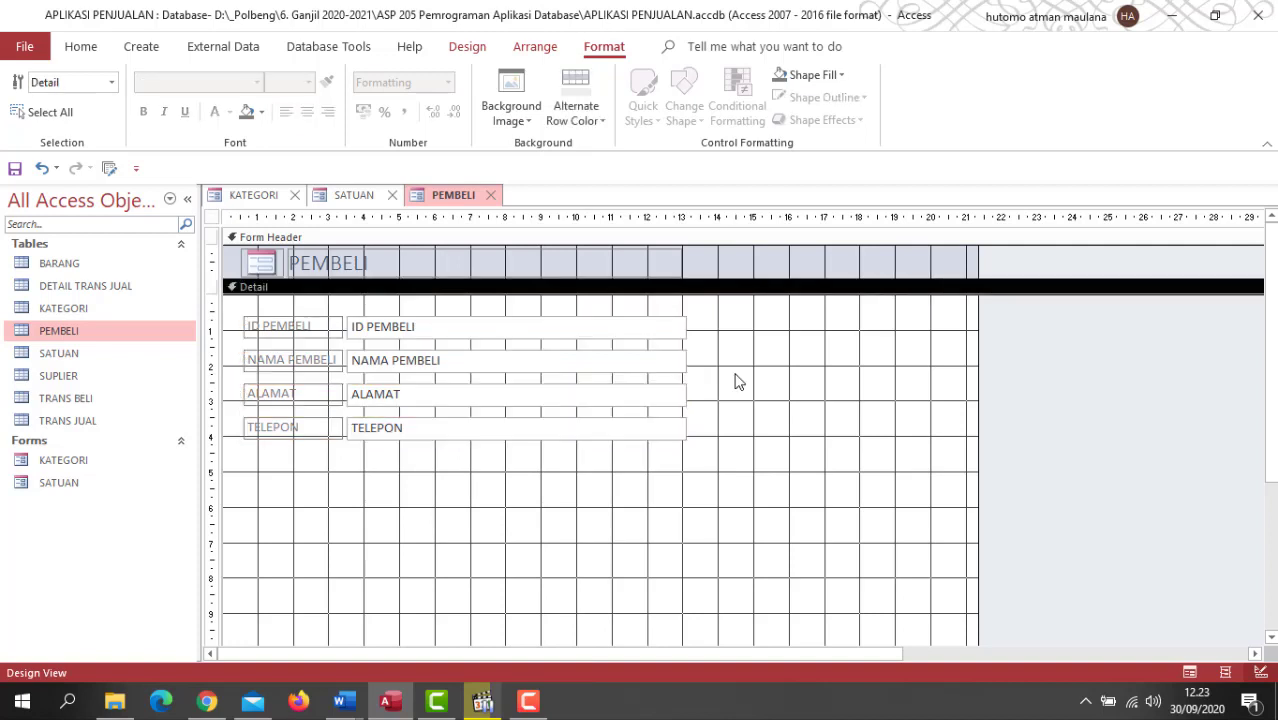
Narrow the ID PEMBELI text box to end at about 5.7 cm and the TELEPON text box at about 8 cm.
left_click(679, 335)
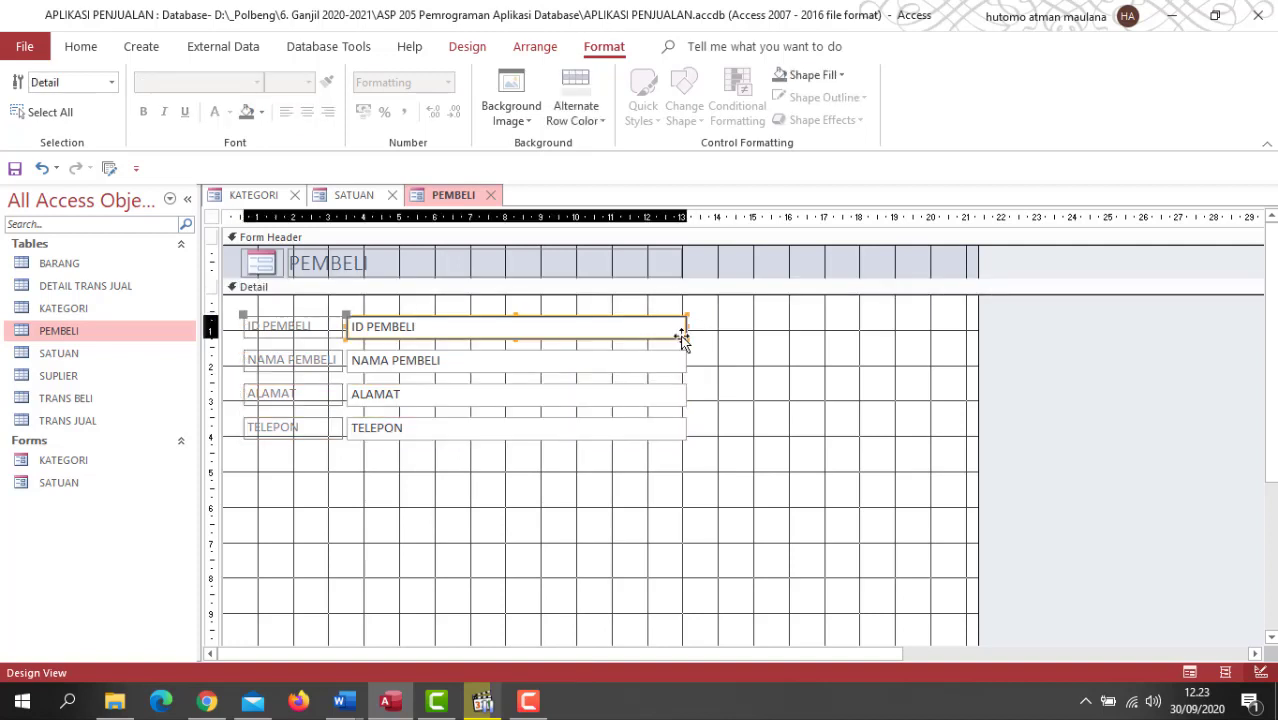
left_click_drag(685, 326, 424, 326)
left_click(663, 434)
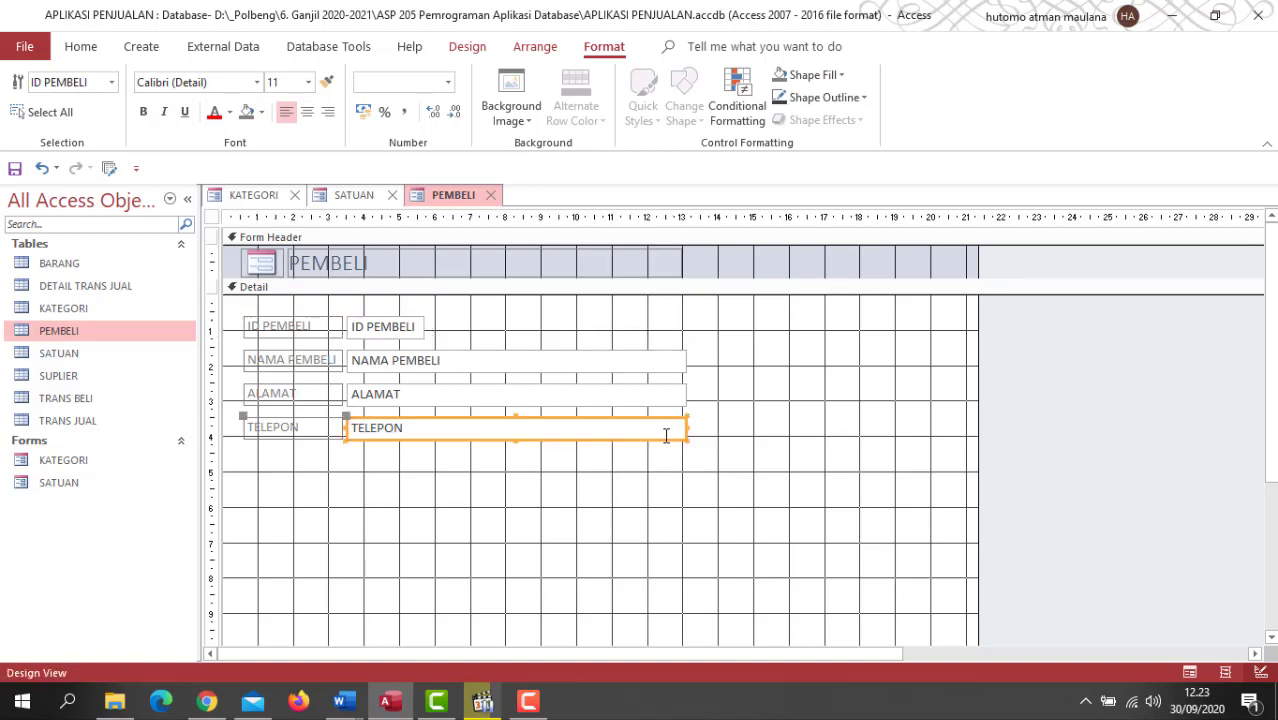
left_click_drag(685, 428, 508, 428)
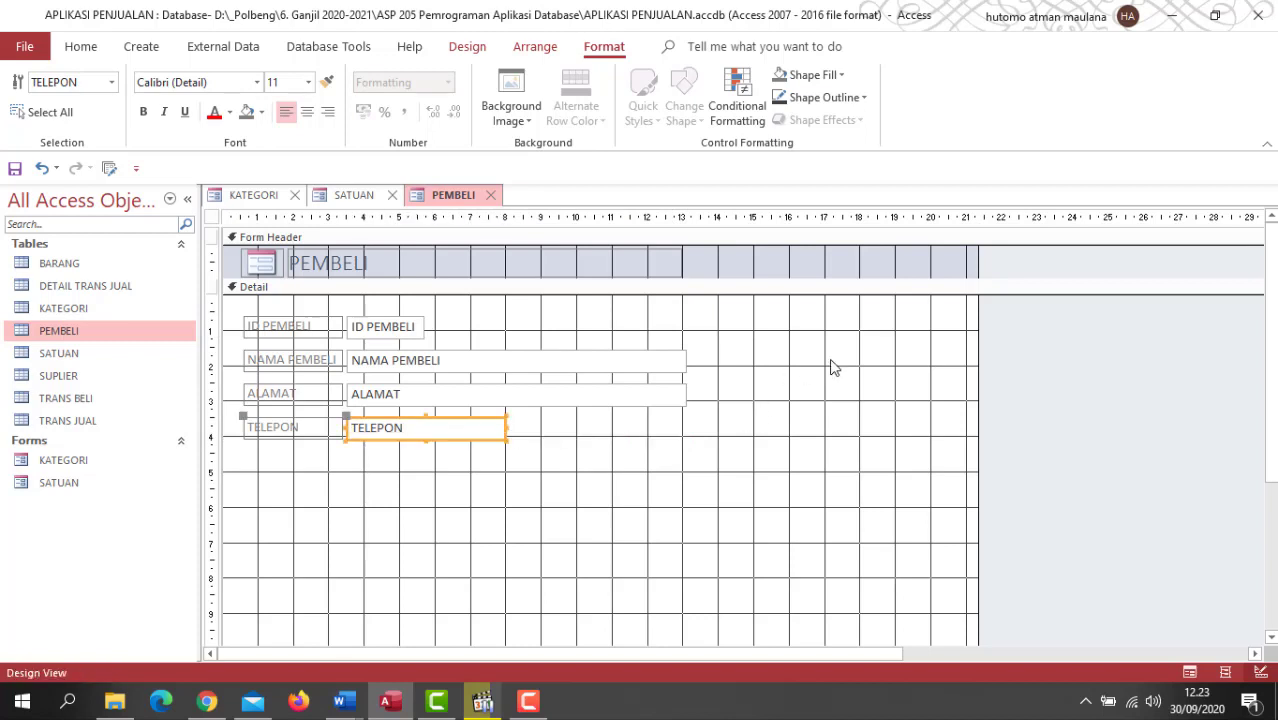
Reduce the PEMBELI form's width to about 13.4 cm and its Detail section's height to about 5.9 cm.
left_click_drag(977, 335, 696, 343)
scroll(536, 506, "down", 3)
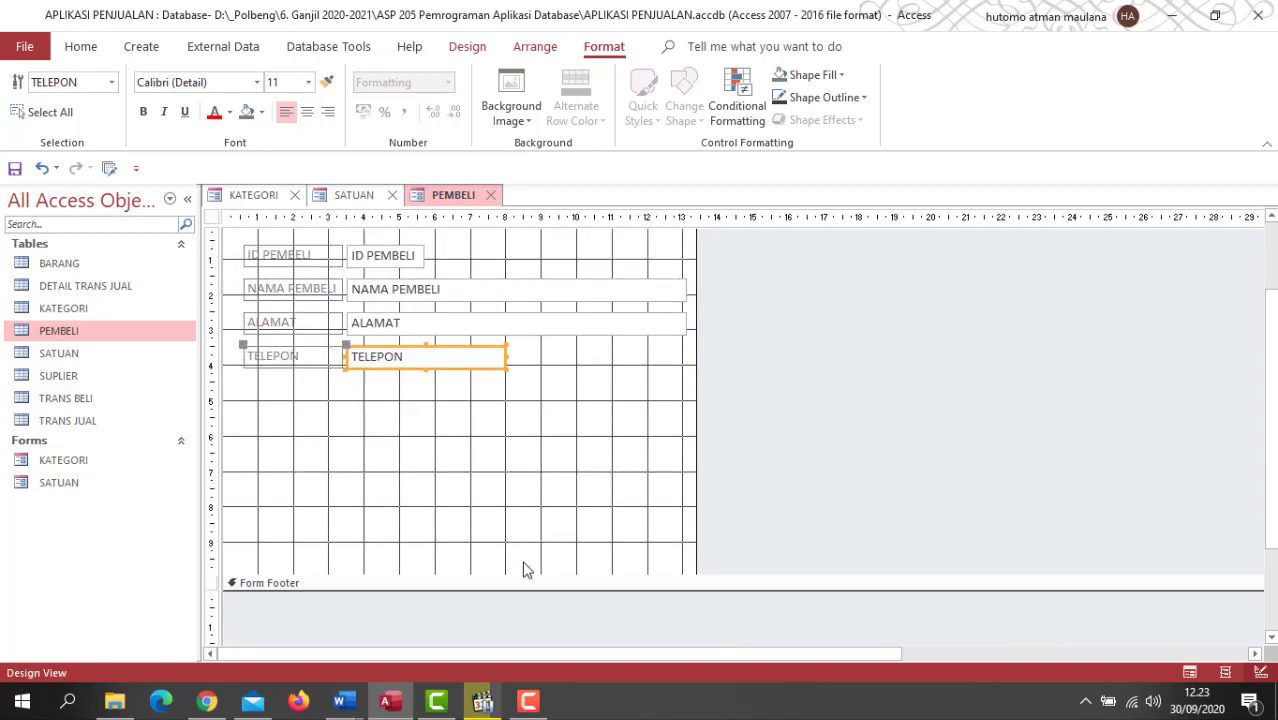
left_click_drag(523, 573, 545, 428)
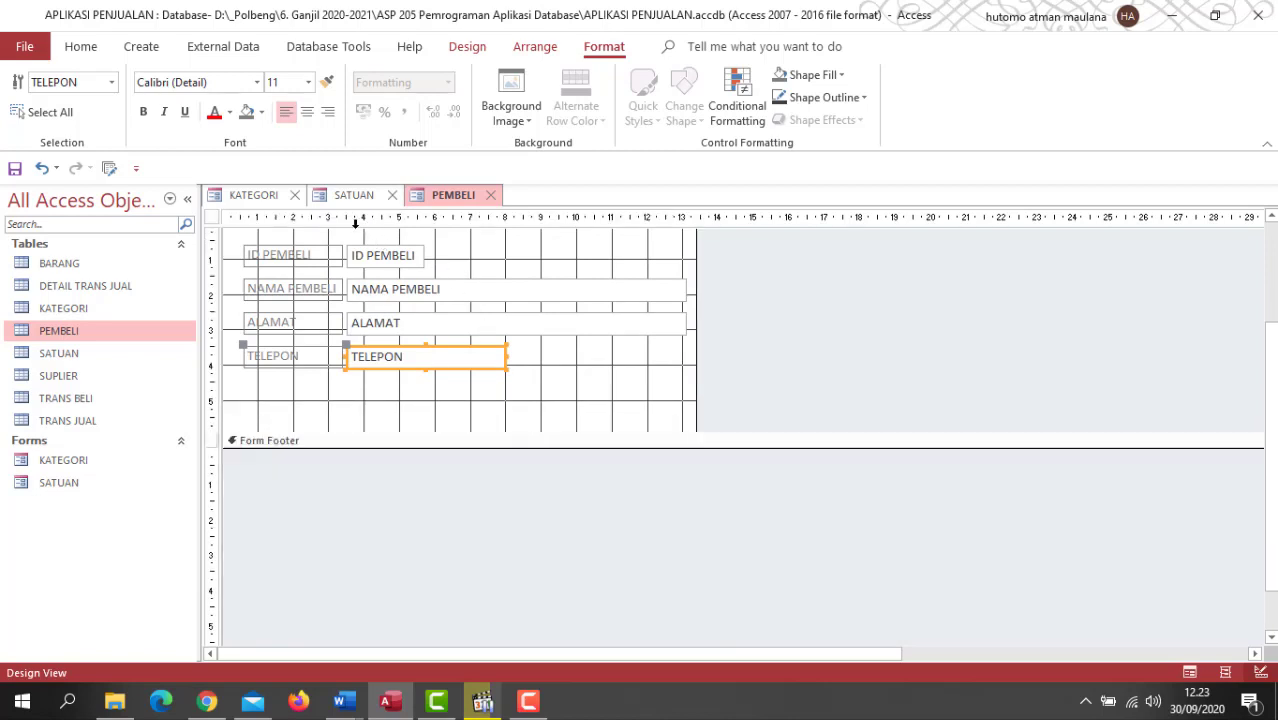
Paste the SATUAN form's Tambah, Simpan and Hapus buttons into the PEMBELI form and place them below the TELEPON text box.
left_click(348, 195)
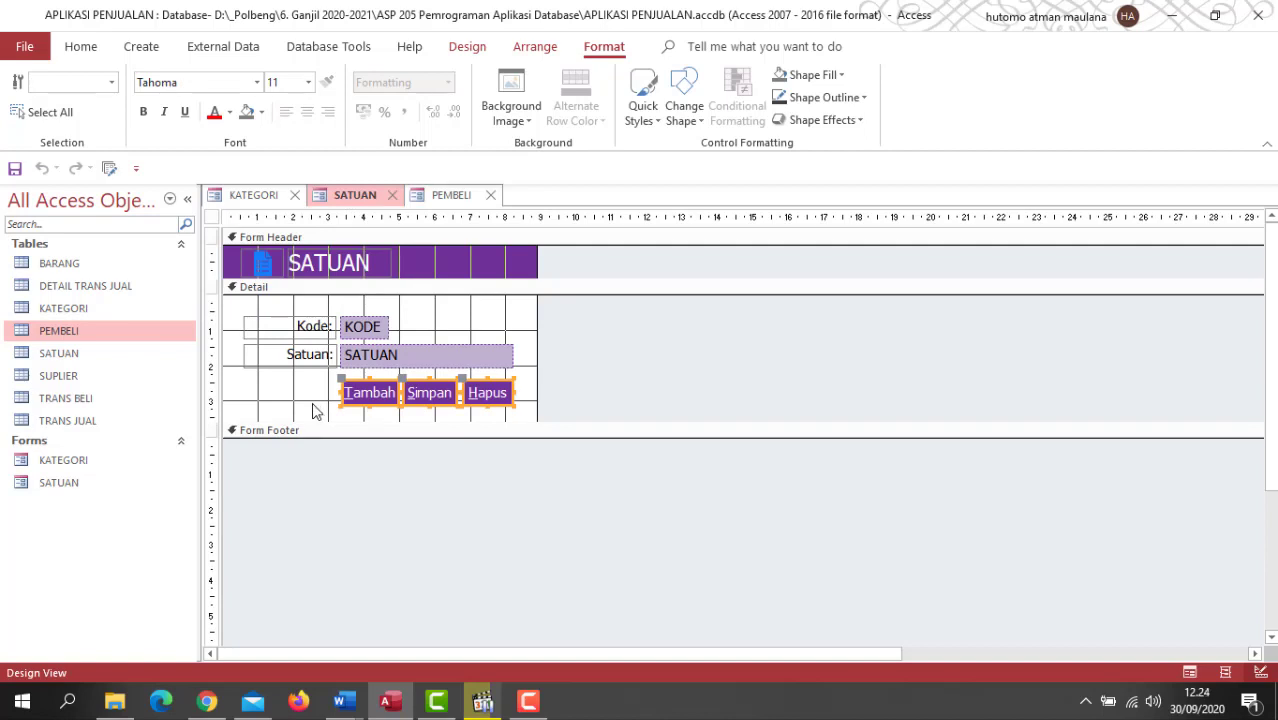
left_click(448, 195)
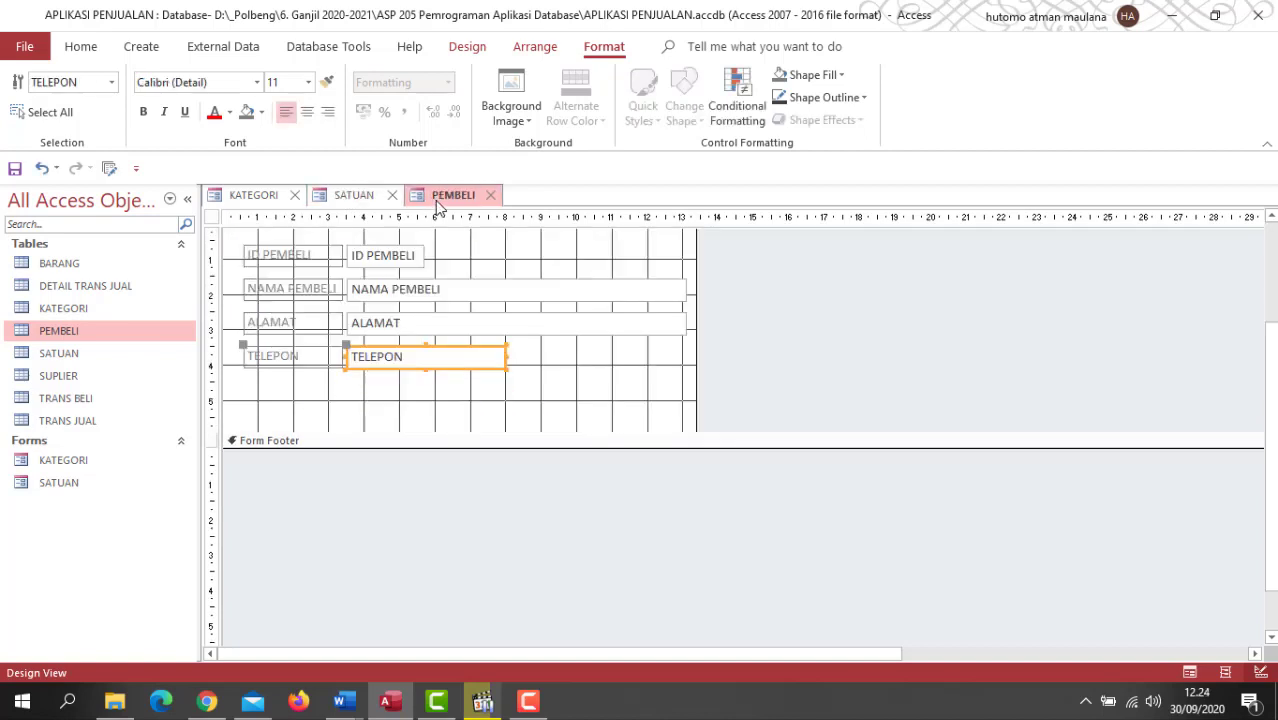
left_click(452, 418)
key("ctrl+v")
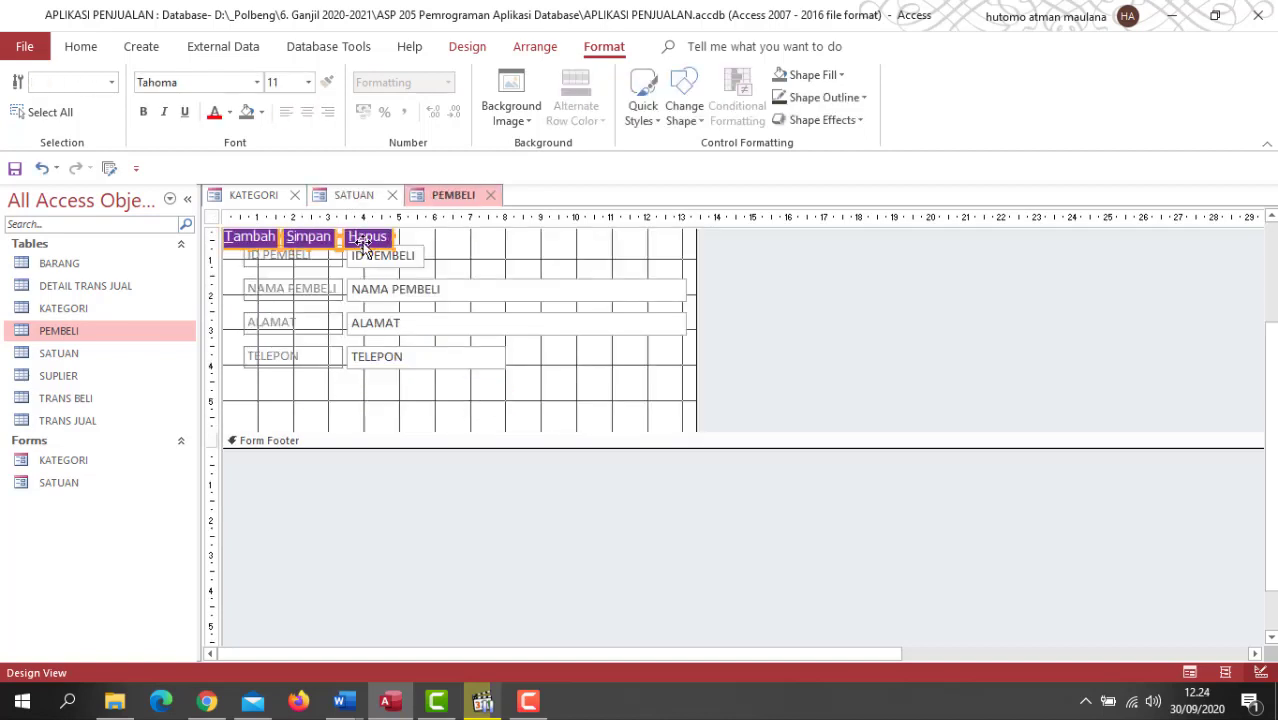
left_click_drag(362, 243, 489, 408)
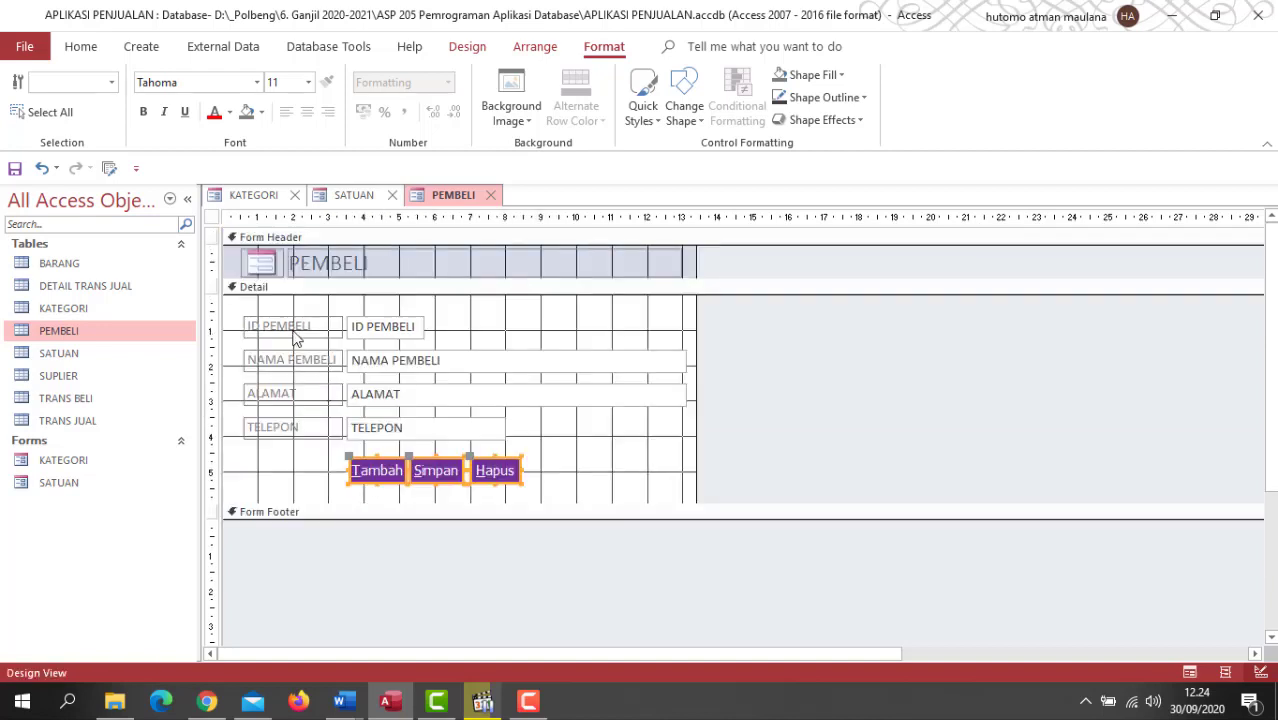
Right-align the text of the four field labels in the PEMBELI form.
left_click(299, 330)
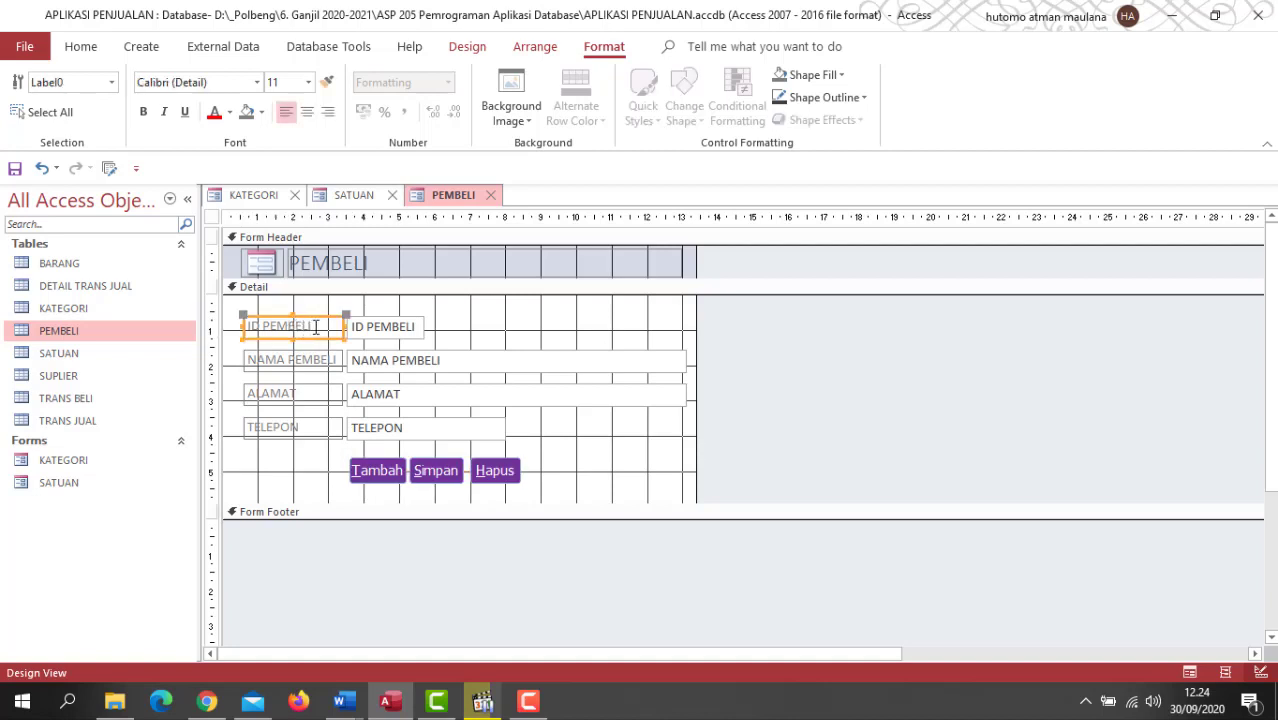
left_click_drag(315, 327, 244, 328)
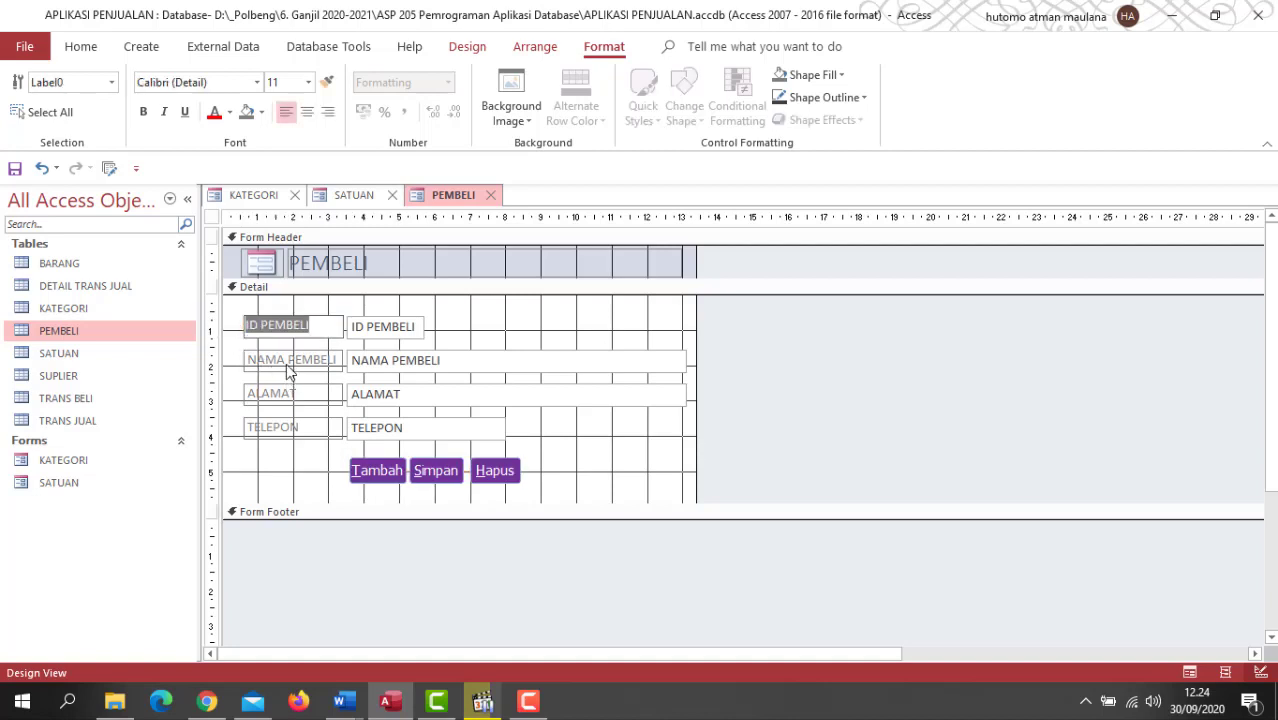
left_click(288, 366, "shift")
left_click(288, 395, "shift")
left_click(289, 428, "shift")
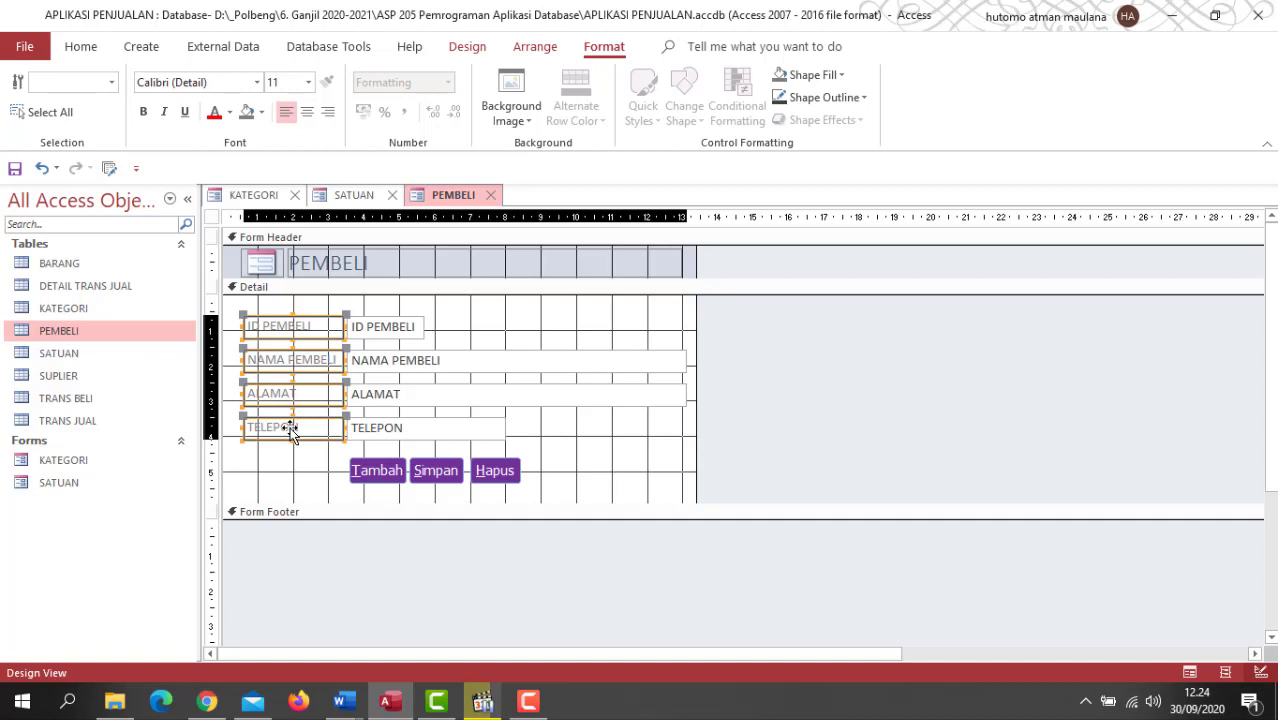
left_click(327, 111)
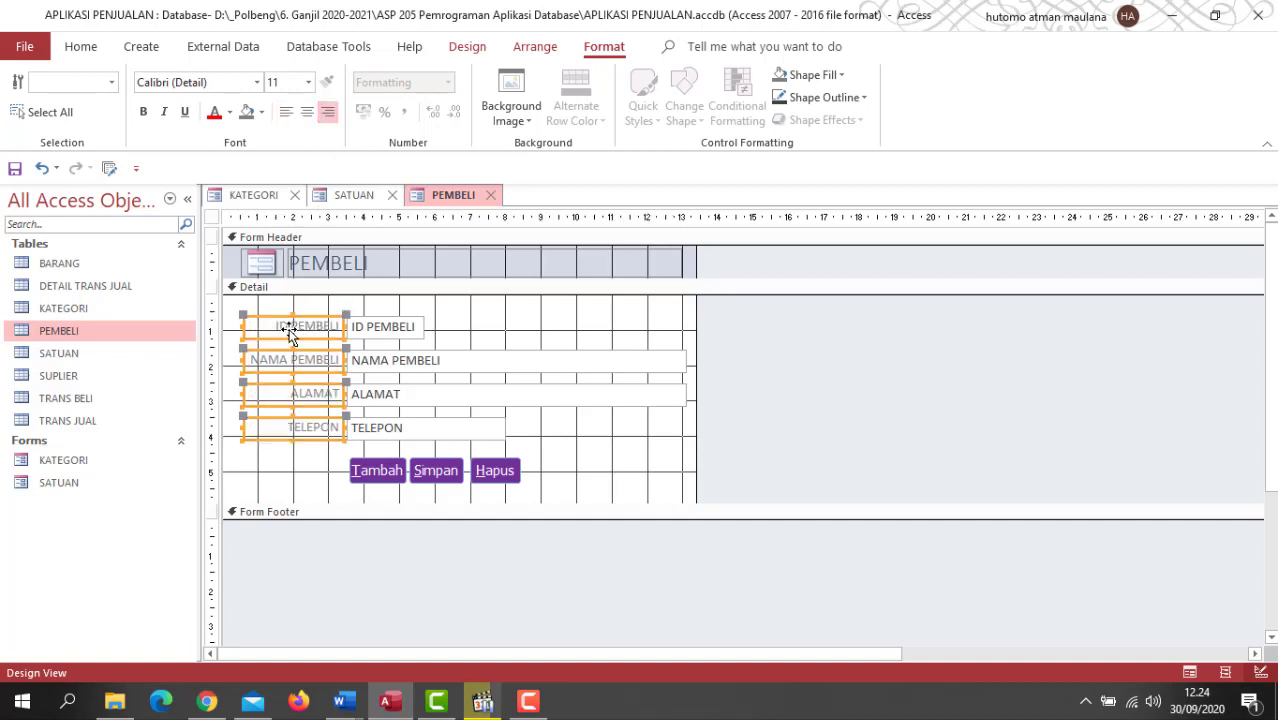
Reword the first two PEMBELI field labels as "ID Pembeli:" and "Nama Pembeli:".
double_click(289, 335)
left_click_drag(293, 325, 345, 322)
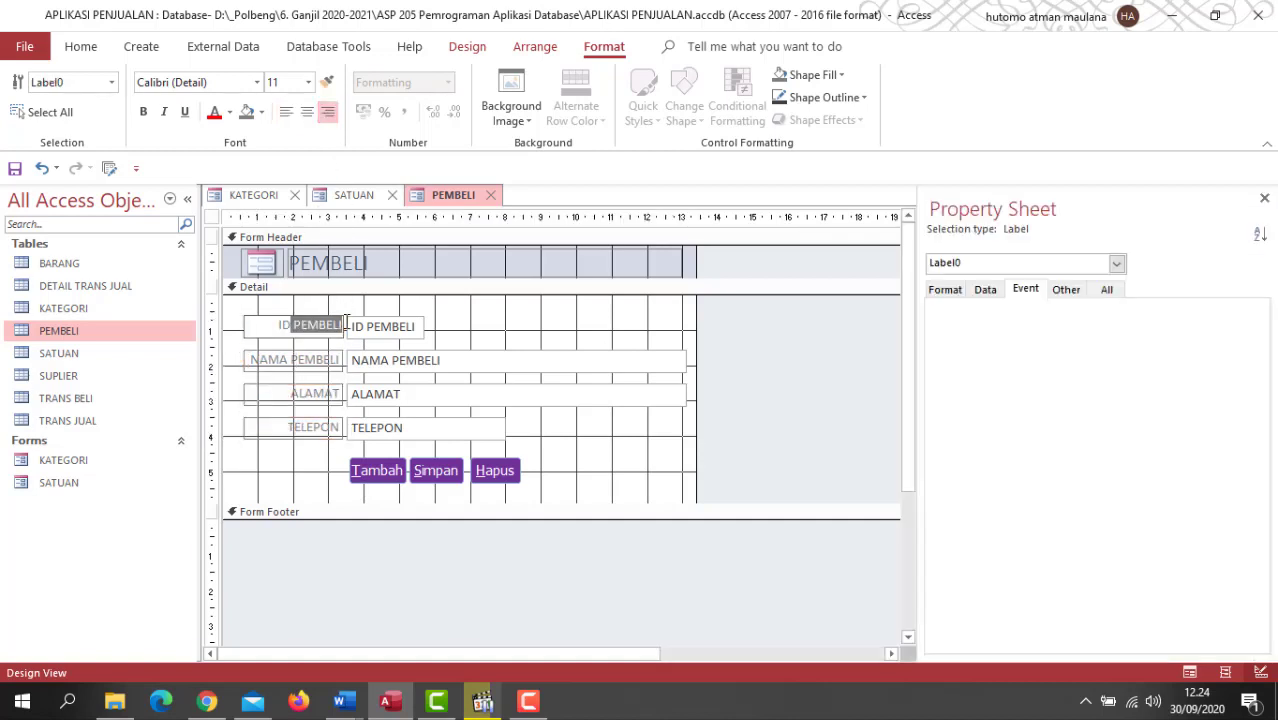
type("Pembeli:")
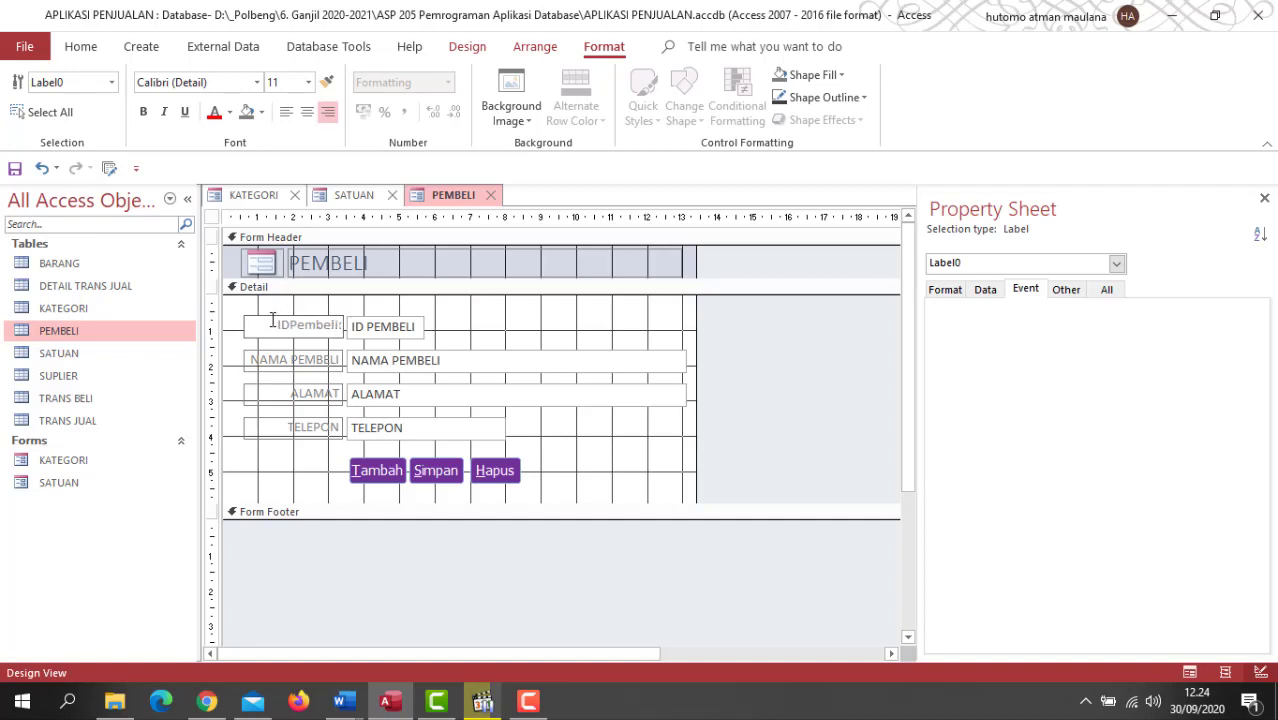
left_click(309, 362)
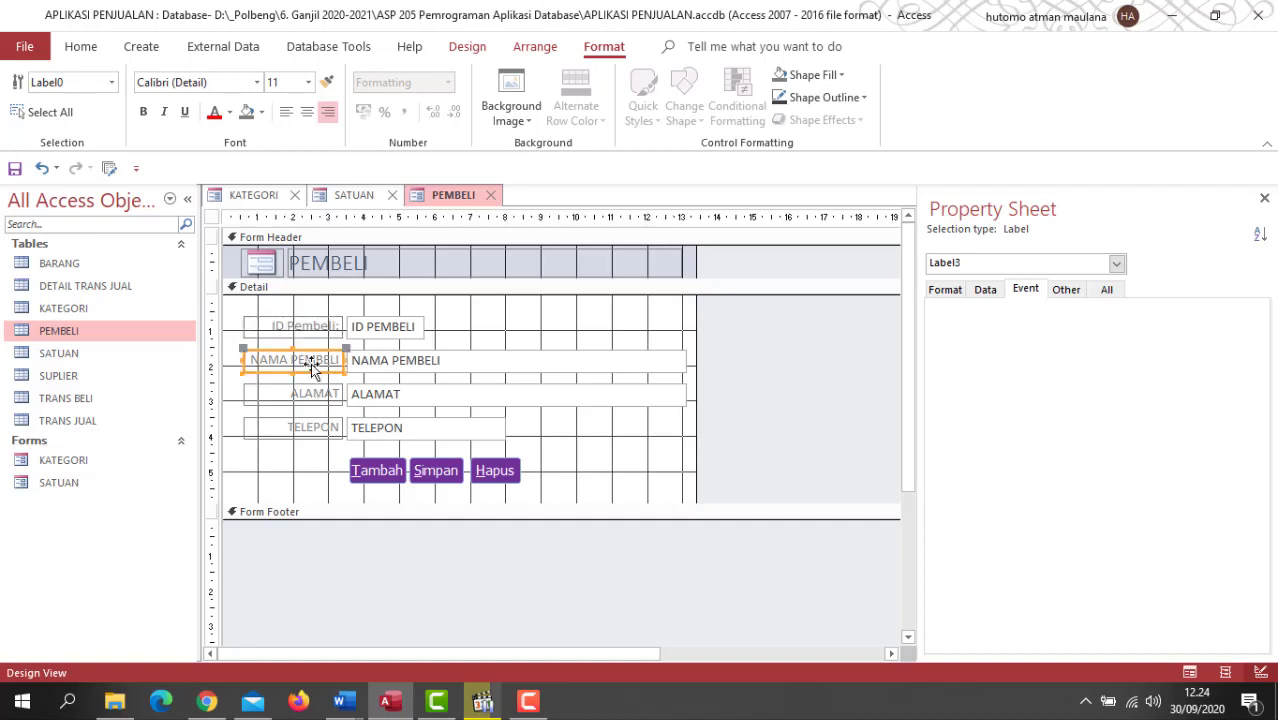
left_click(336, 361)
left_click_drag(336, 361, 231, 355)
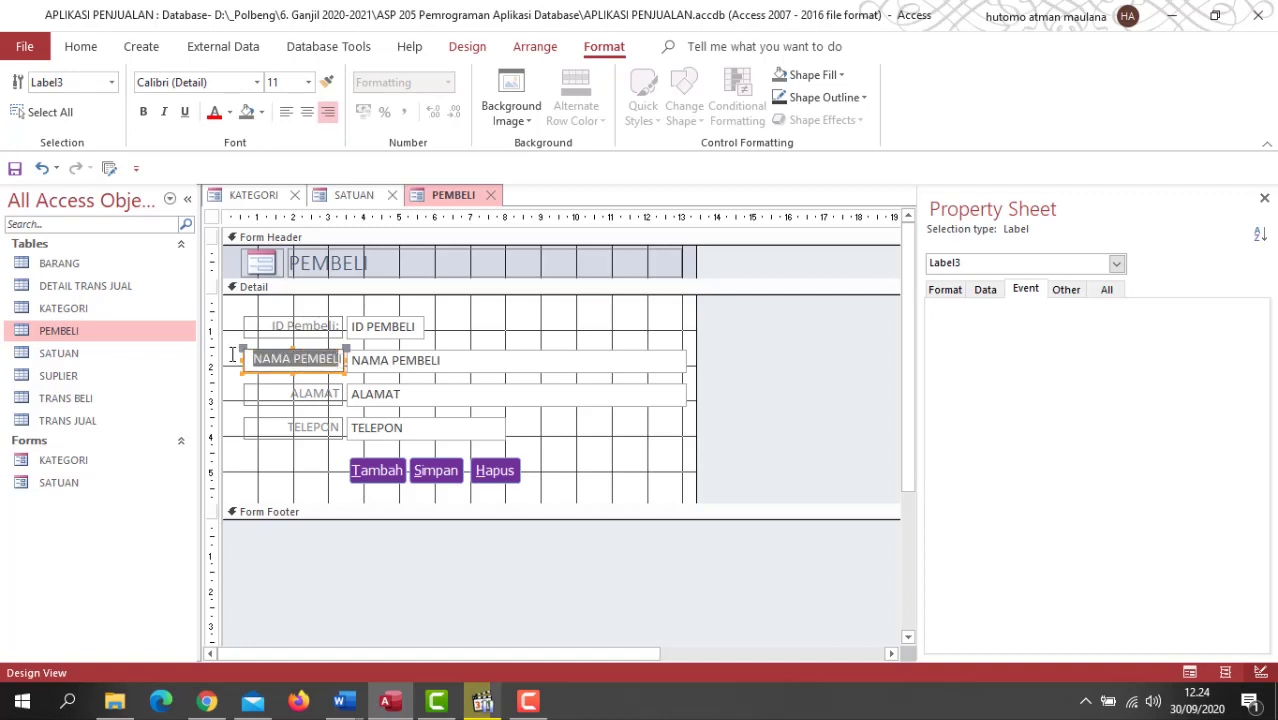
type("Nama Pembeli")
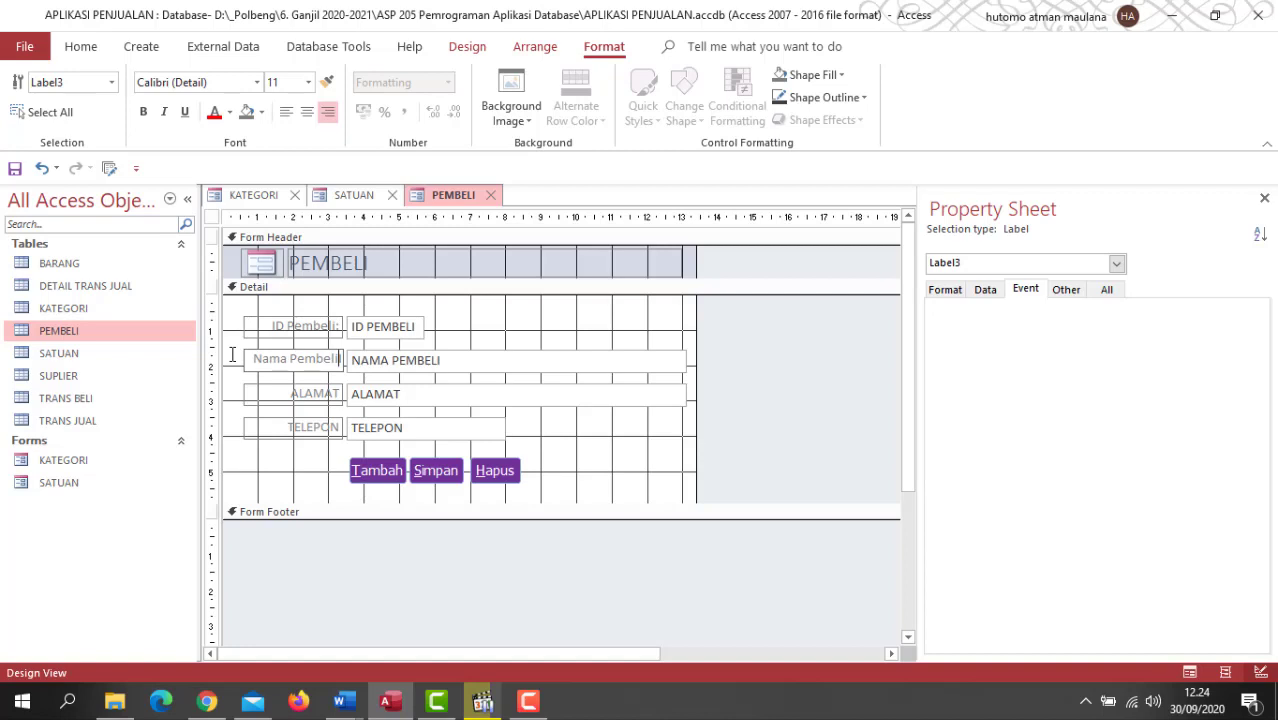
type(":")
key("Return")
Reword the last two field labels as "Alamat:" and "Telepon:", and save the form as PEMBELI.
left_click(300, 396)
double_click(300, 393)
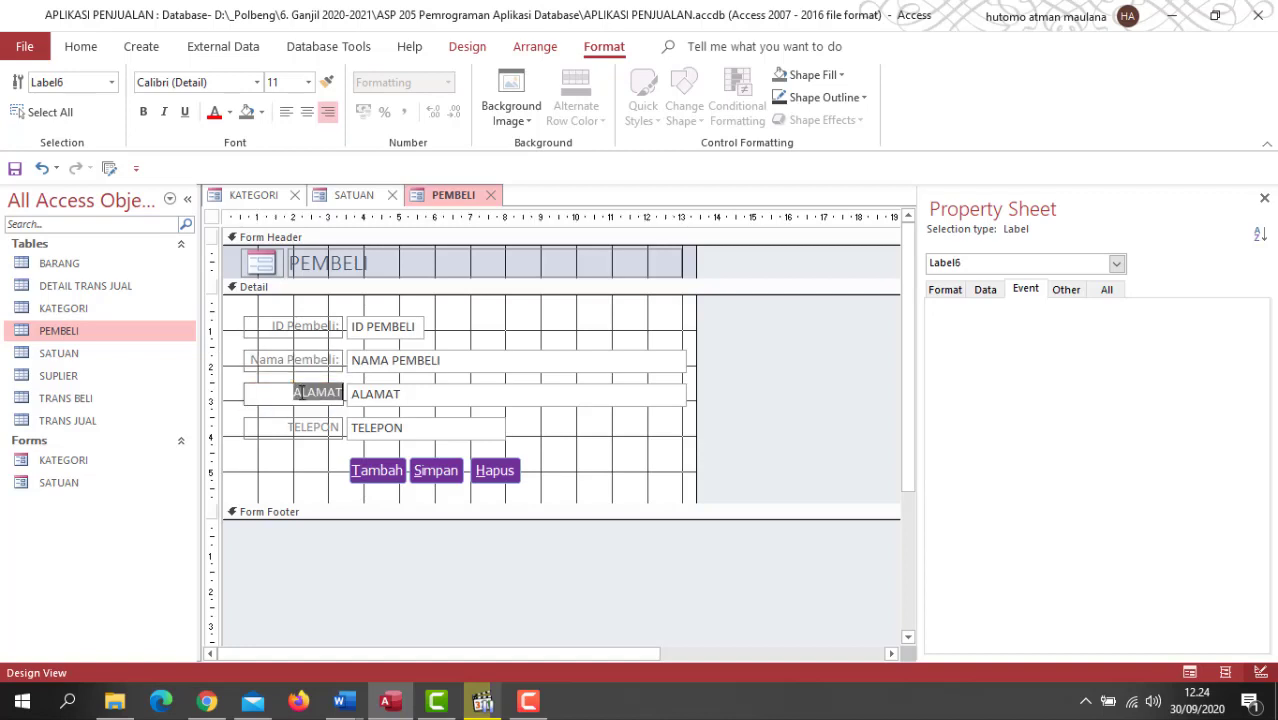
type("Alamat:")
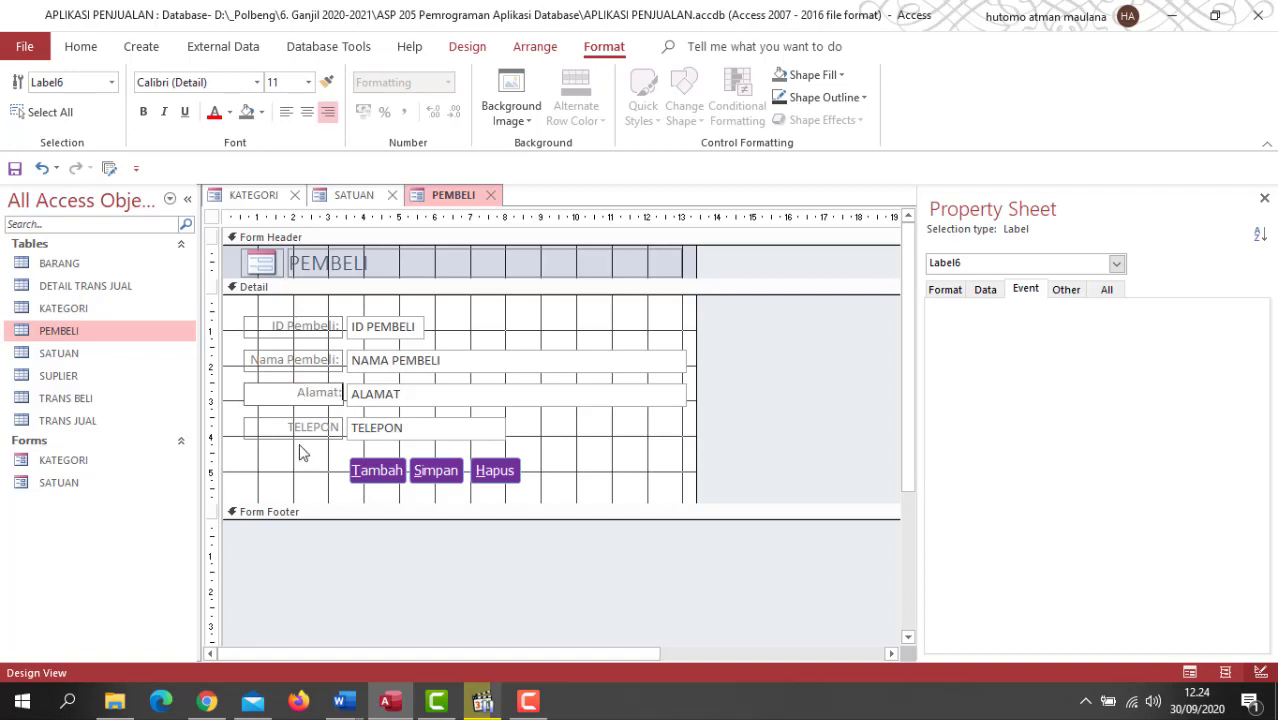
left_click(310, 428)
double_click(318, 430)
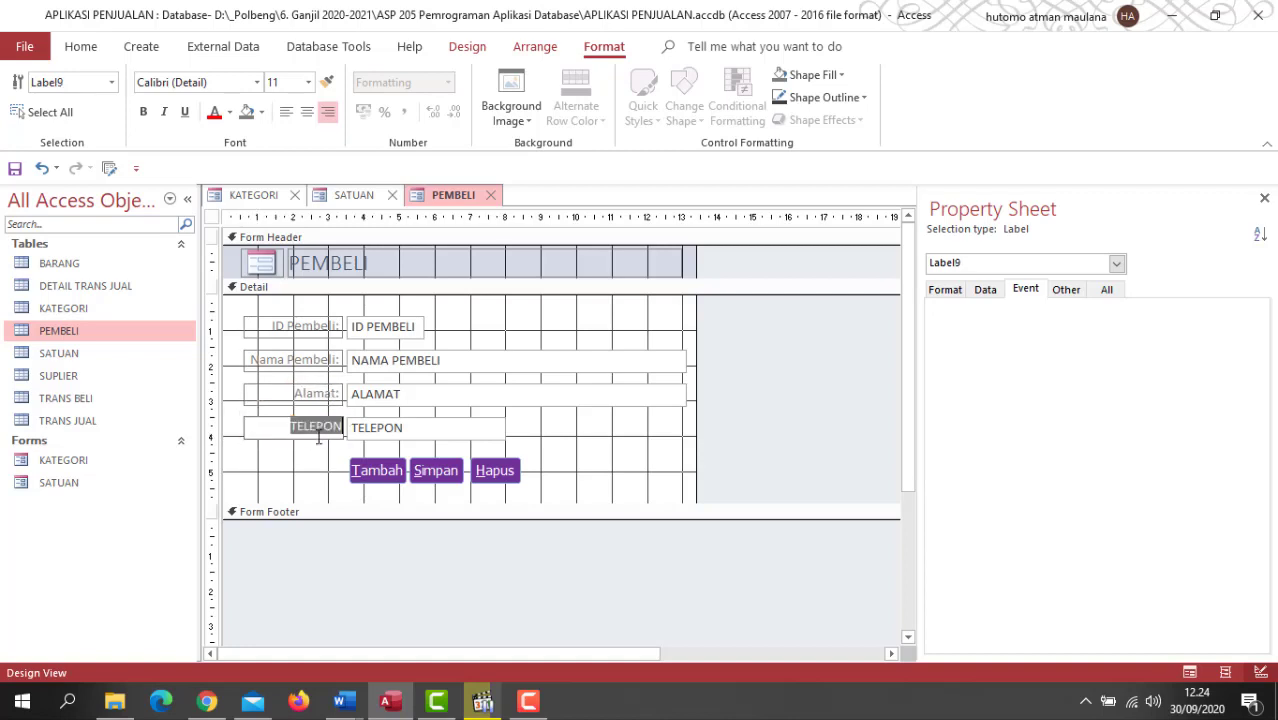
type("Tele")
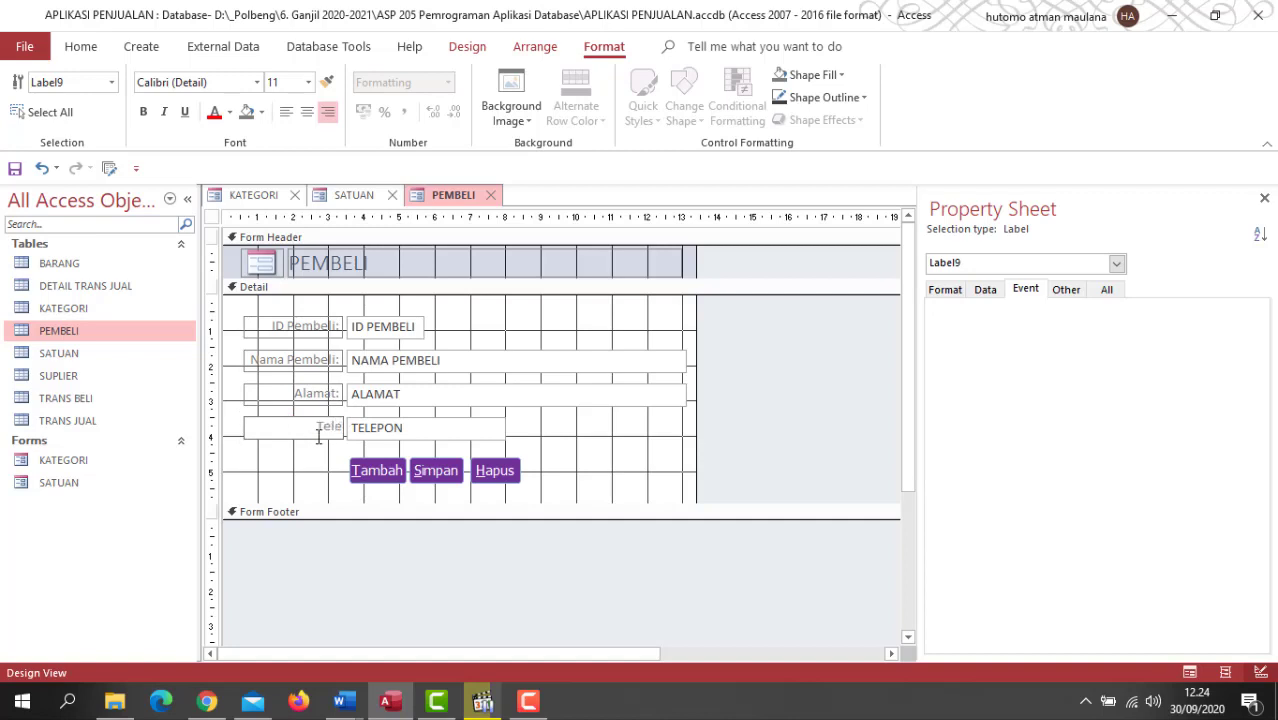
type("pon:")
key("ctrl+s")
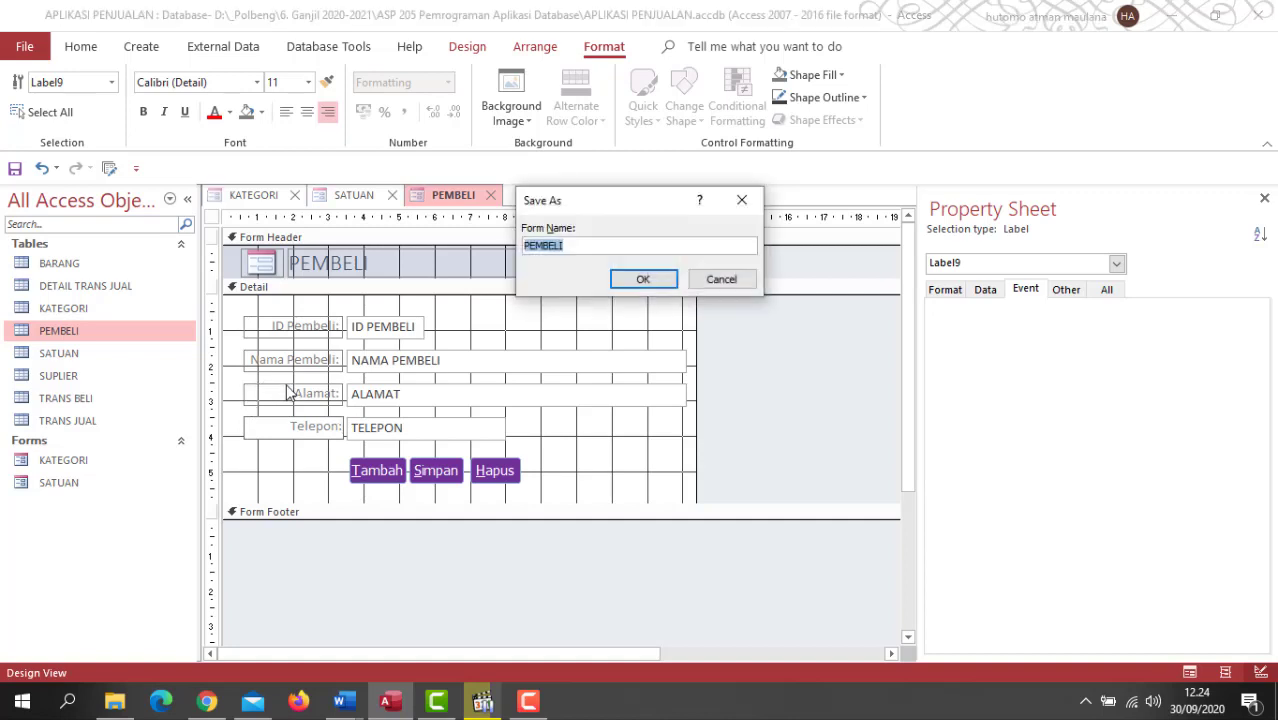
left_click(640, 283)
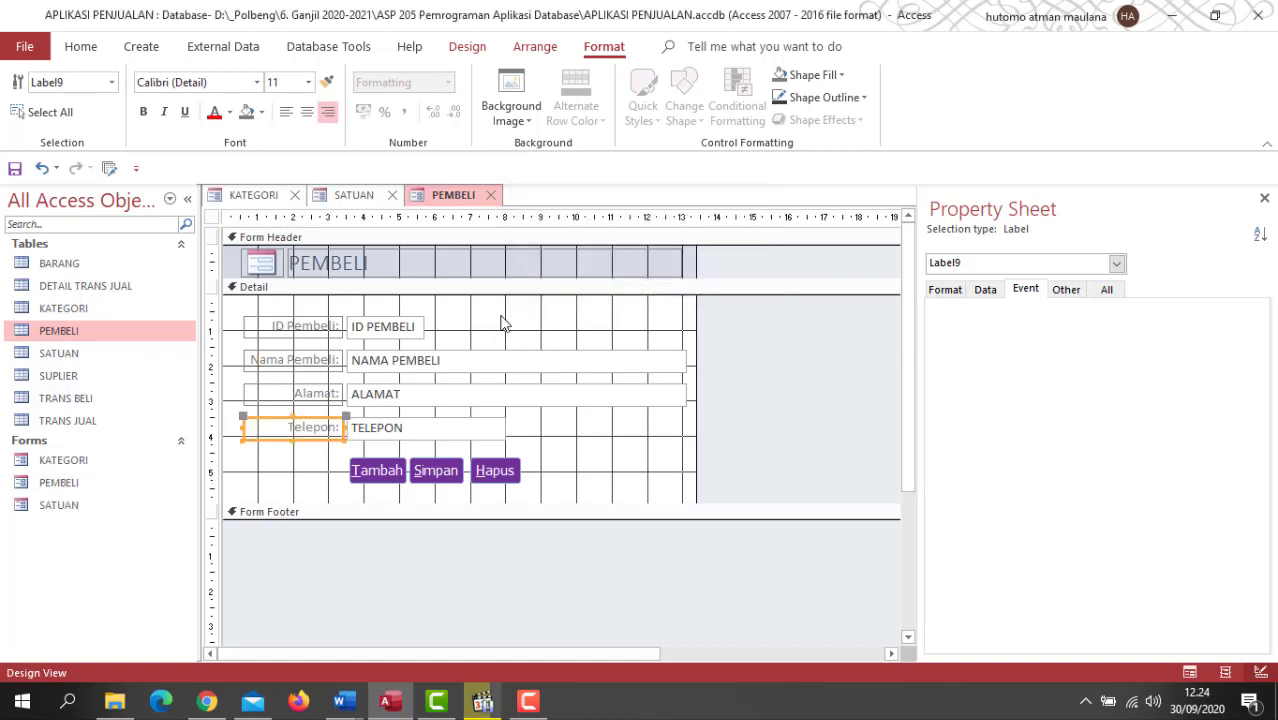
Compare the PEMBELI form with the KATEGORI and SATUAN forms and set its four field labels' font colour to black.
left_click(348, 198)
left_click(275, 198)
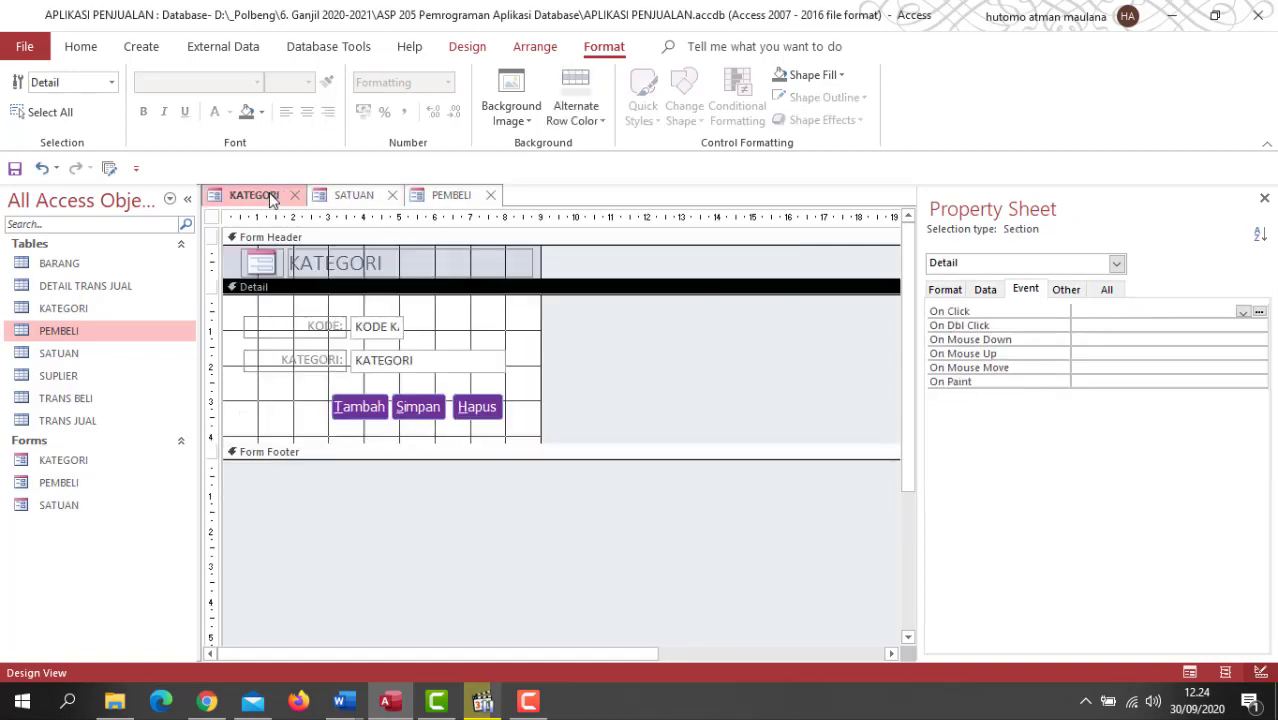
left_click(362, 200)
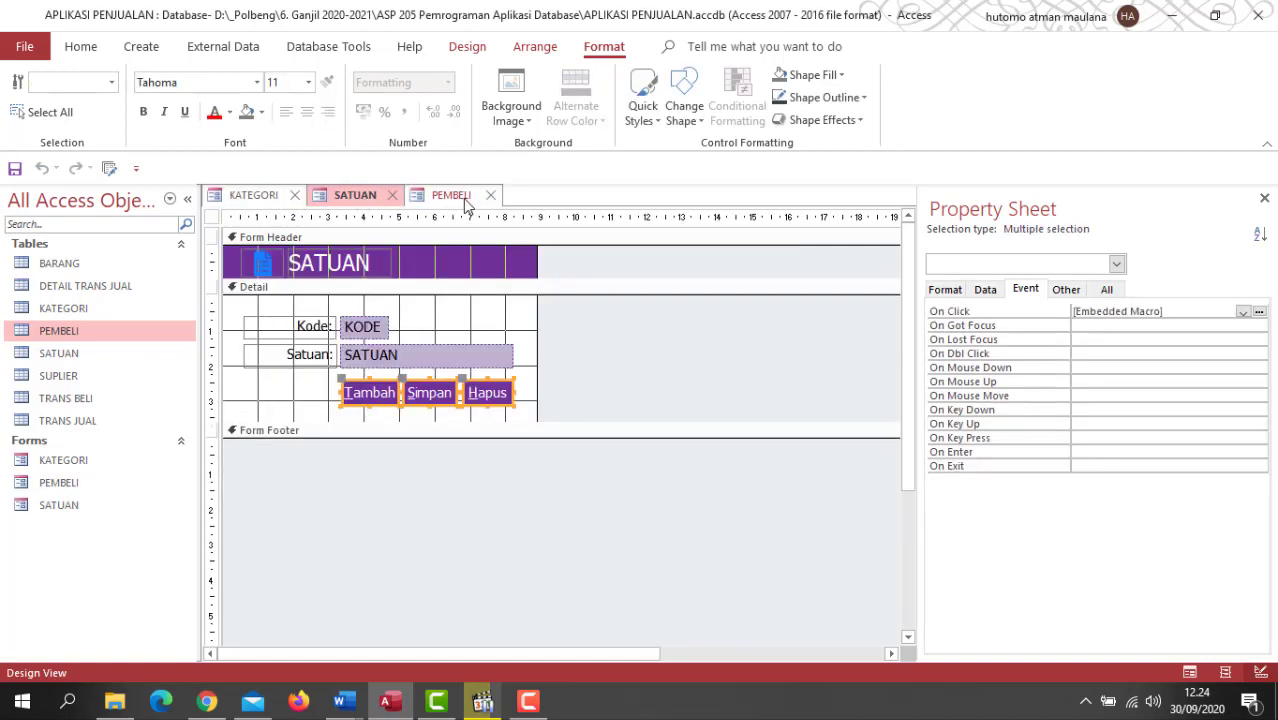
left_click(463, 198)
left_click(355, 200)
left_click(445, 198)
left_click_drag(274, 309, 332, 461)
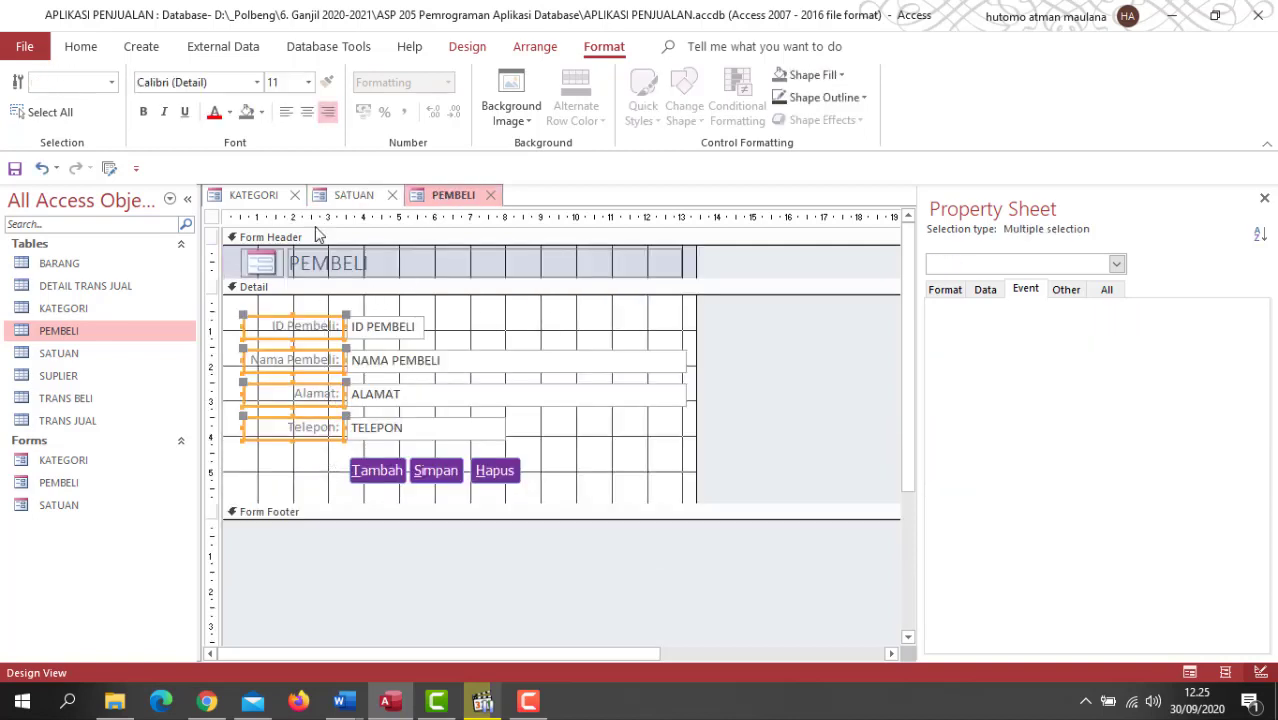
left_click(229, 111)
left_click(230, 190)
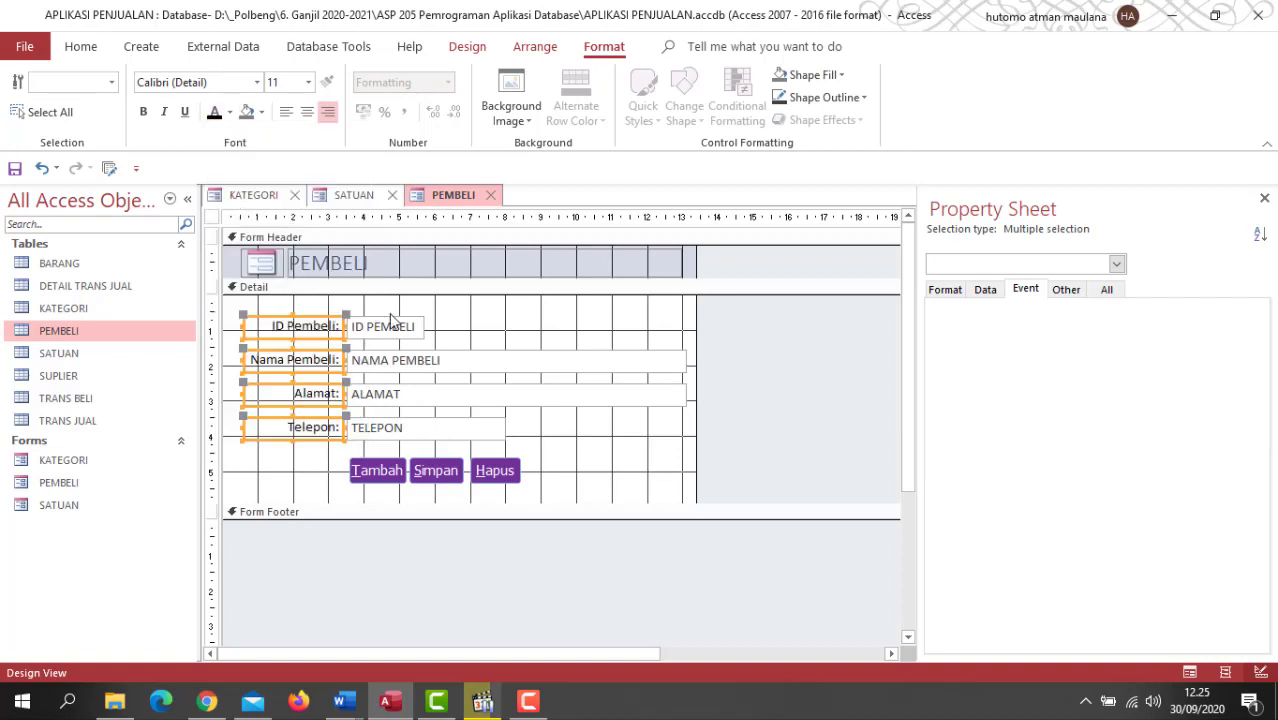
Apply the black font colour to the PEMBELI form's four text boxes, using the SATUAN form as reference.
left_click(386, 307)
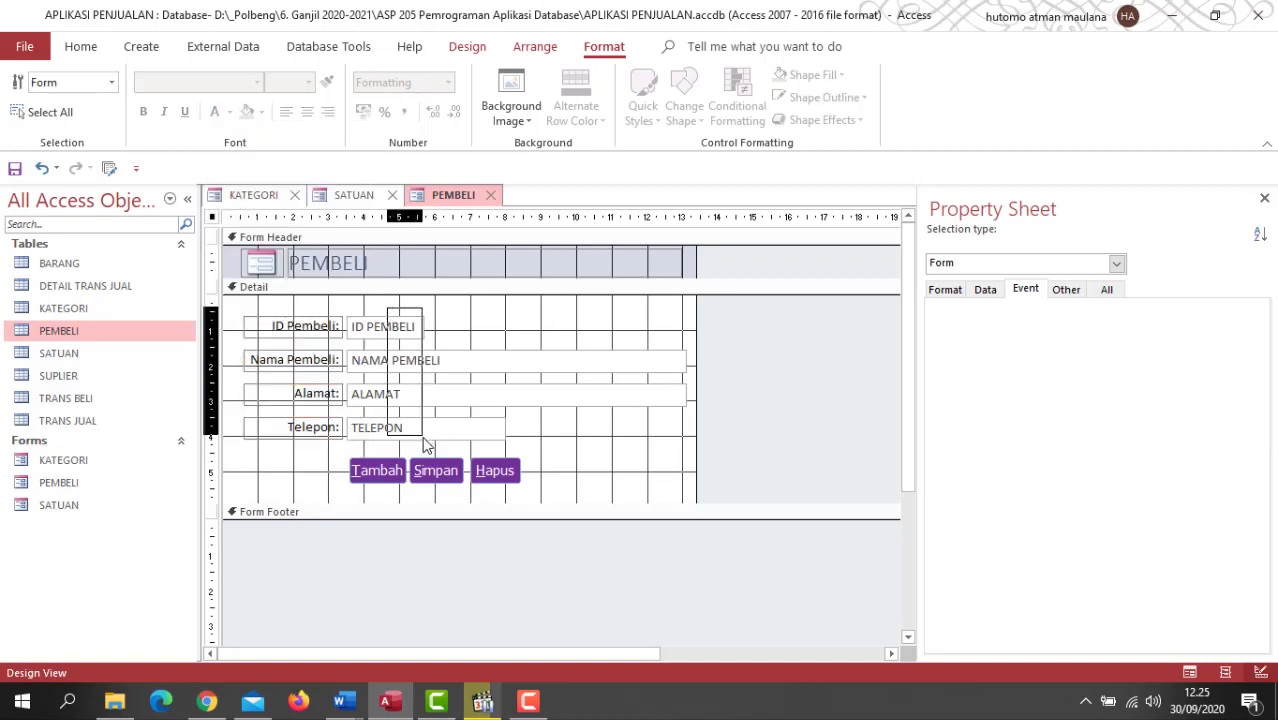
left_click(420, 217)
left_click(360, 196)
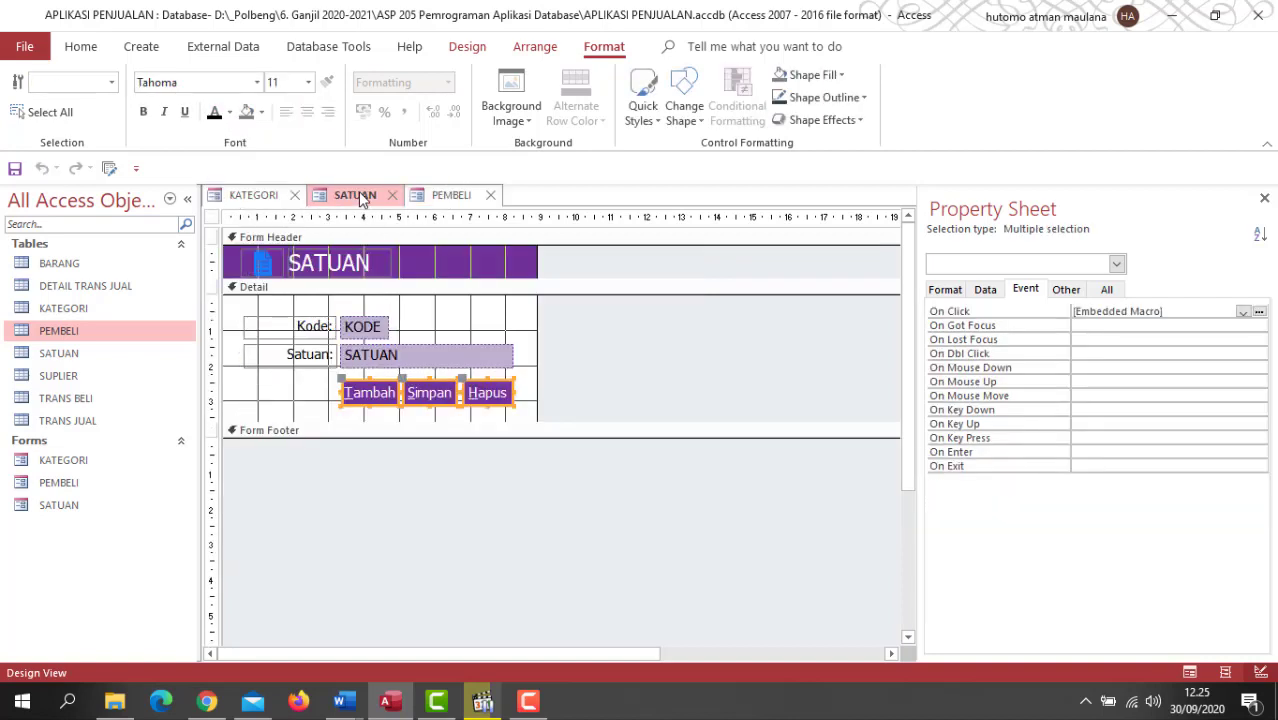
left_click(450, 197)
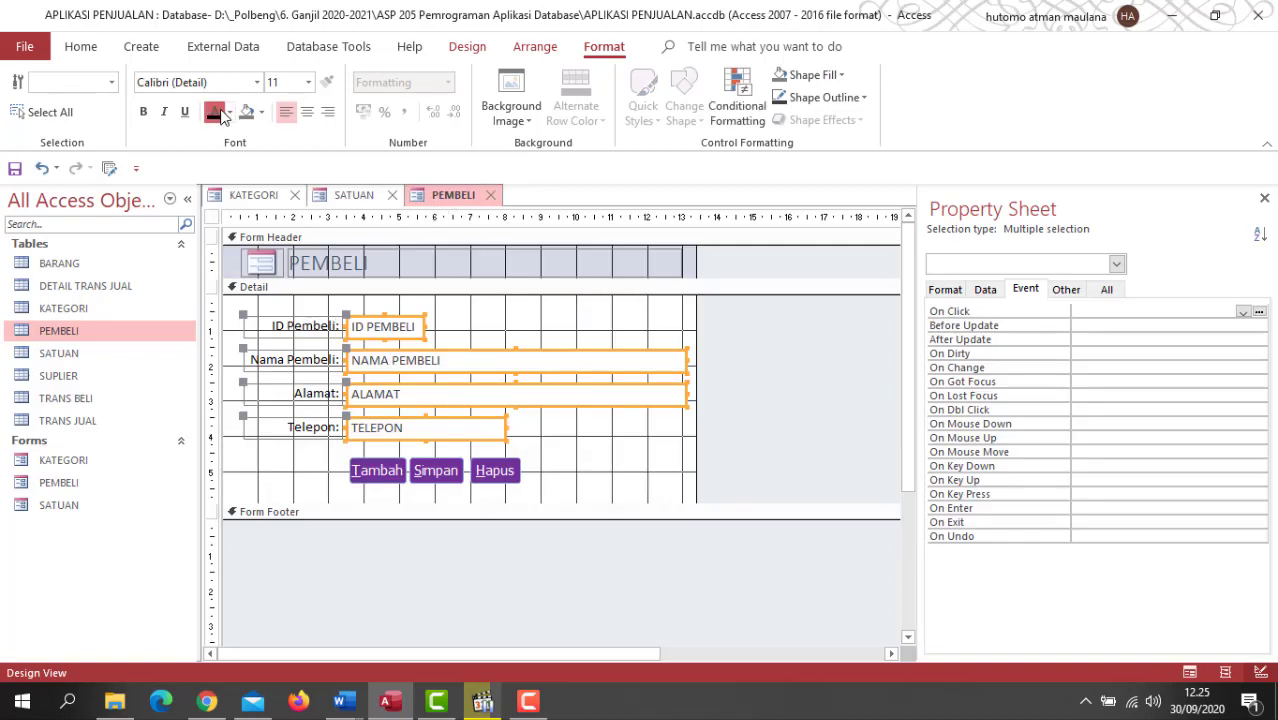
Set the font colour of the KATEGORI form's two field labels and text boxes to black.
left_click(253, 195)
left_click_drag(300, 304, 397, 381)
left_click(214, 111)
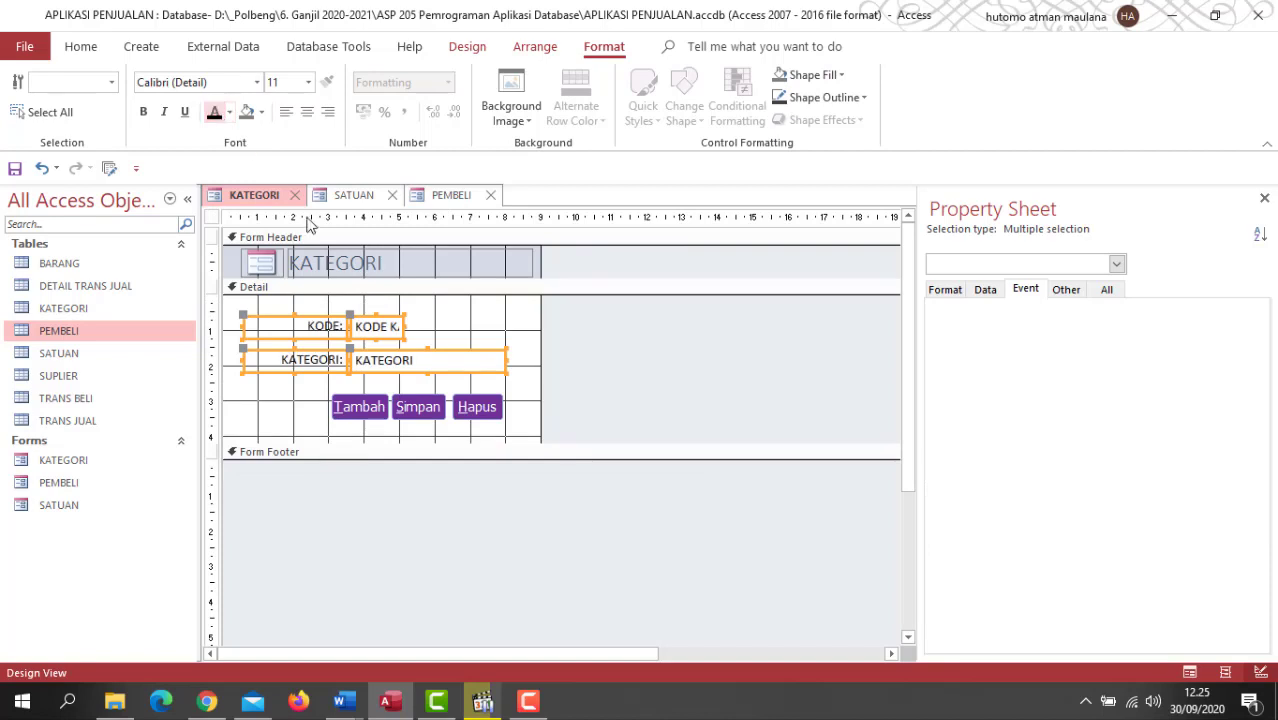
left_click(445, 330)
left_click(445, 330)
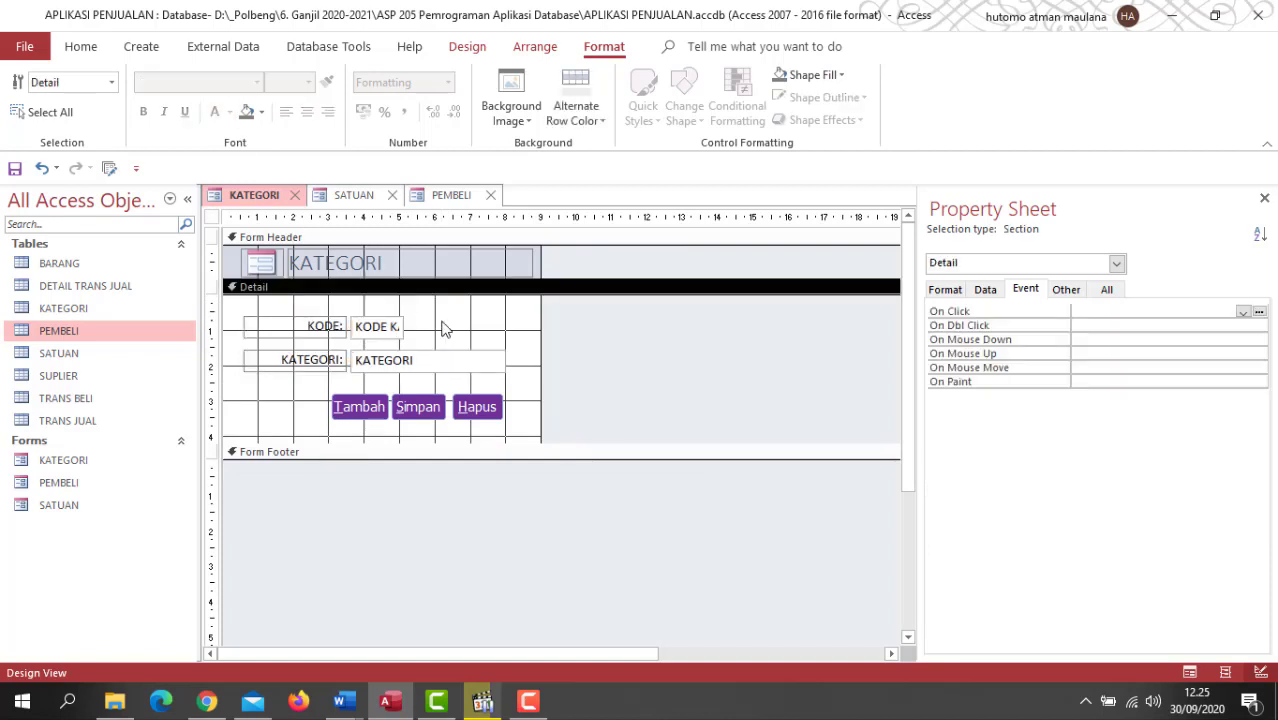
left_click(342, 194)
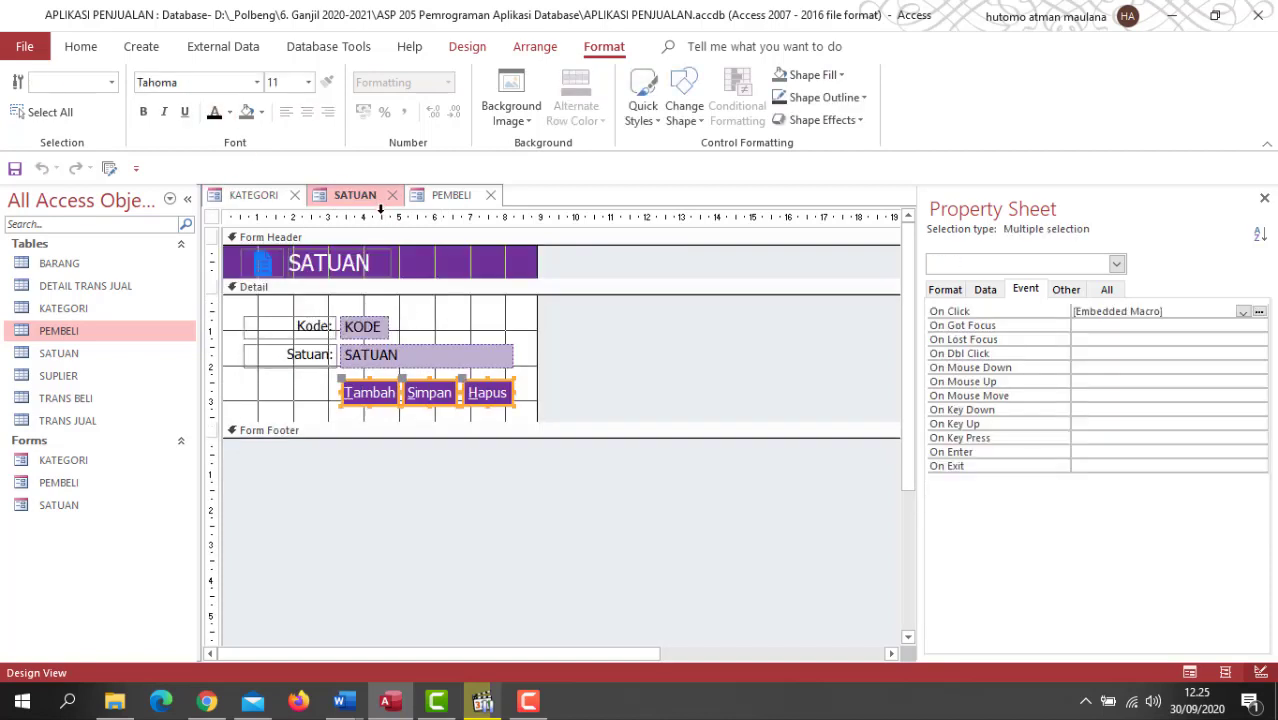
left_click(446, 196)
left_click(566, 321)
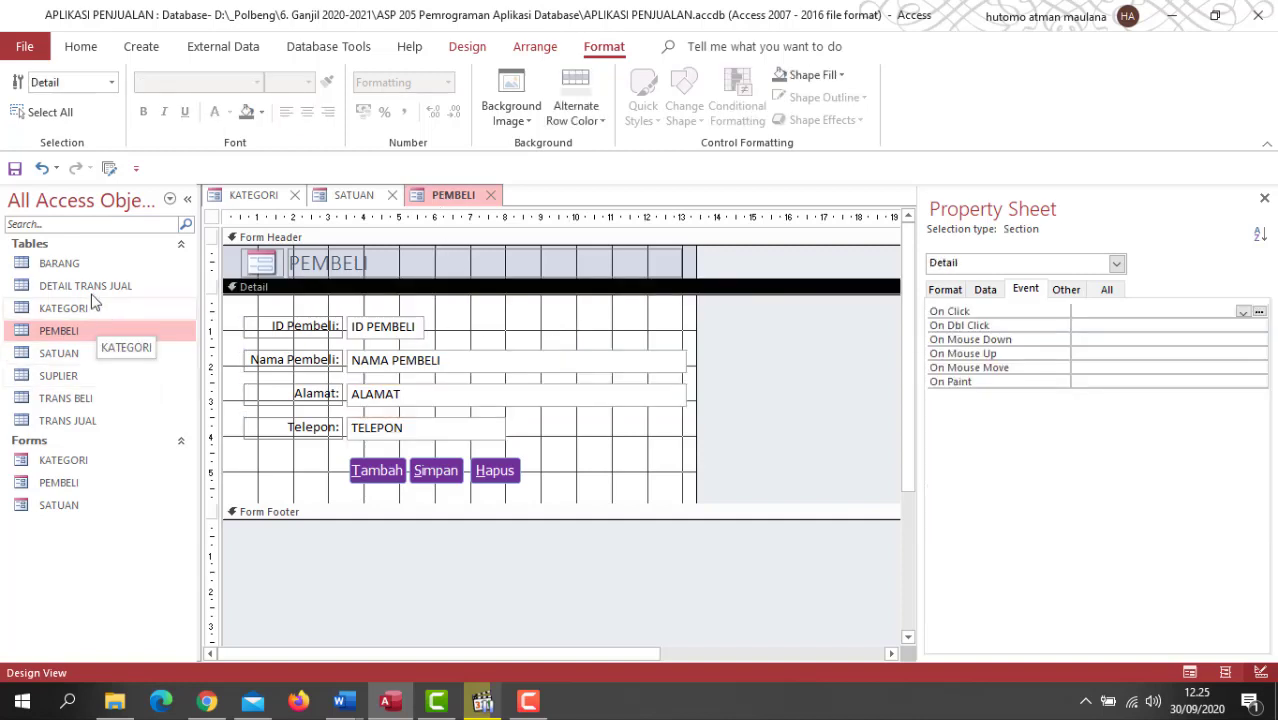
Create a new form based on the BARANG table.
left_click(75, 268)
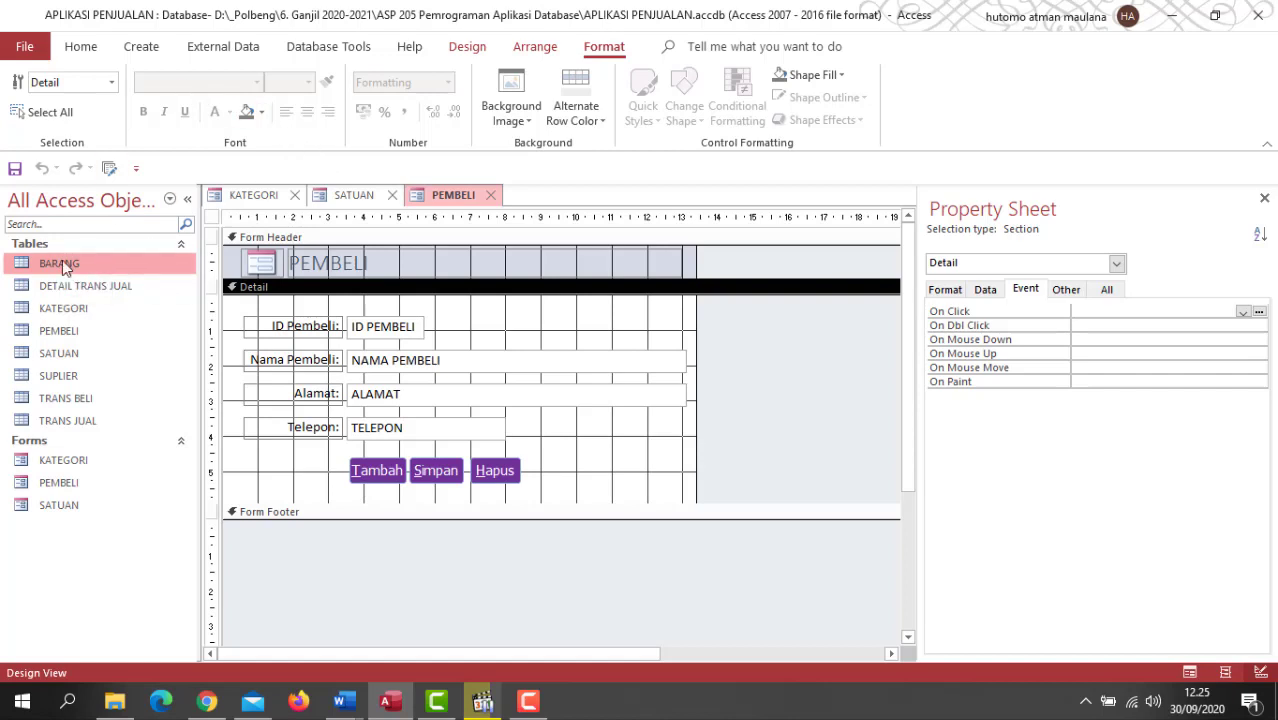
left_click(140, 46)
left_click(349, 90)
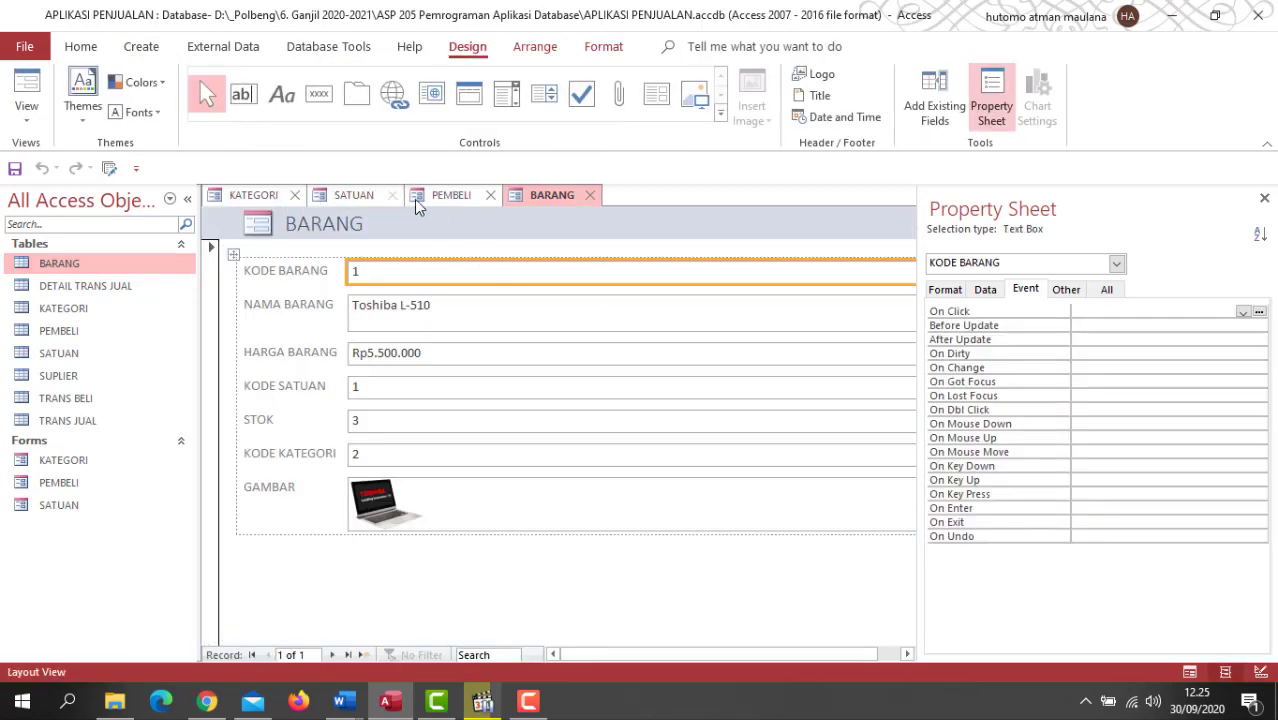
Set the KATEGORI form's Pop Up and Modal properties to Yes.
left_click(253, 195)
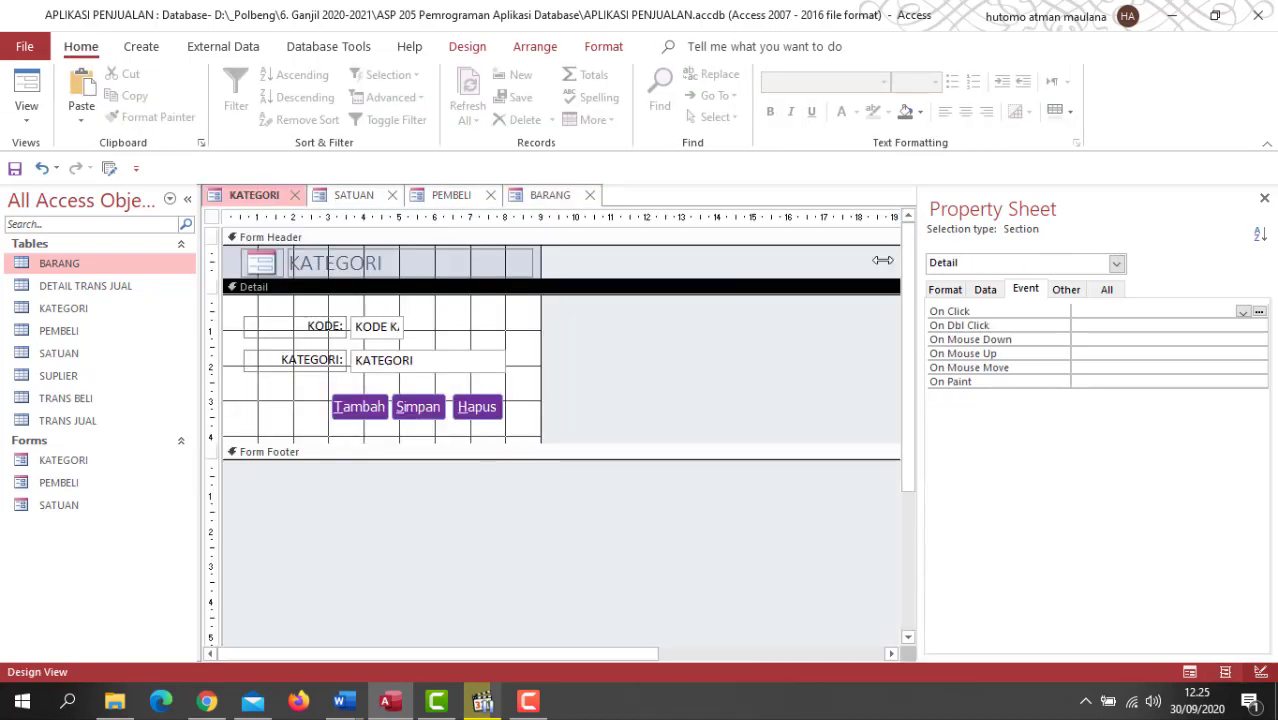
left_click(1116, 262)
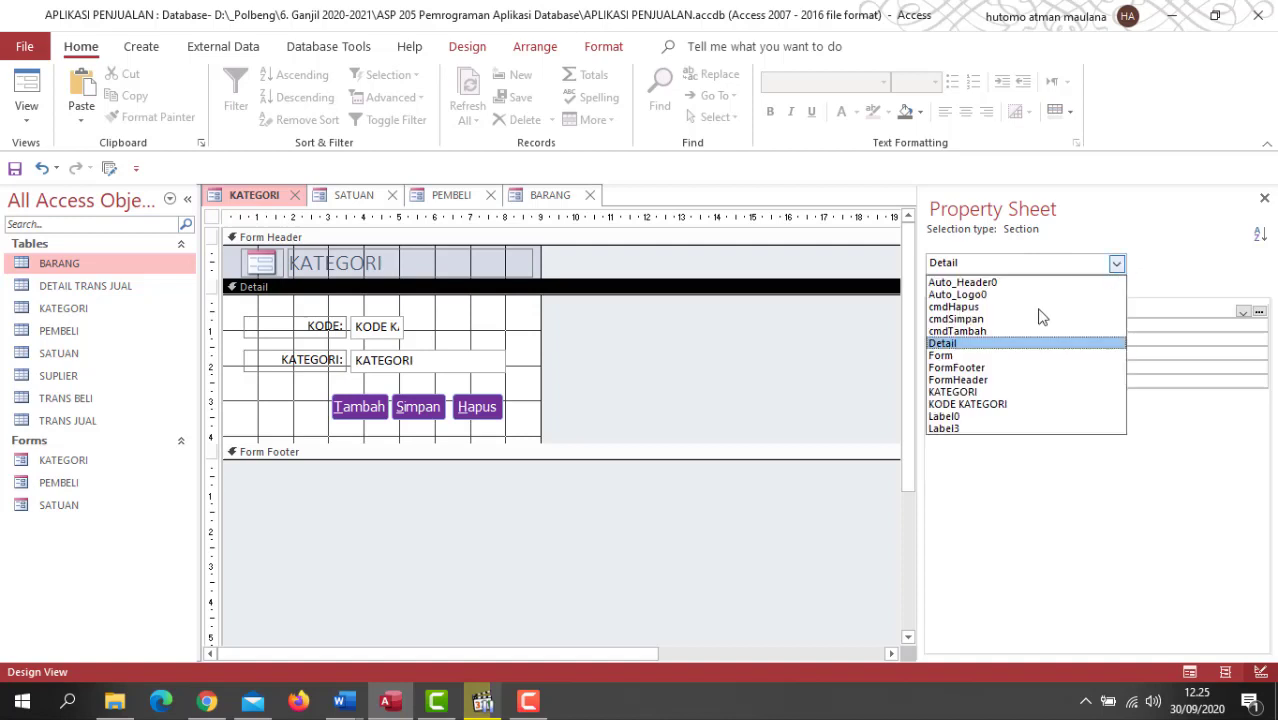
left_click(948, 356)
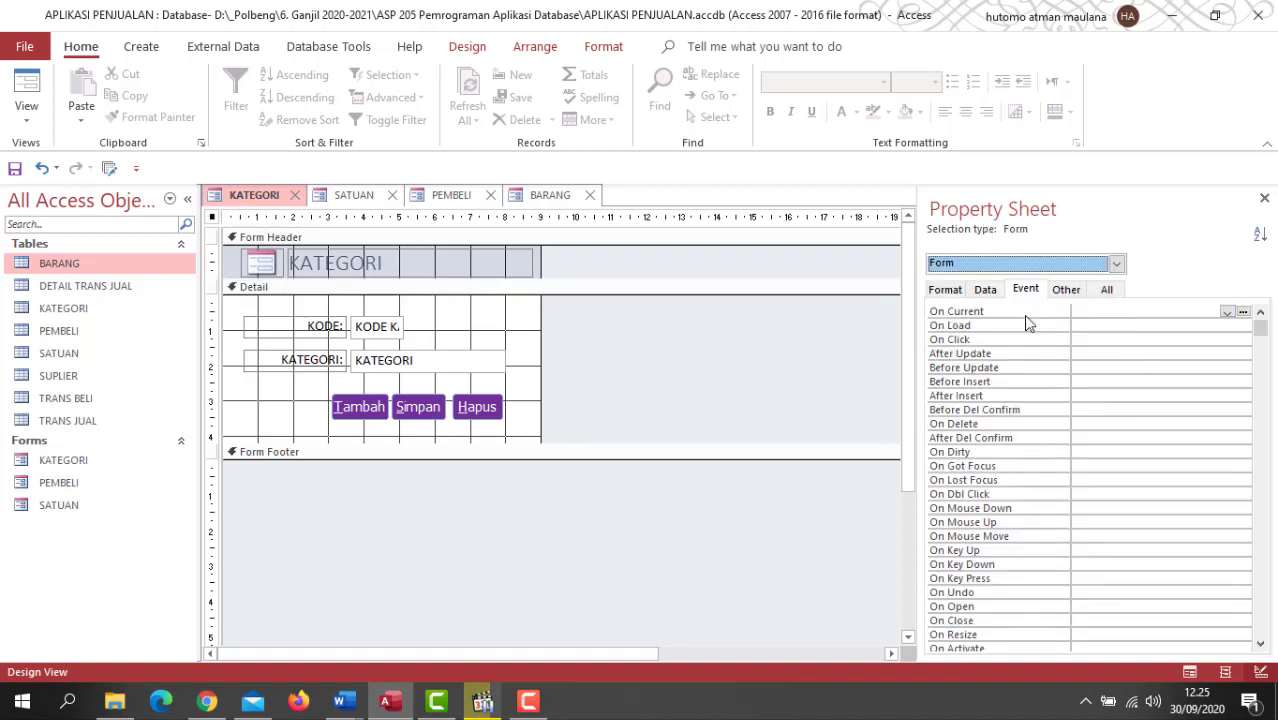
left_click(1106, 290)
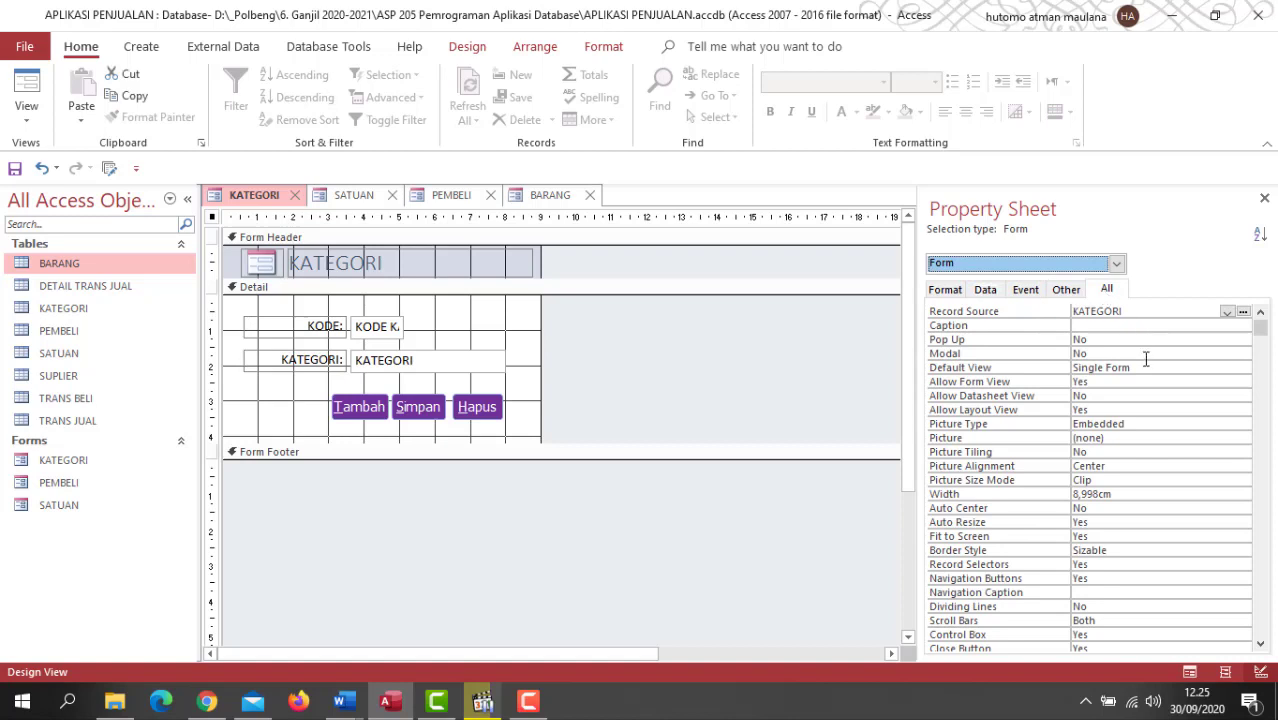
left_click(1145, 340)
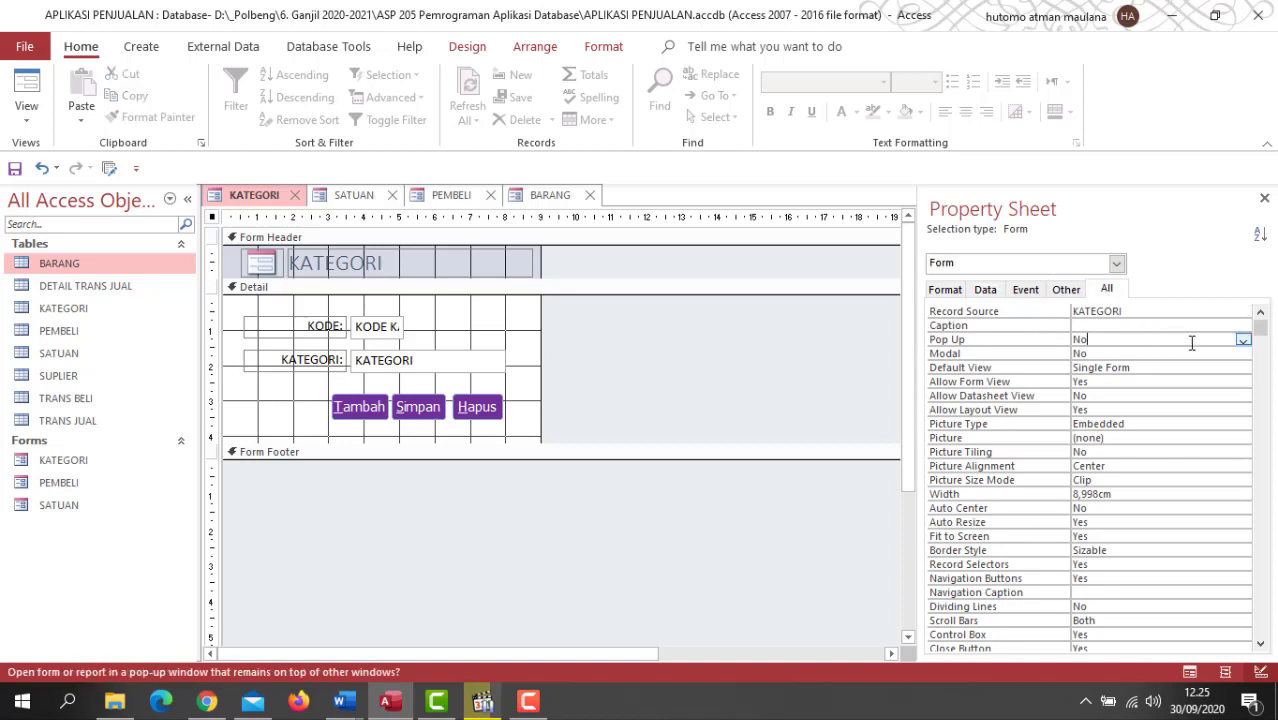
left_click(1243, 340)
left_click(1217, 354)
left_click(1243, 354)
left_click(1200, 368)
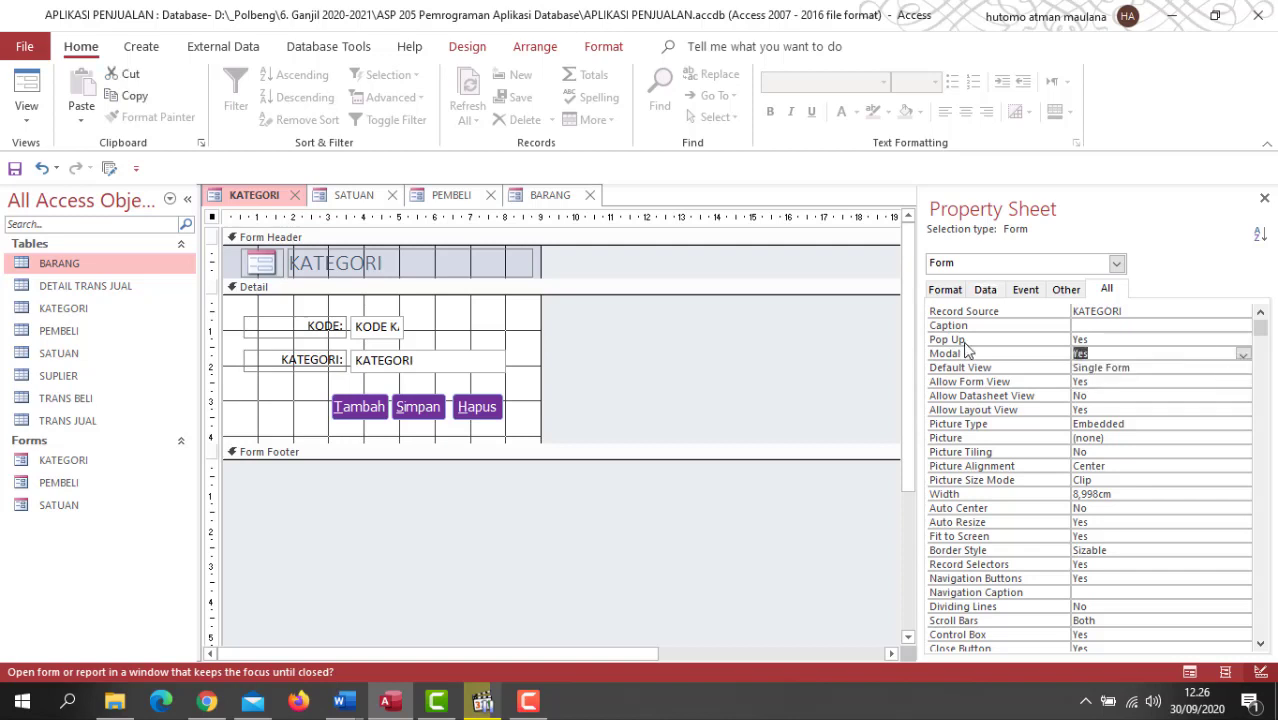
Set the PEMBELI form's Pop Up and Modal properties to Yes.
left_click(445, 197)
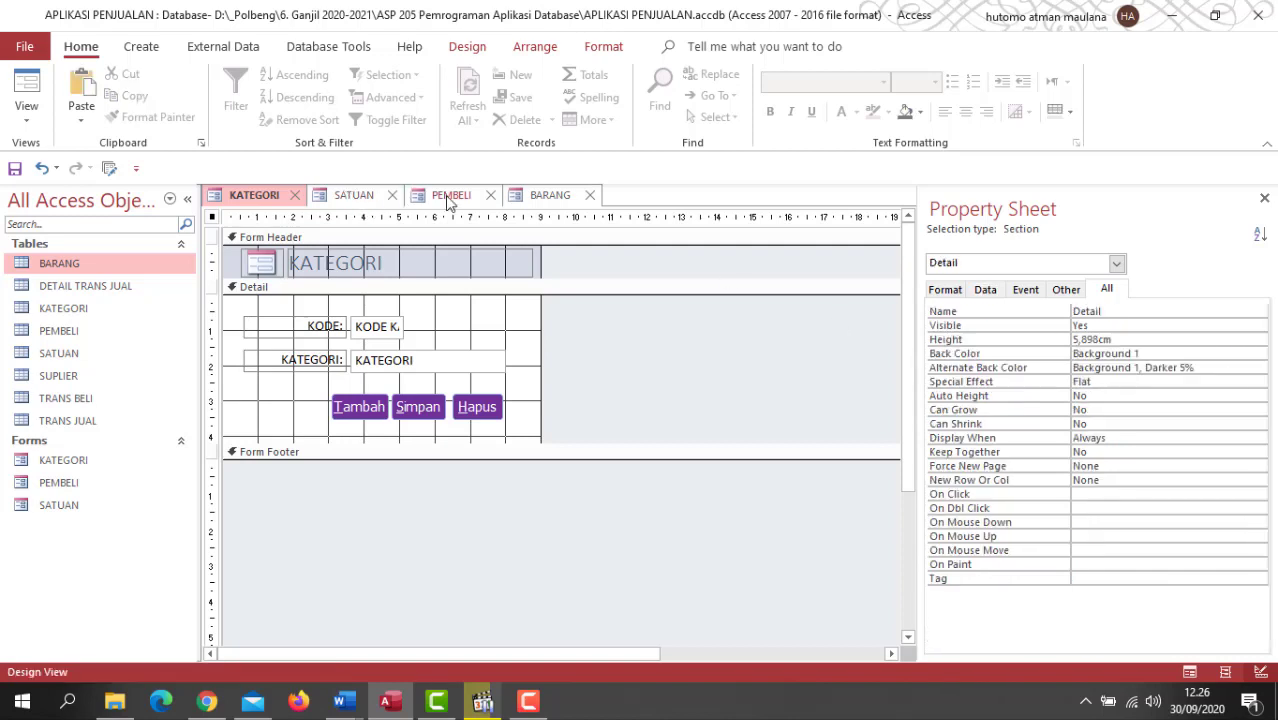
left_click(1116, 263)
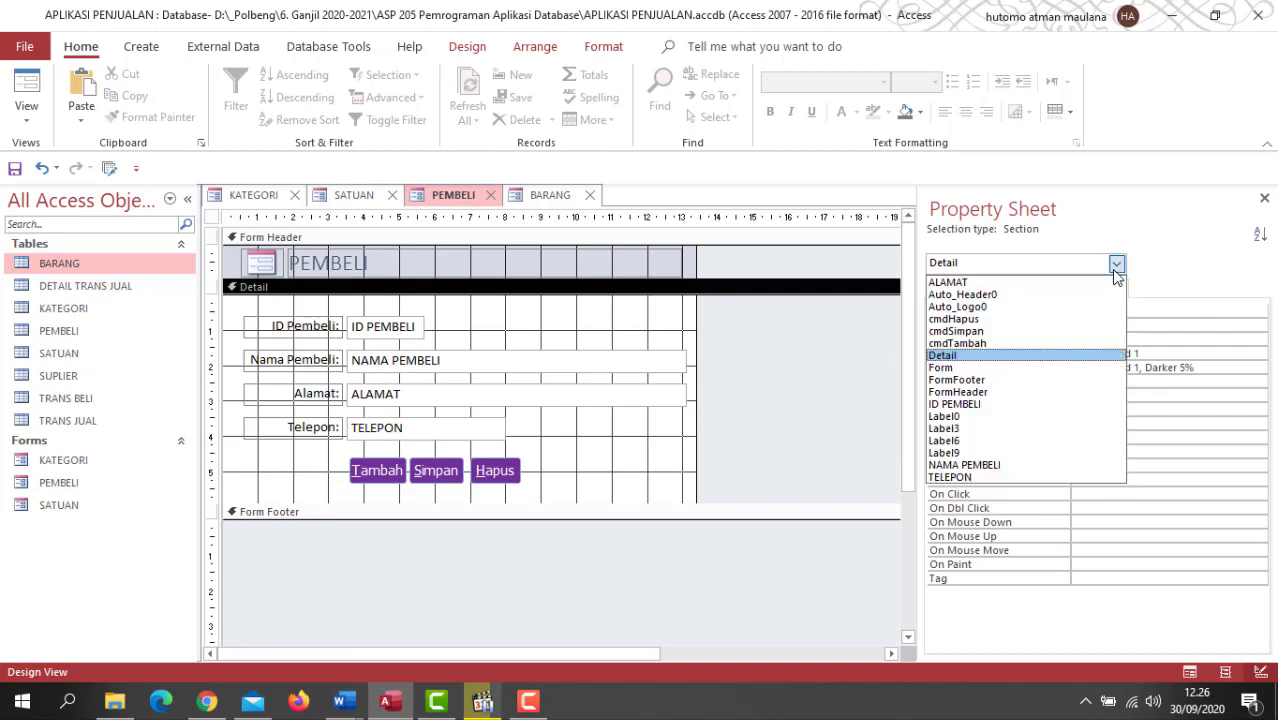
left_click(1061, 367)
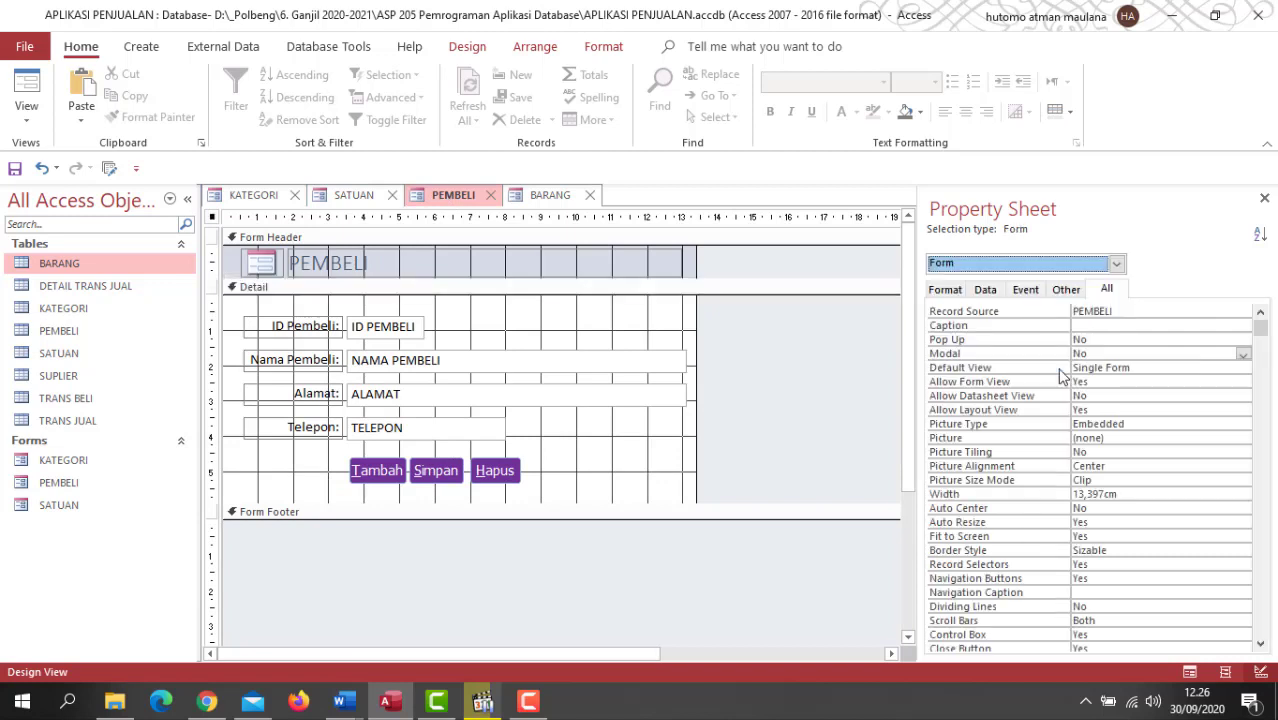
left_click(1225, 340)
left_click(1243, 340)
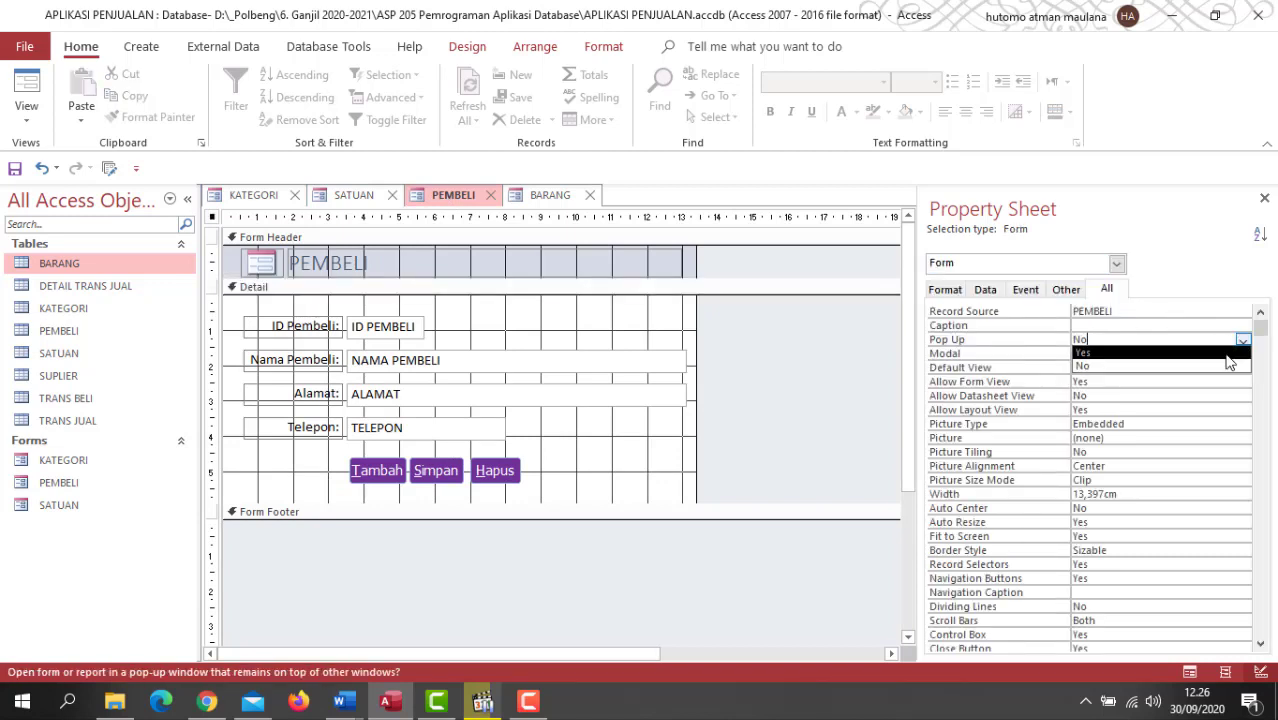
left_click(1227, 353)
left_click(1227, 353)
left_click(1243, 354)
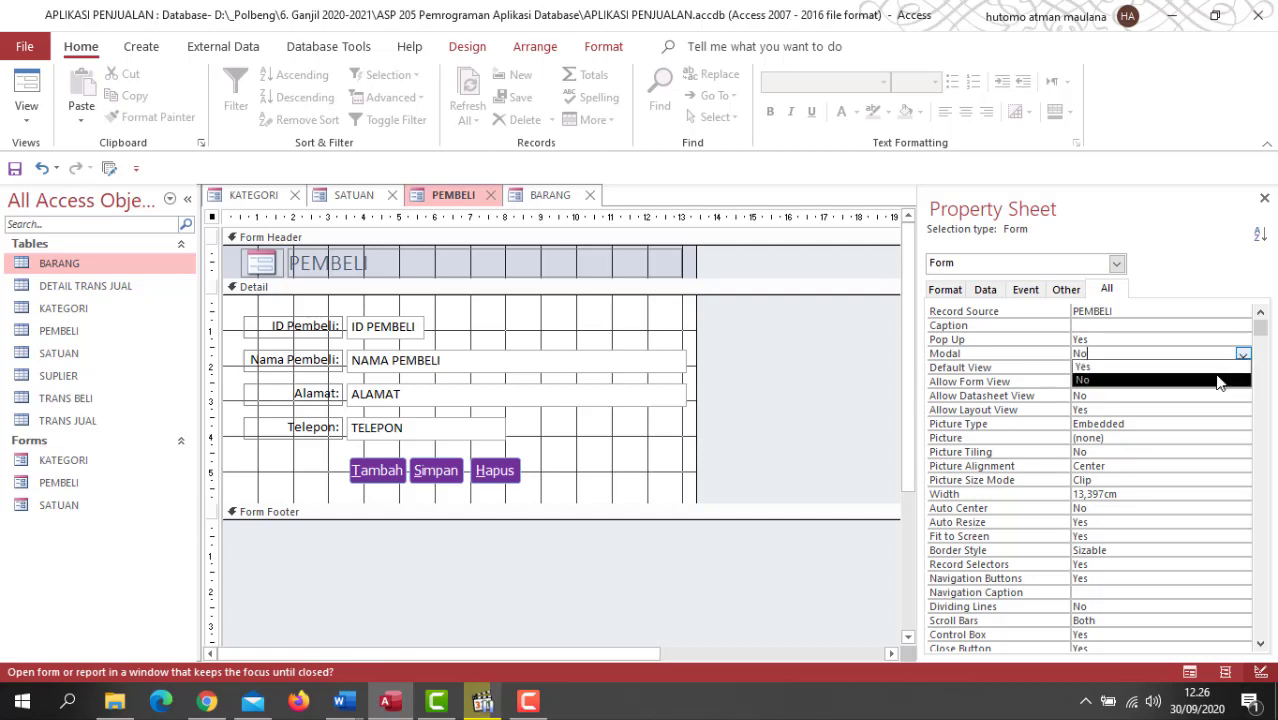
left_click(1123, 368)
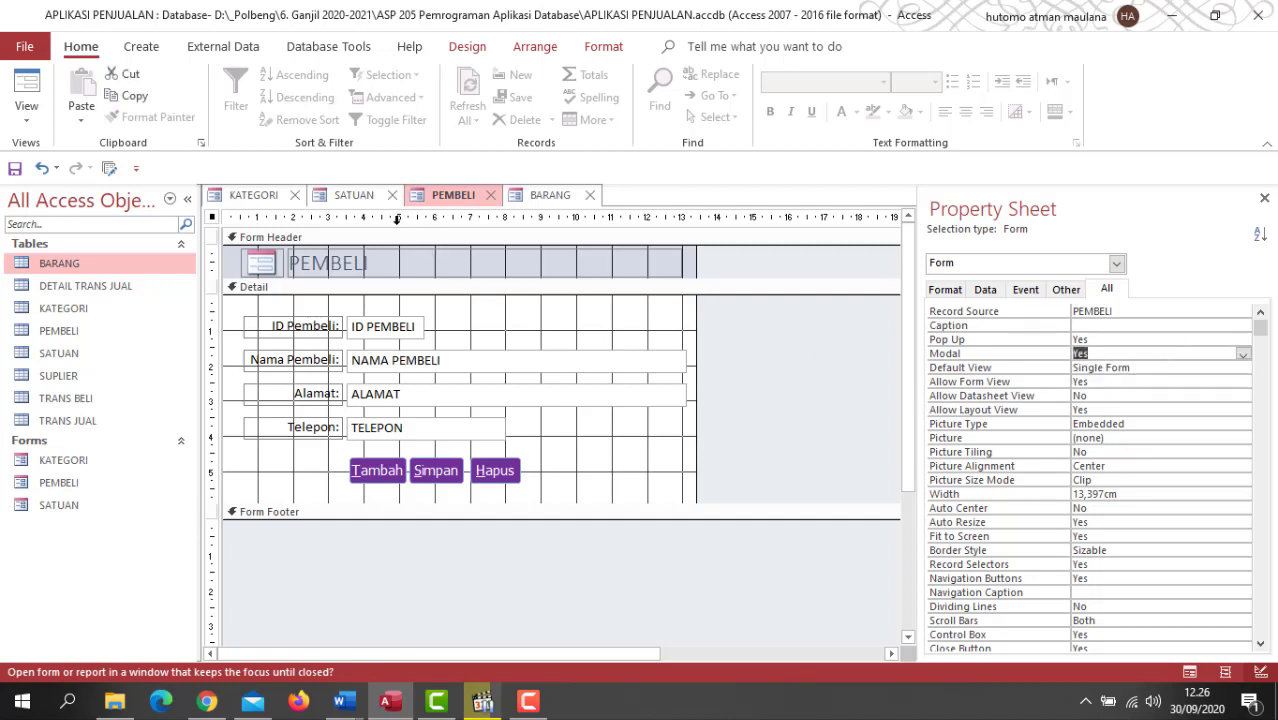
Set the new BARANG form's Pop Up and Modal properties to Yes.
left_click(350, 196)
left_click(548, 198)
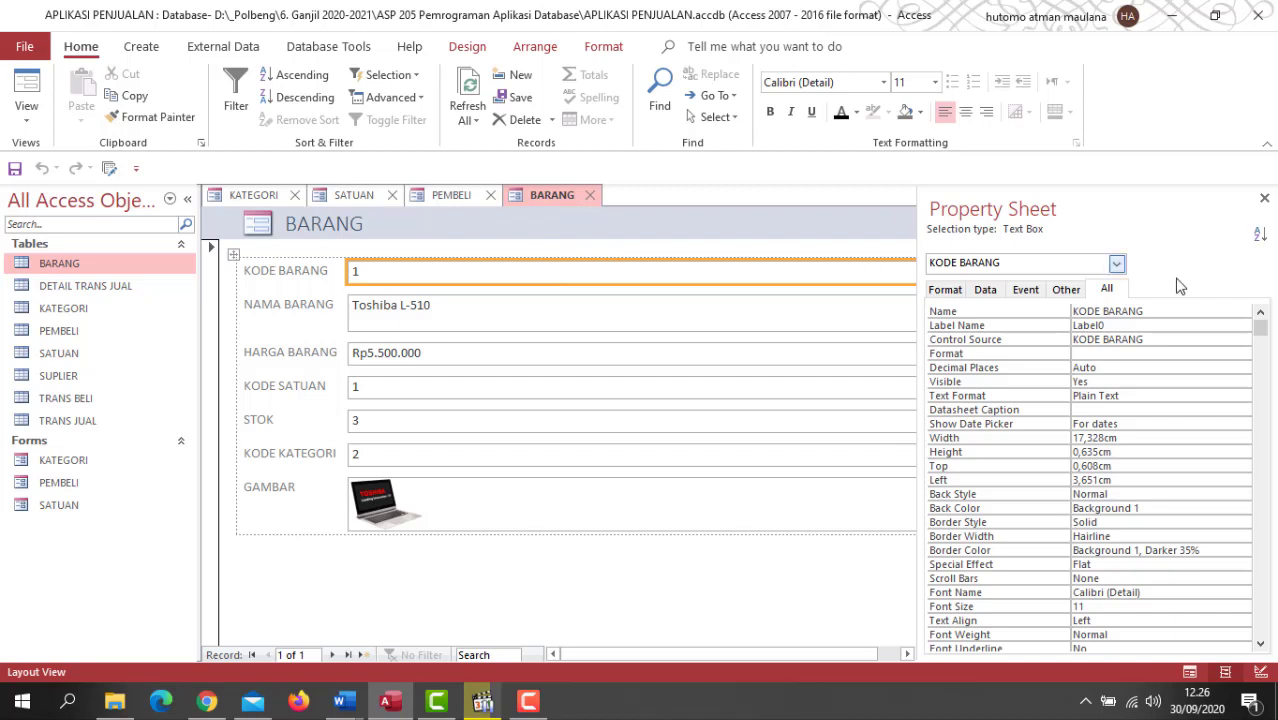
left_click(1117, 265)
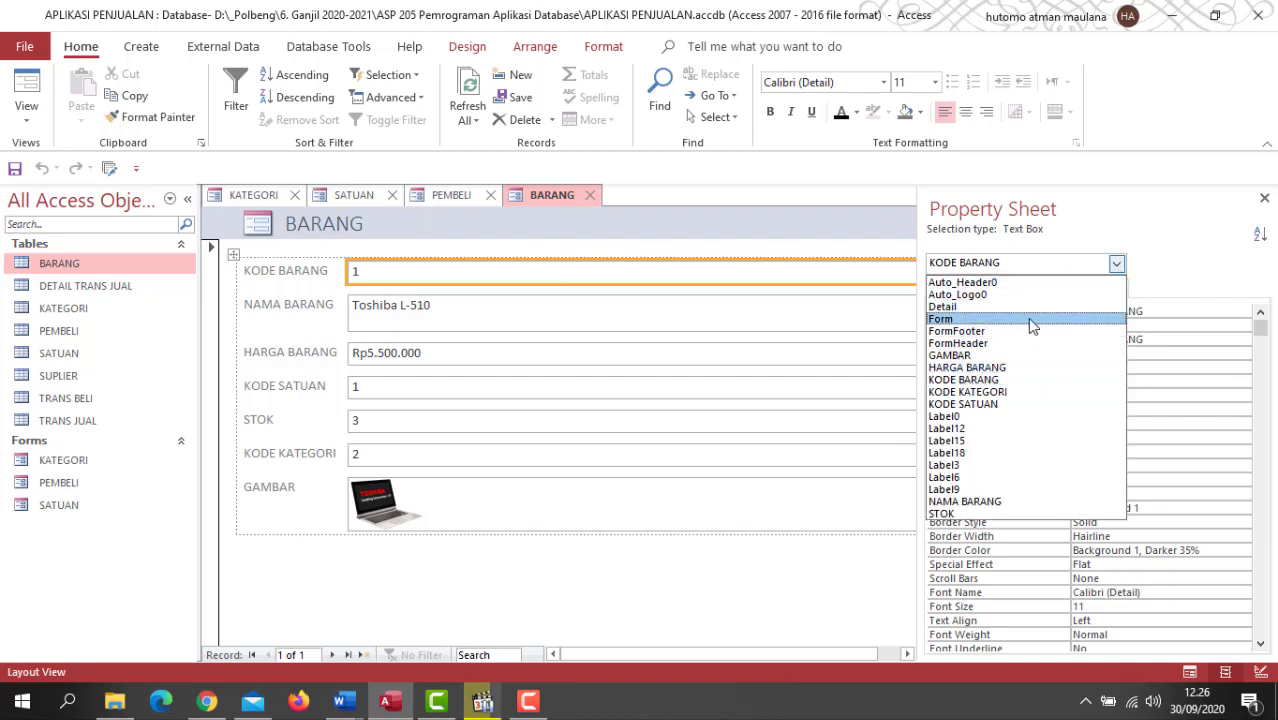
left_click(1030, 318)
left_click(1208, 339)
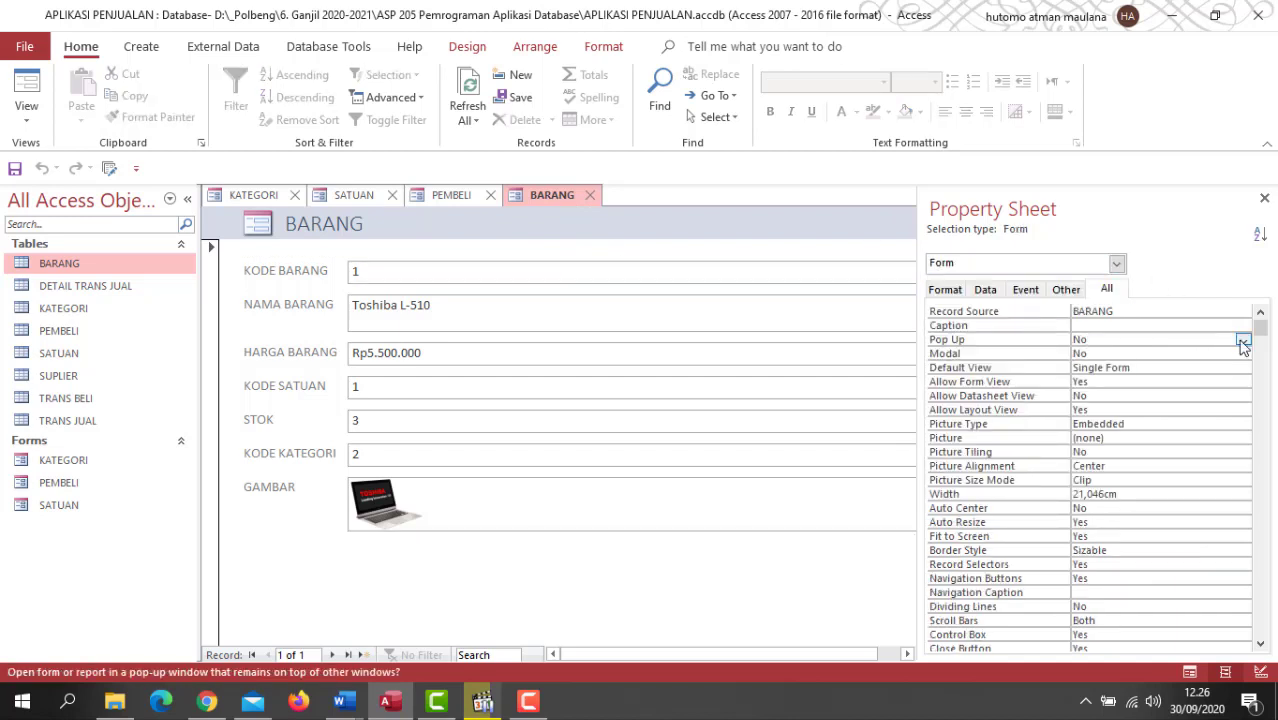
left_click(1242, 341)
left_click(1225, 353)
left_click(1207, 354)
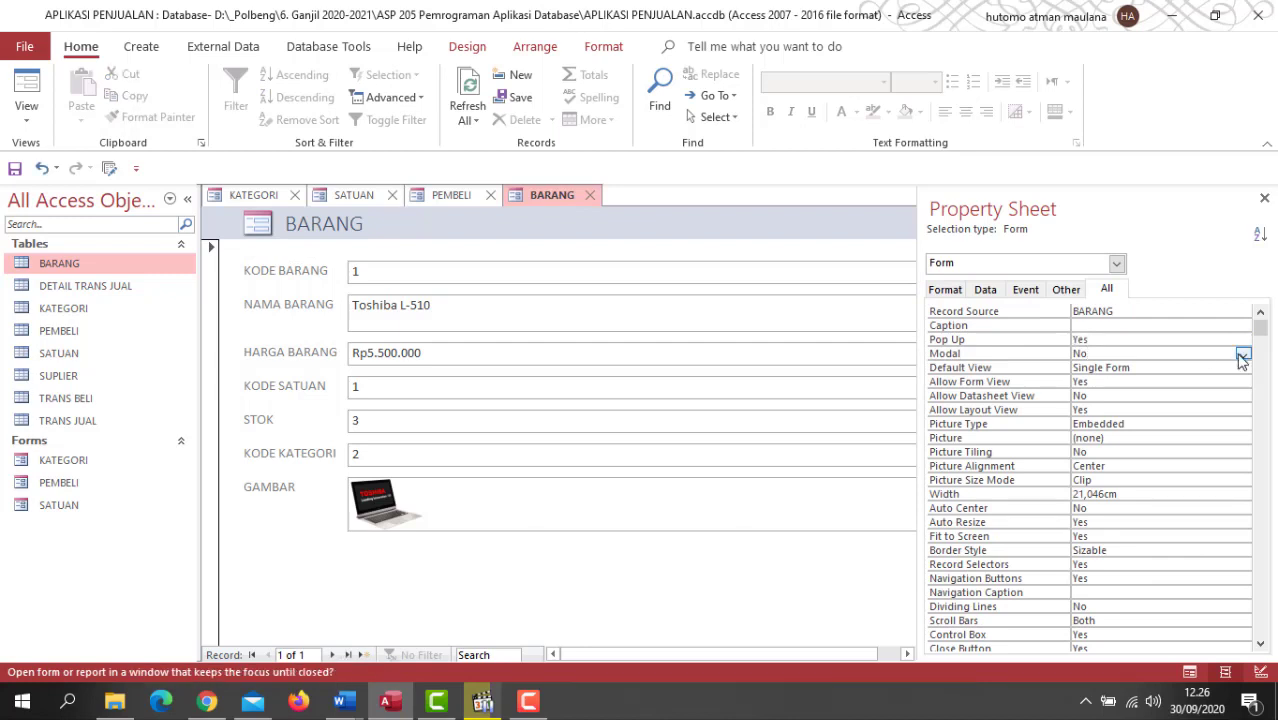
left_click(1241, 355)
left_click(1225, 367)
left_click(699, 623)
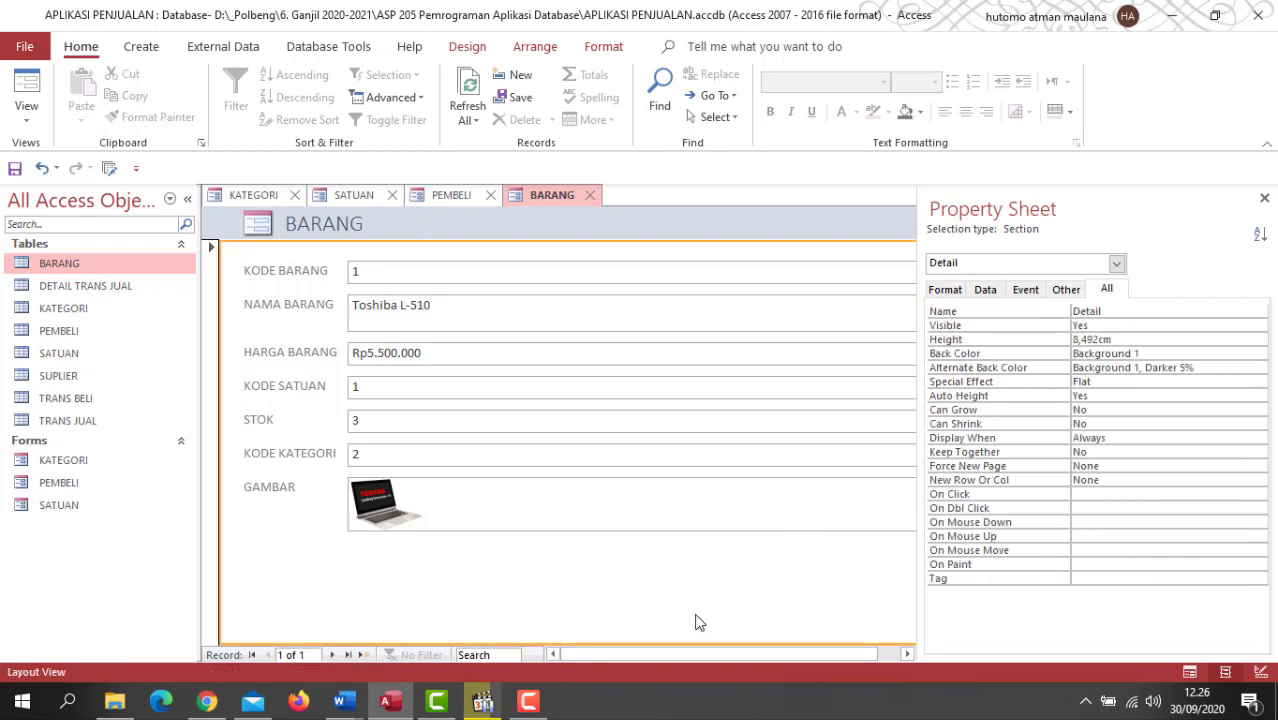
Show the BARANG form in Design View without the property sheet and narrow its title and field column to about the 15 cm mark.
left_click(1264, 198)
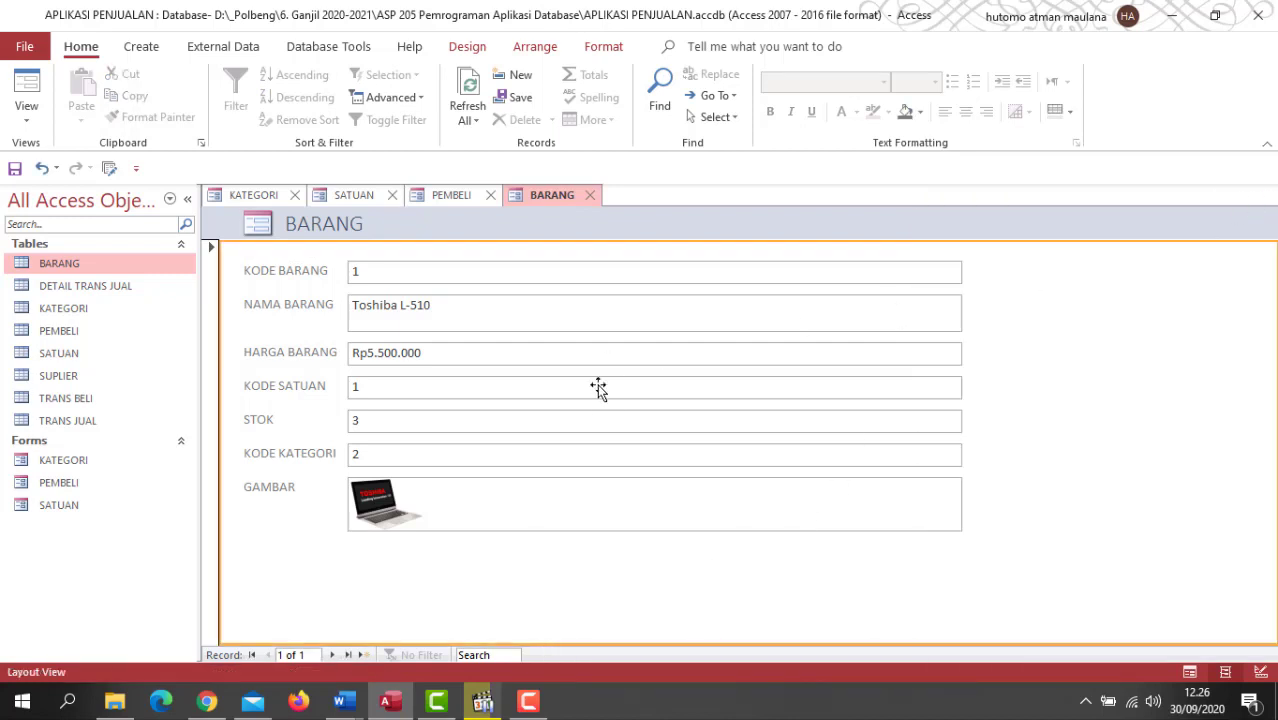
left_click(1260, 672)
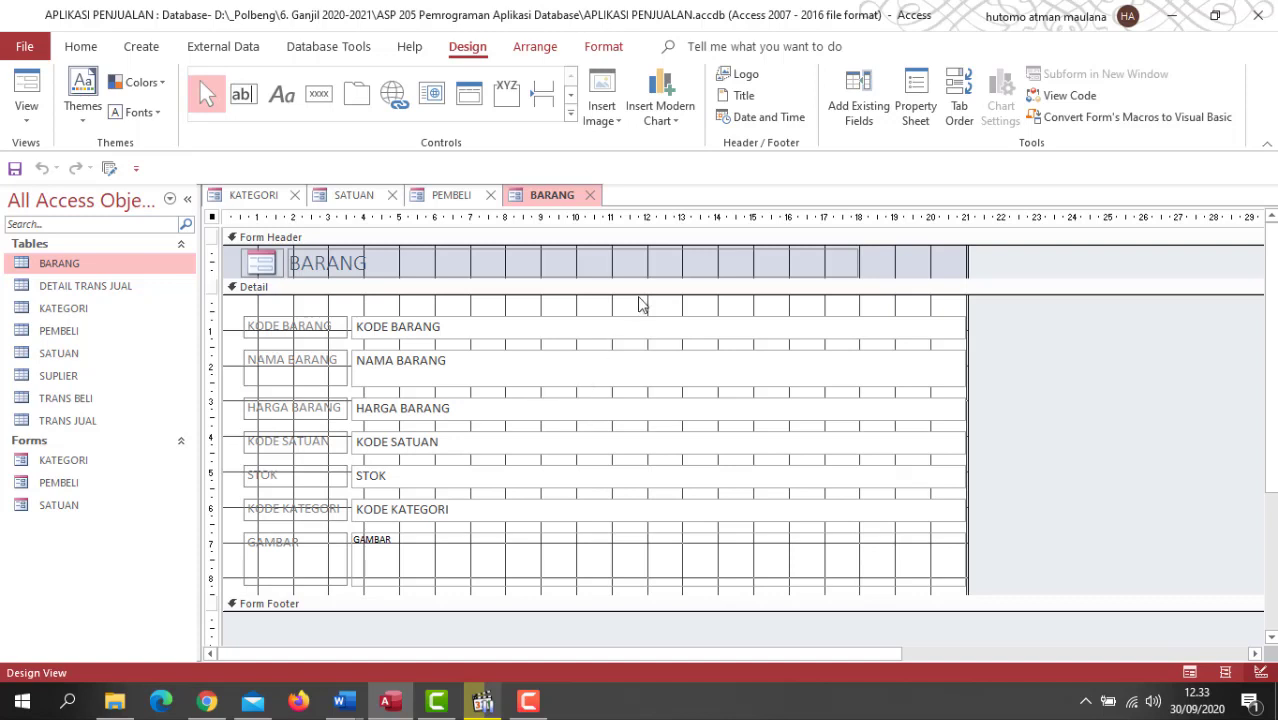
left_click(679, 275)
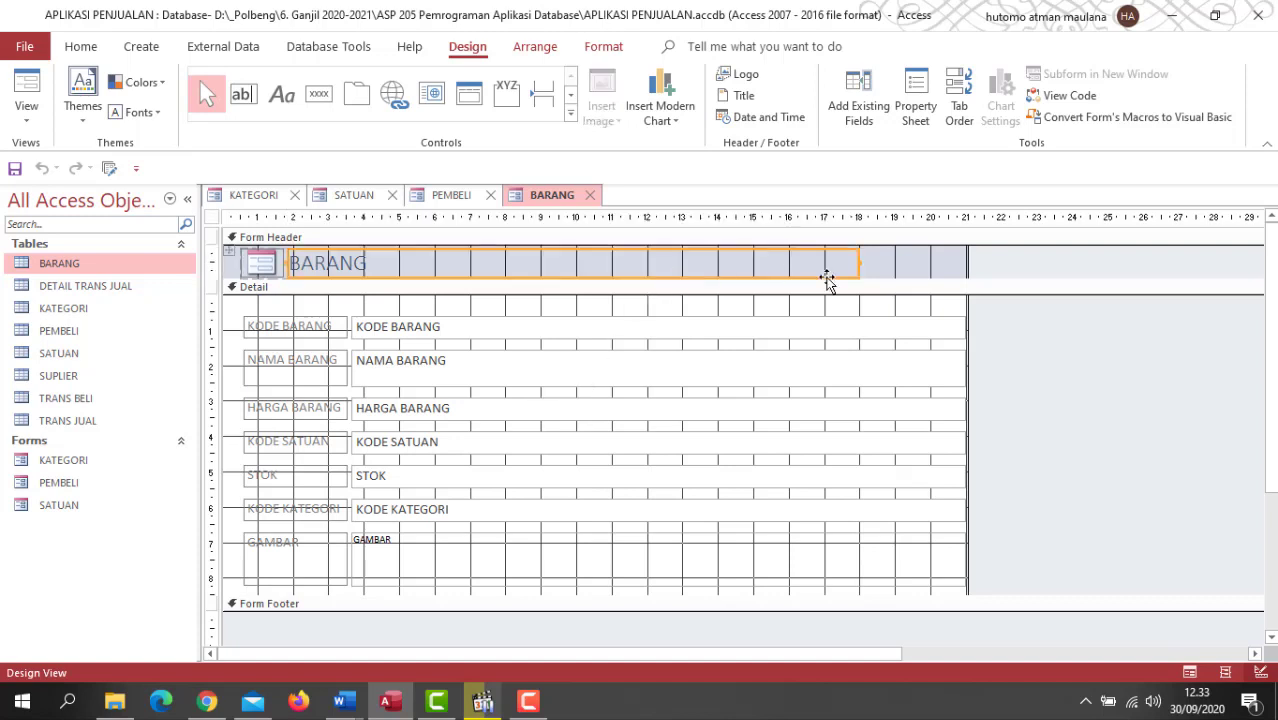
left_click_drag(859, 262, 753, 265)
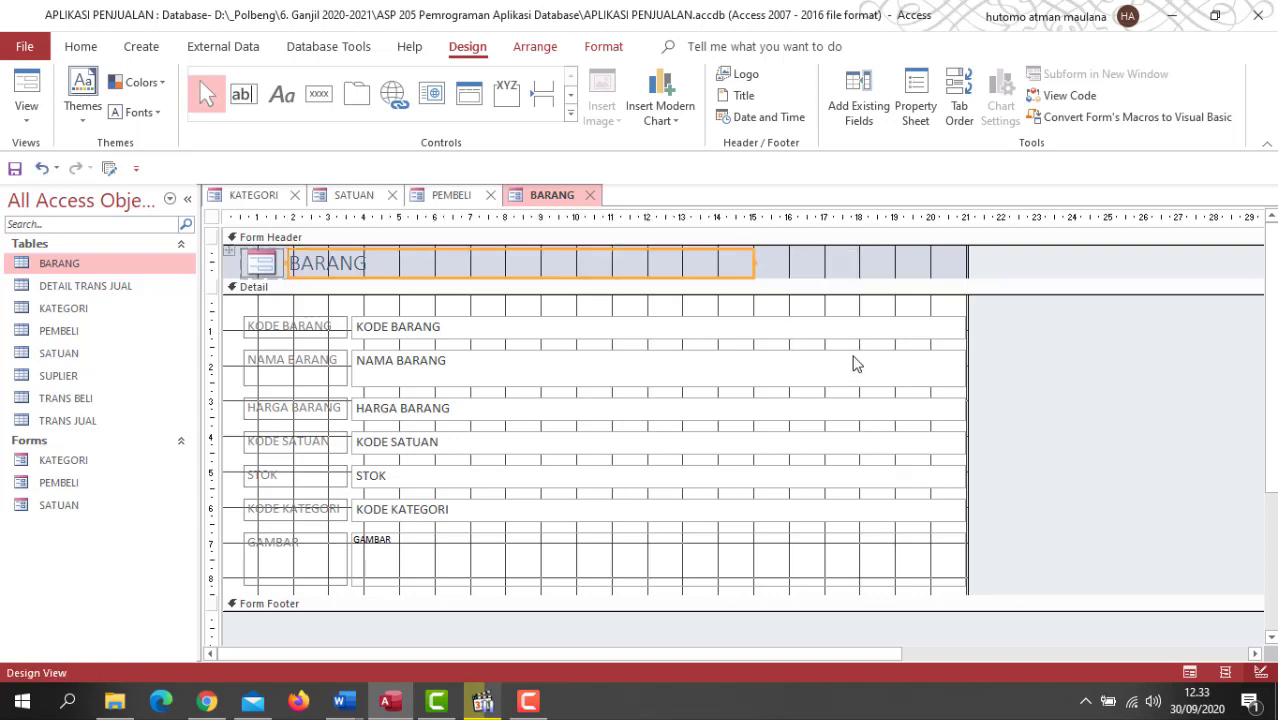
left_click(935, 330)
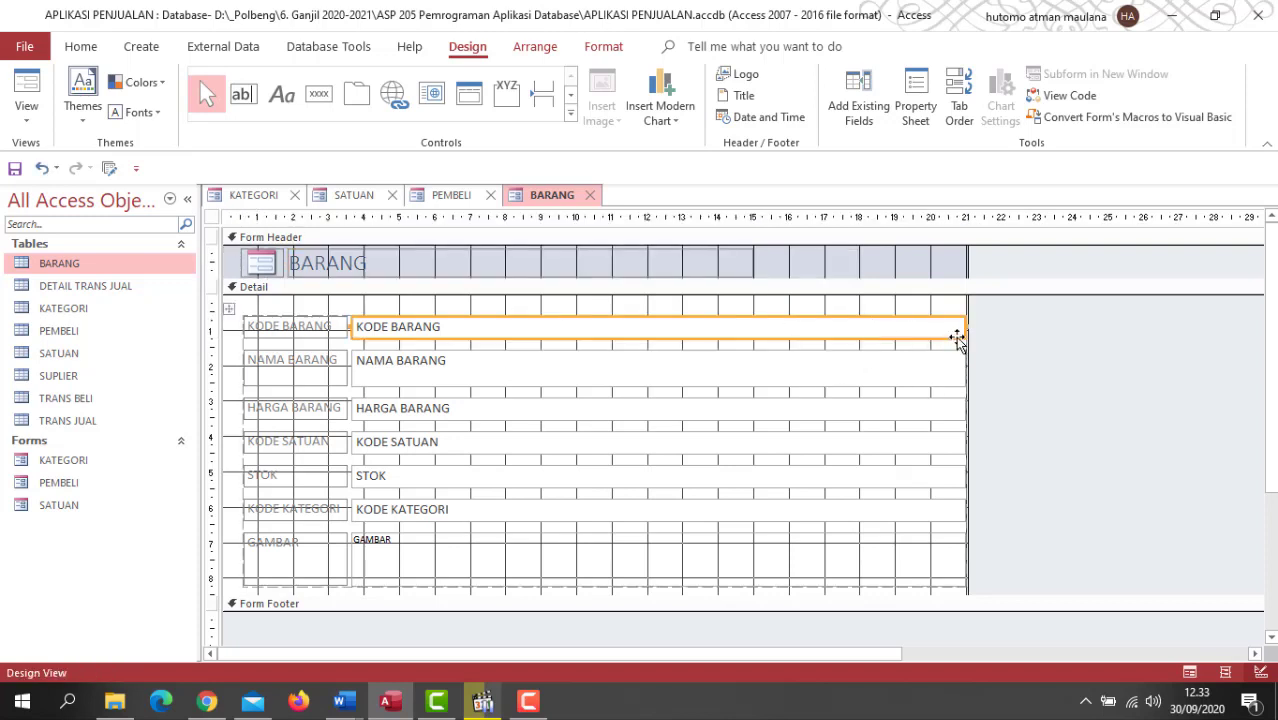
left_click_drag(966, 325, 752, 332)
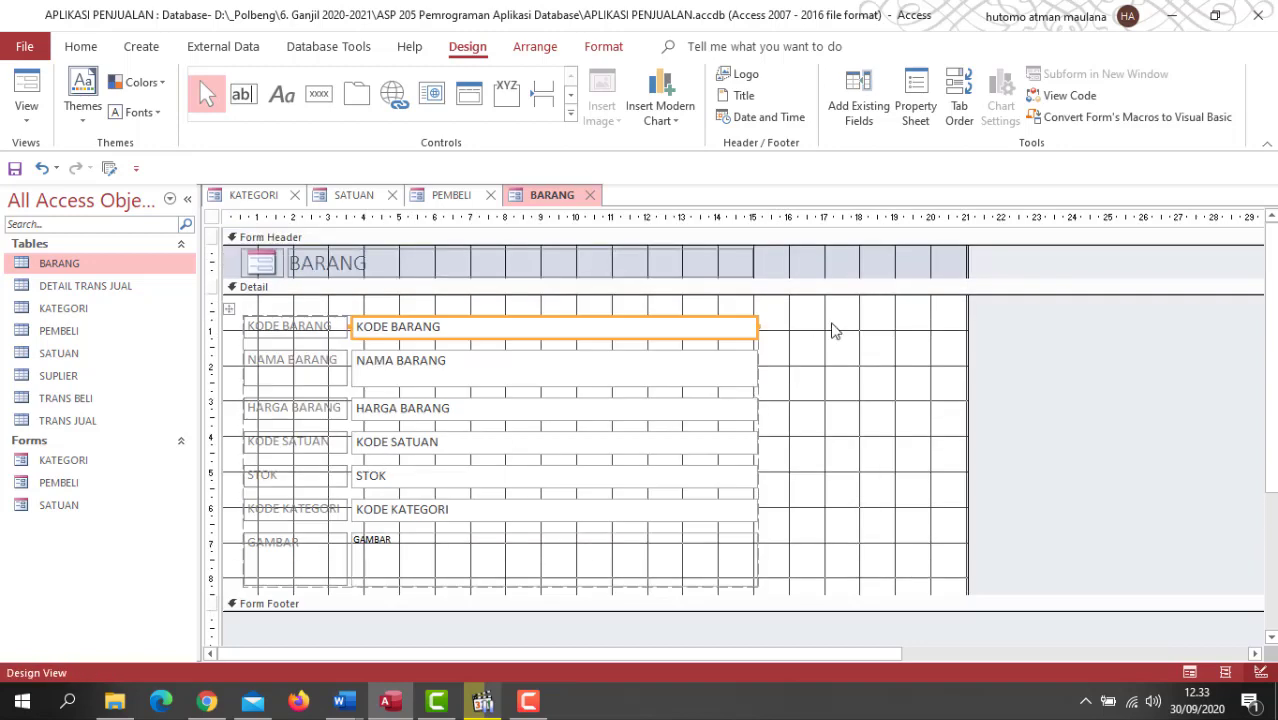
Remove the shared layout from all field labels and controls in the BARANG form's detail section.
left_click_drag(776, 576, 279, 336)
right_click(685, 328)
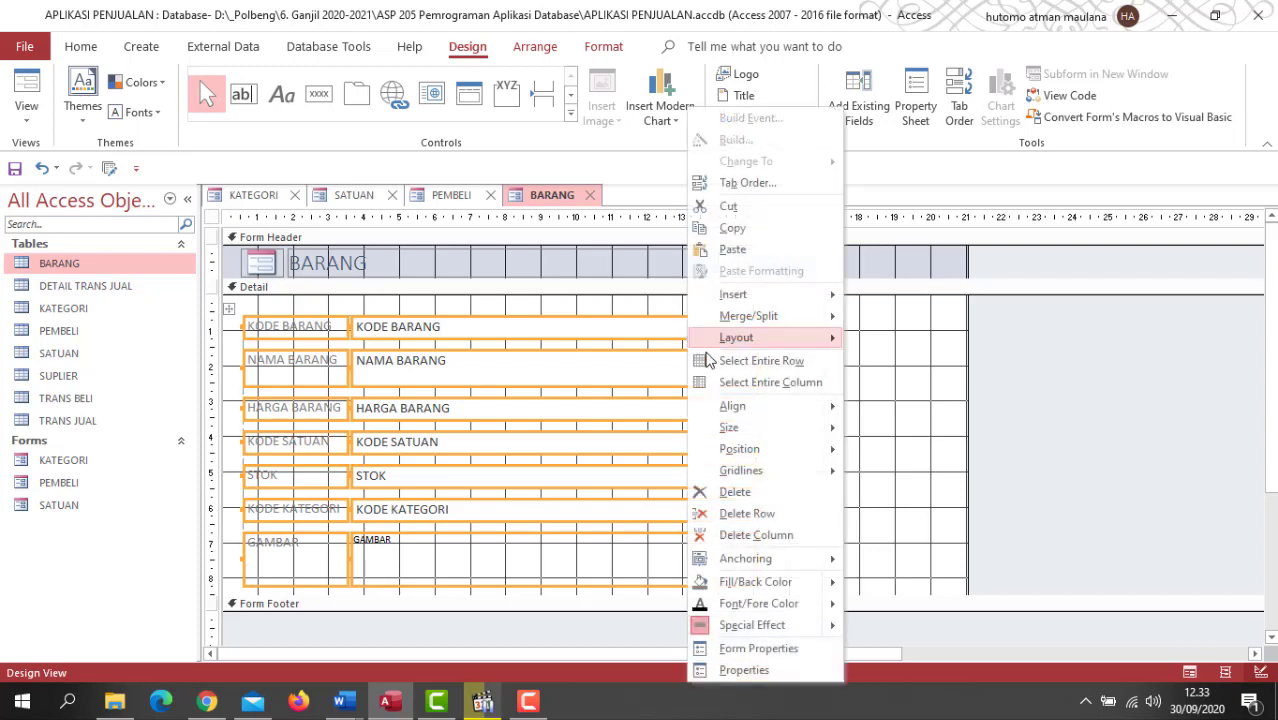
mouse_move(819, 338)
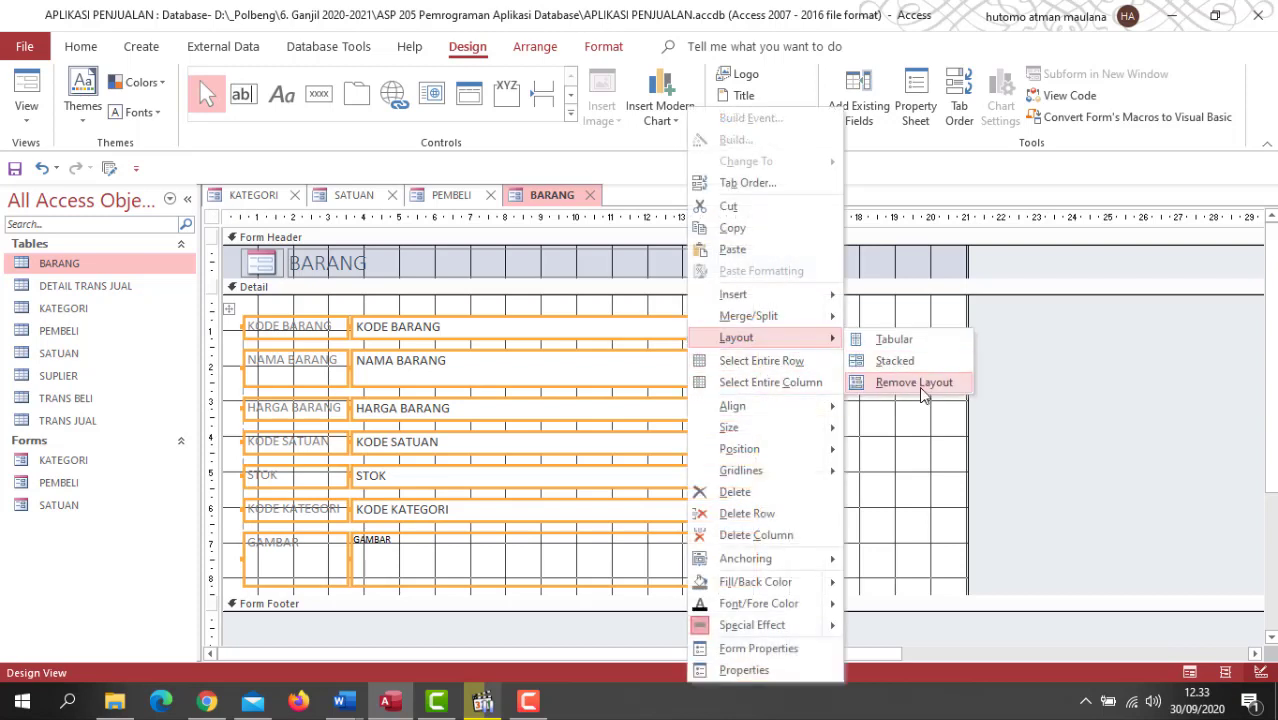
left_click(913, 383)
left_click(815, 357)
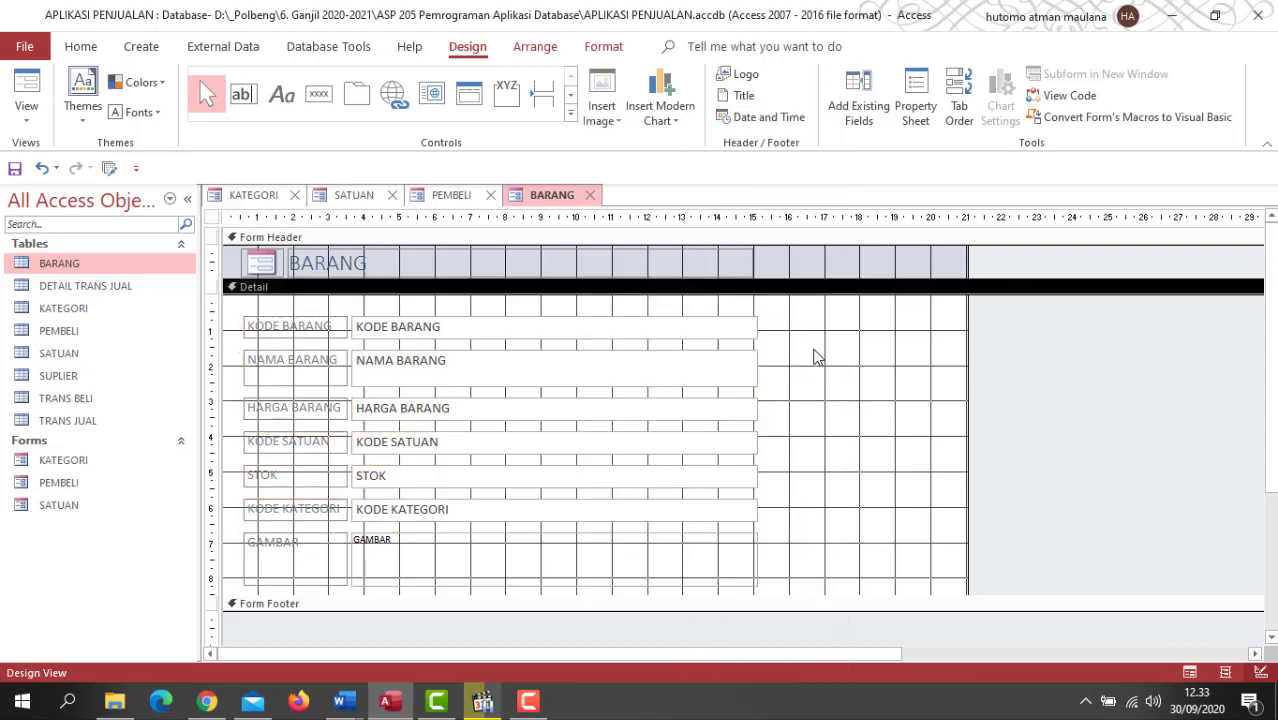
Narrow the KODE BARANG text box so its right edge sits at about the 6.5 cm mark.
left_click(757, 326)
left_click_drag(759, 325, 456, 322)
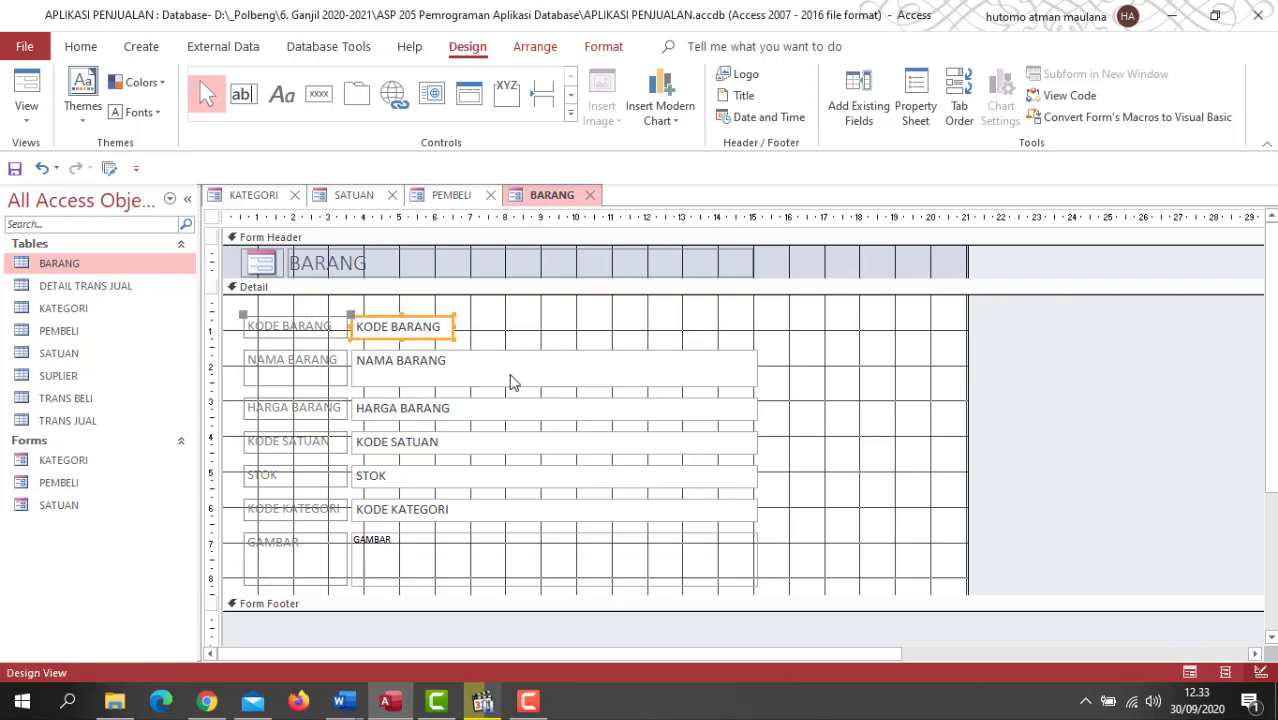
left_click(480, 362)
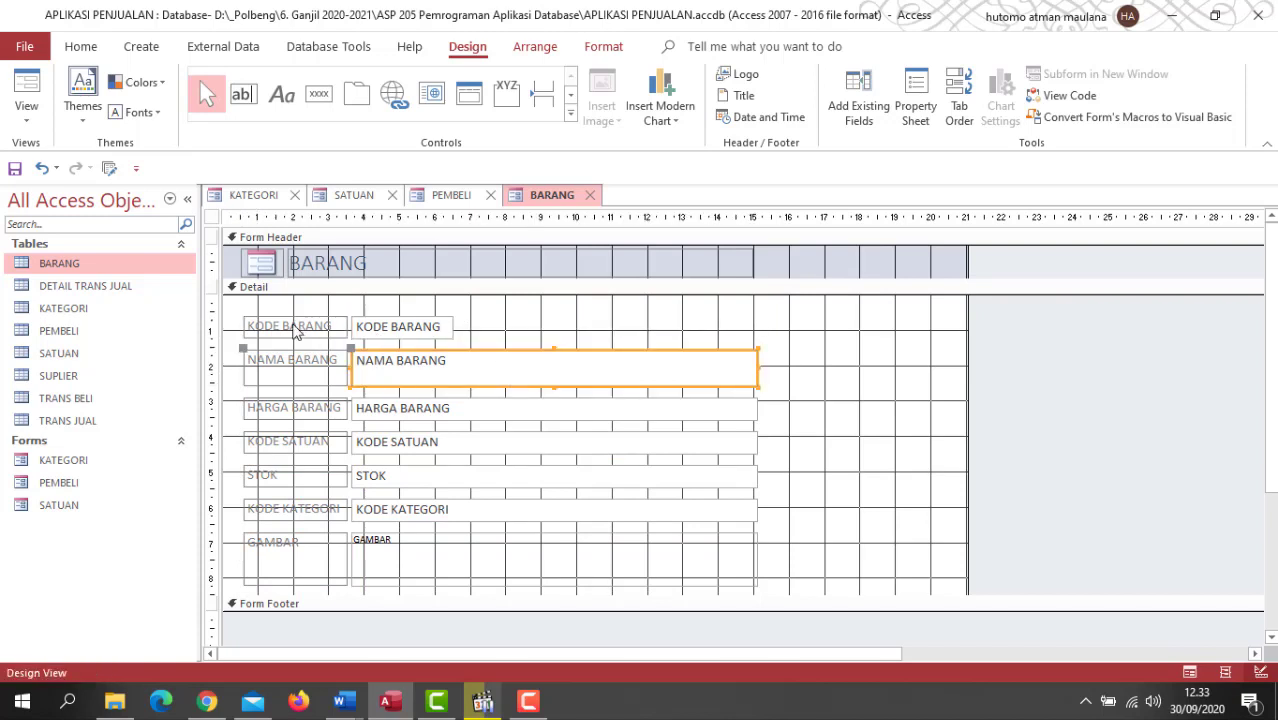
Set the font colour of all the BARANG form's field labels and text boxes to black.
left_click_drag(283, 308, 450, 595)
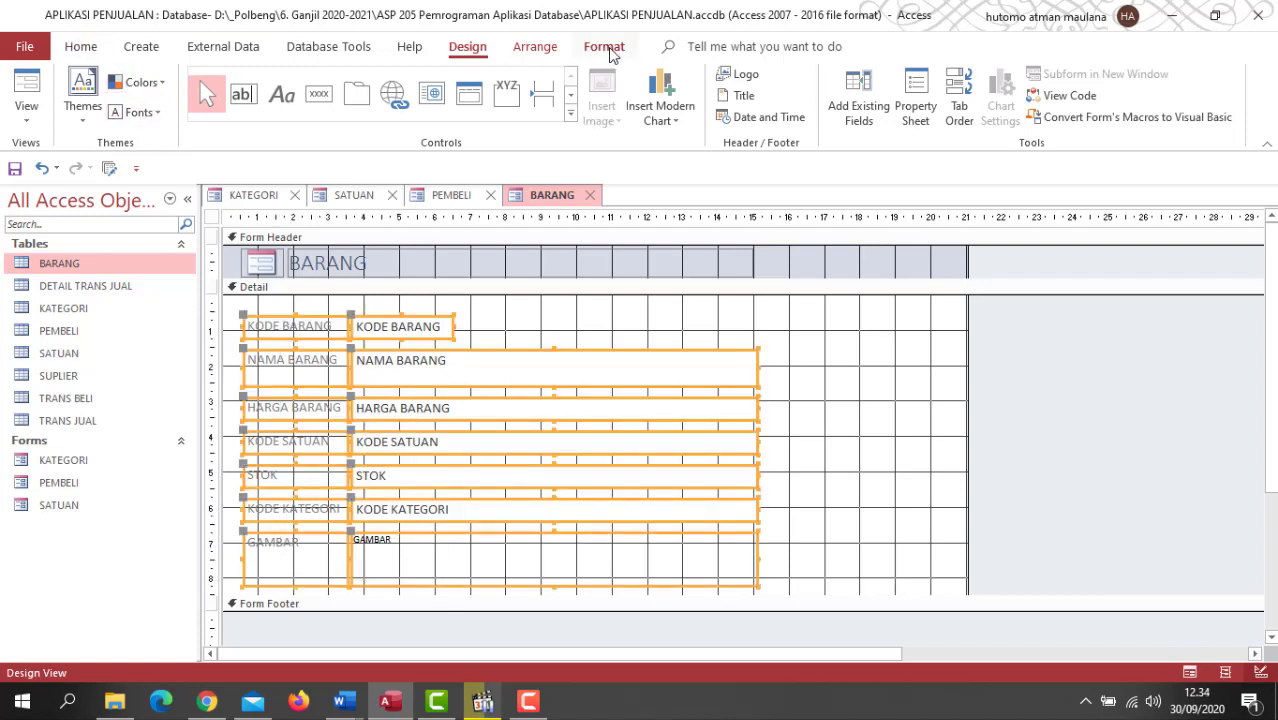
left_click(604, 46)
left_click(213, 112)
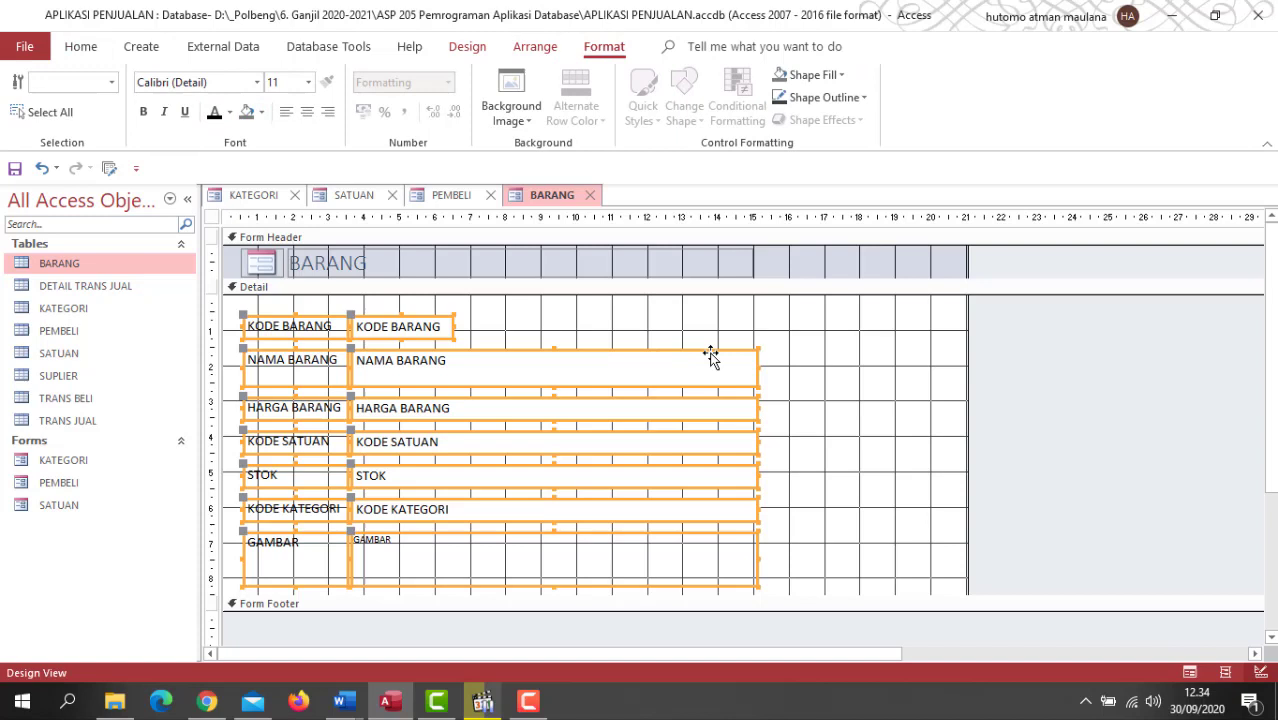
Show the property sheet for the BARANG form and copy the height of the KODE BARANG label.
left_click(778, 322)
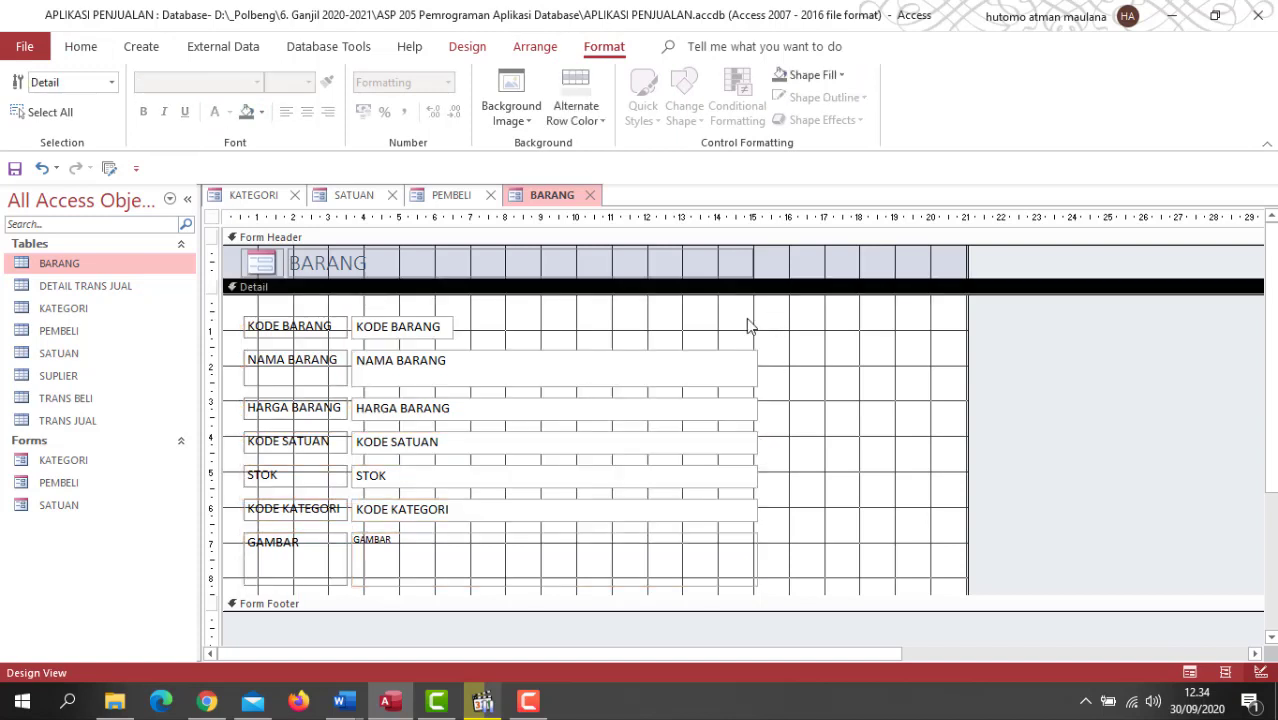
left_click(331, 333)
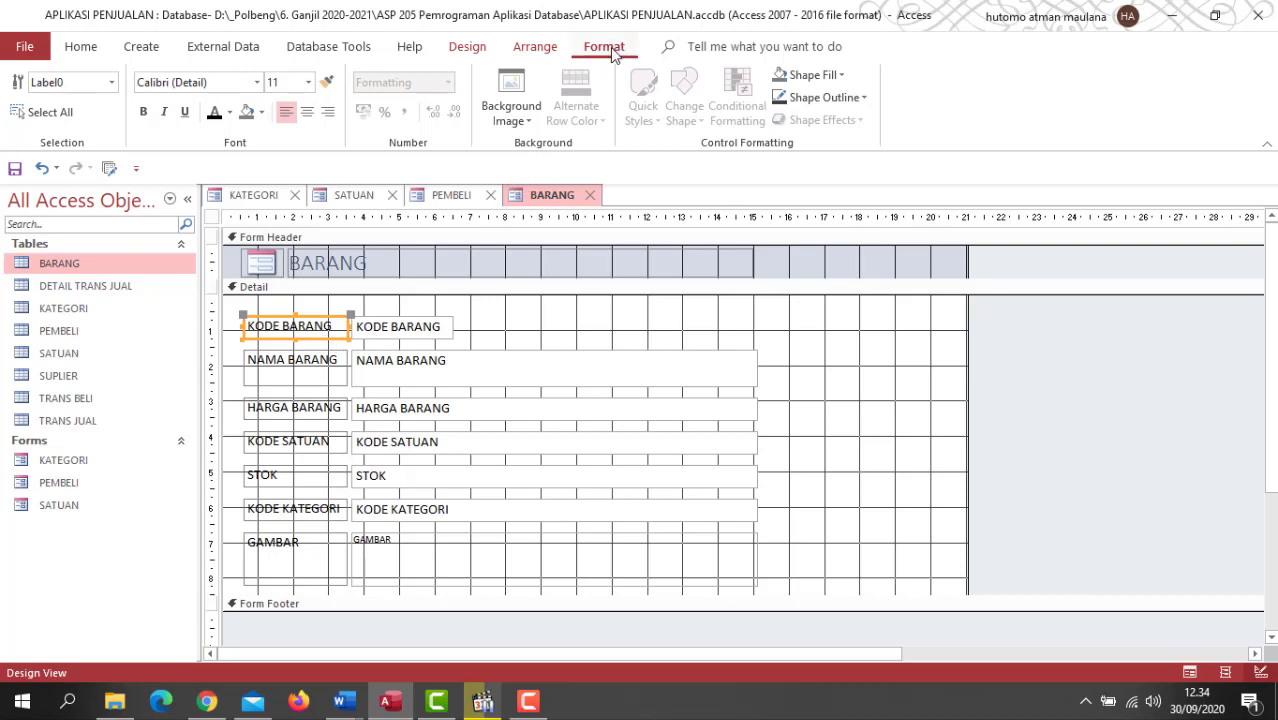
right_click(321, 345)
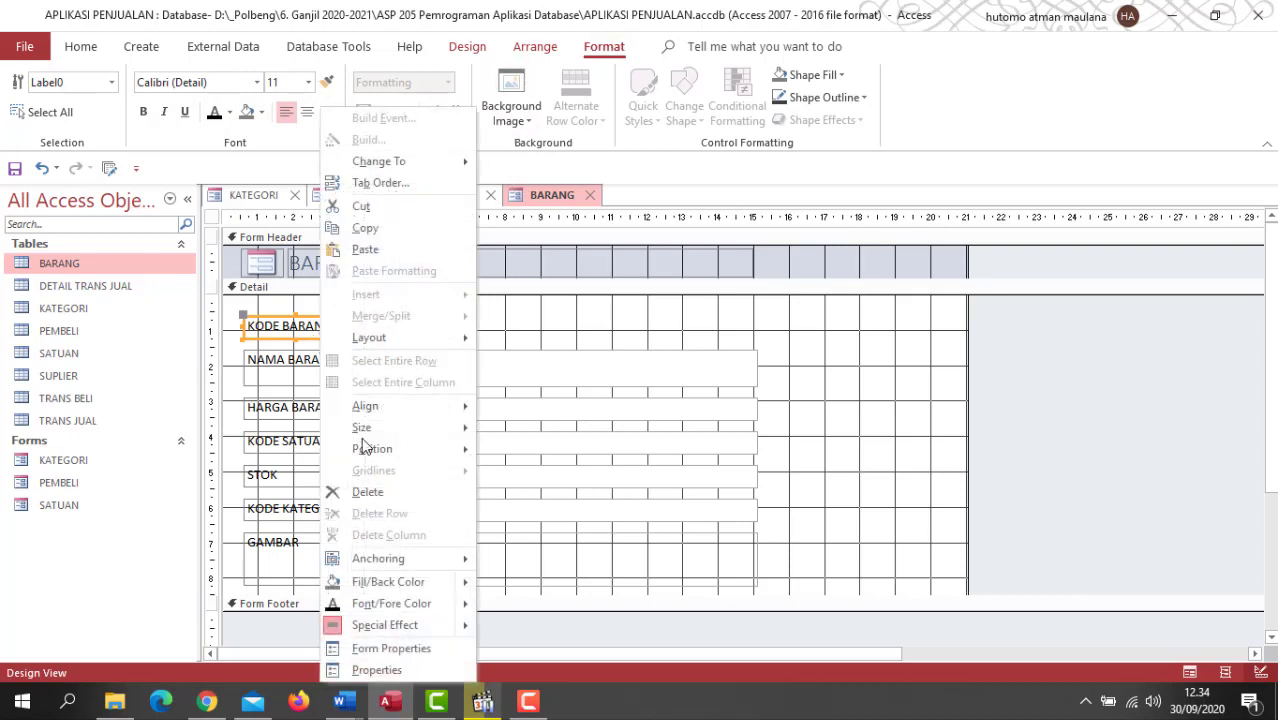
left_click(401, 652)
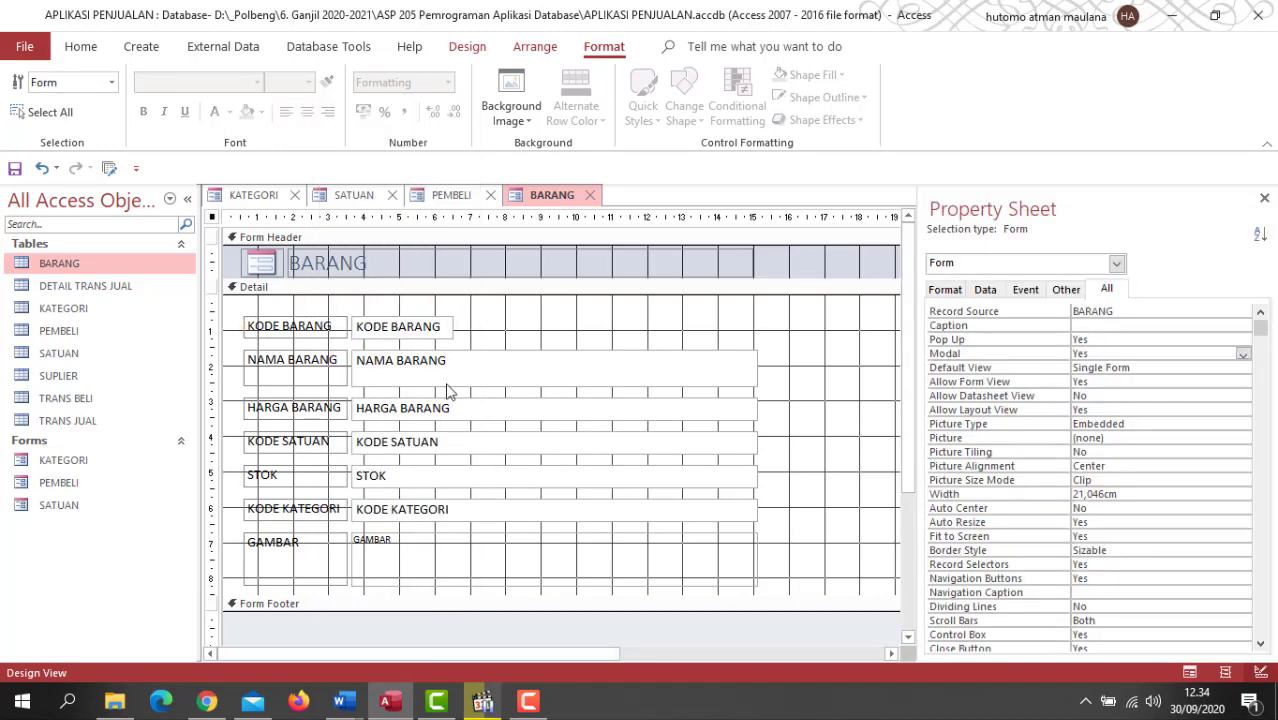
left_click(334, 338)
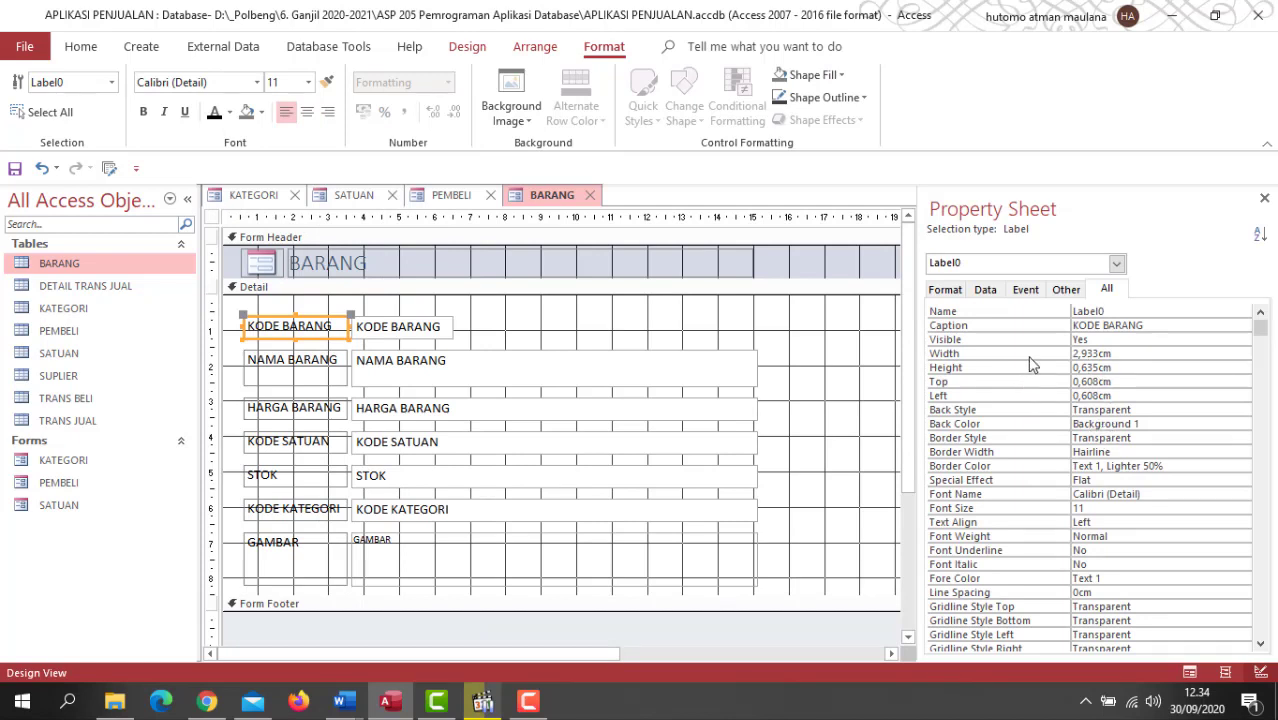
left_click(1117, 370)
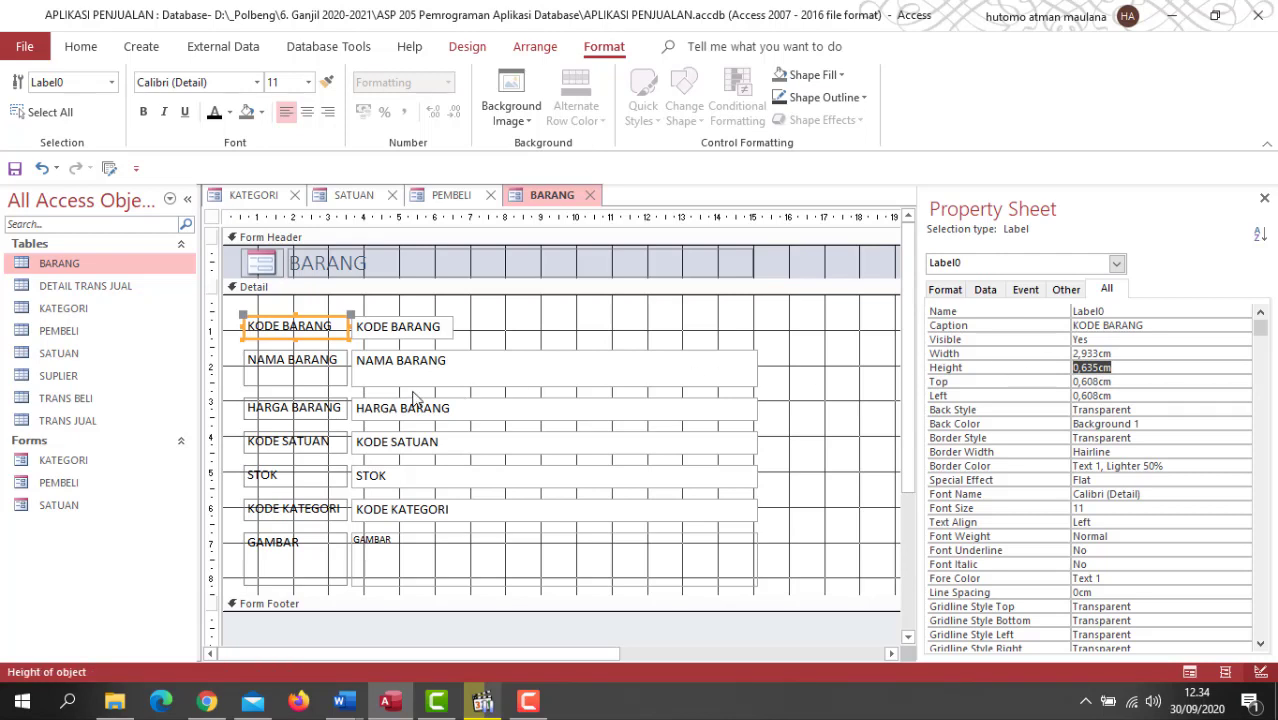
left_click(333, 378)
left_click(335, 331)
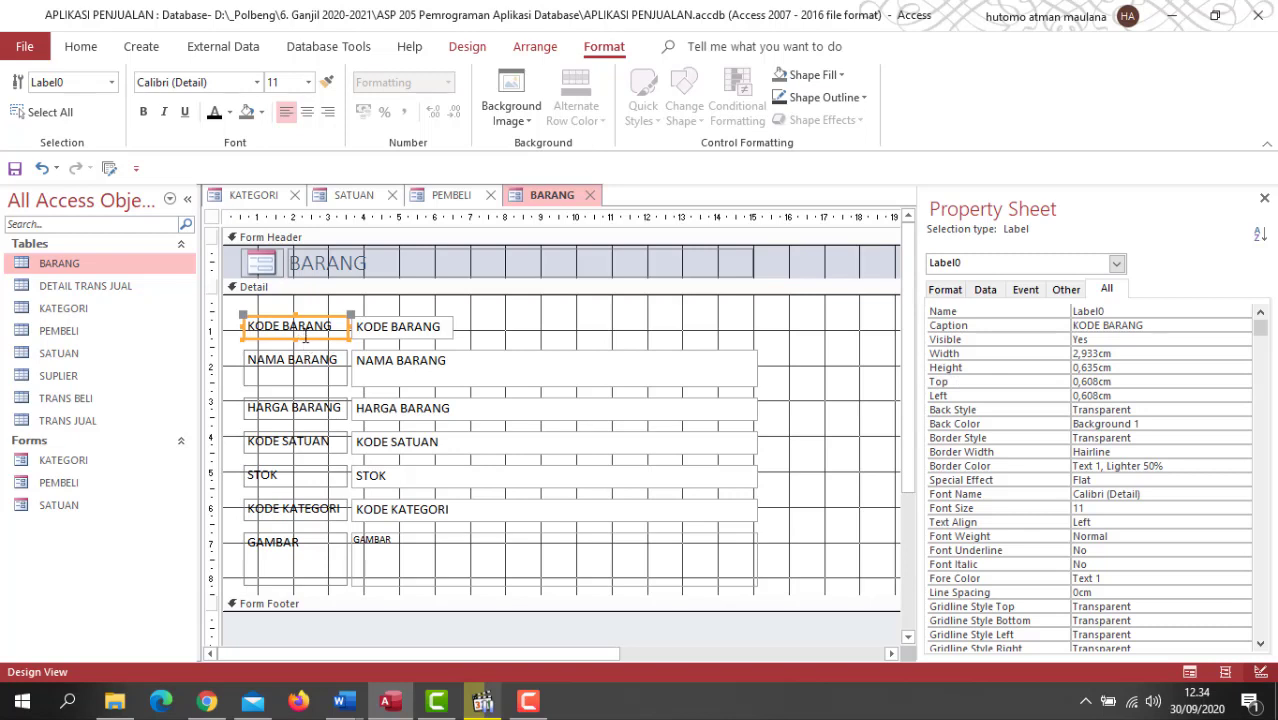
Set the height of all labels and controls from the NAMA BARANG row through the GAMBAR row to 0,635cm.
left_click(305, 385)
left_click(310, 418, "shift")
left_click(304, 452, "shift")
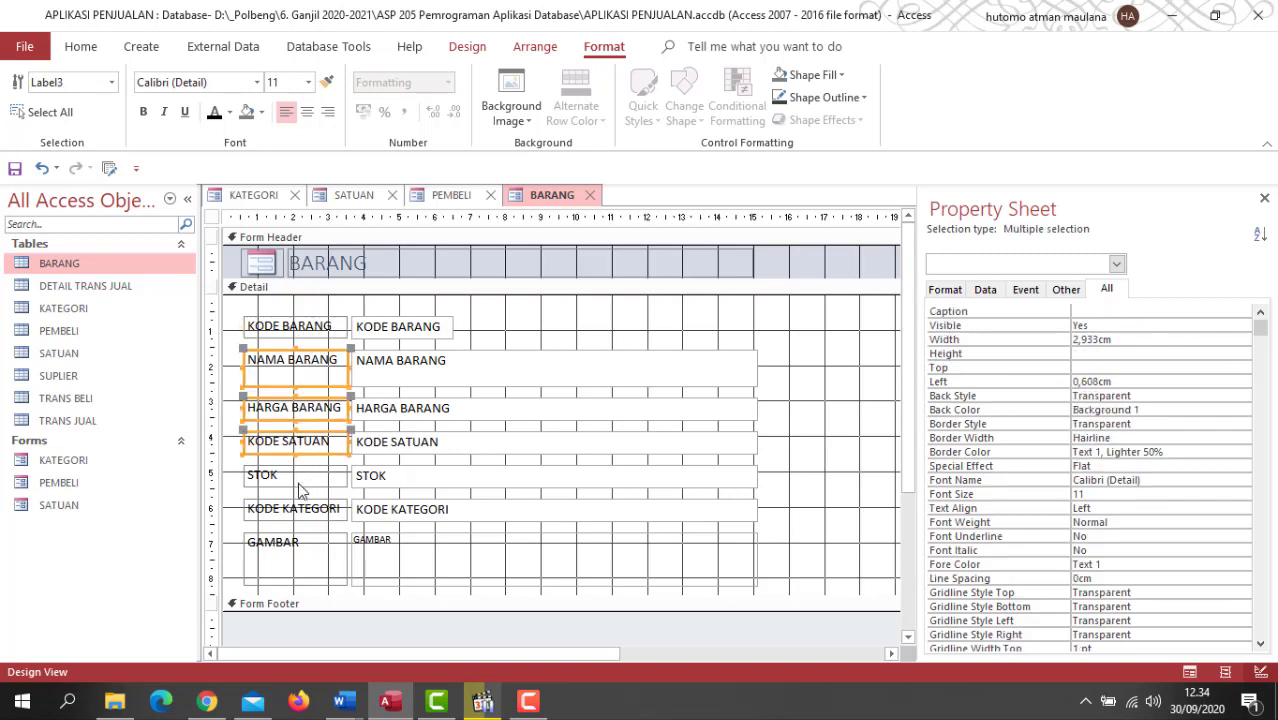
left_click(300, 484, "shift")
left_click(300, 518, "shift")
left_click(296, 555, "shift")
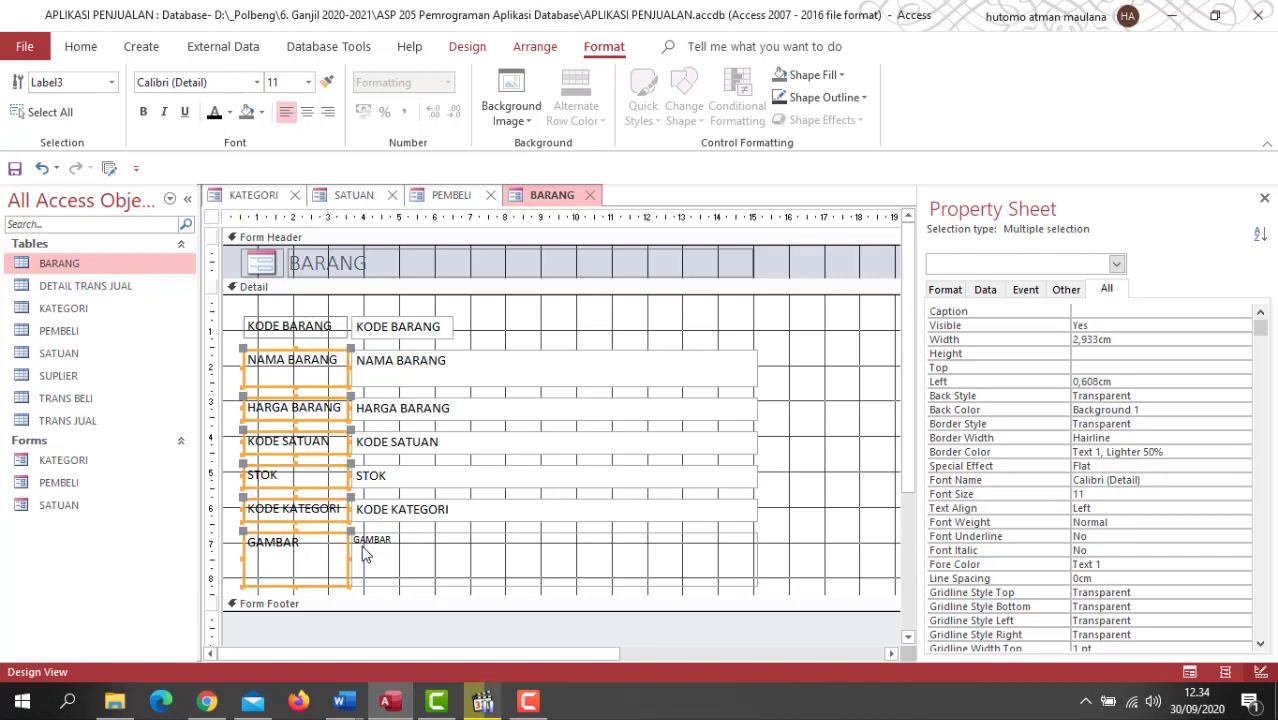
left_click(388, 556, "shift")
left_click(393, 516, "shift")
left_click(396, 482, "shift")
left_click(412, 450, "shift")
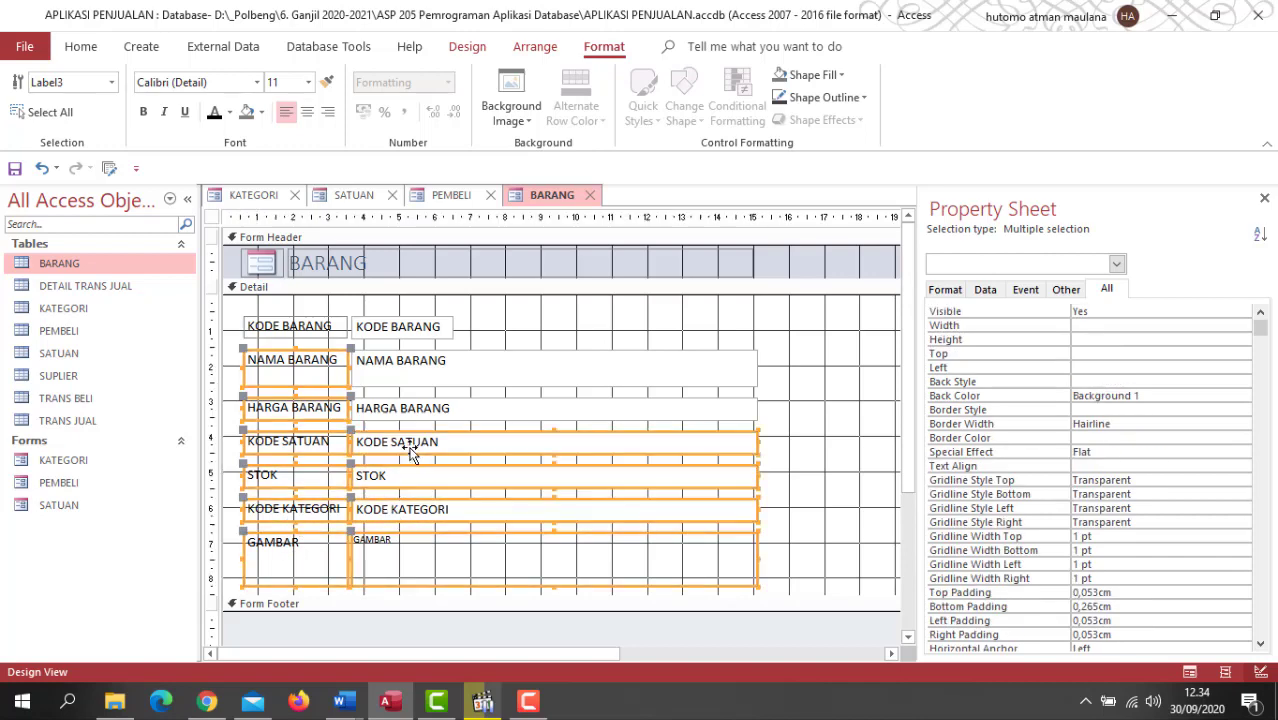
left_click(421, 421, "shift")
left_click(435, 377, "shift")
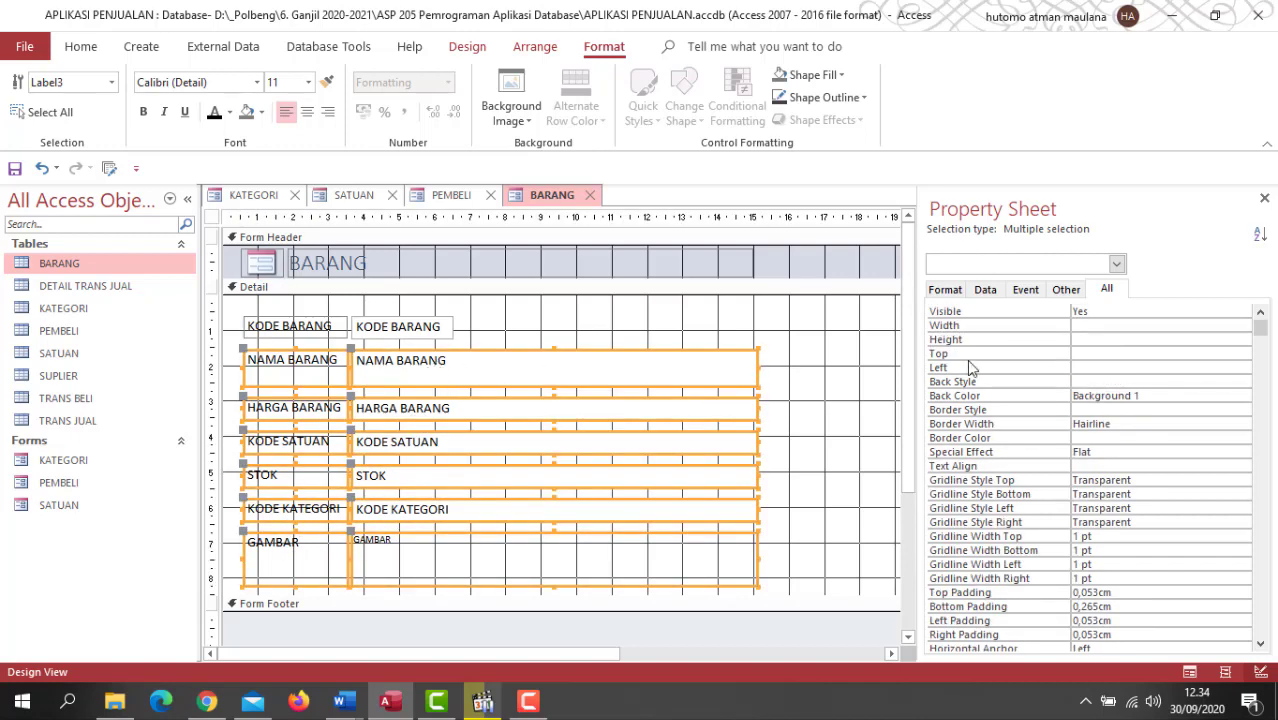
left_click(1086, 339)
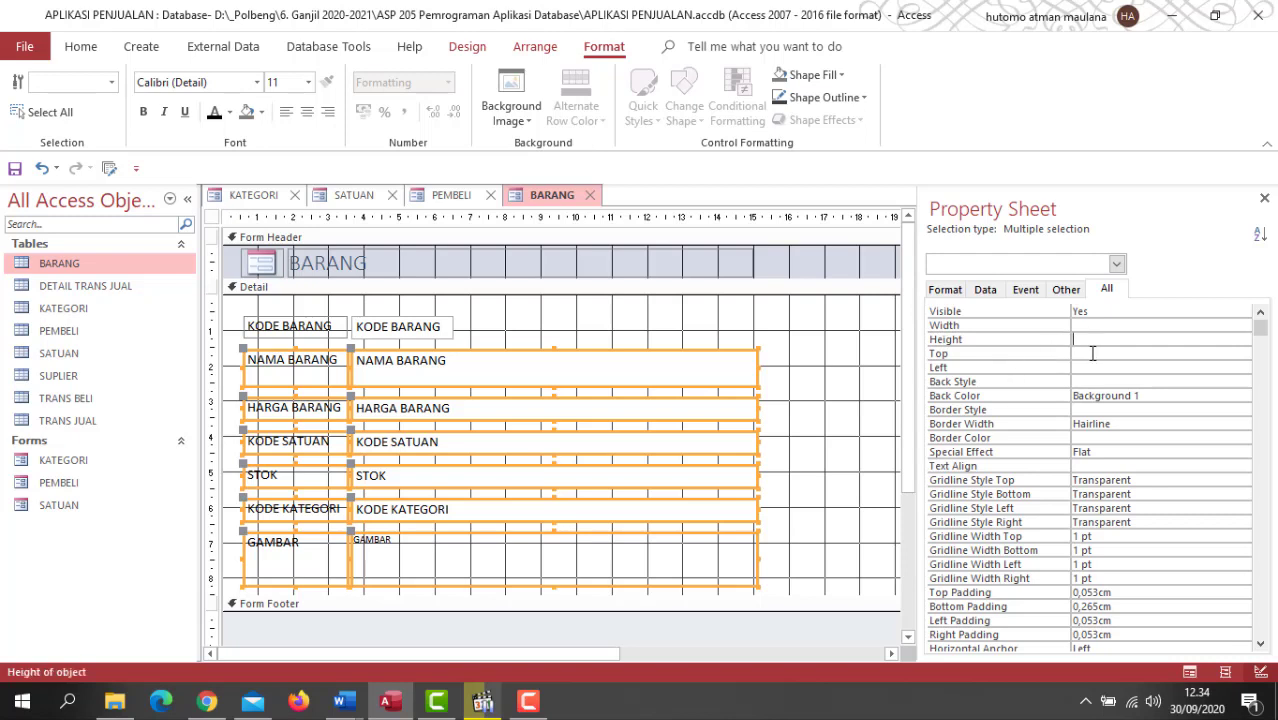
type("0,635cm")
left_click(1097, 357)
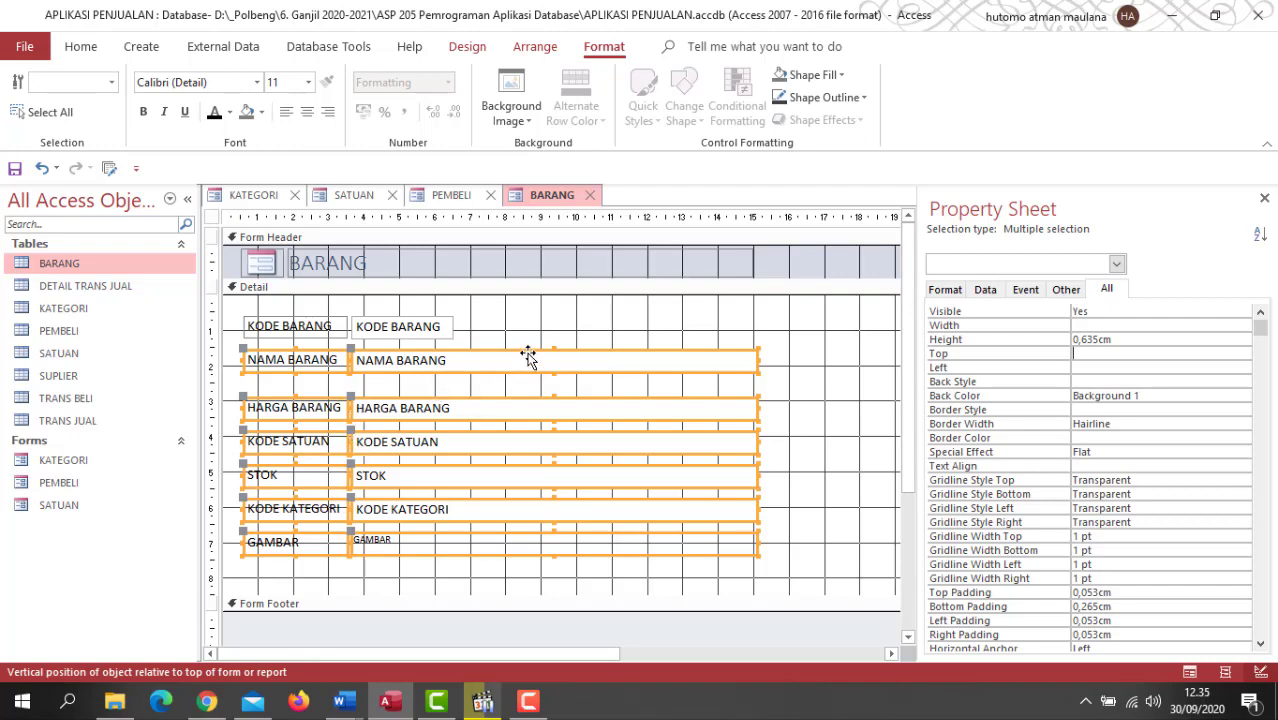
left_click(773, 377)
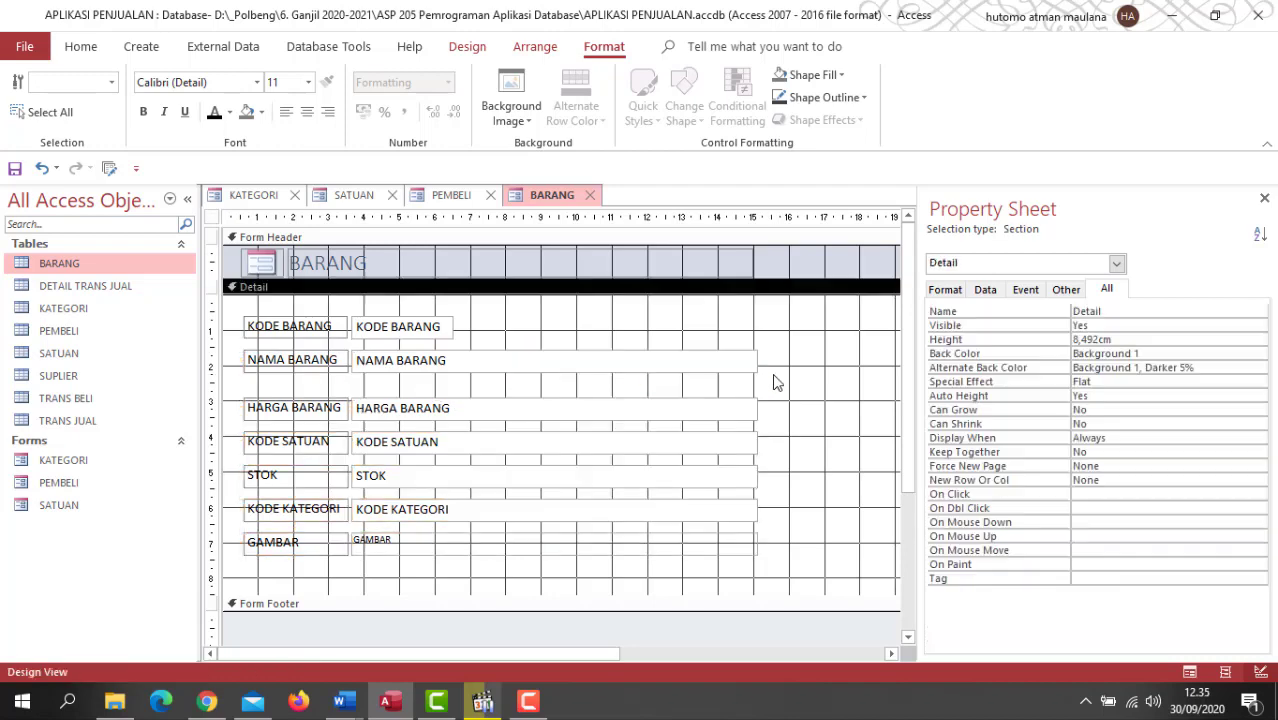
Move the NAMA BARANG, HARGA BARANG and KODE SATUAN rows up to about 1.4, 2.2 and 3.1 cm from the top of the detail section.
left_click(533, 358)
left_click(335, 350, "shift")
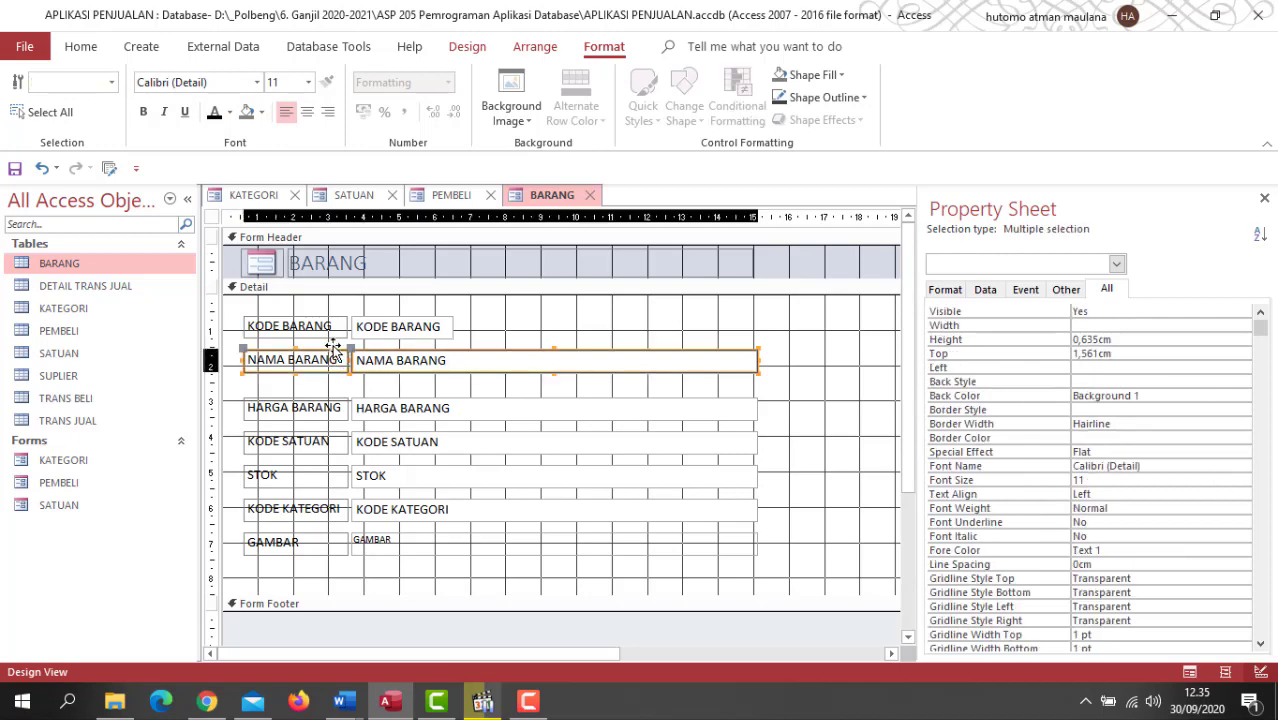
left_click_drag(334, 347, 334, 340)
left_click(343, 406)
left_click(322, 405, "shift")
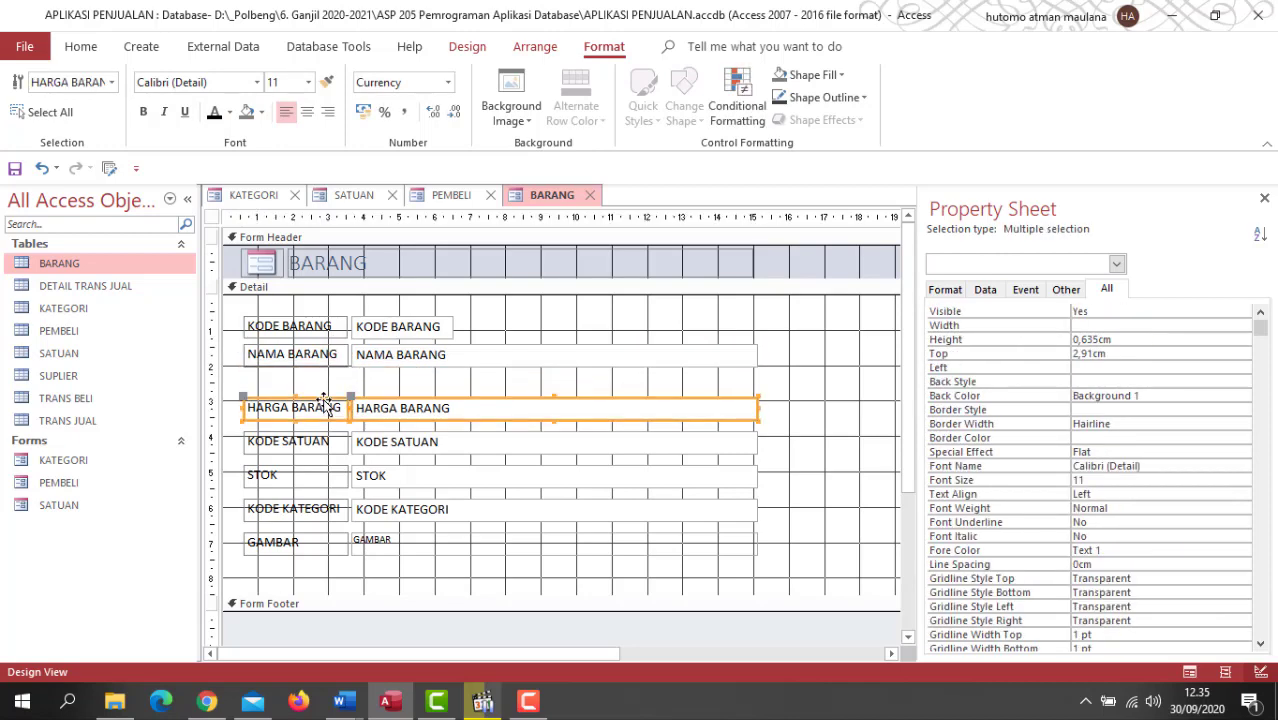
left_click_drag(322, 405, 323, 380)
left_click(344, 440)
left_click(363, 433, "shift")
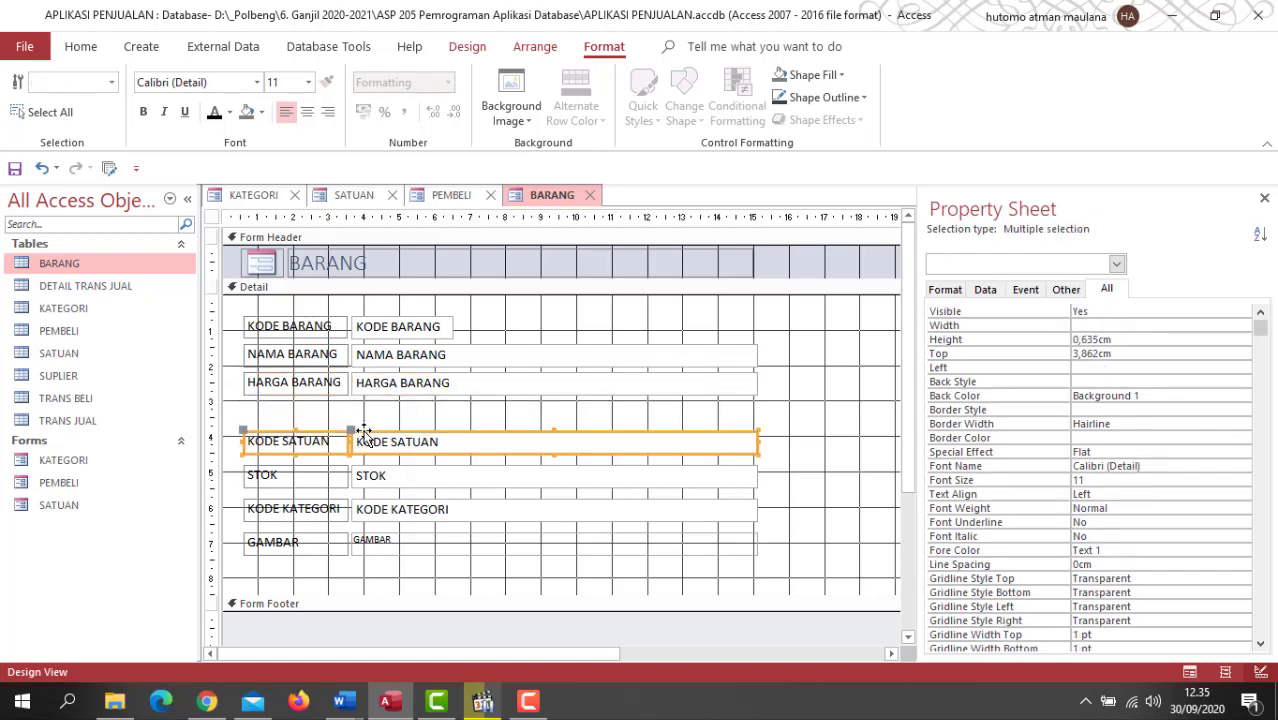
left_click_drag(363, 433, 362, 412)
Move the STOK and KODE KATEGORI rows up to about 4 cm and 4.8 cm from the top of the detail section.
left_click(340, 478)
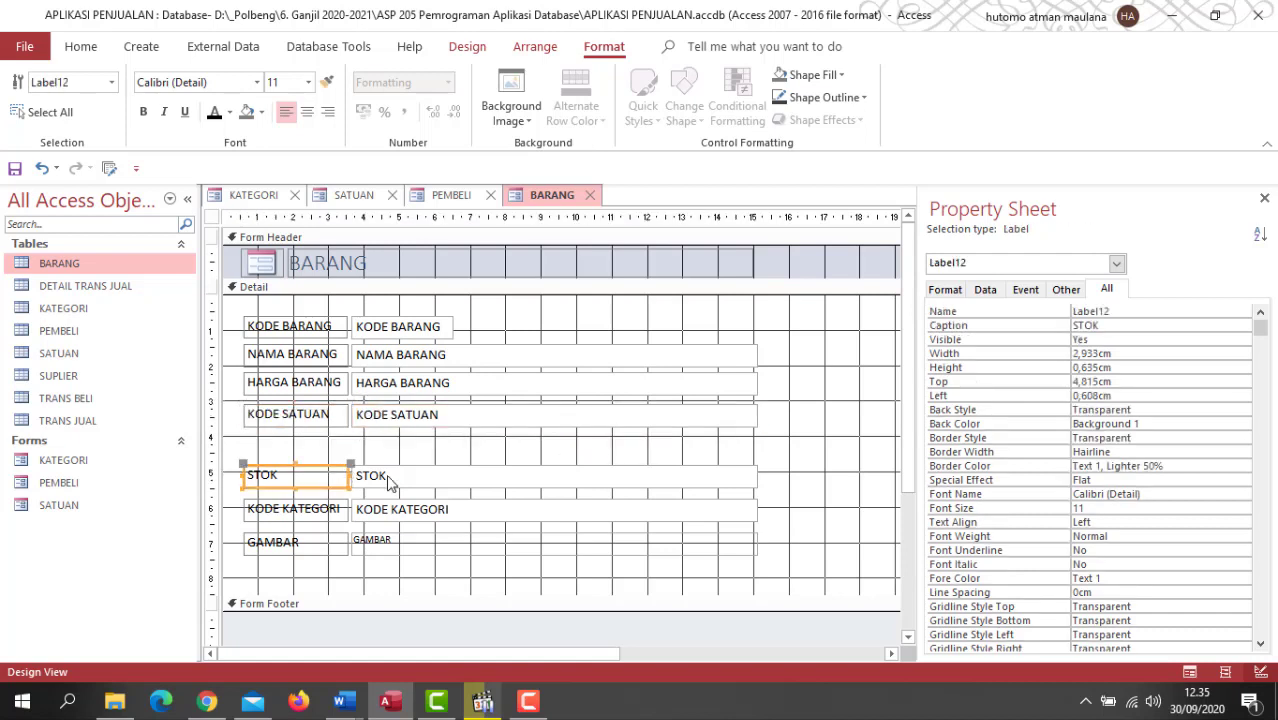
left_click(380, 476, "shift")
left_click_drag(385, 472, 391, 443)
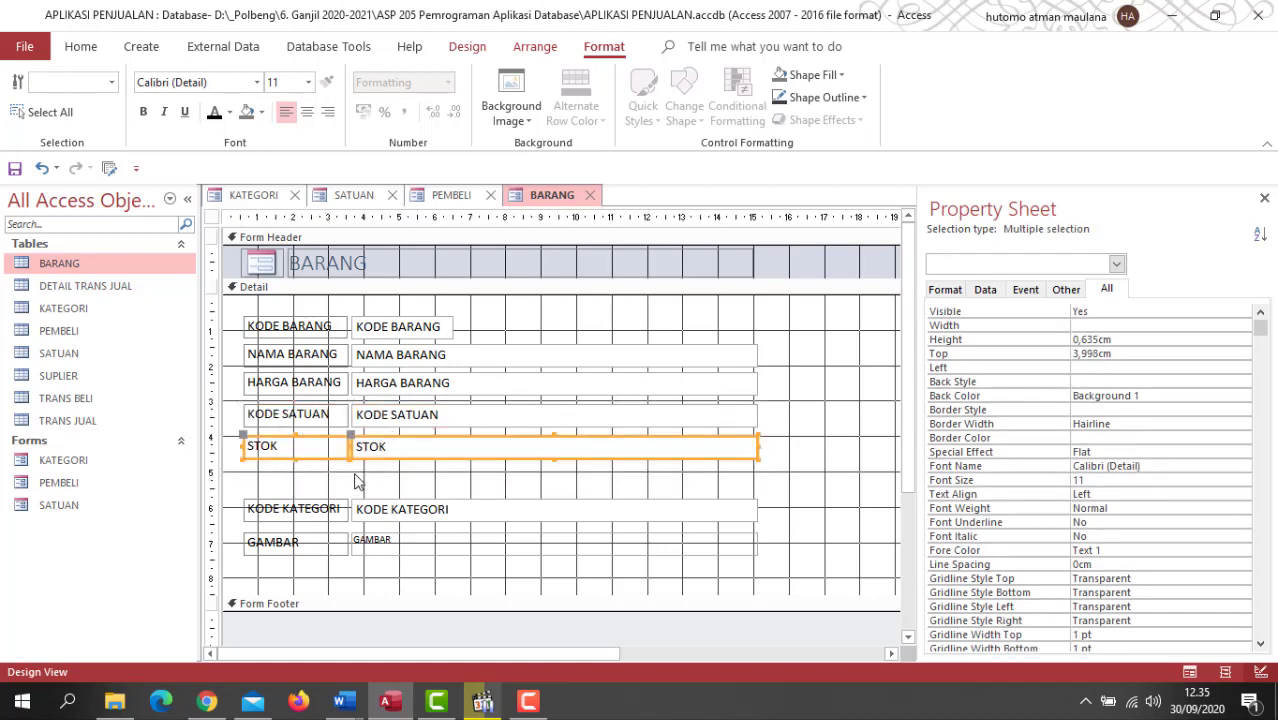
left_click(333, 508)
left_click(374, 507, "shift")
left_click_drag(374, 507, 372, 476)
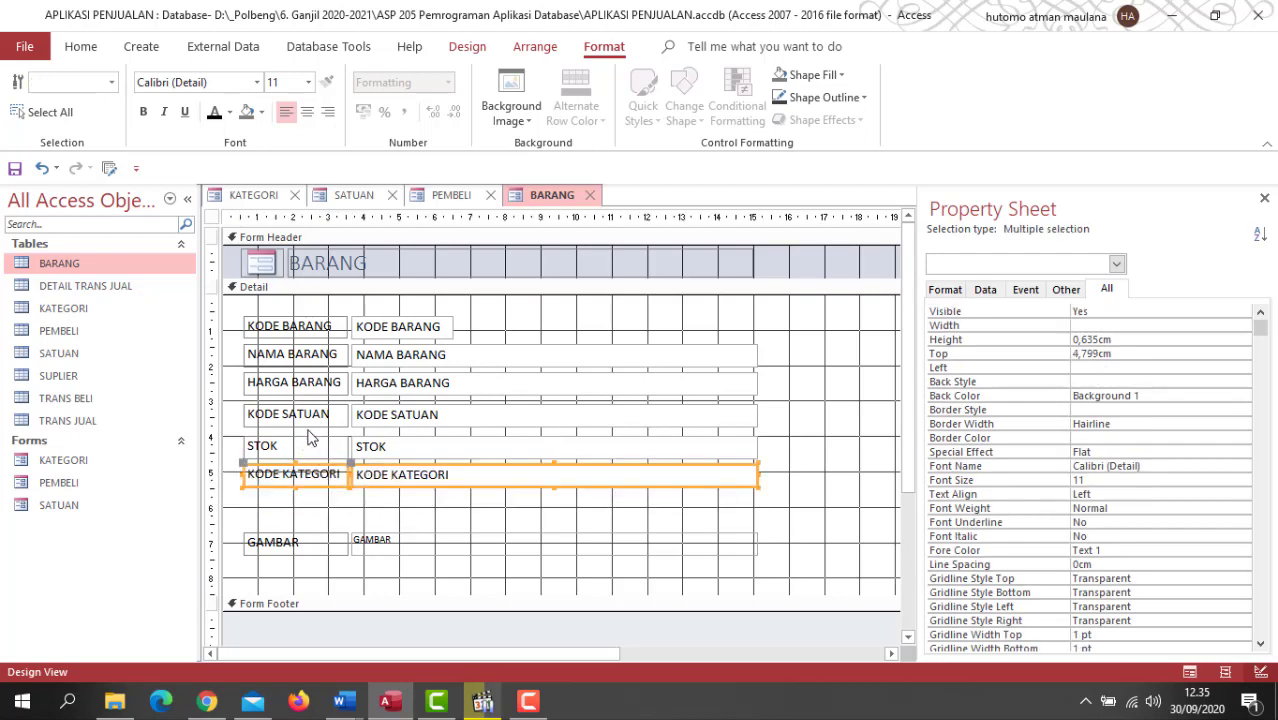
left_click(322, 540)
left_click(386, 548, "shift")
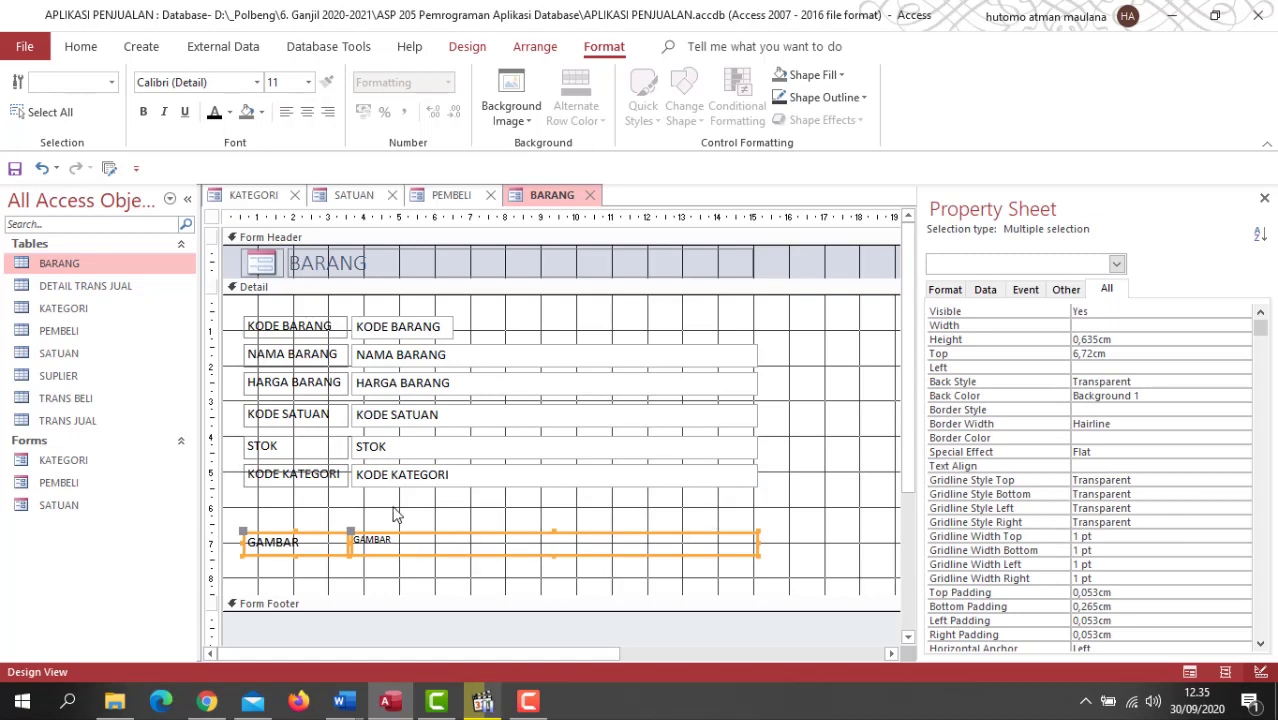
left_click(388, 512)
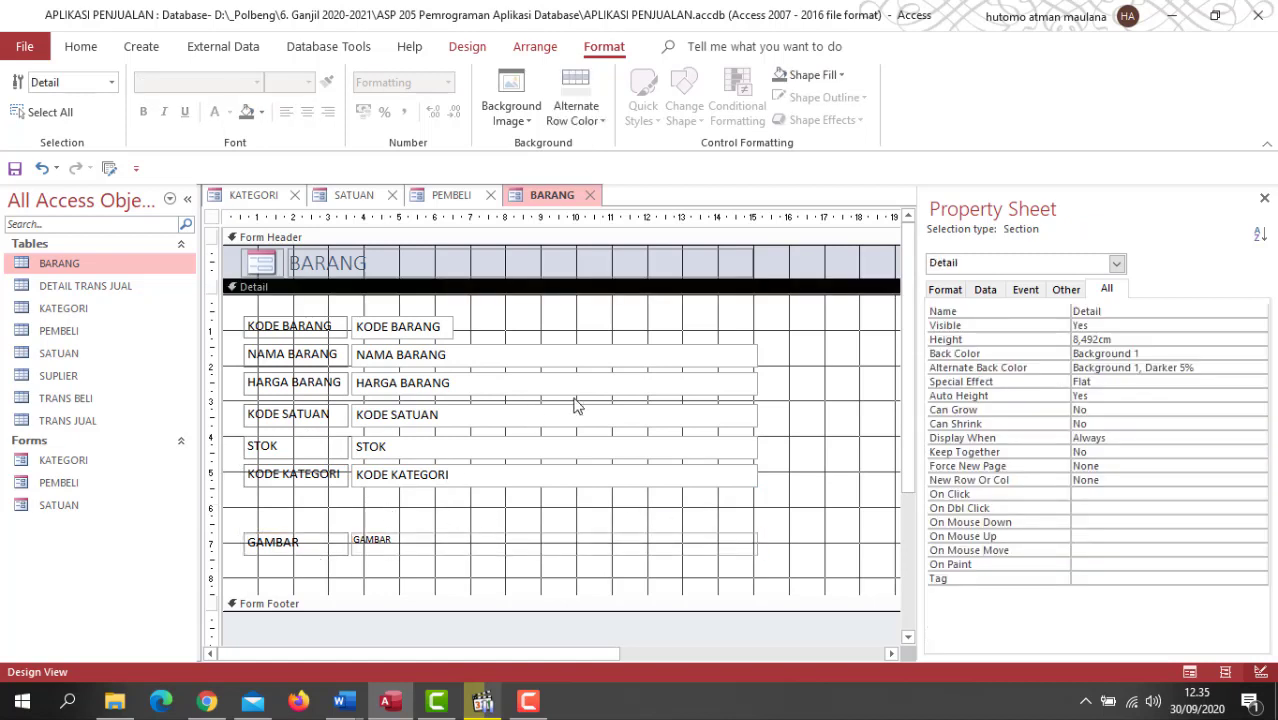
Narrow the NAMA BARANG text box to about the 10 cm mark and the KODE BARANG text box to about 2.35 cm wide.
left_click(655, 358)
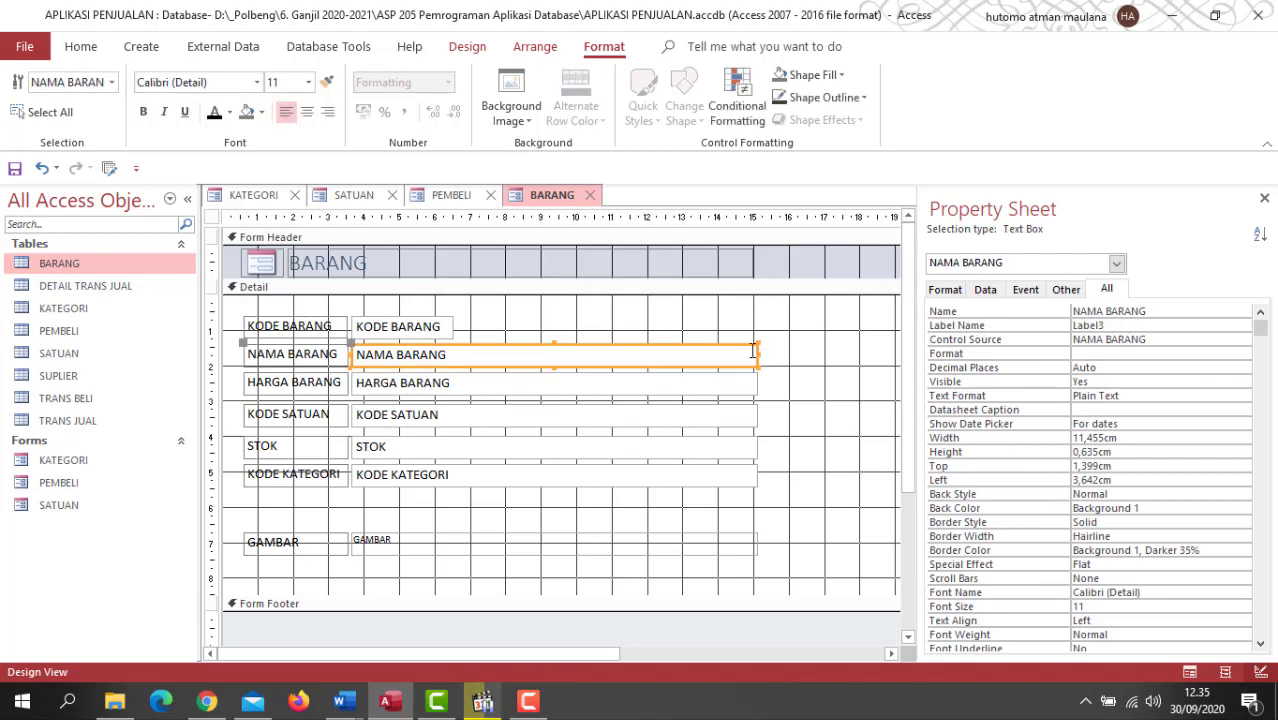
left_click_drag(757, 352, 573, 370)
left_click(451, 327)
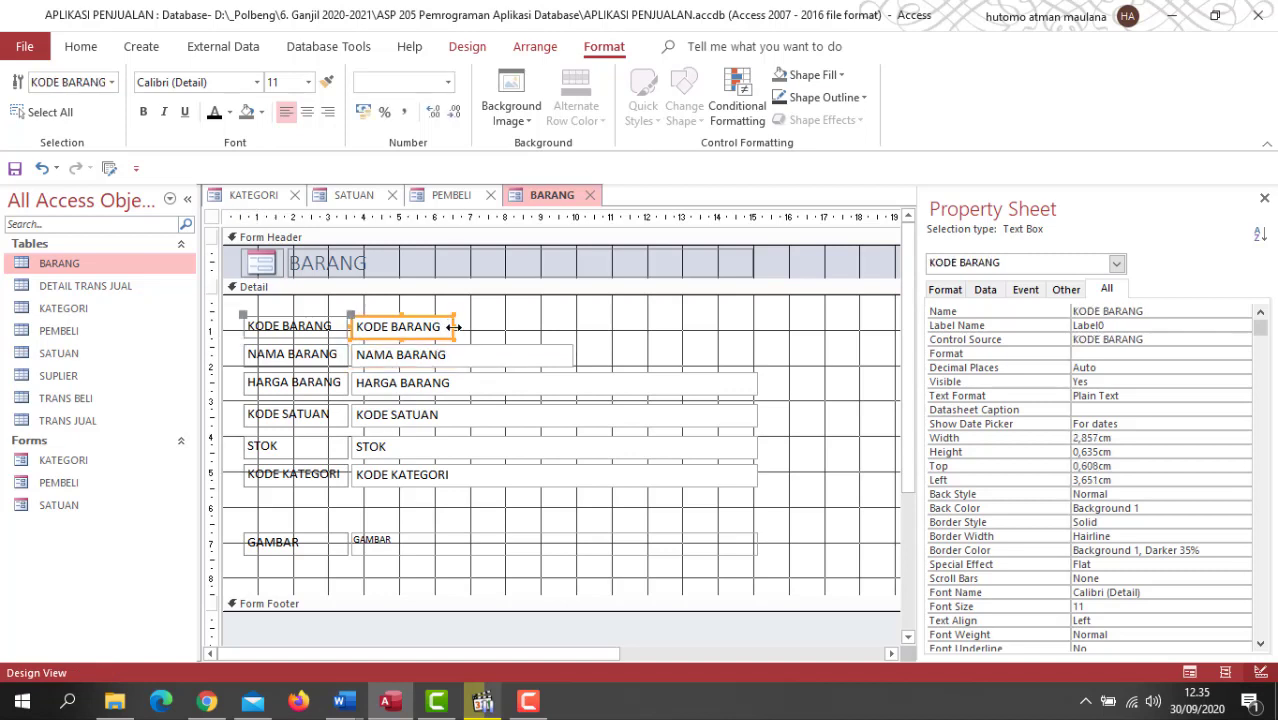
left_click(442, 327)
left_click_drag(437, 327, 437, 327)
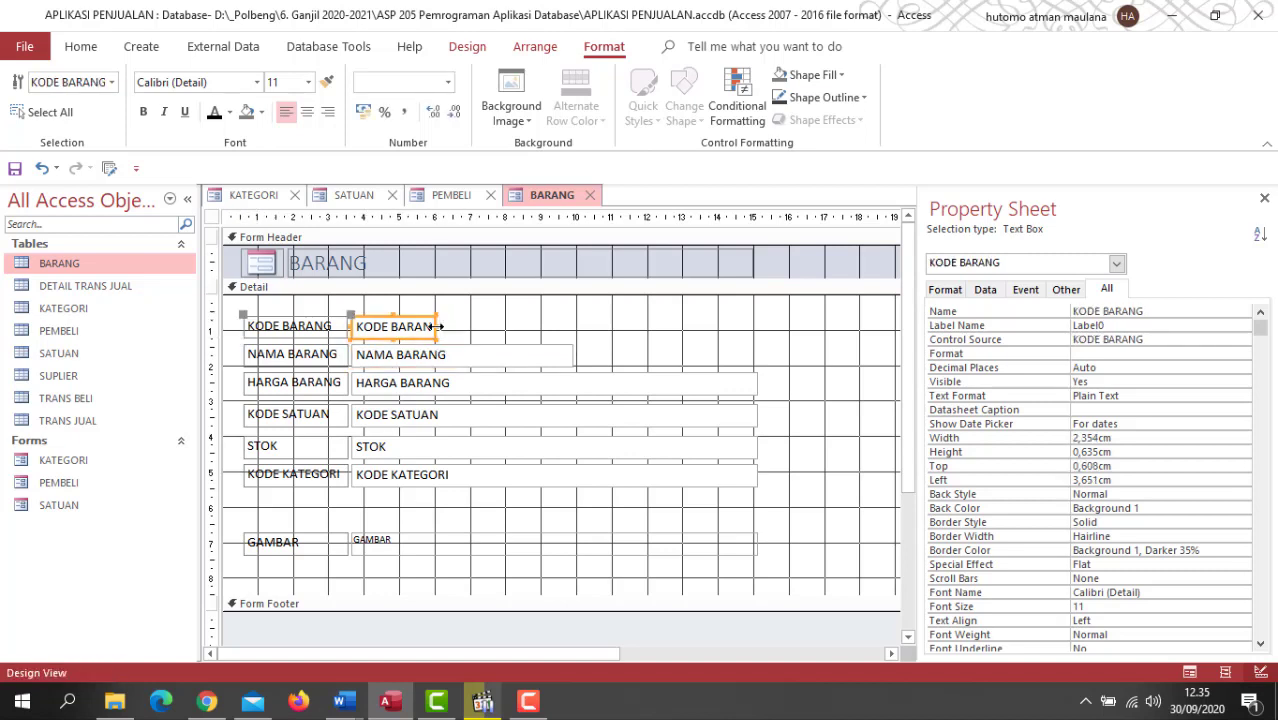
Narrow the HARGA BARANG text box to about the 7.5 cm mark and the KODE SATUAN text box to about 2.35 cm wide.
left_click(490, 389)
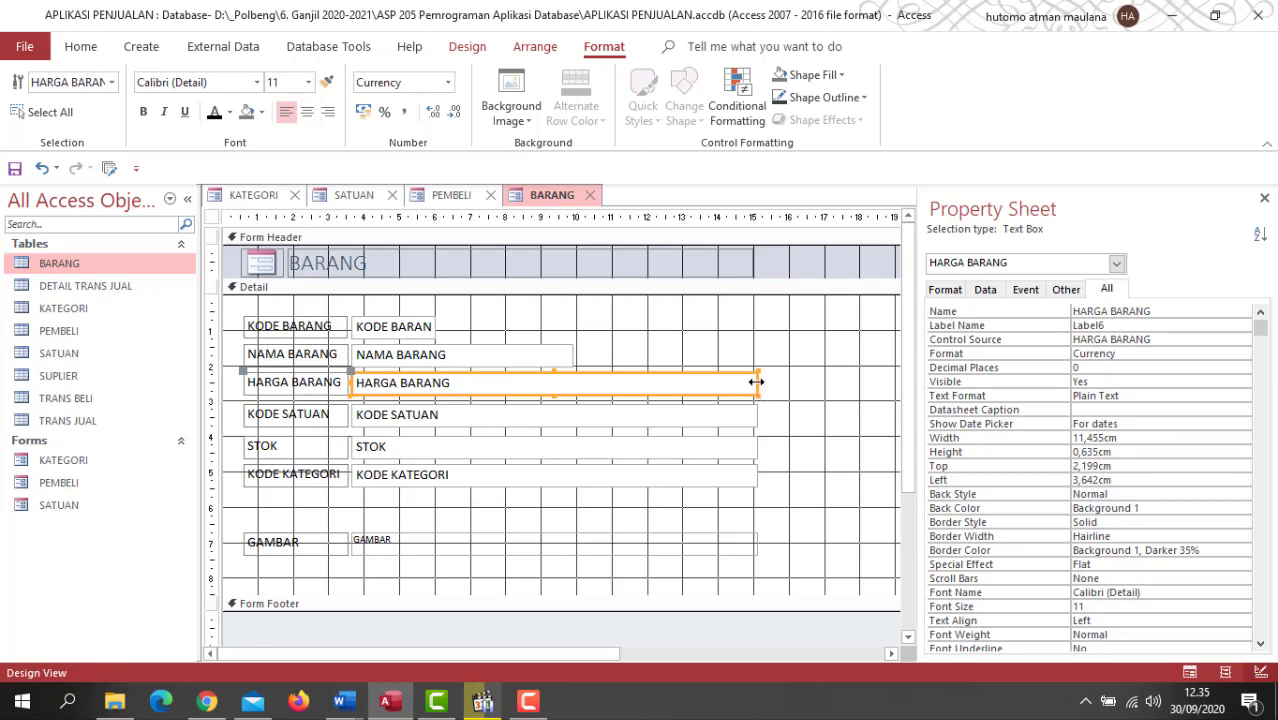
left_click_drag(756, 382, 488, 393)
left_click(565, 425)
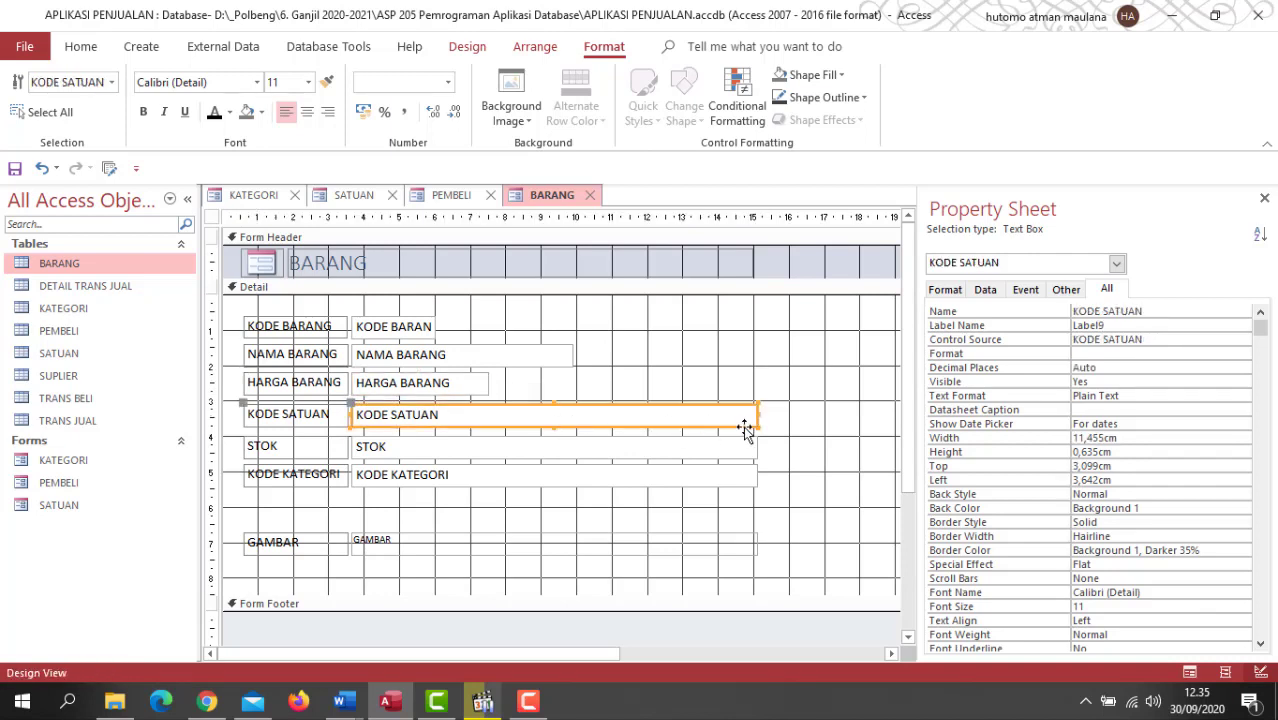
left_click_drag(755, 413, 435, 425)
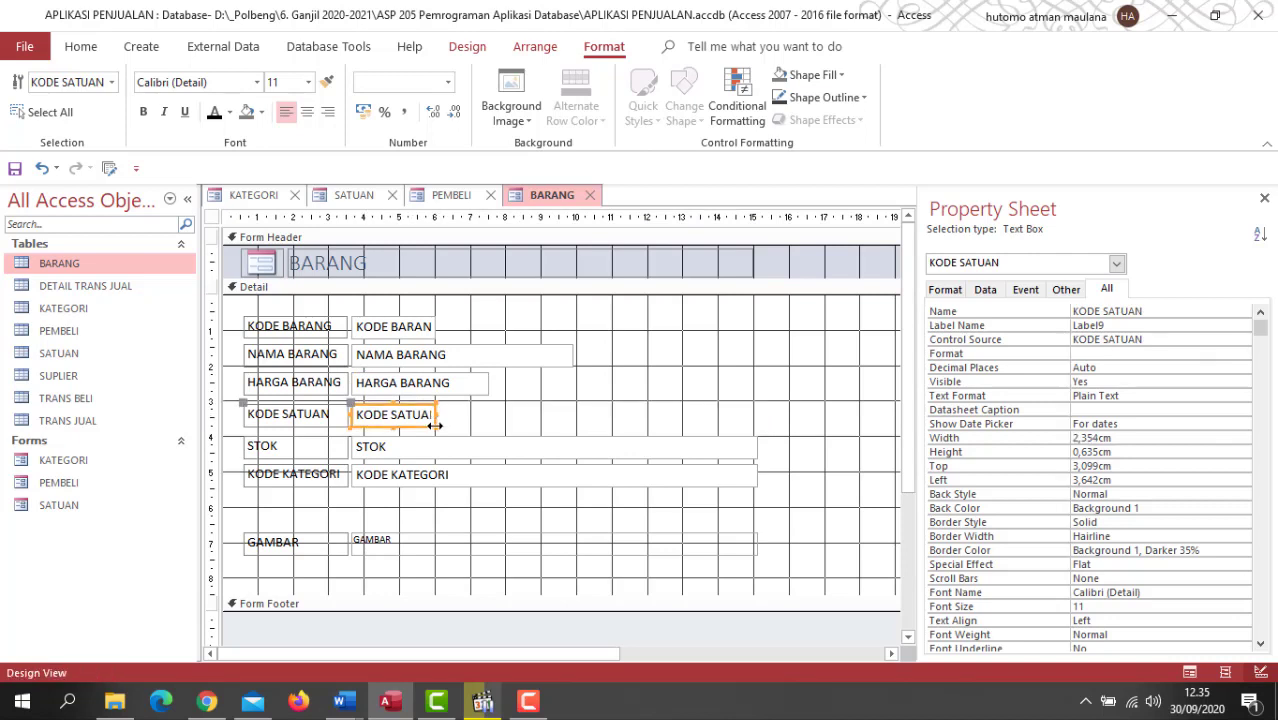
Narrow the STOK and KODE KATEGORI text boxes so their right edges sit at about the 6 cm mark.
left_click(730, 453)
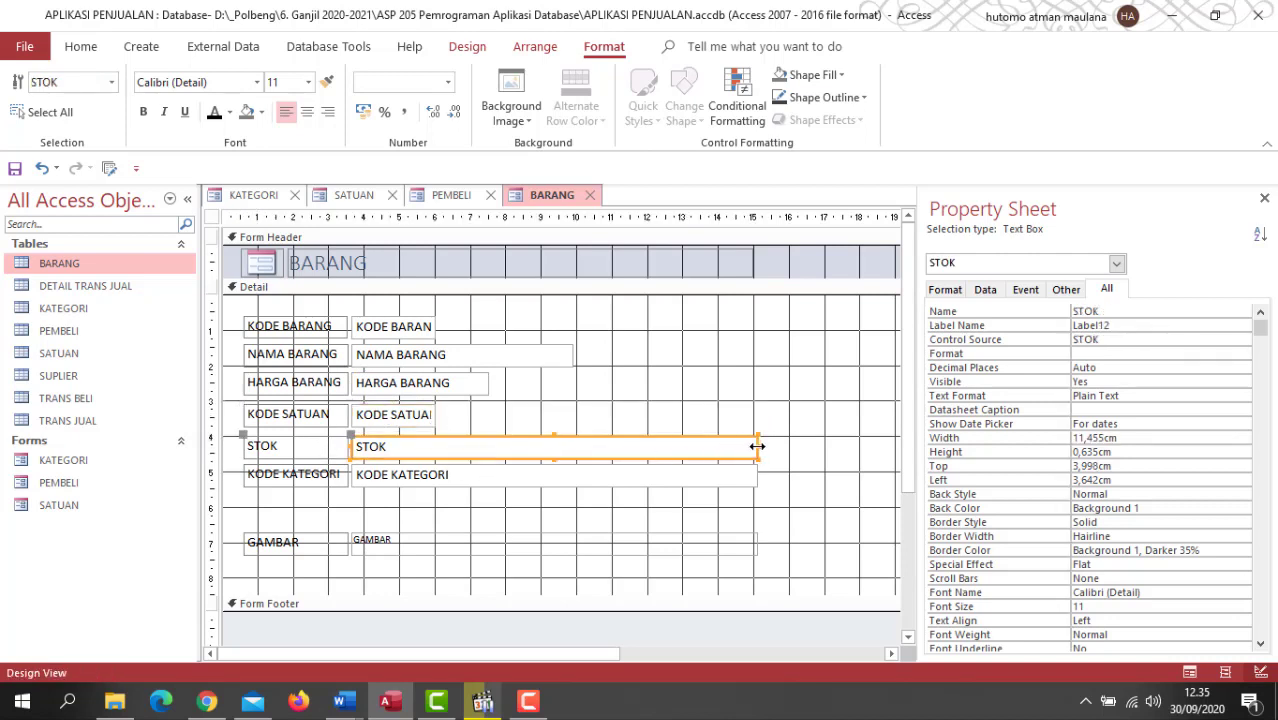
left_click_drag(757, 446, 436, 446)
left_click(510, 478)
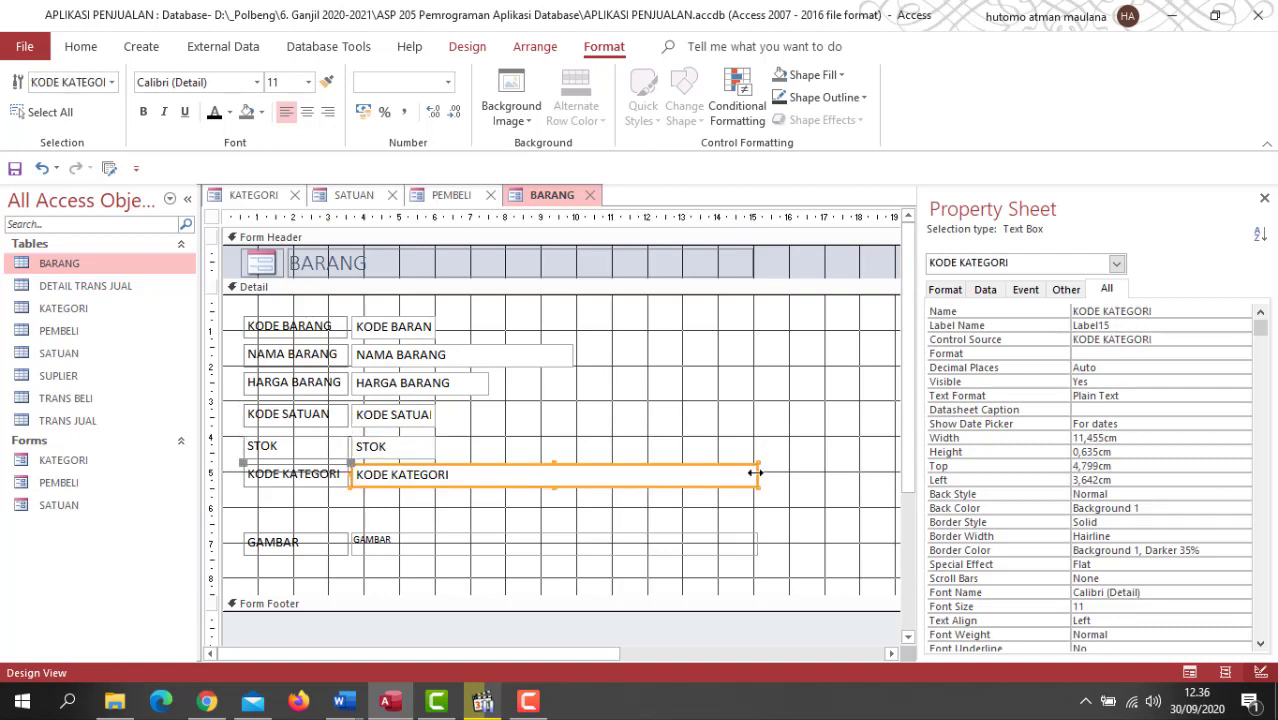
left_click_drag(755, 473, 434, 457)
left_click(313, 509)
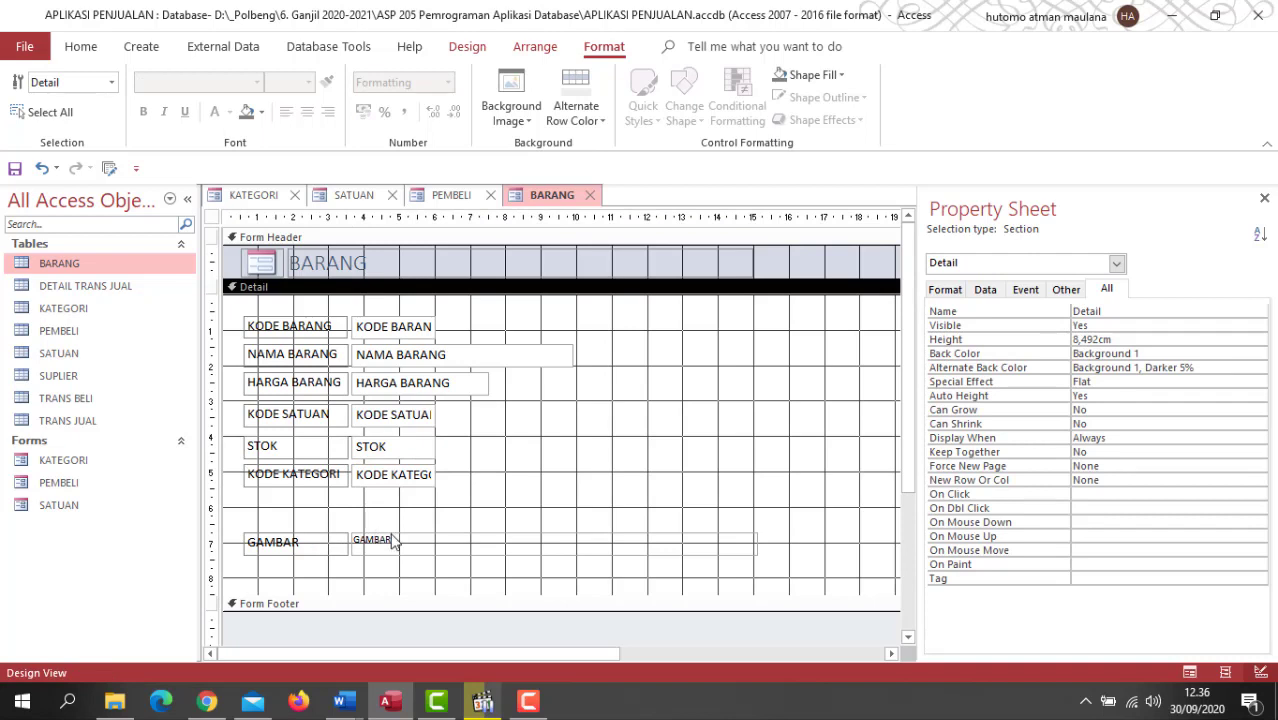
Delete the GAMBAR label and place its attachment box, resized to about 6.1 by 4.9 cm, beside the text boxes from about the 11 cm mark.
left_click(284, 537)
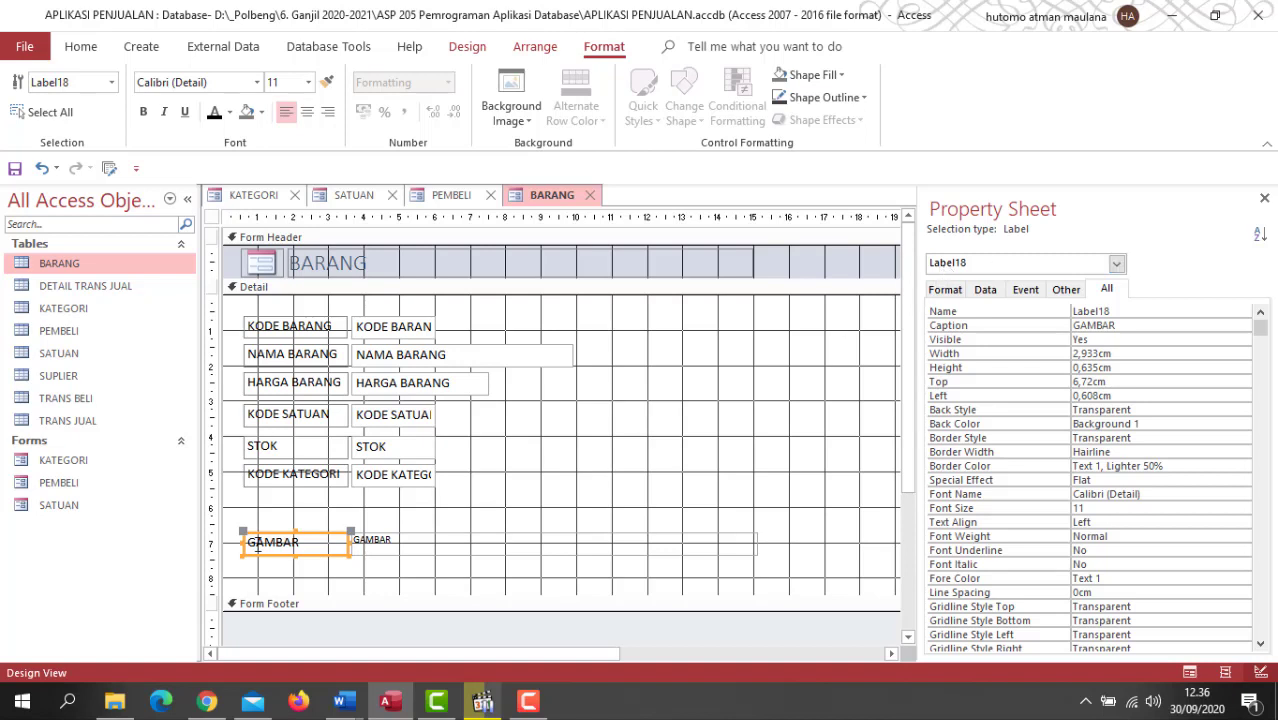
key("Delete")
left_click_drag(426, 540, 614, 306)
left_click_drag(714, 330, 690, 471)
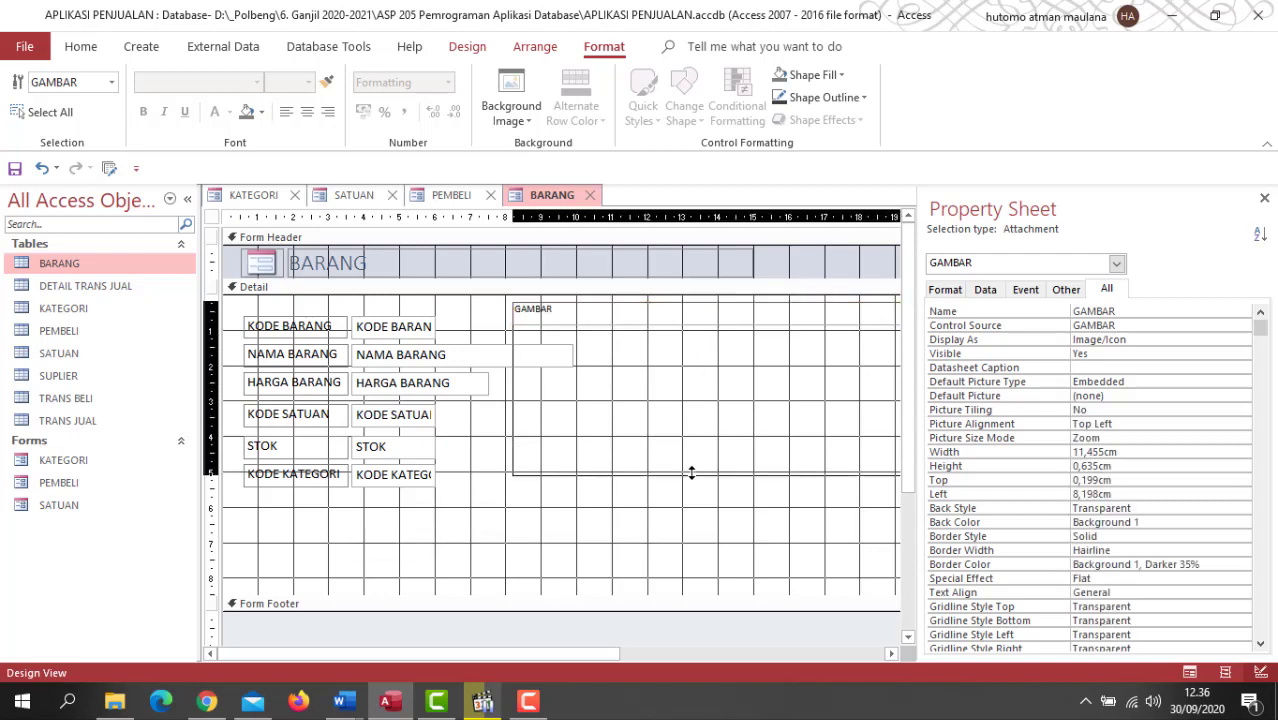
left_click_drag(736, 314, 682, 324)
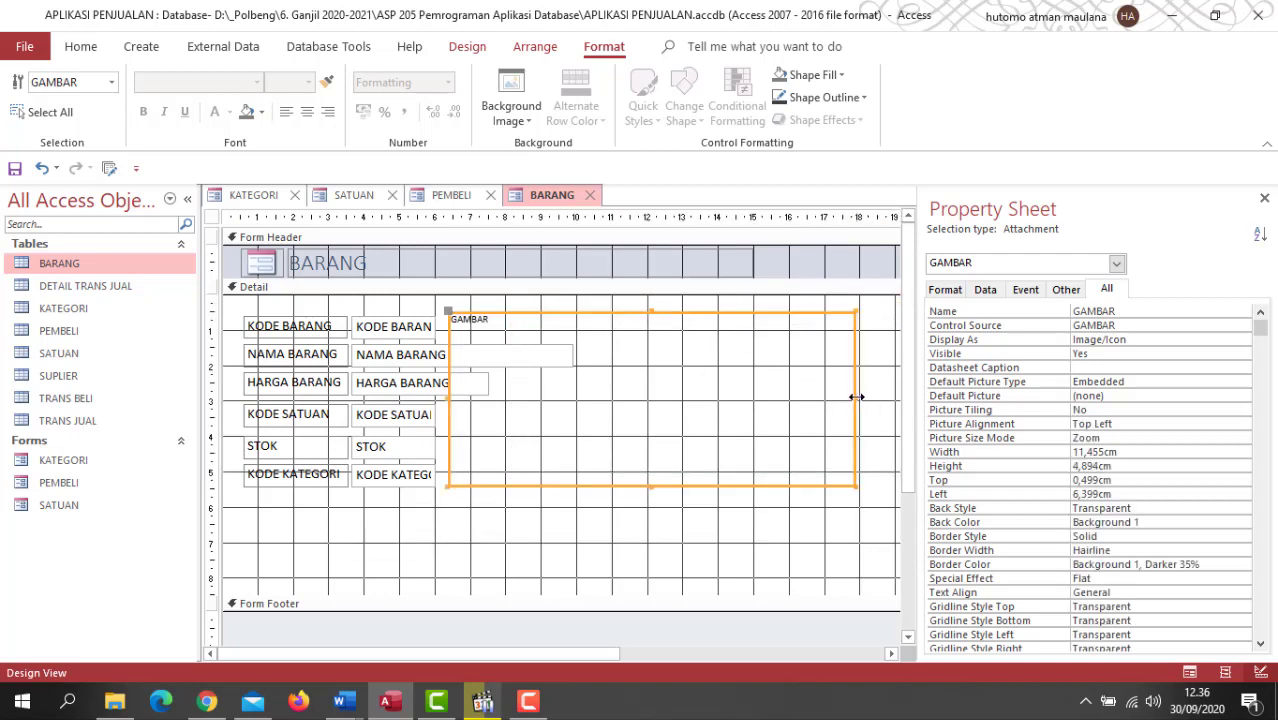
left_click_drag(856, 397, 665, 397)
left_click_drag(621, 315, 787, 321)
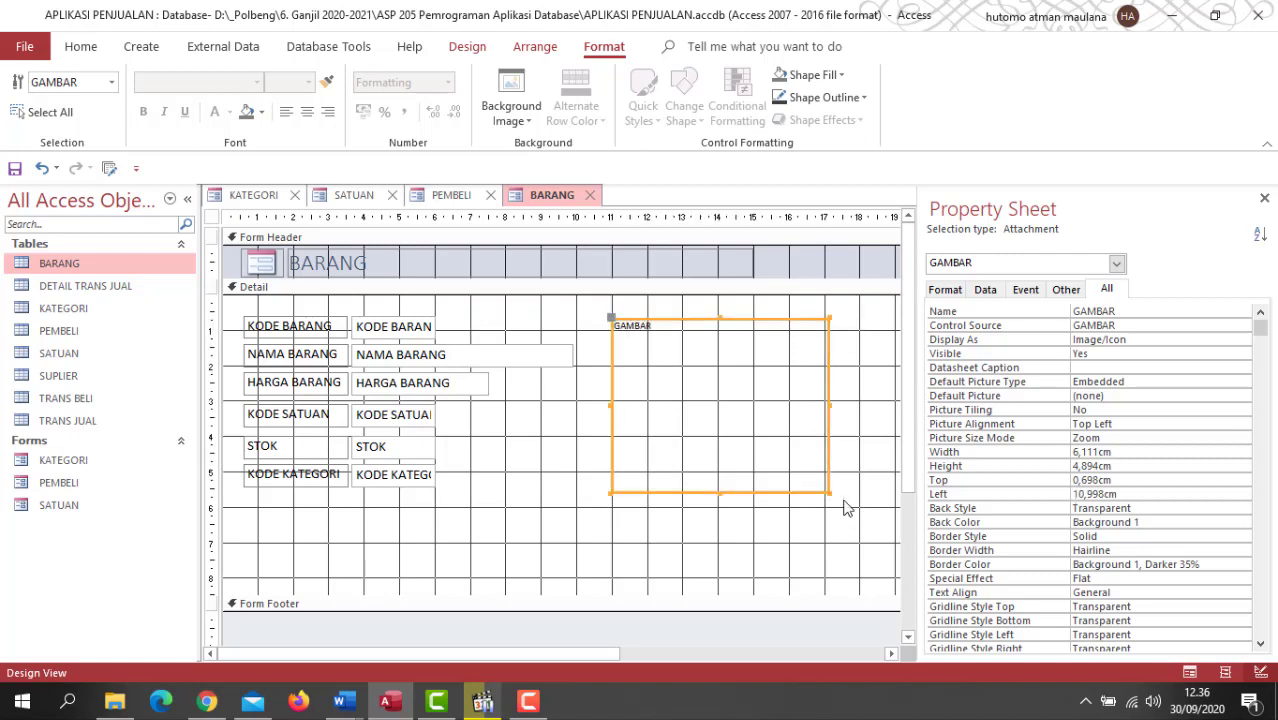
Resize the GAMBAR attachment box to about 6.2 by 4.6 cm and narrow the form to the 18 cm mark.
mouse_move(829, 492)
left_mouse_down()
mouse_move(810, 462)
mouse_move(834, 483)
left_mouse_up()
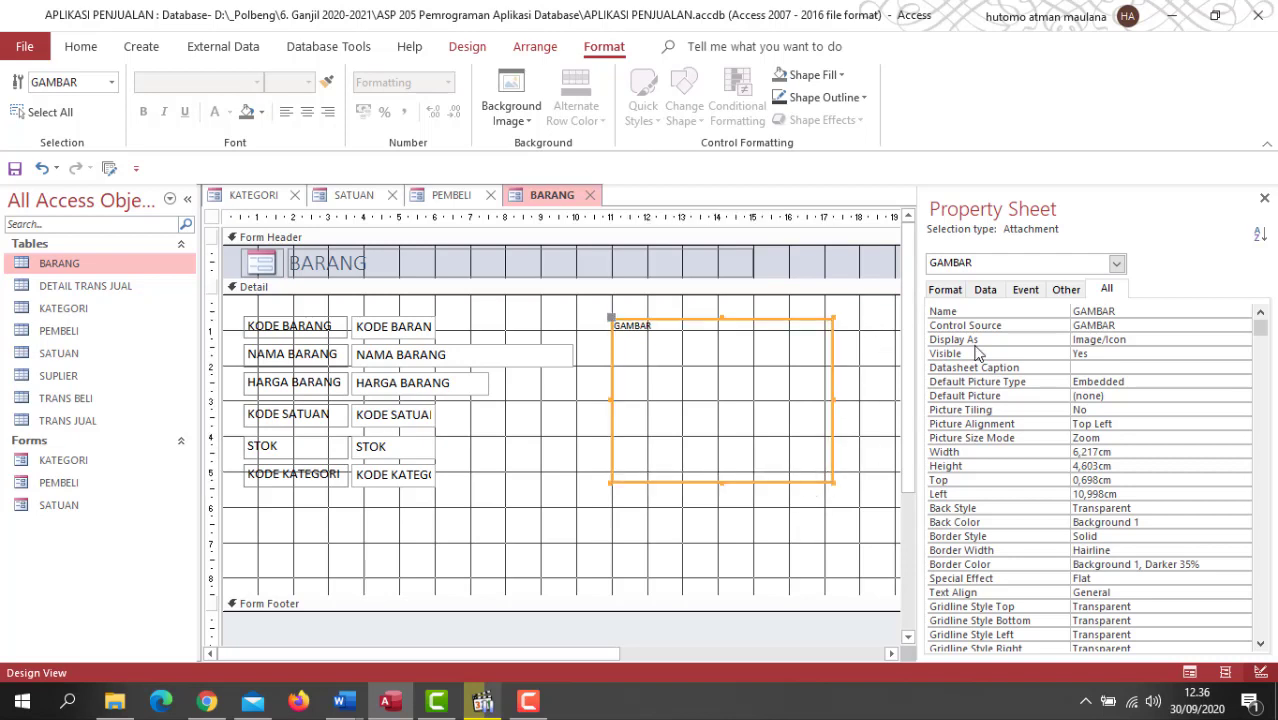
left_click(1264, 198)
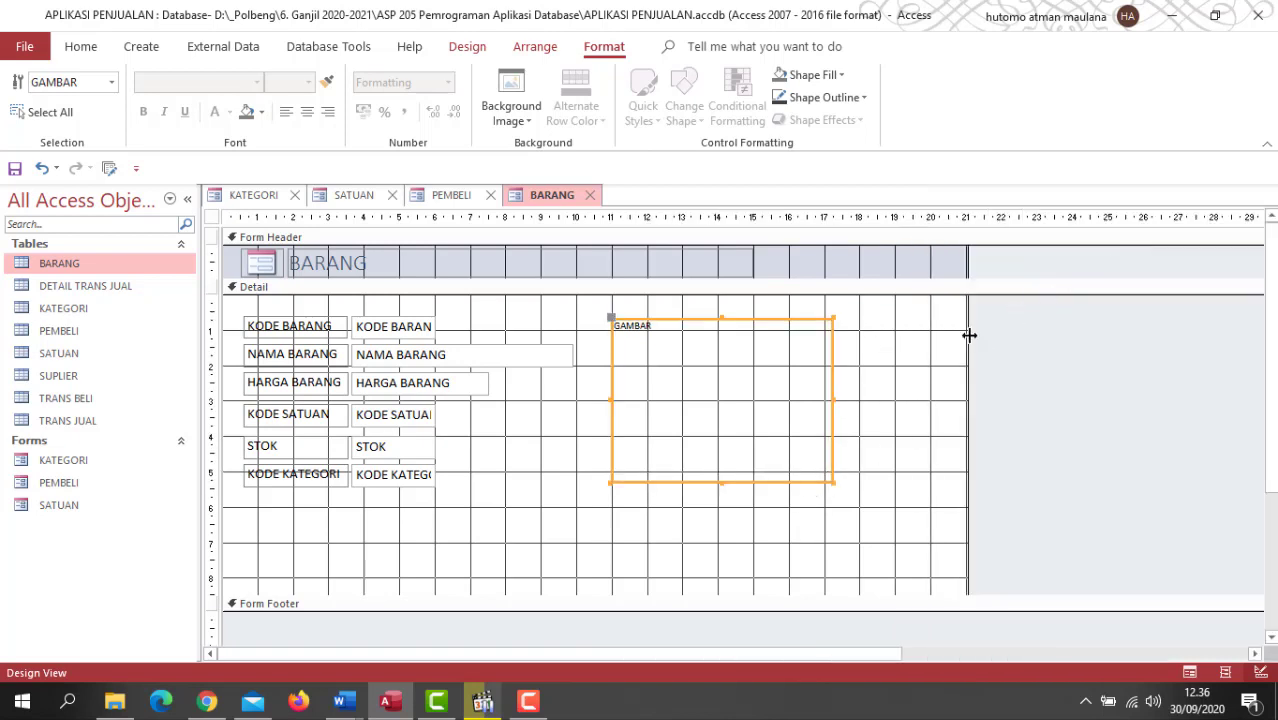
left_click(964, 322)
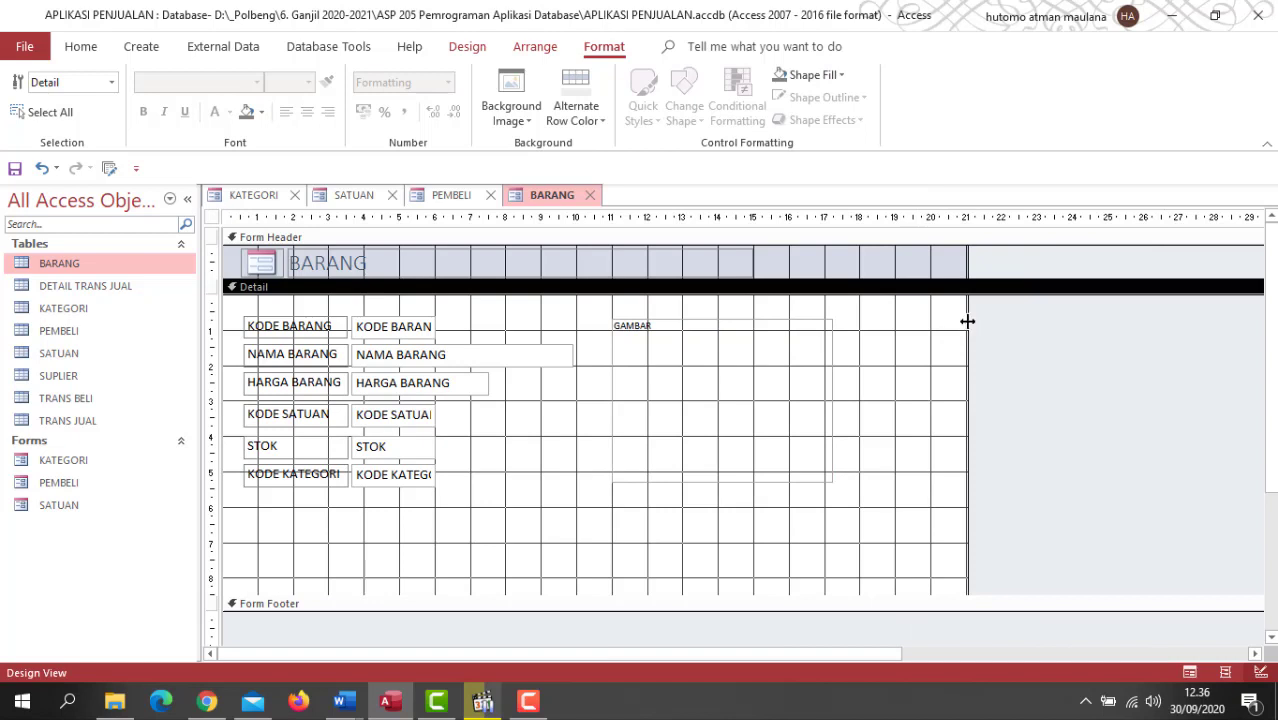
left_click_drag(967, 321, 859, 322)
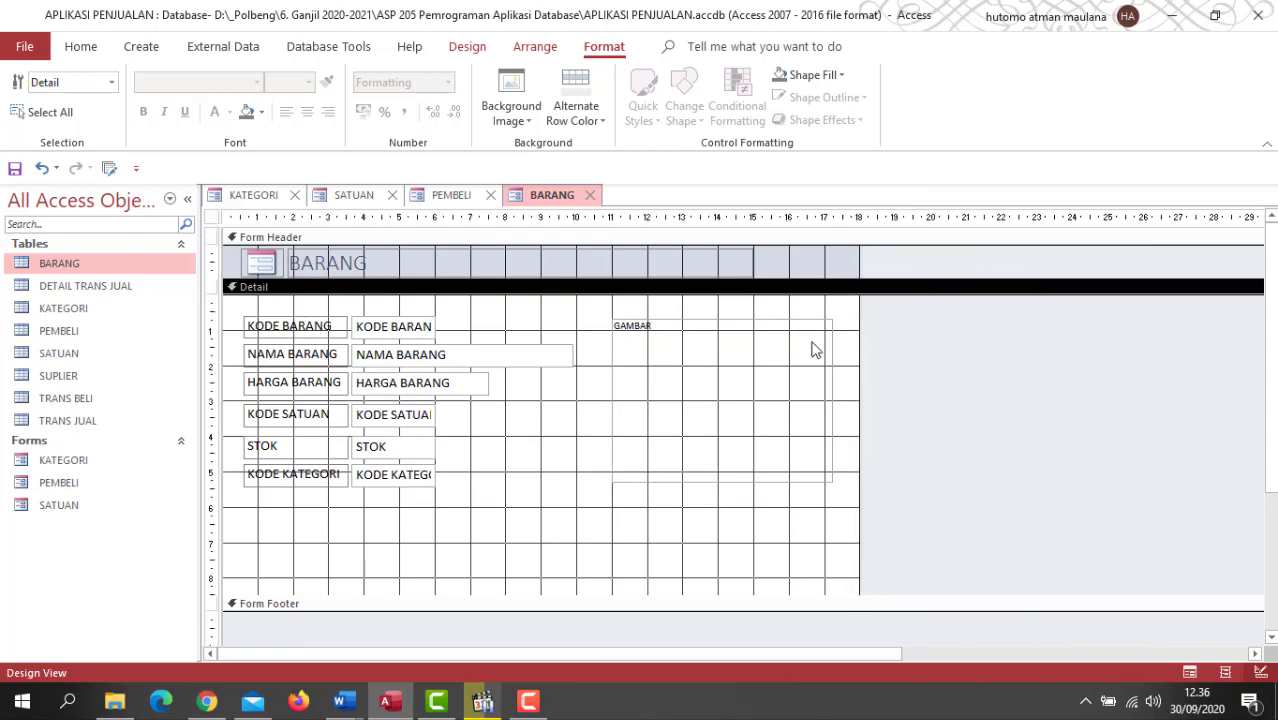
Save the new form under the name BARANG.
left_click(414, 526)
key("ctrl+s")
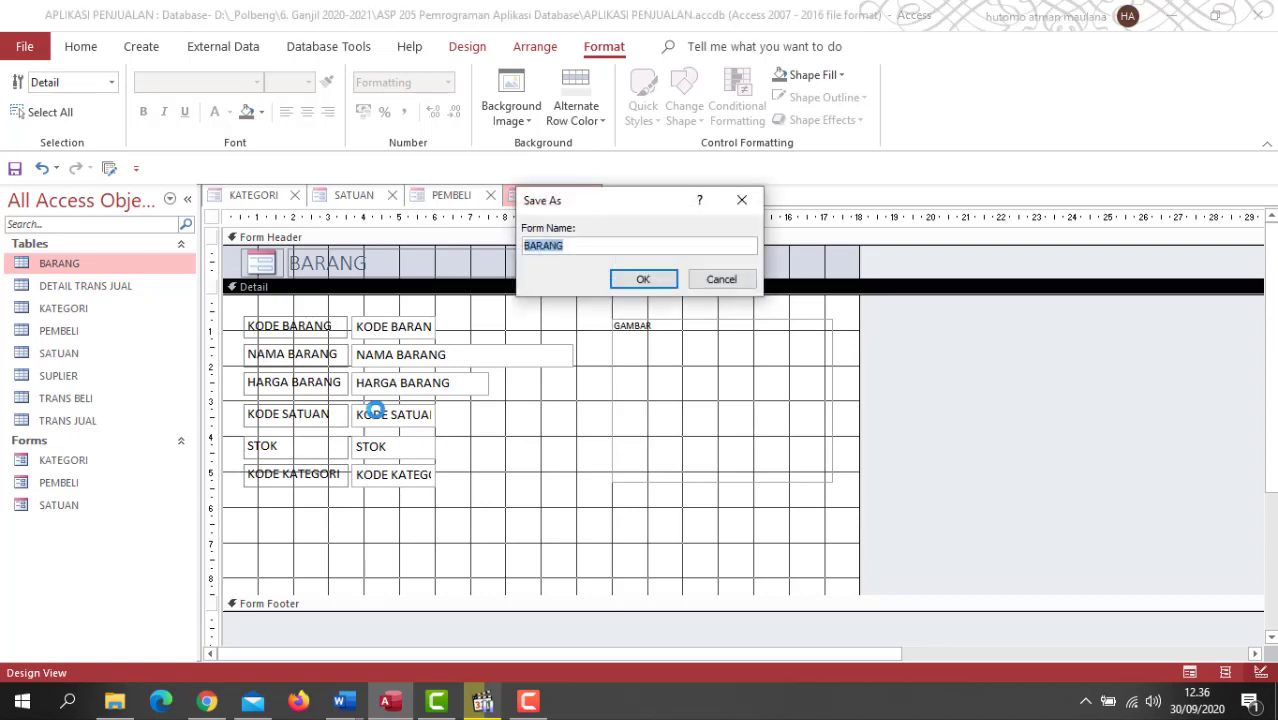
left_click(643, 282)
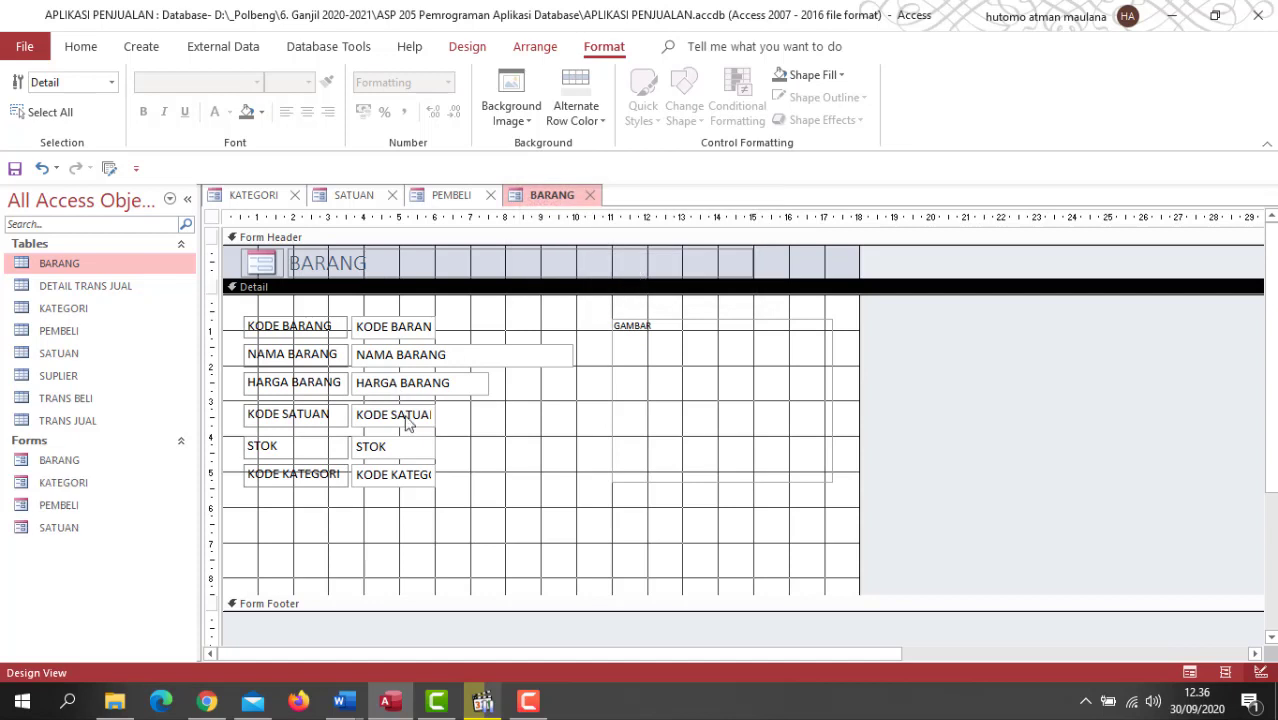
Right-align the text of all six field labels, from KODE BARANG down to KODE KATEGORI.
left_click(315, 333)
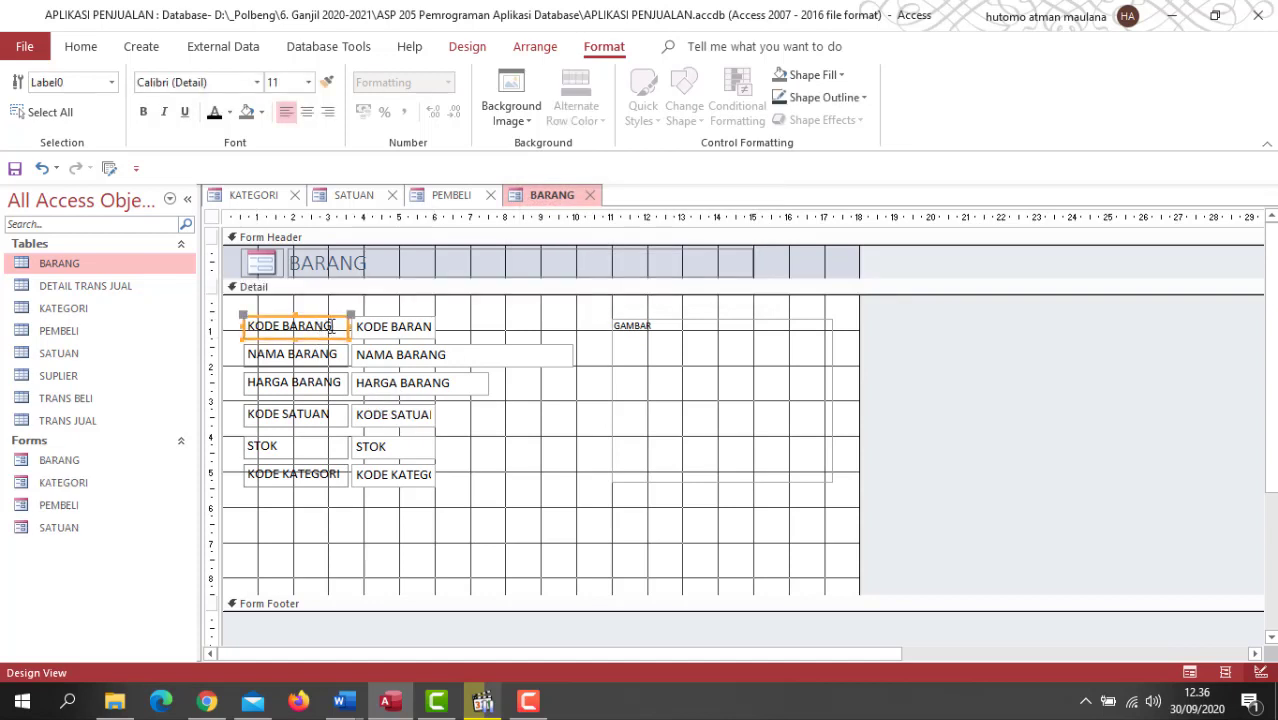
left_click(336, 330)
left_click_drag(336, 330, 219, 330)
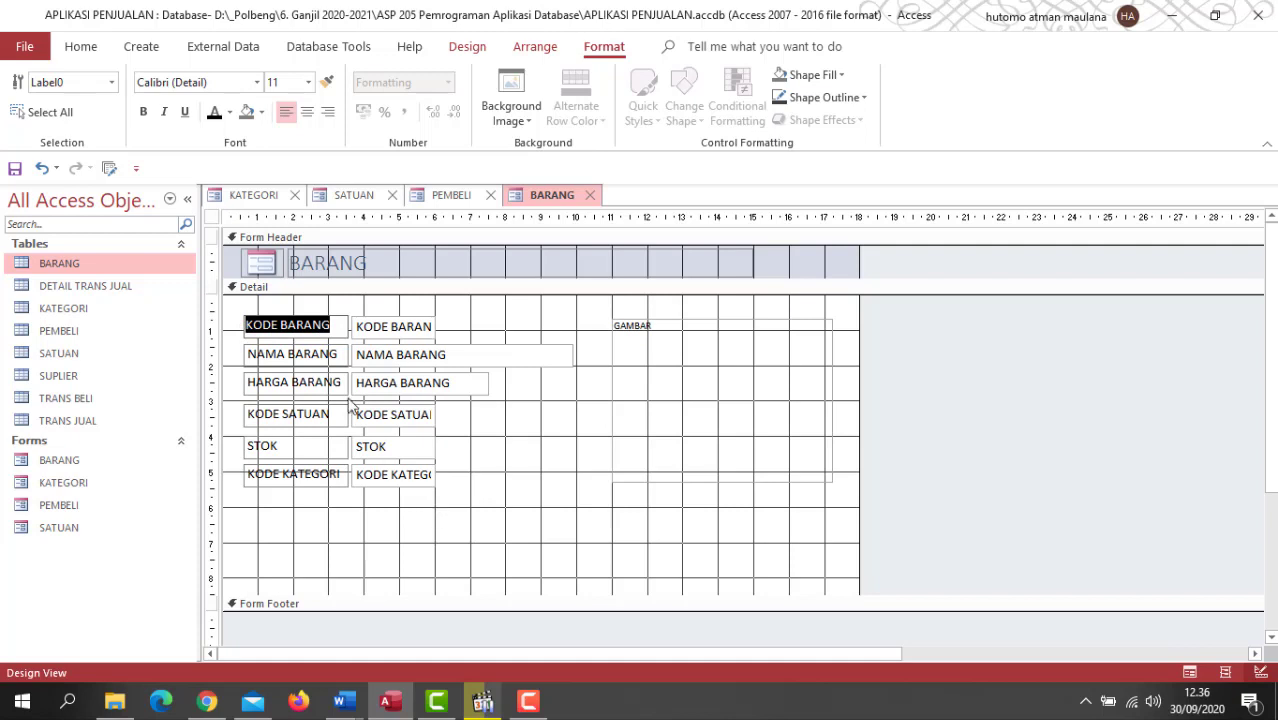
left_click(315, 358, "shift")
left_click(314, 382, "shift")
left_click(310, 415, "shift")
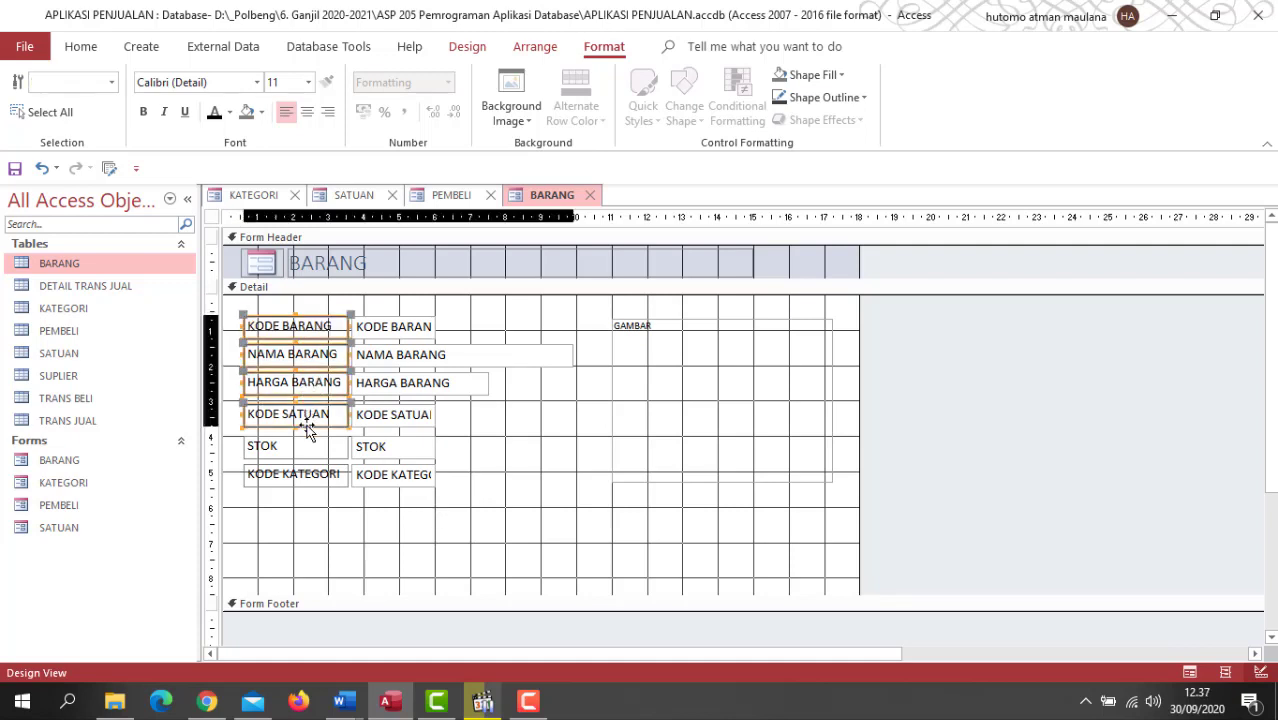
left_click(305, 447, "shift")
left_click(310, 476, "shift")
left_click(327, 111)
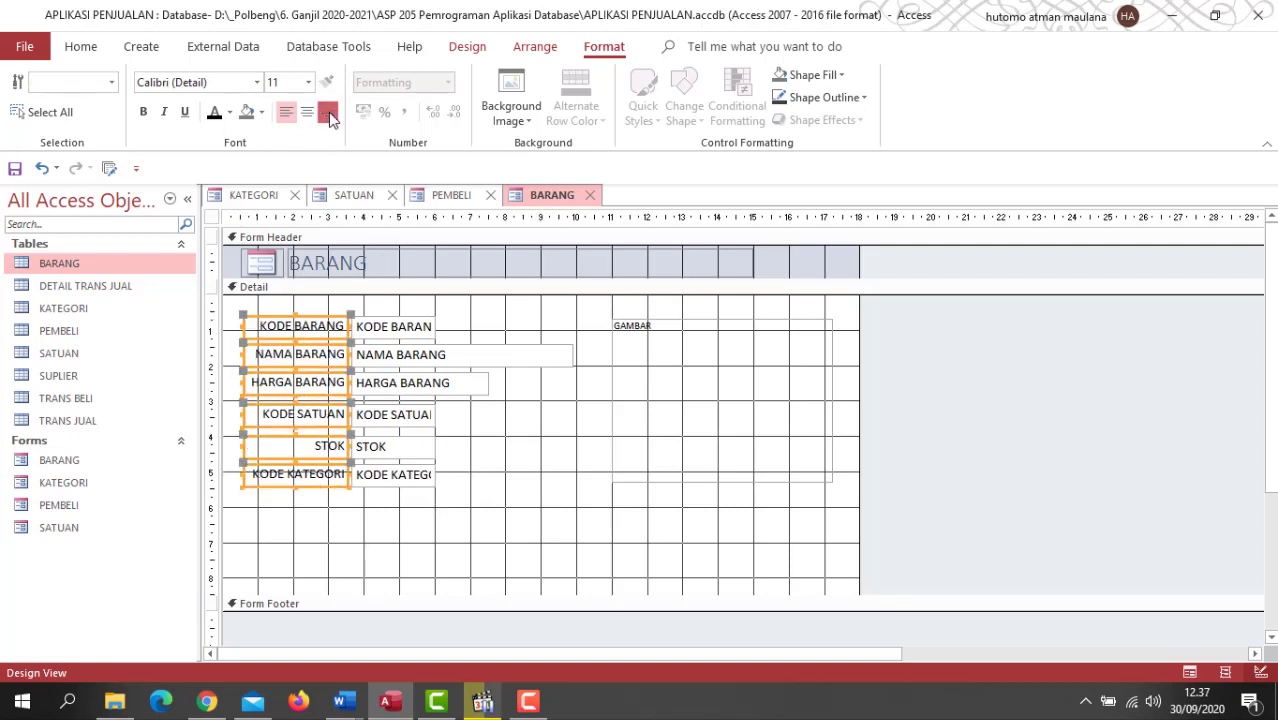
Change the KODE BARANG label's caption to "Kode Barang:".
double_click(326, 330)
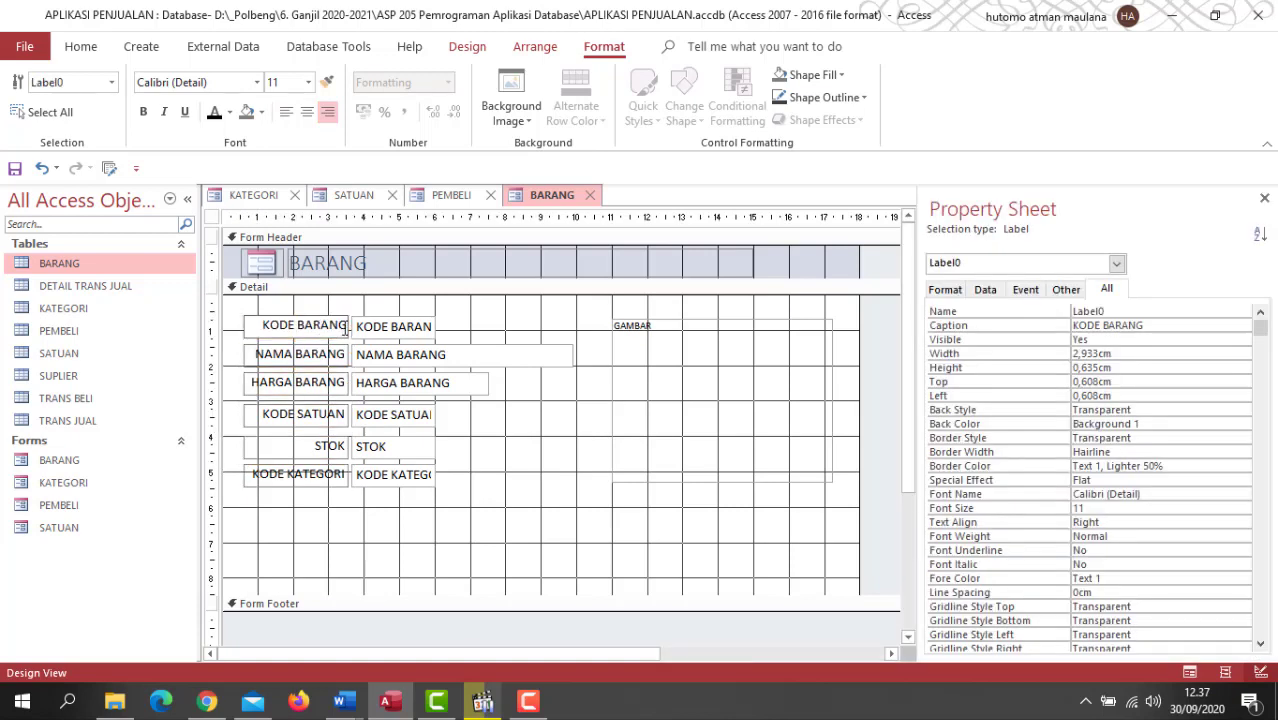
left_click_drag(347, 328, 270, 327)
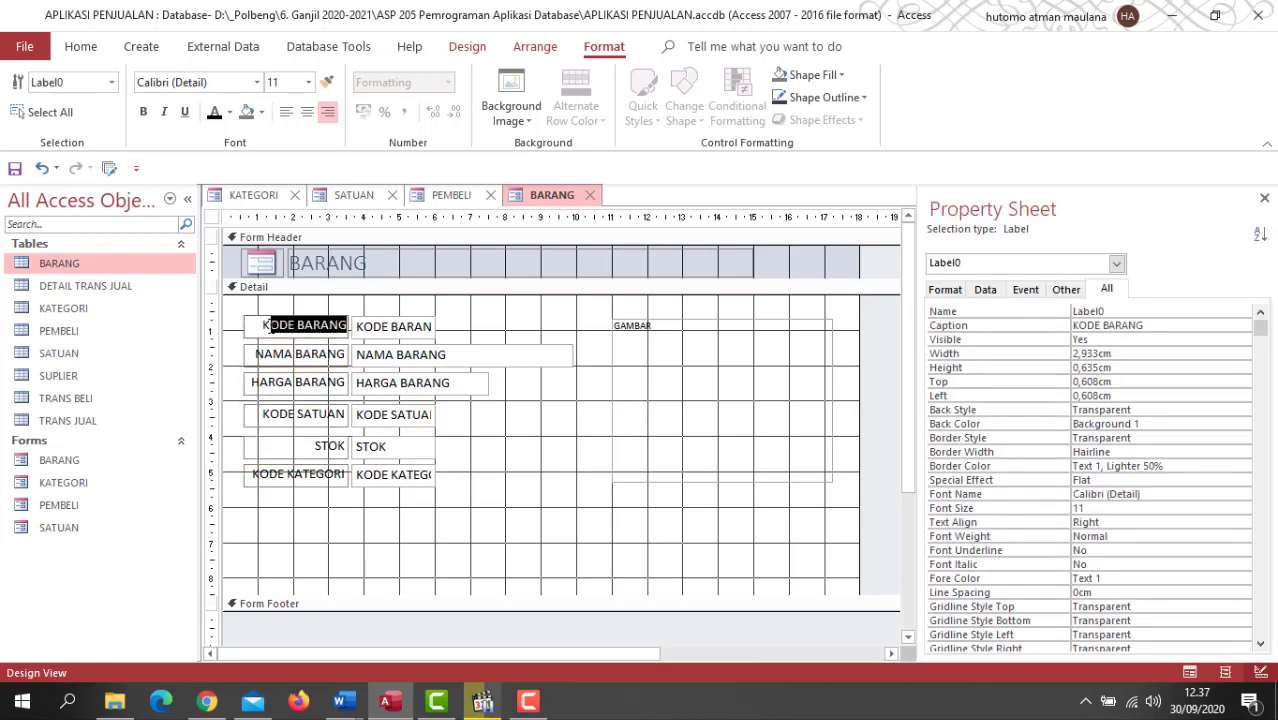
type("ode Bar")
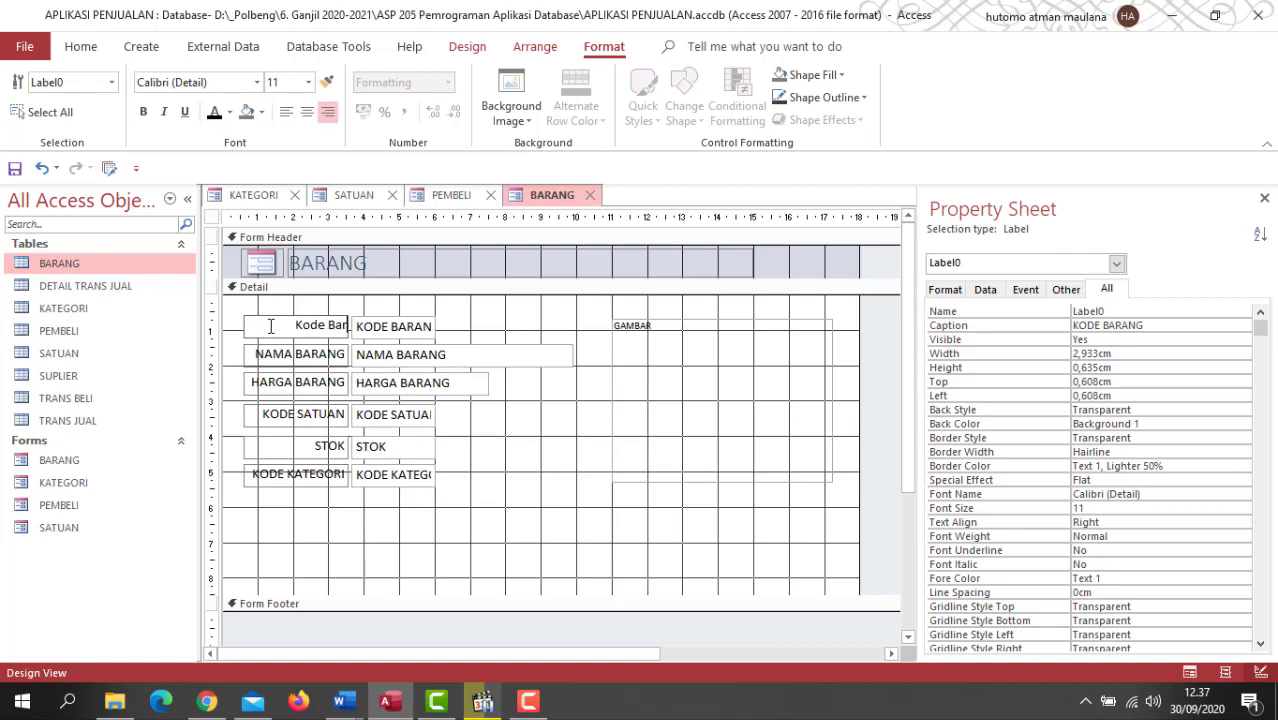
type("ang:")
Change the NAMA BARANG label's caption to "Nama Barang:".
left_click(302, 358)
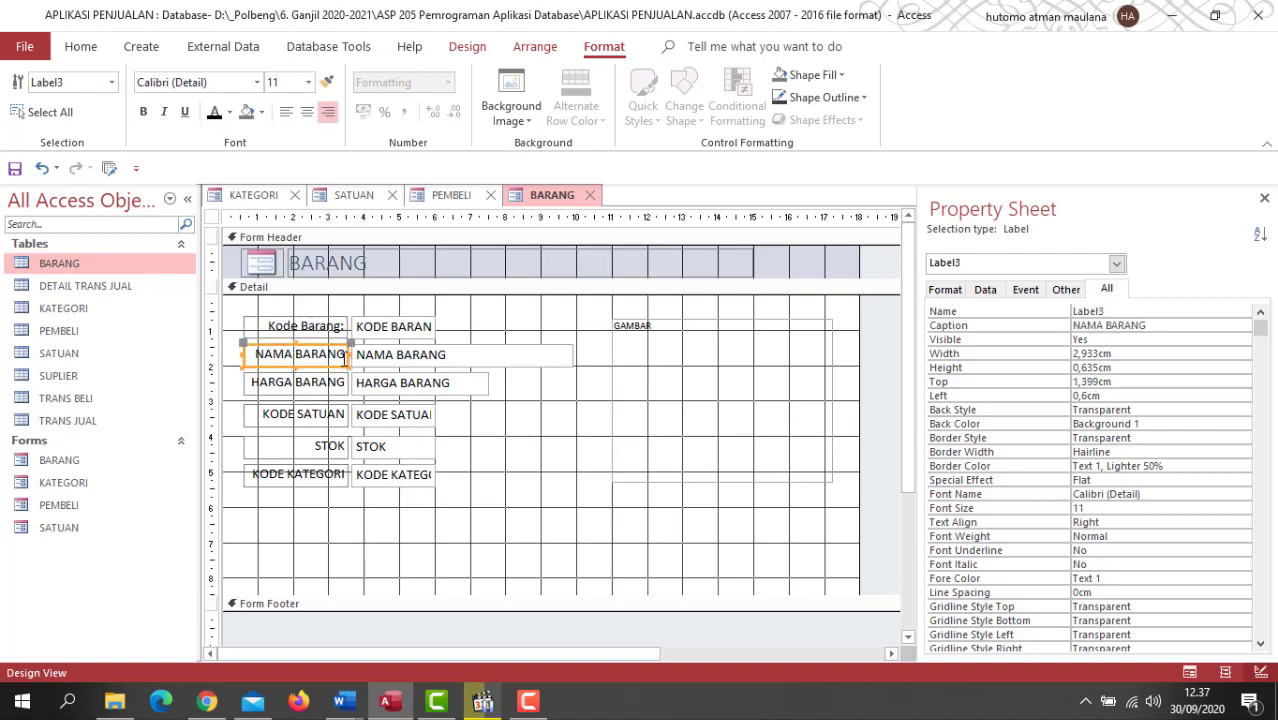
left_click(319, 355)
left_click_drag(339, 355, 240, 343)
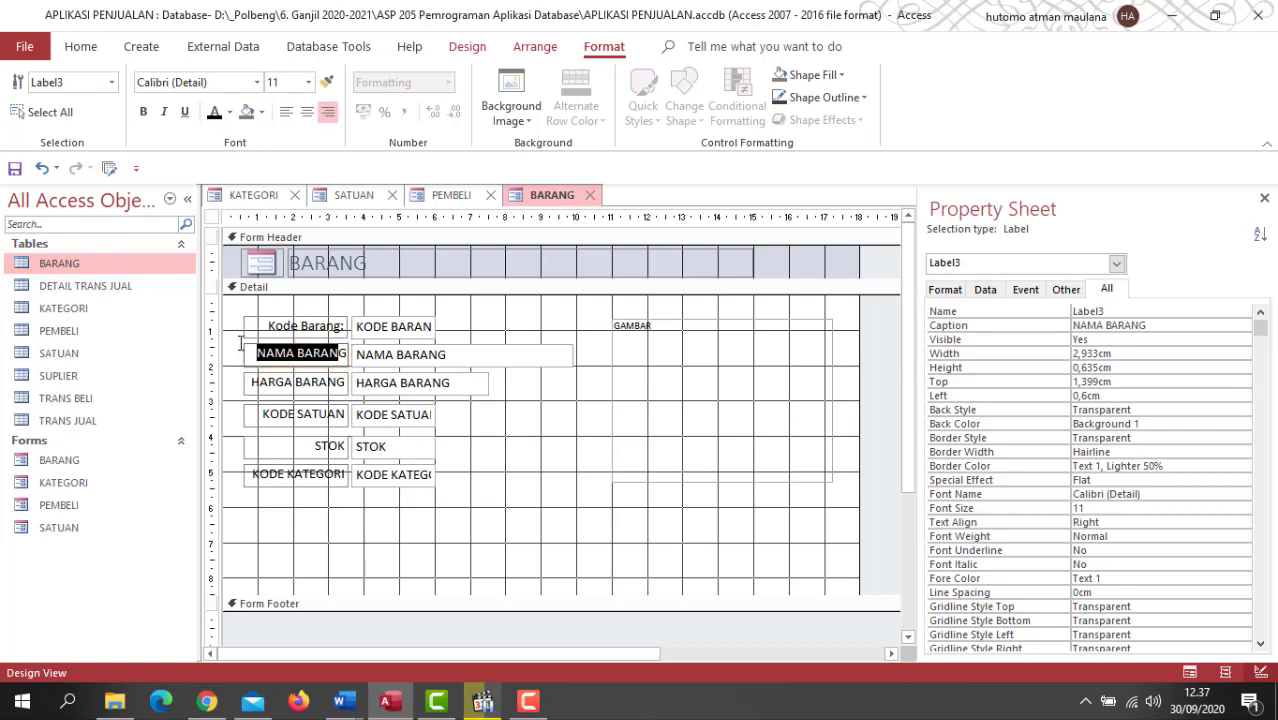
type("Nama")
type(" BarangG")
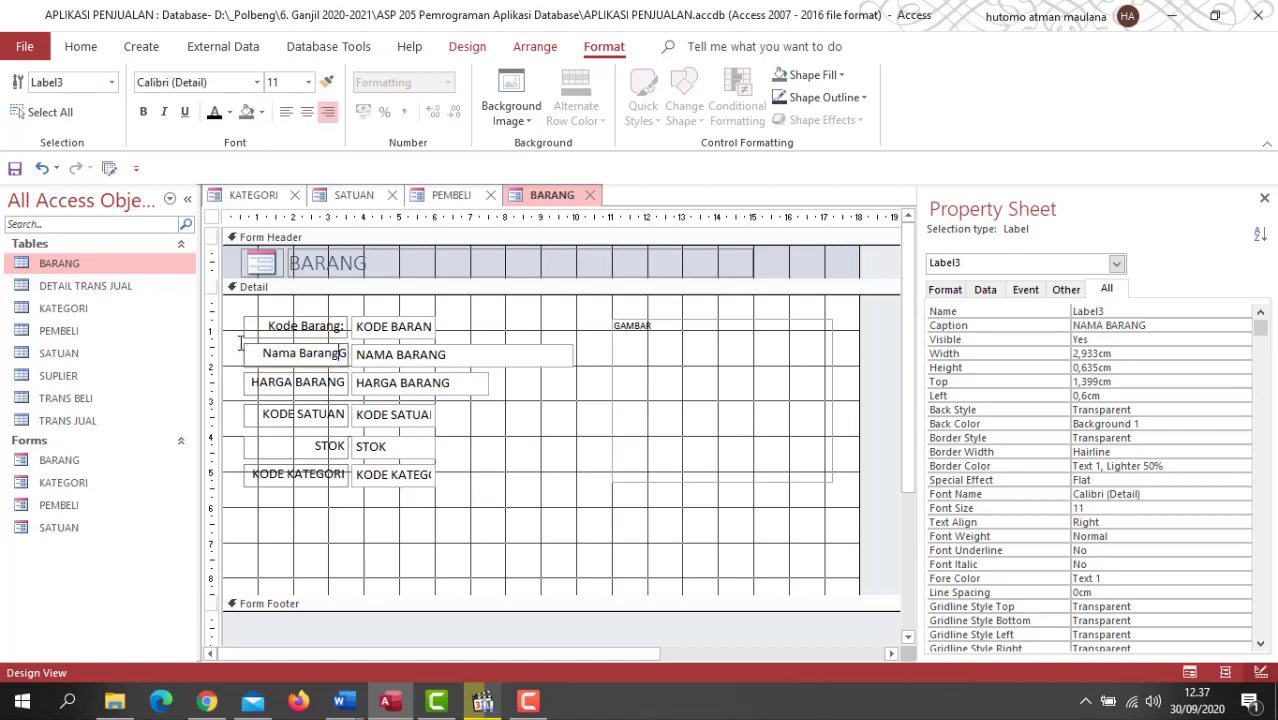
key("Delete")
type(":")
Change the HARGA BARANG label's caption to "Harga:".
left_click(342, 386)
left_click(345, 388)
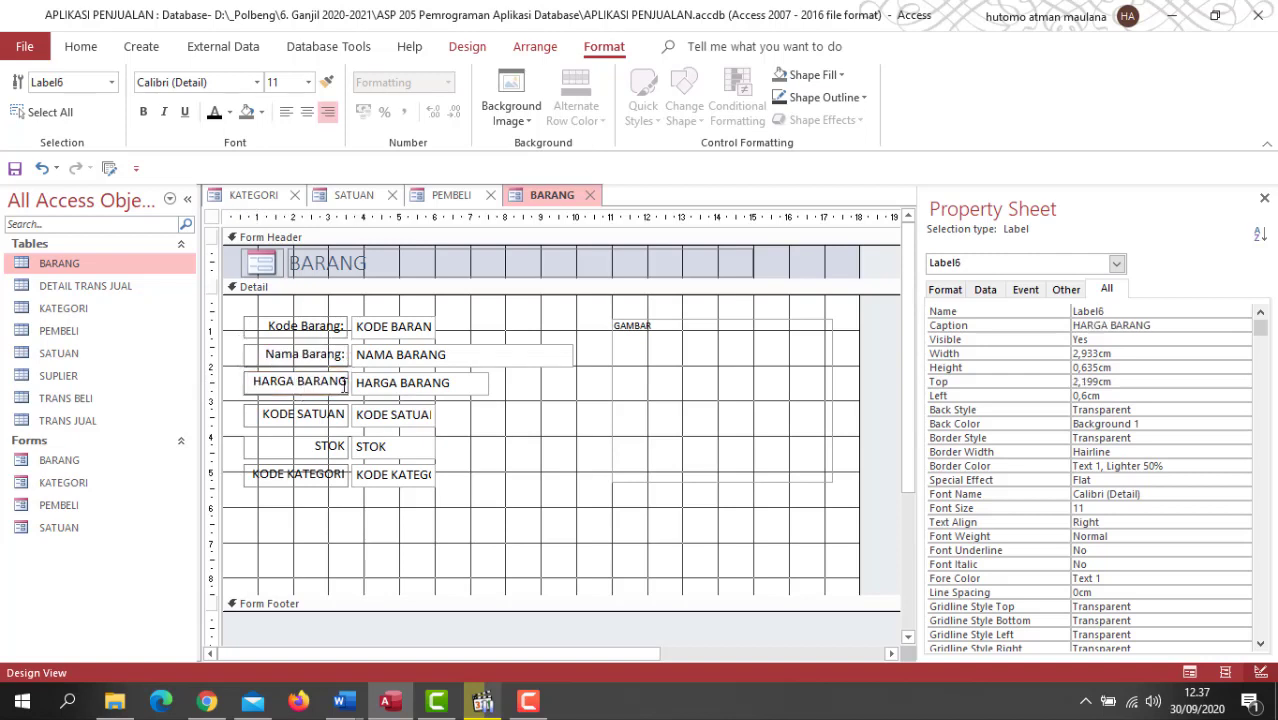
left_click_drag(345, 387, 224, 373)
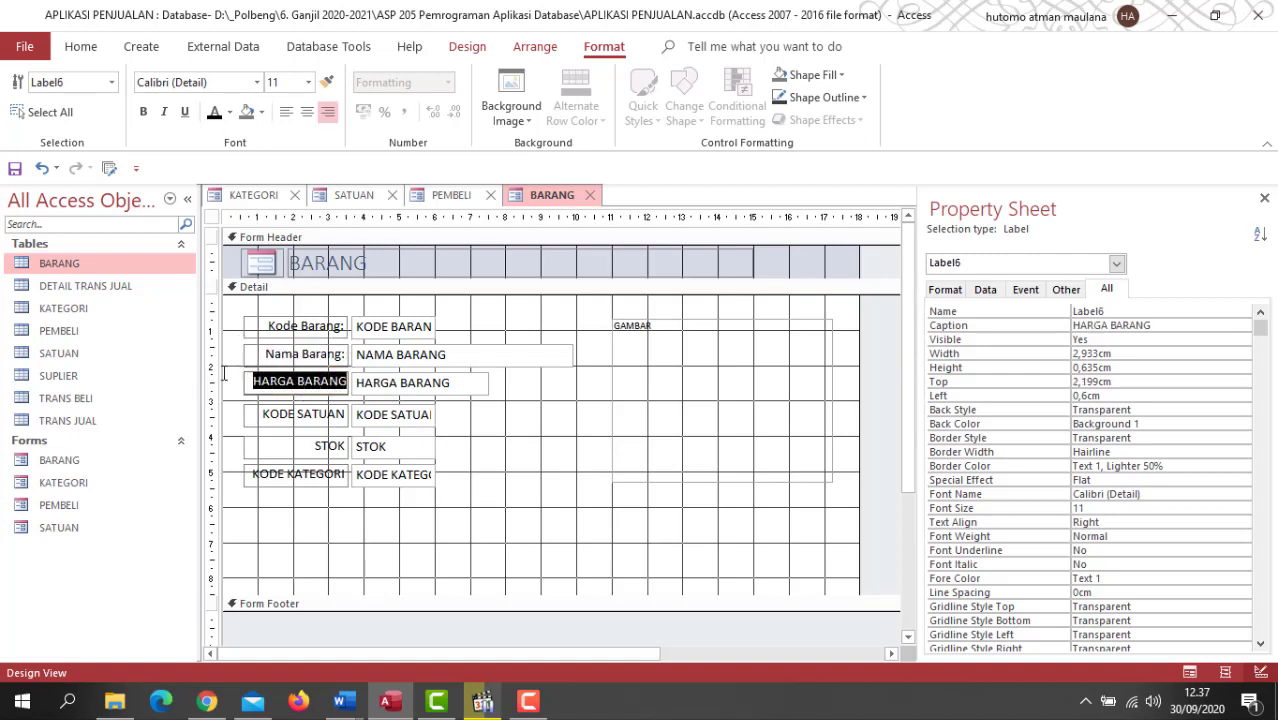
type("Harga")
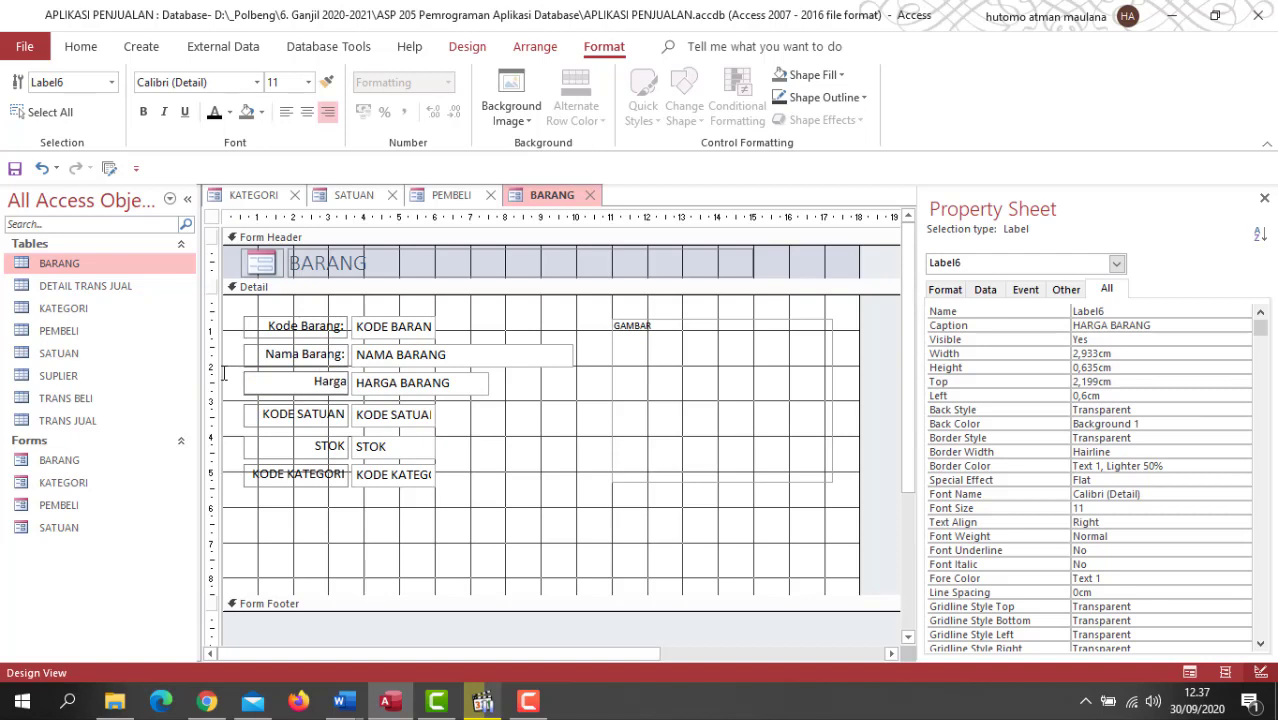
type(":")
Change the KODE SATUAN label's caption to "Satuan:".
left_click(310, 413)
double_click(310, 413)
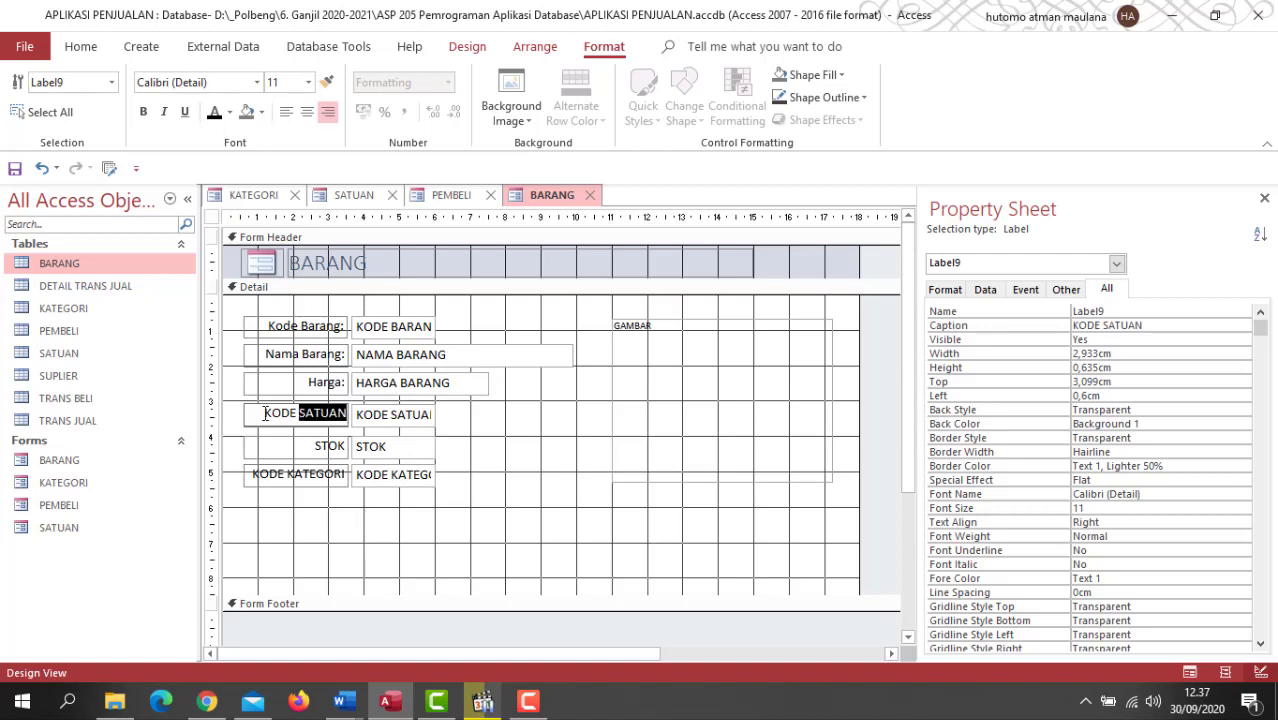
left_click_drag(265, 413, 387, 427)
type("Satuan")
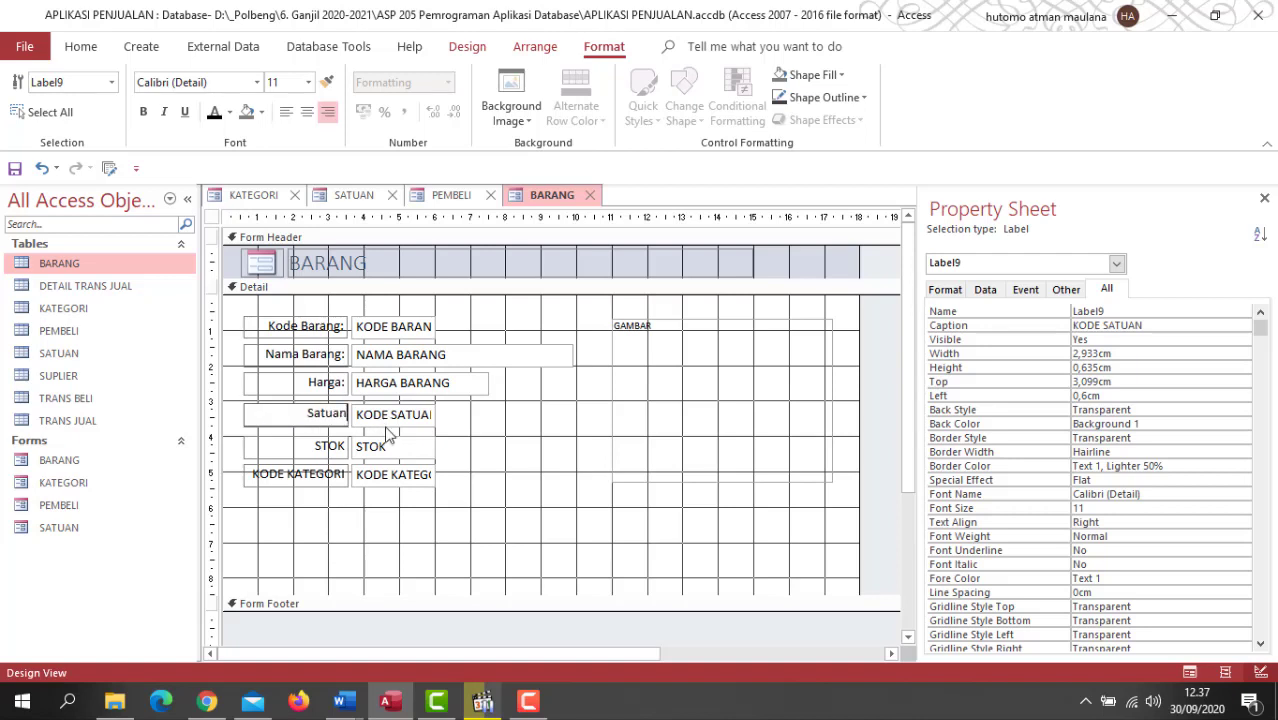
type(":")
Change the STOK label's caption to "Stok:" and the KODE KATEGORI label's caption to "Kategori:".
left_click(318, 446)
left_click_drag(318, 446, 360, 437)
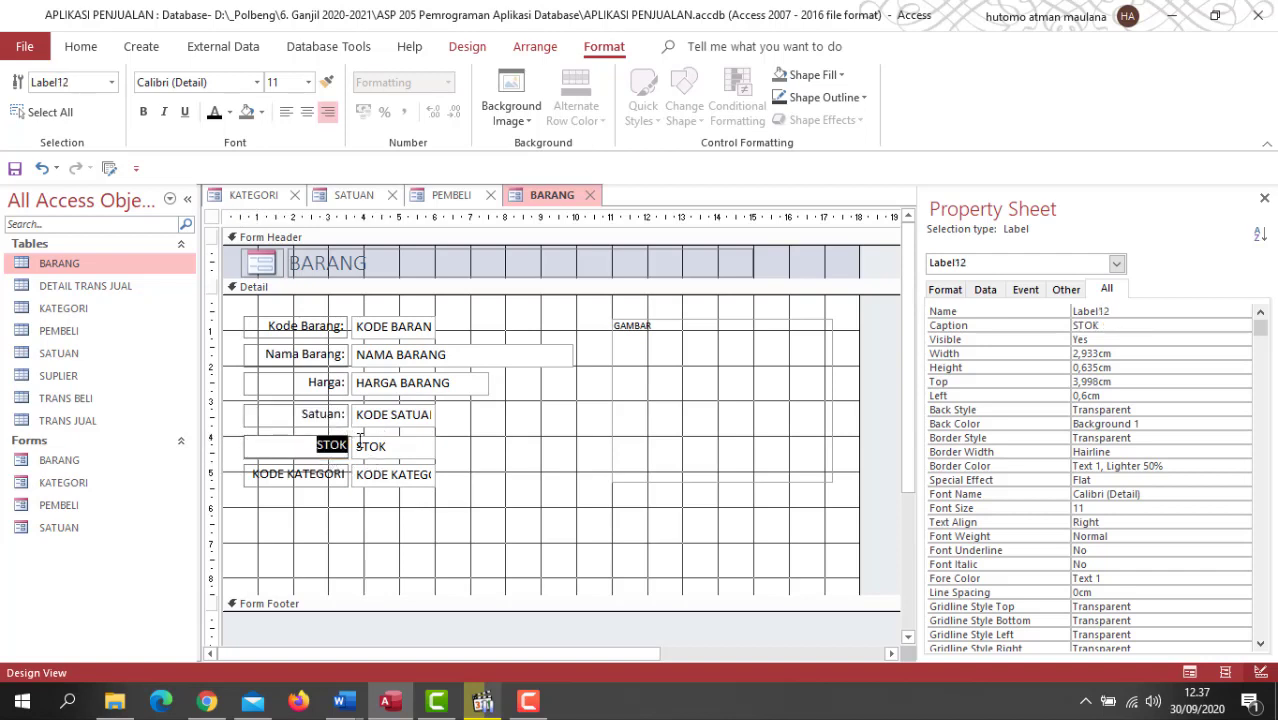
type("Stok:")
left_click(320, 482)
left_click_drag(260, 478, 390, 484)
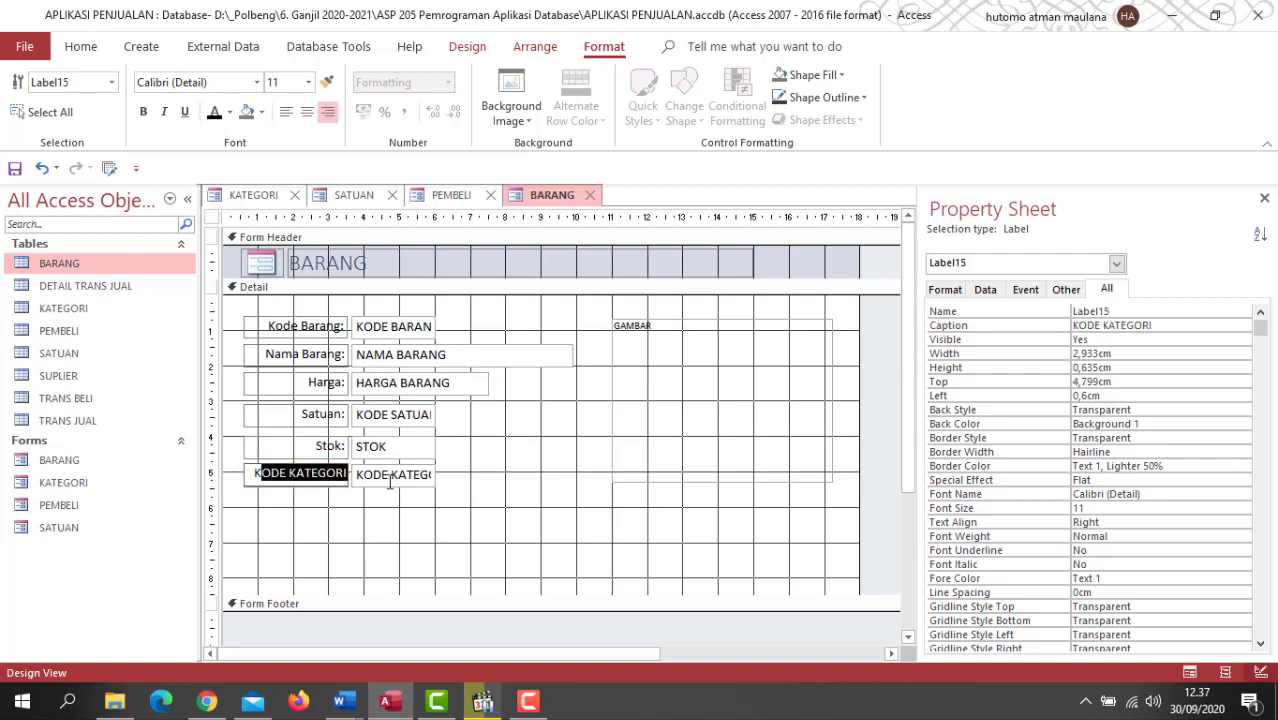
key("BackSpace")
key("BackSpace")
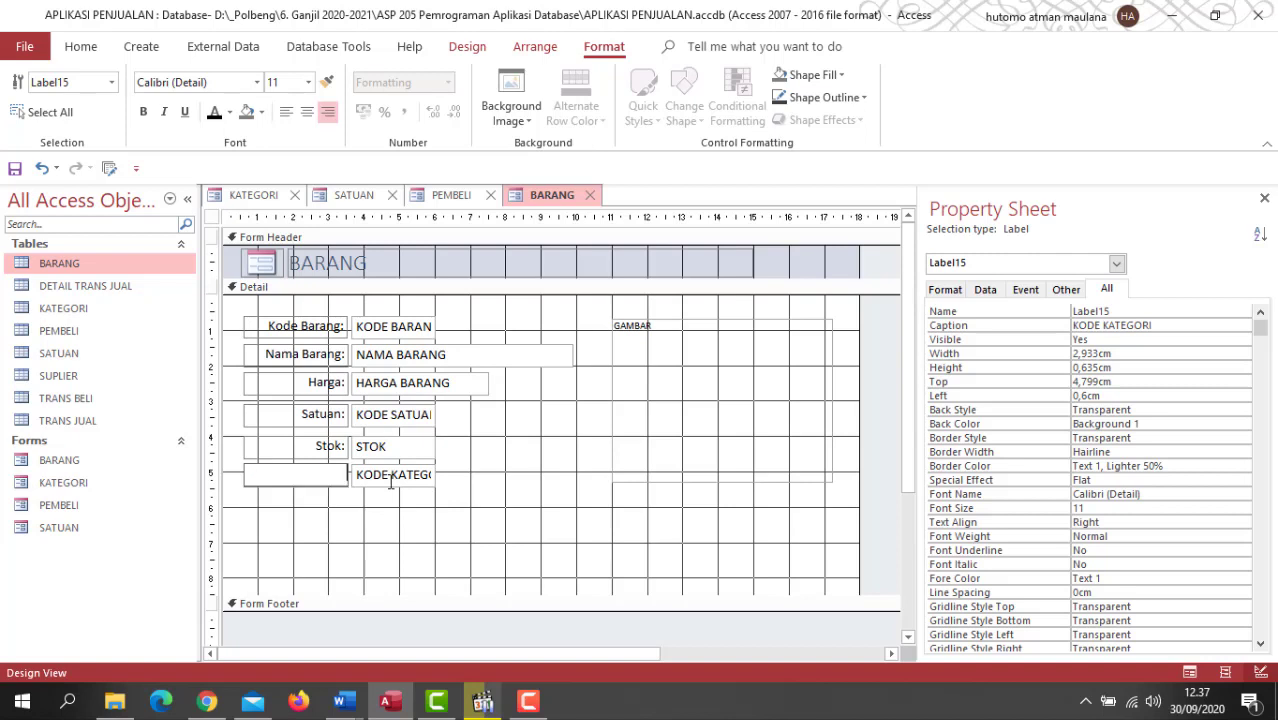
type("Kategori:")
left_click(460, 460)
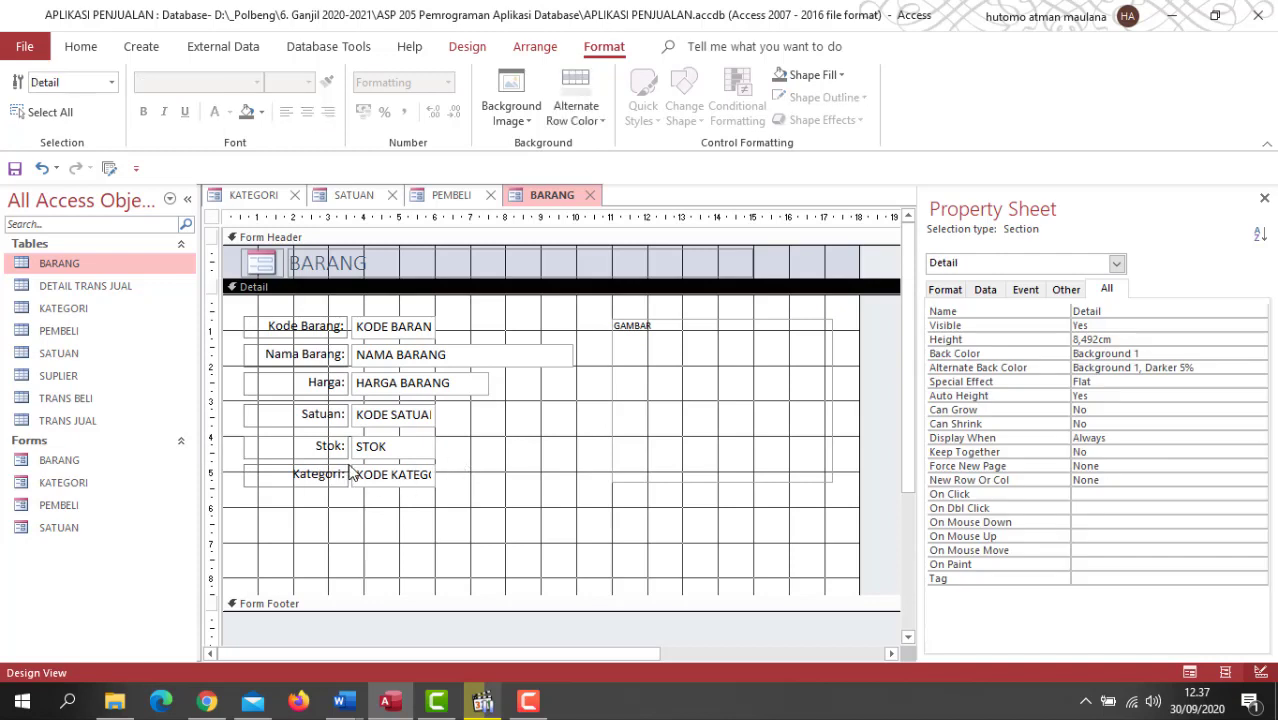
Swap the last two rows so the Kategori label and text box sit directly below Satuan, with the Stok pair beneath them.
left_click_drag(452, 478, 268, 476)
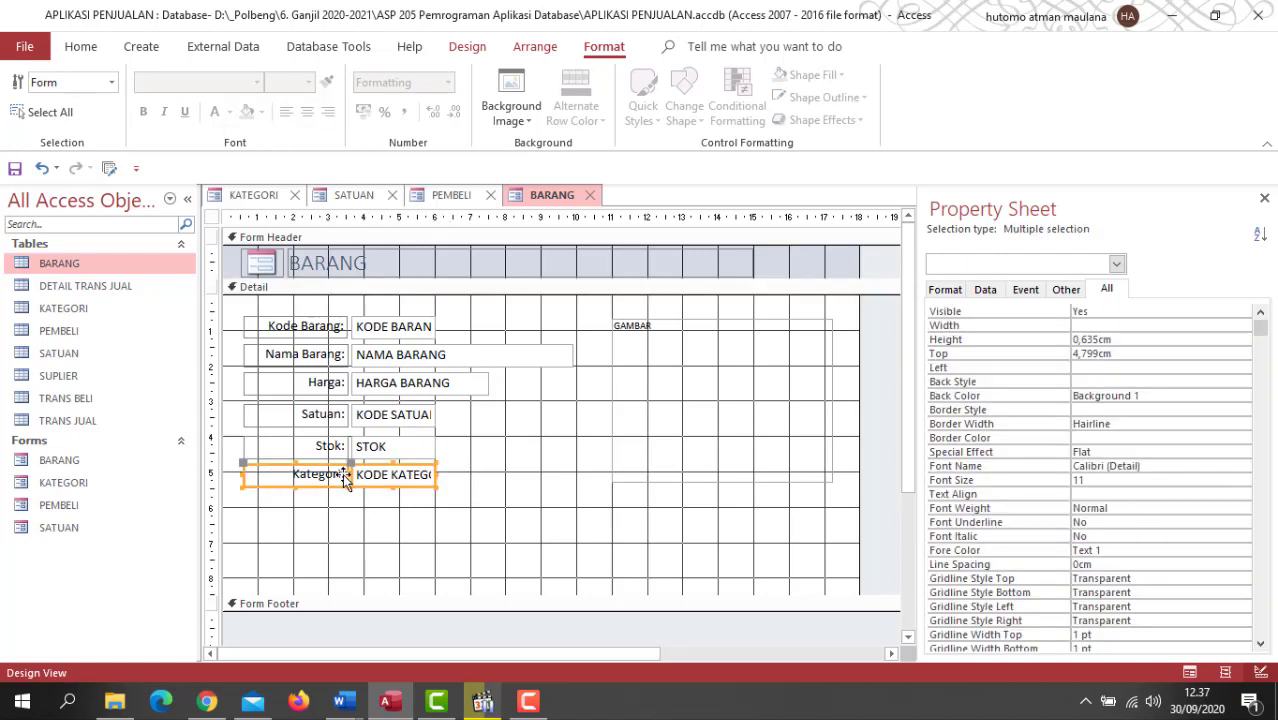
mouse_move(345, 478)
left_mouse_down()
mouse_move(531, 422)
mouse_move(362, 443)
mouse_move(485, 425)
mouse_move(379, 500)
mouse_move(350, 502)
left_mouse_up()
left_click_drag(278, 447, 387, 452)
key("ctrl+z")
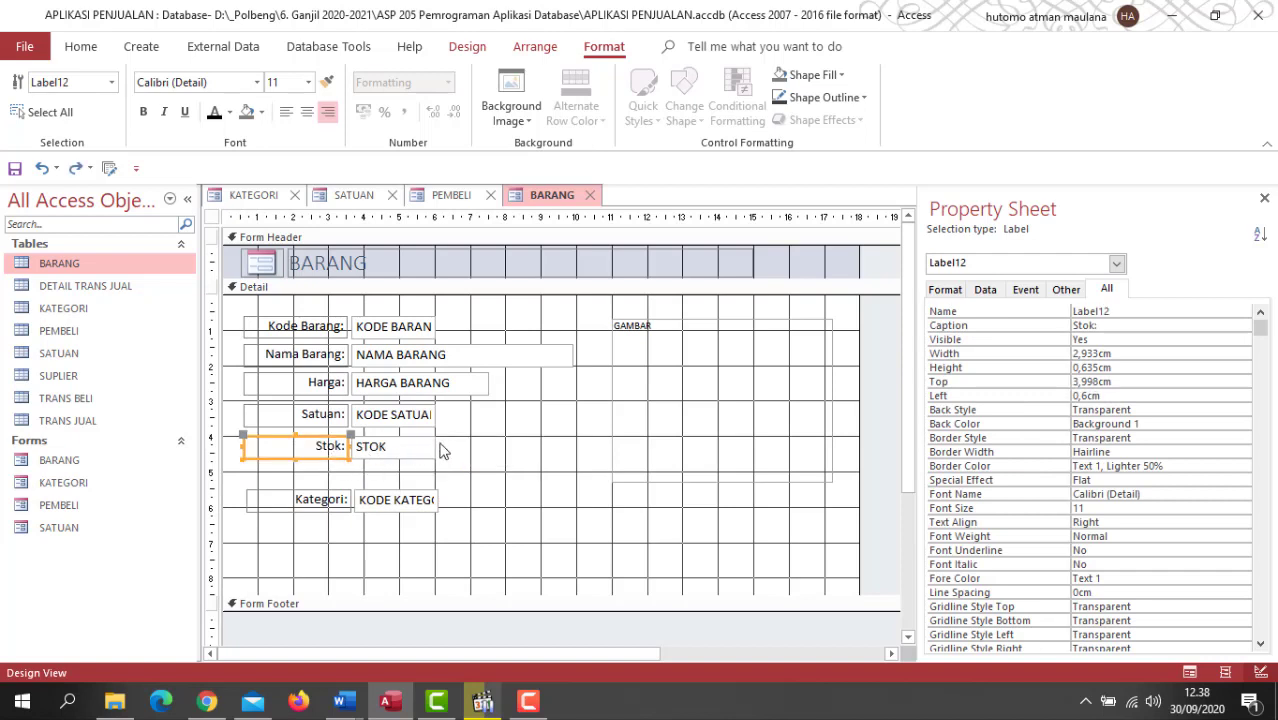
left_click_drag(468, 452, 345, 471)
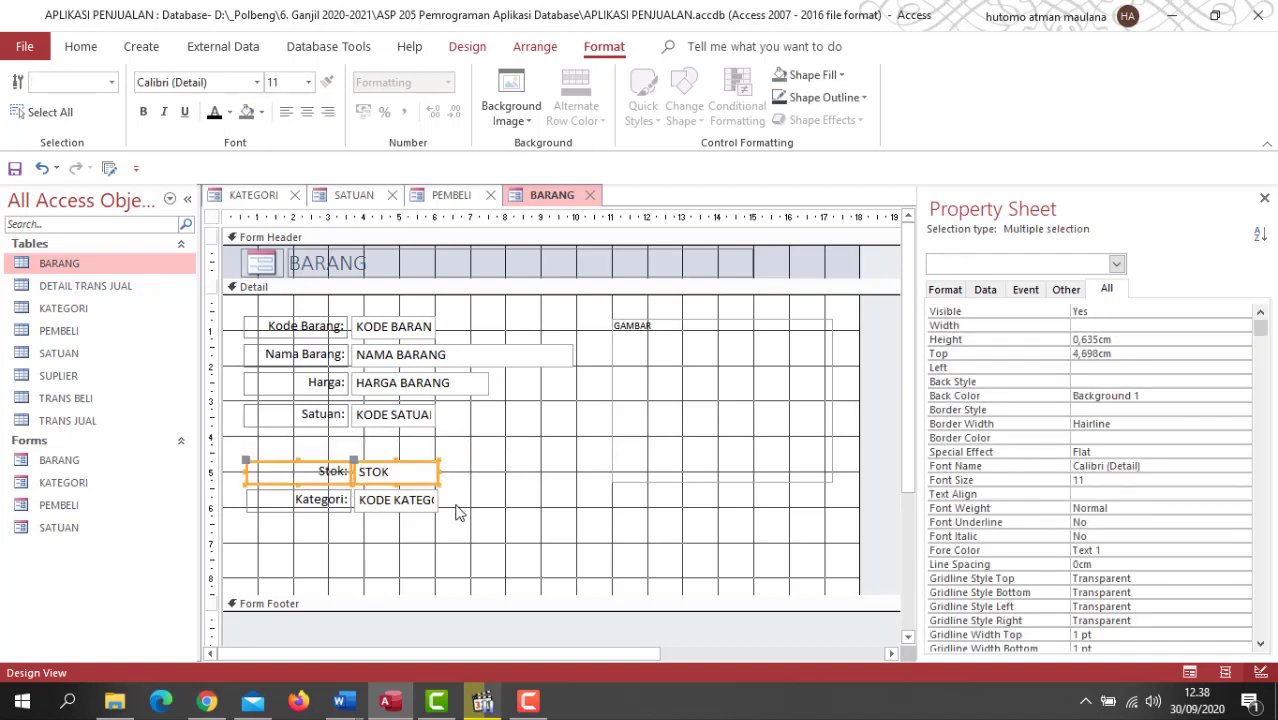
left_click_drag(456, 514, 357, 442)
left_click(474, 462)
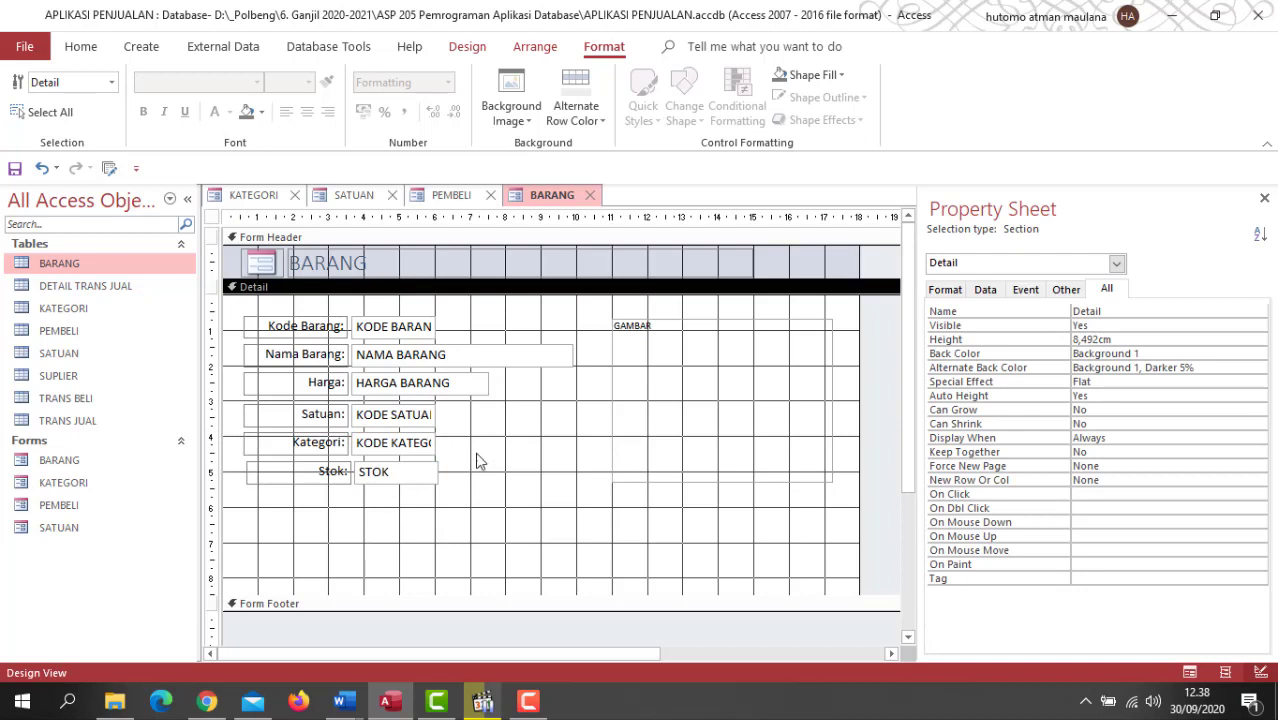
Shift the Stok label and text box slightly left to line up with the rows above.
left_click(392, 476)
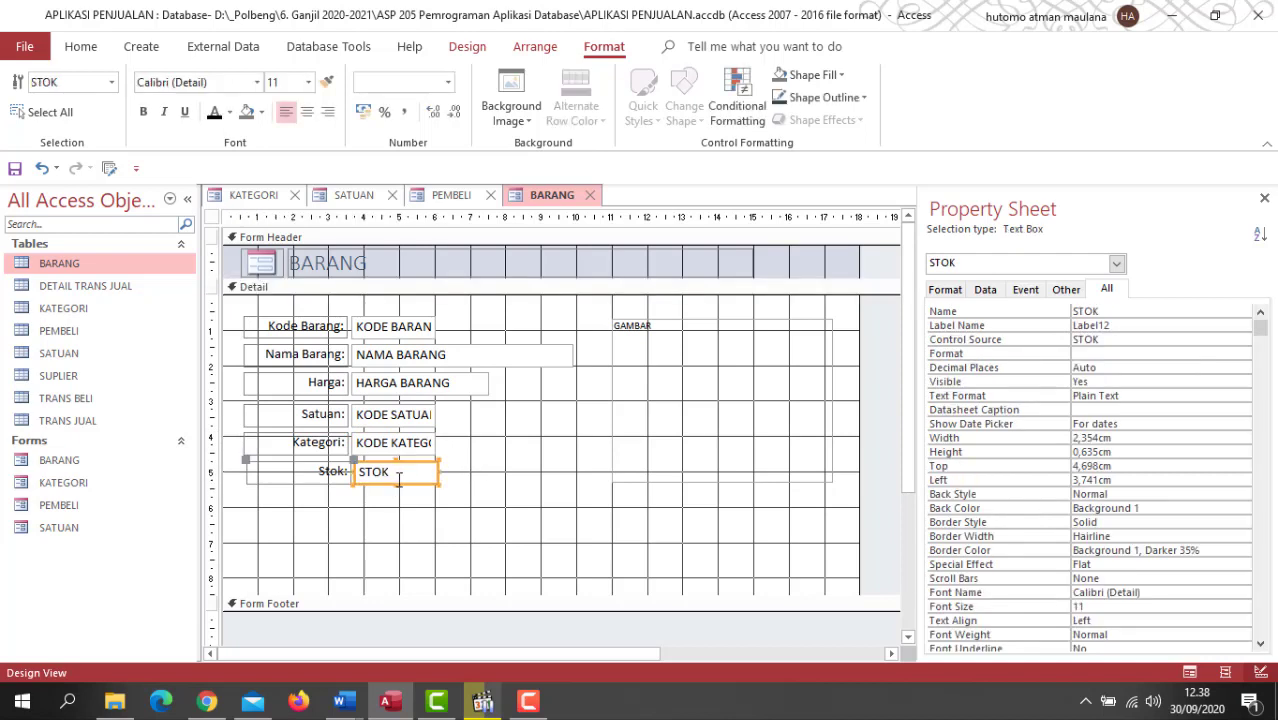
left_click(341, 479, "shift")
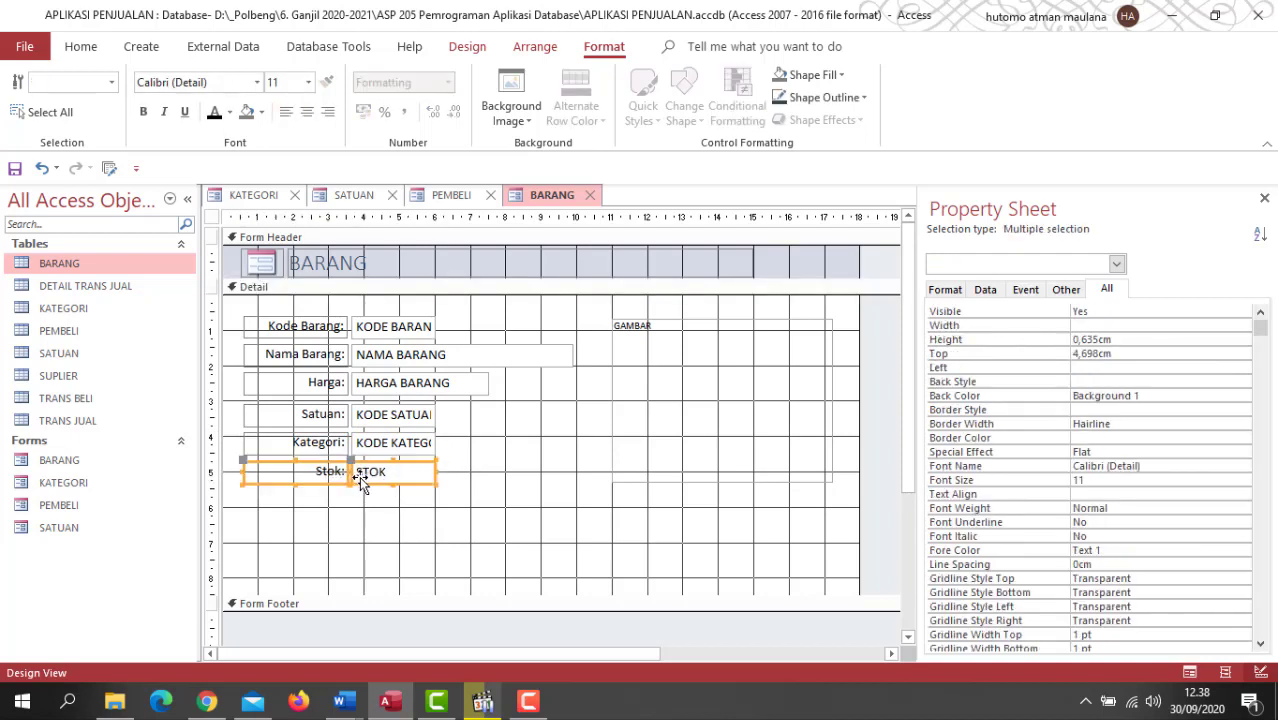
left_click(488, 470)
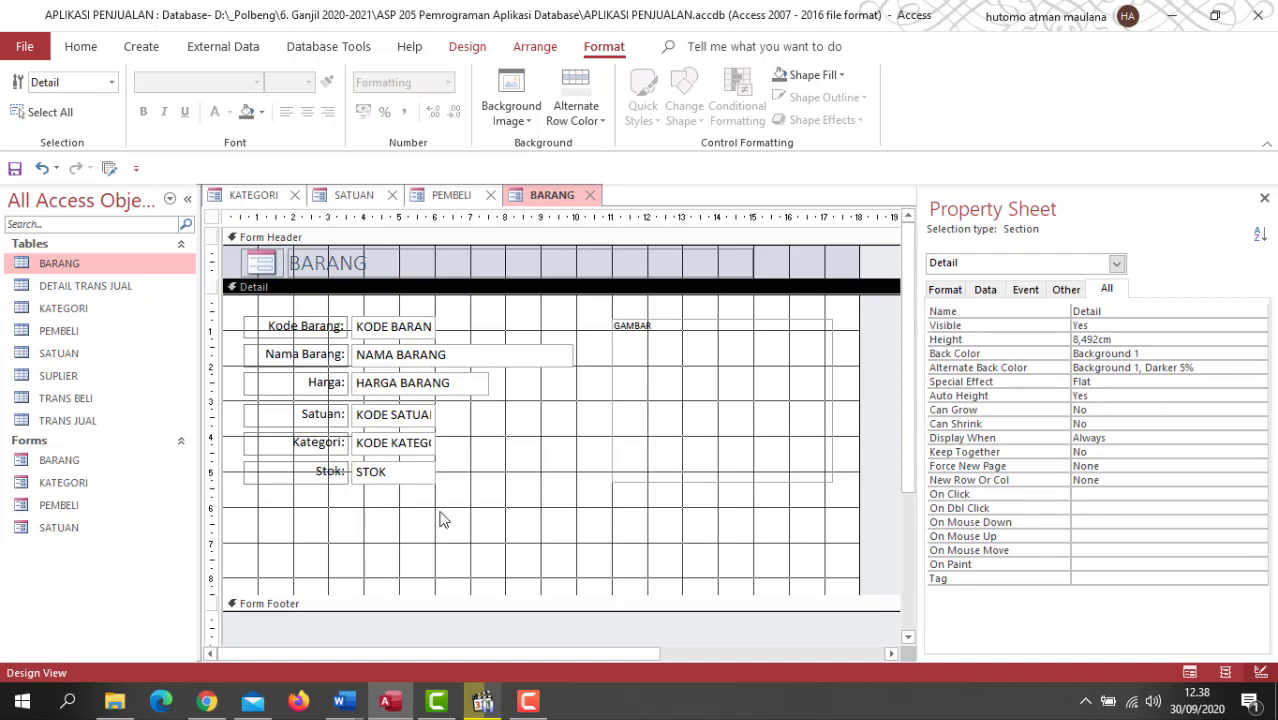
Copy the Tambah, Simpan and Hapus buttons from the PEMBELI form to below BARANG's fields and shorten BARANG's Detail section to about 7.3 cm.
left_click(443, 197)
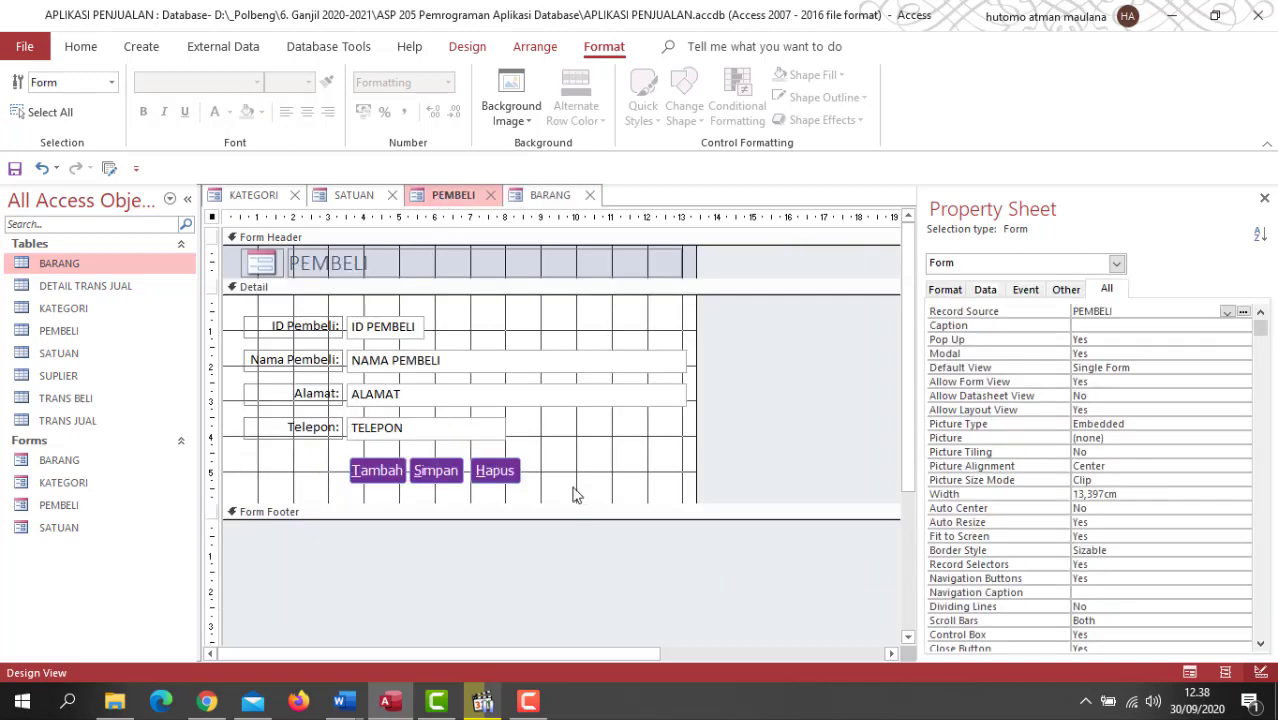
left_click_drag(573, 492, 262, 465)
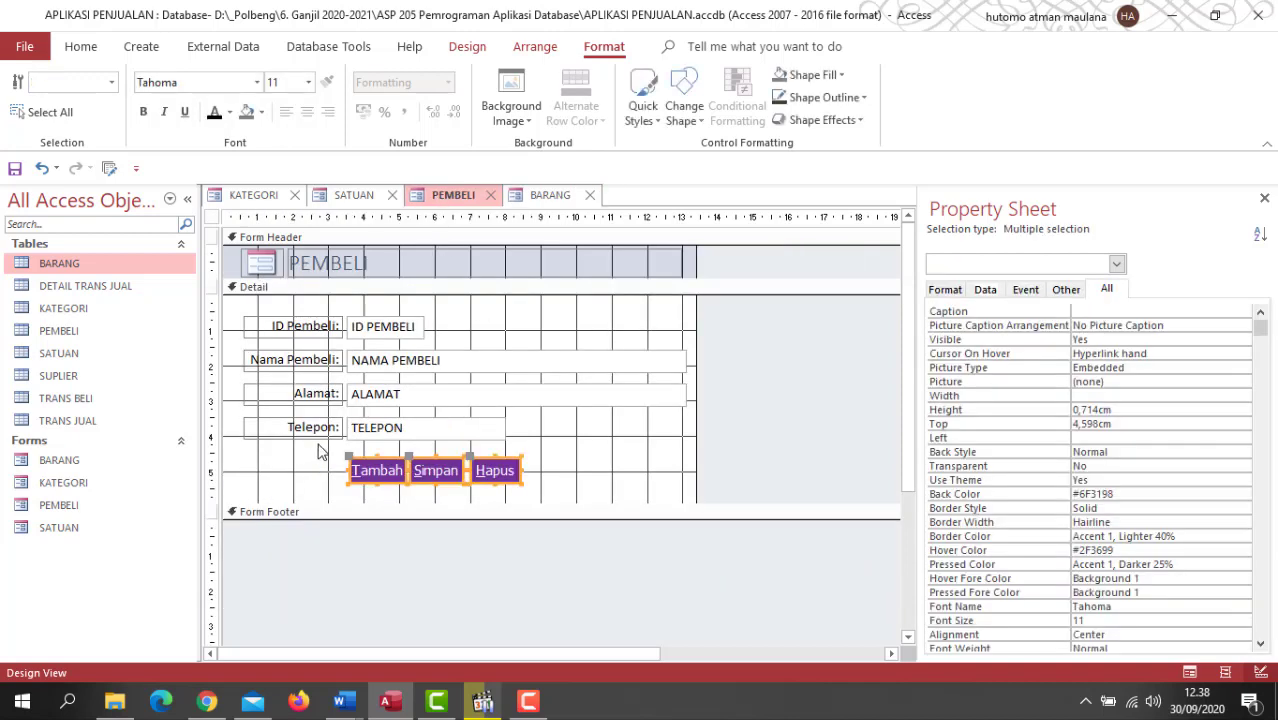
left_click(547, 199)
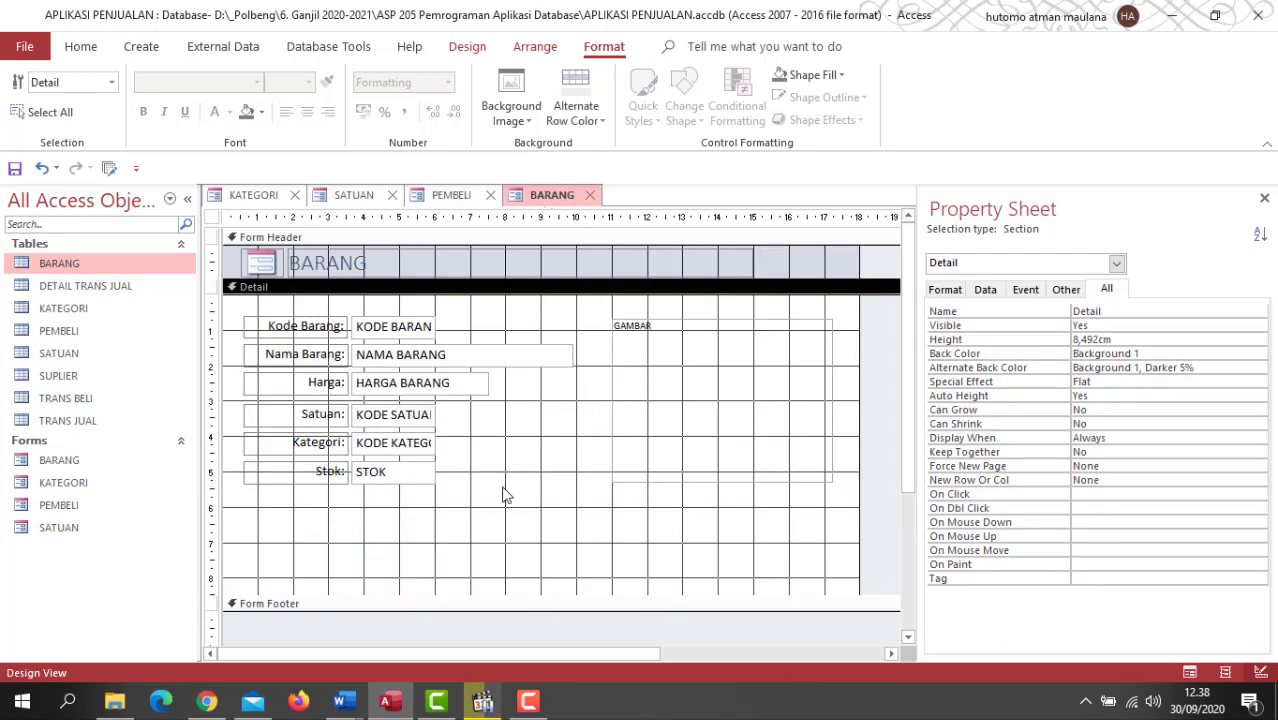
left_click(501, 545)
key("ctrl+v")
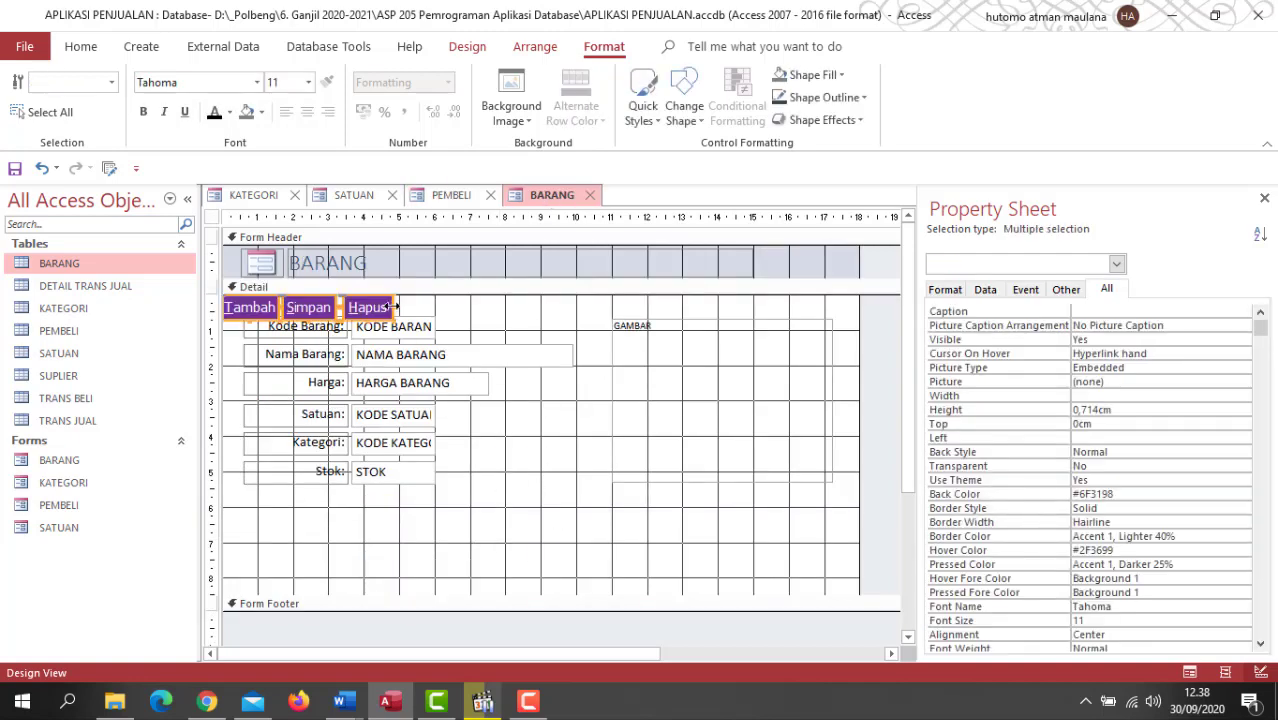
left_click_drag(380, 303, 511, 530)
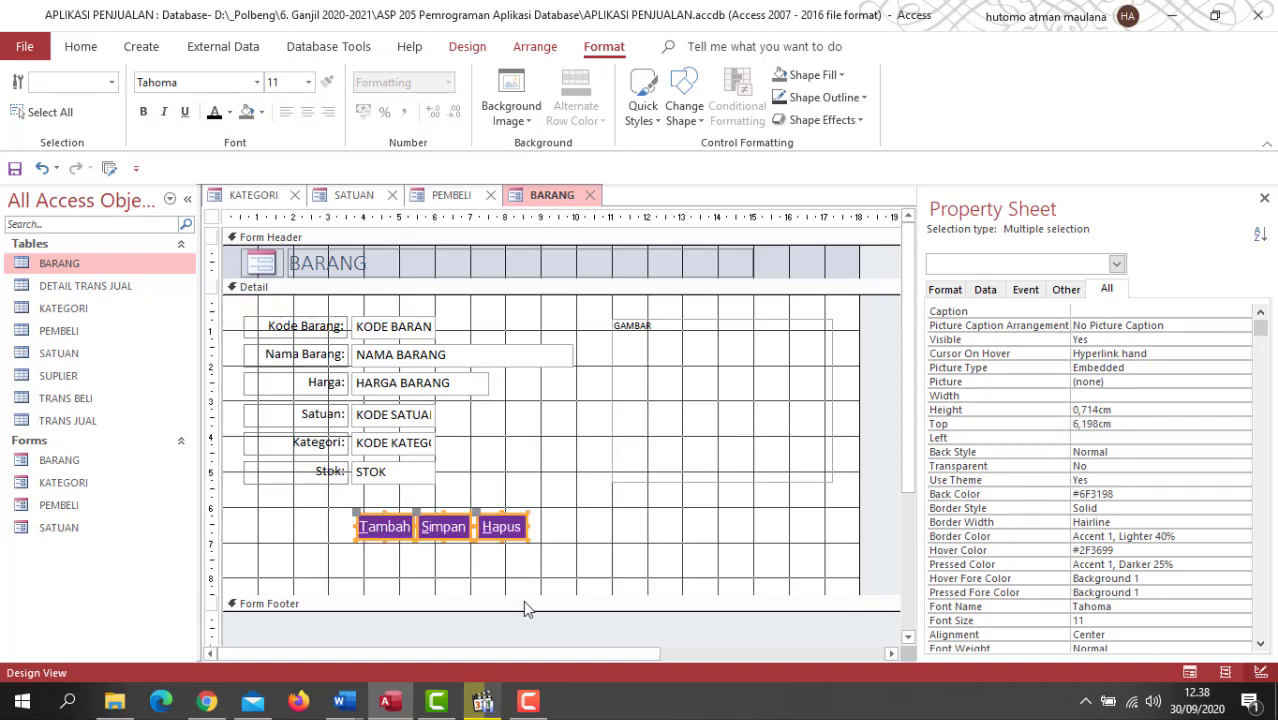
left_click_drag(524, 596, 533, 552)
left_click(513, 459)
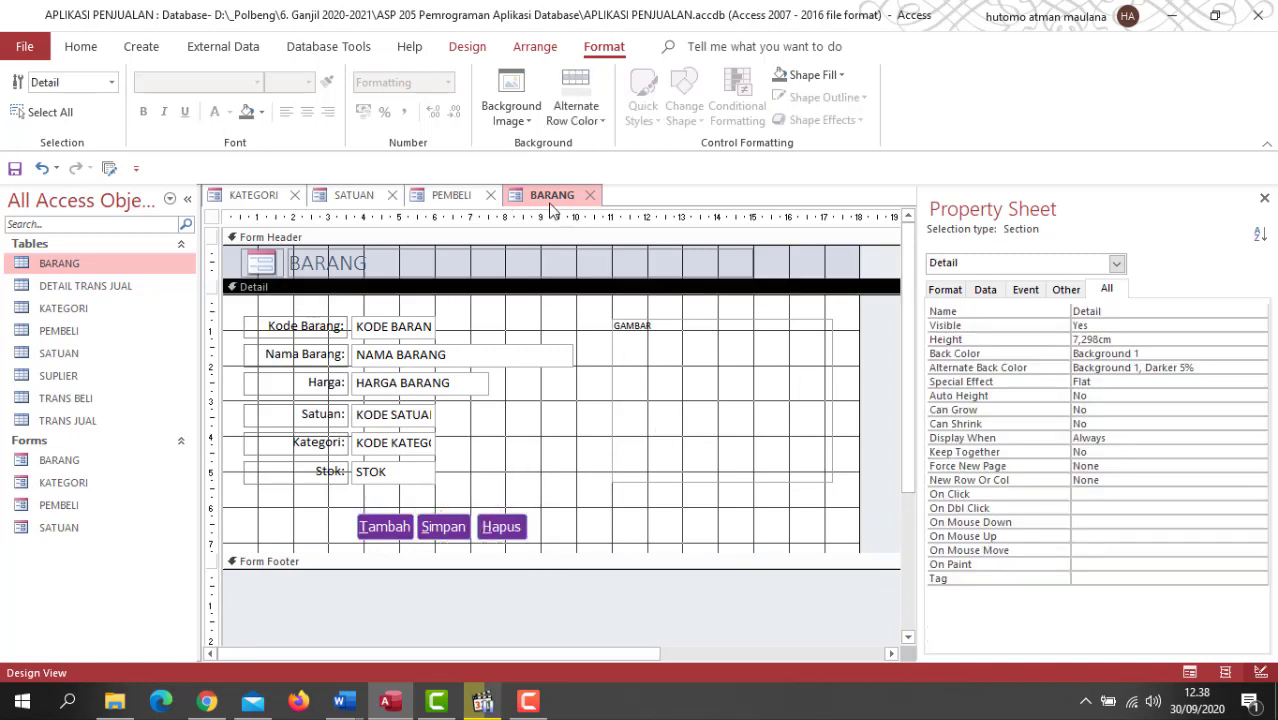
Set the BARANG form's Pop Up property to Yes.
left_click(1116, 264)
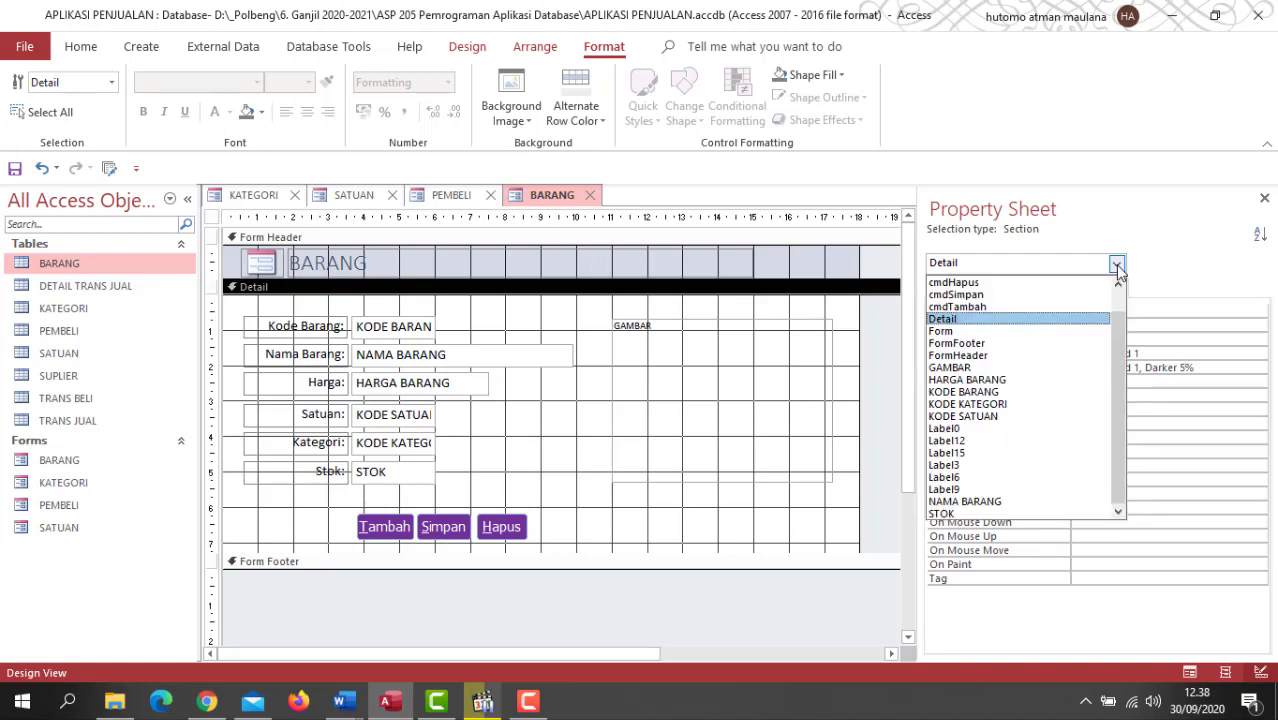
left_click(1050, 331)
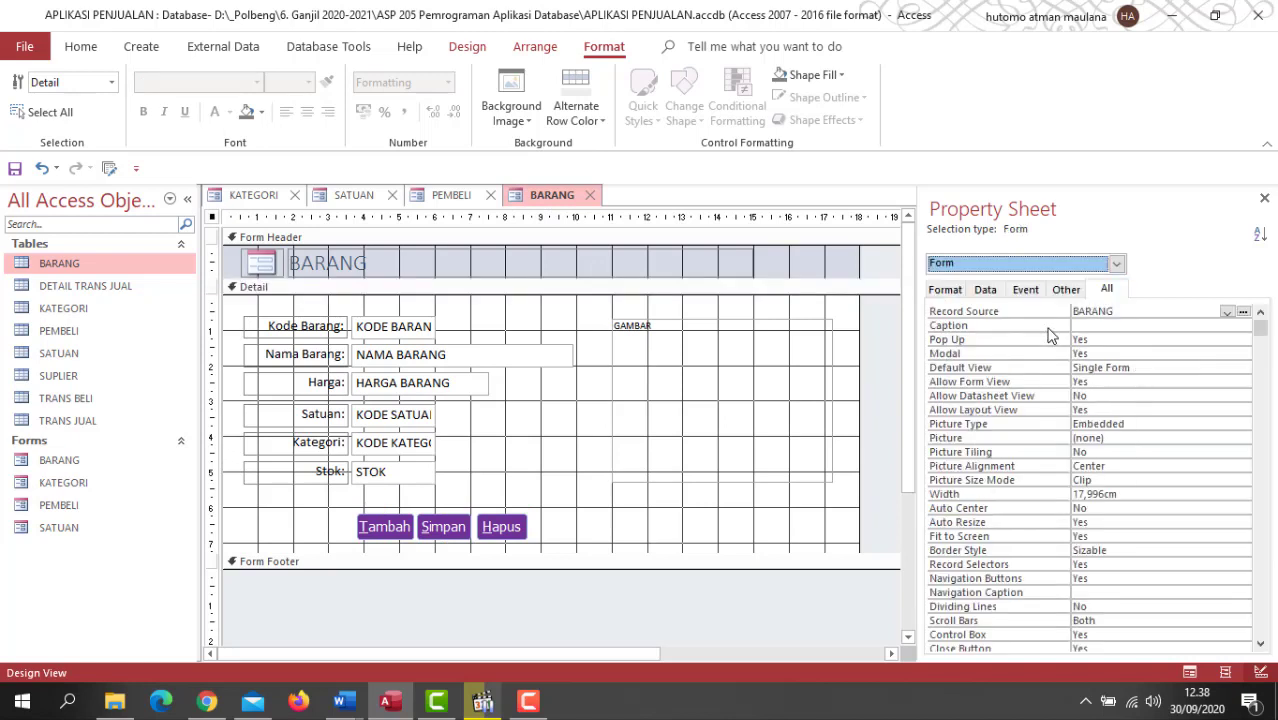
left_click(1151, 338)
left_click(1242, 341)
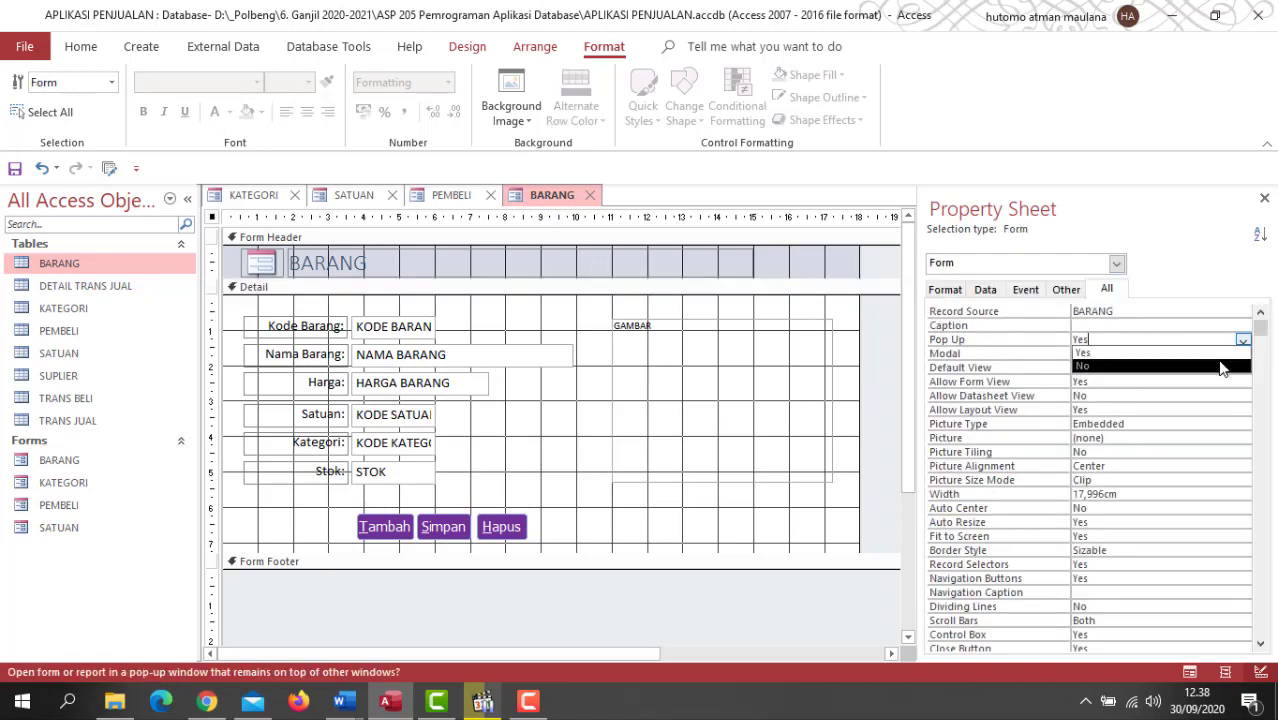
left_click(1219, 354)
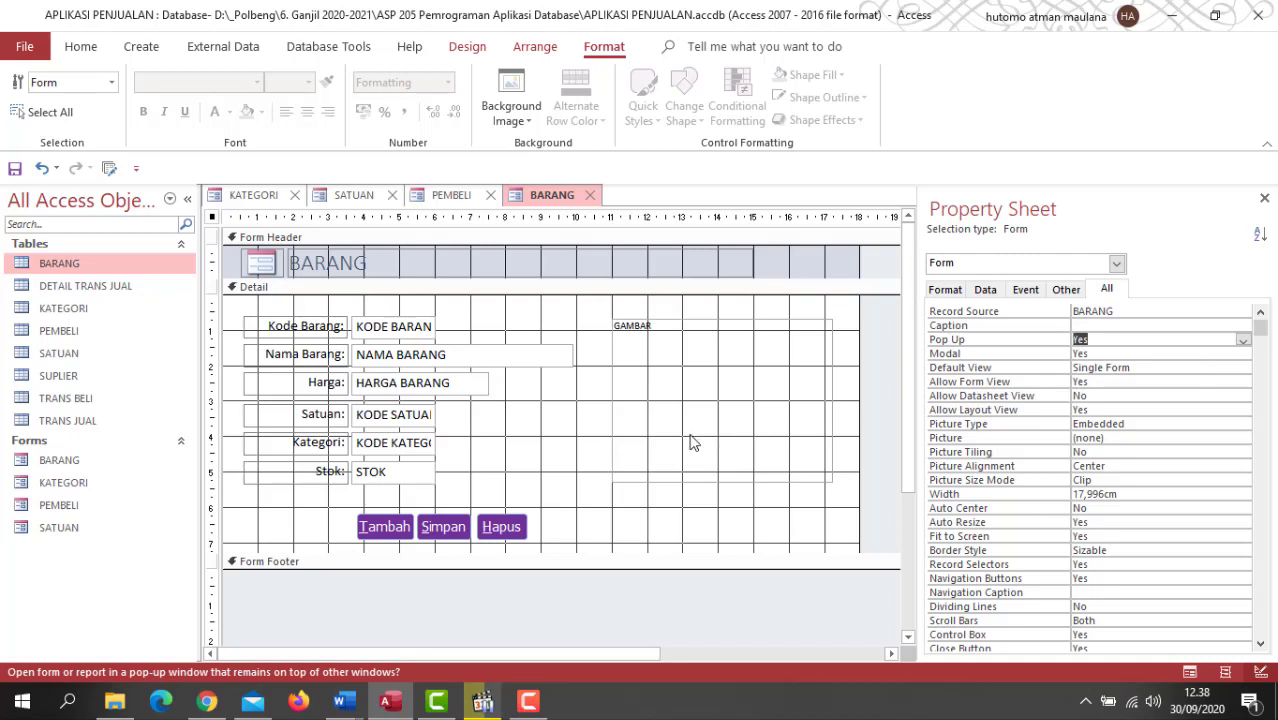
left_click(706, 522)
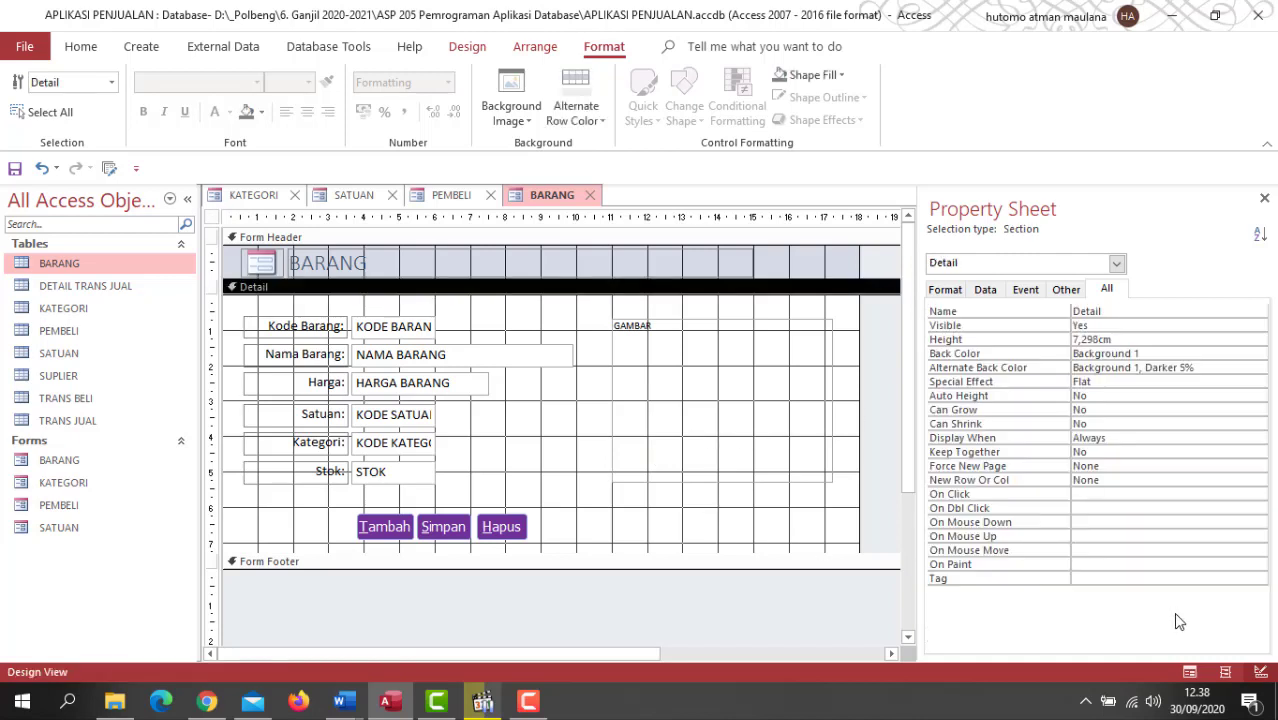
Preview the BARANG form in Form View to check its layout, then return it to Design View.
left_click(1190, 672)
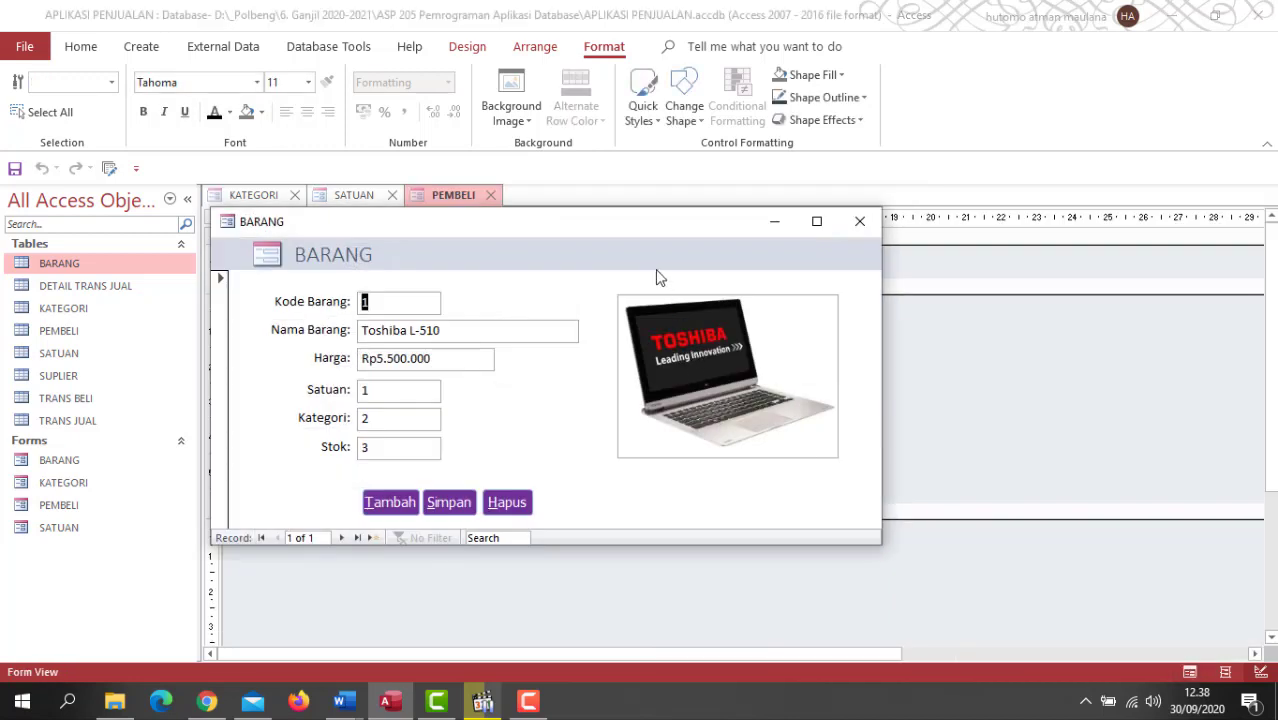
left_click_drag(643, 229, 652, 180)
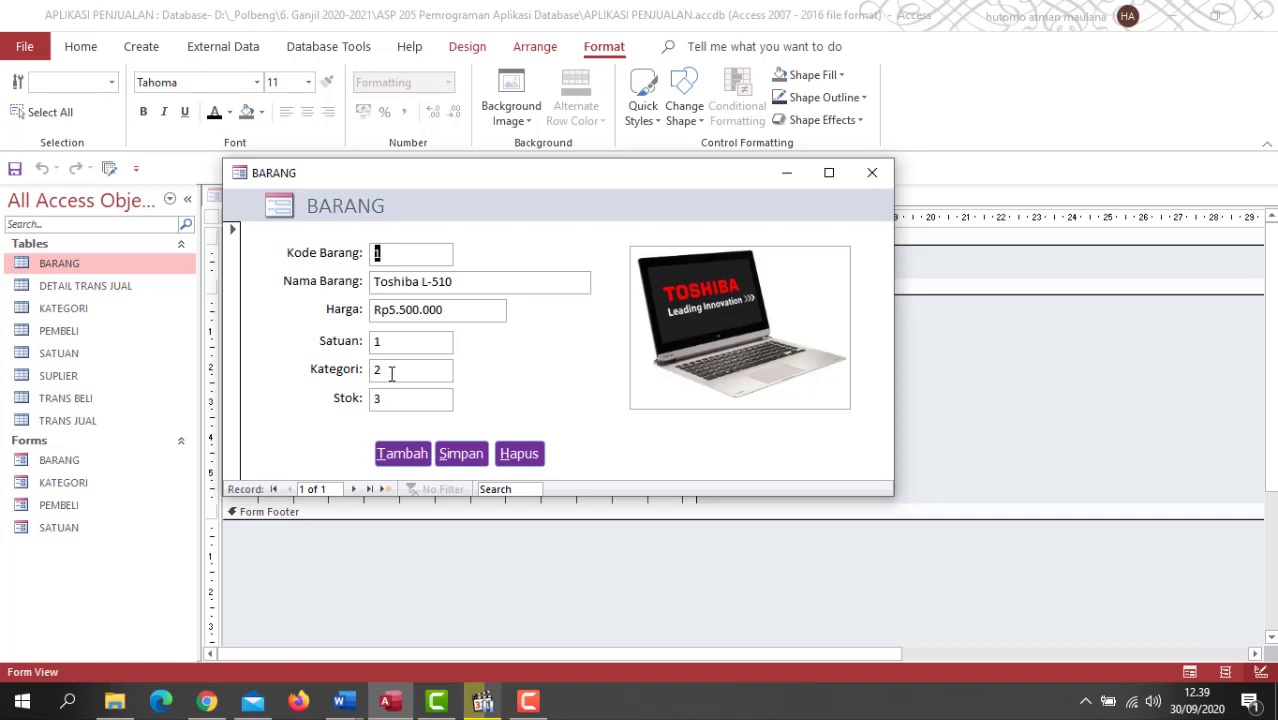
right_click(466, 172)
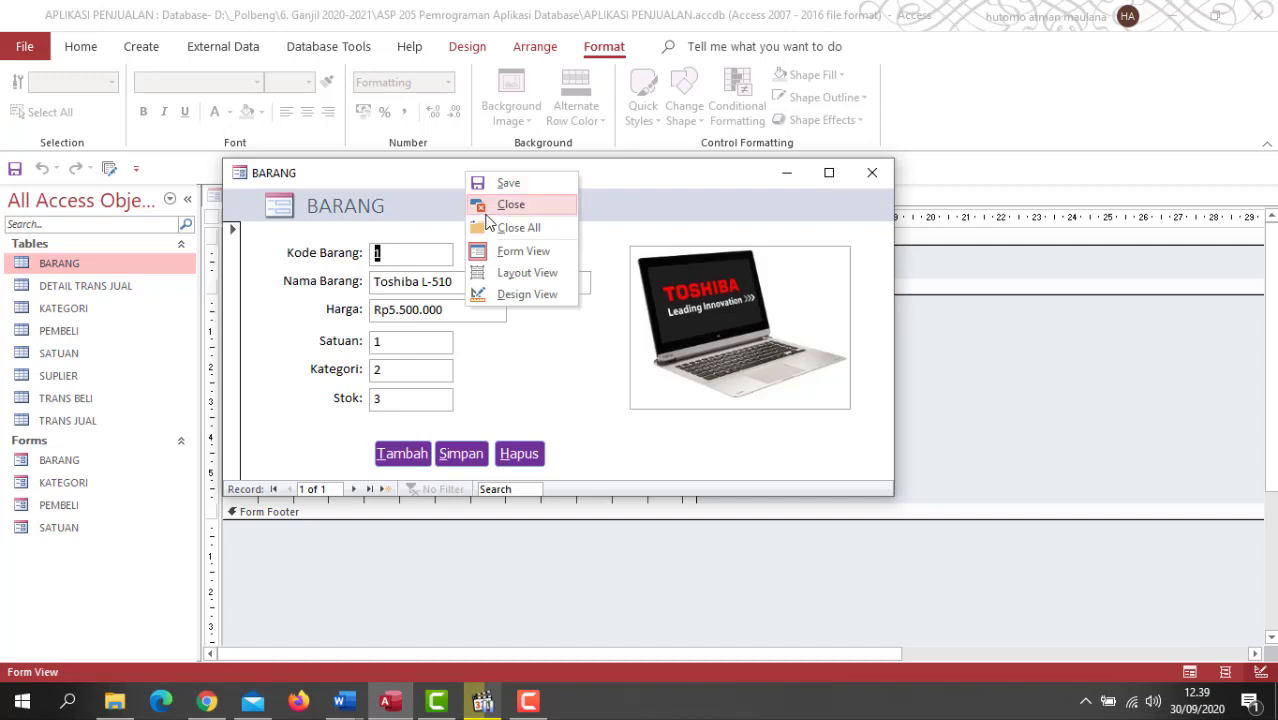
left_click(517, 295)
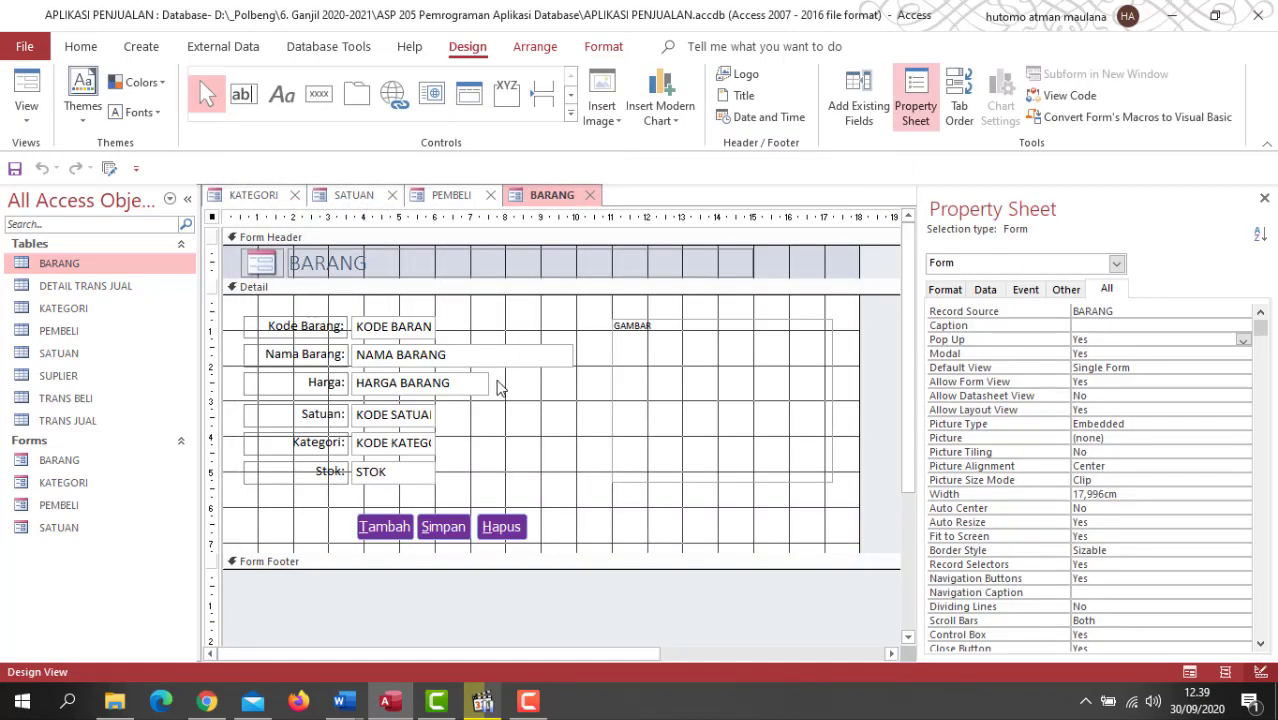
left_click(427, 426)
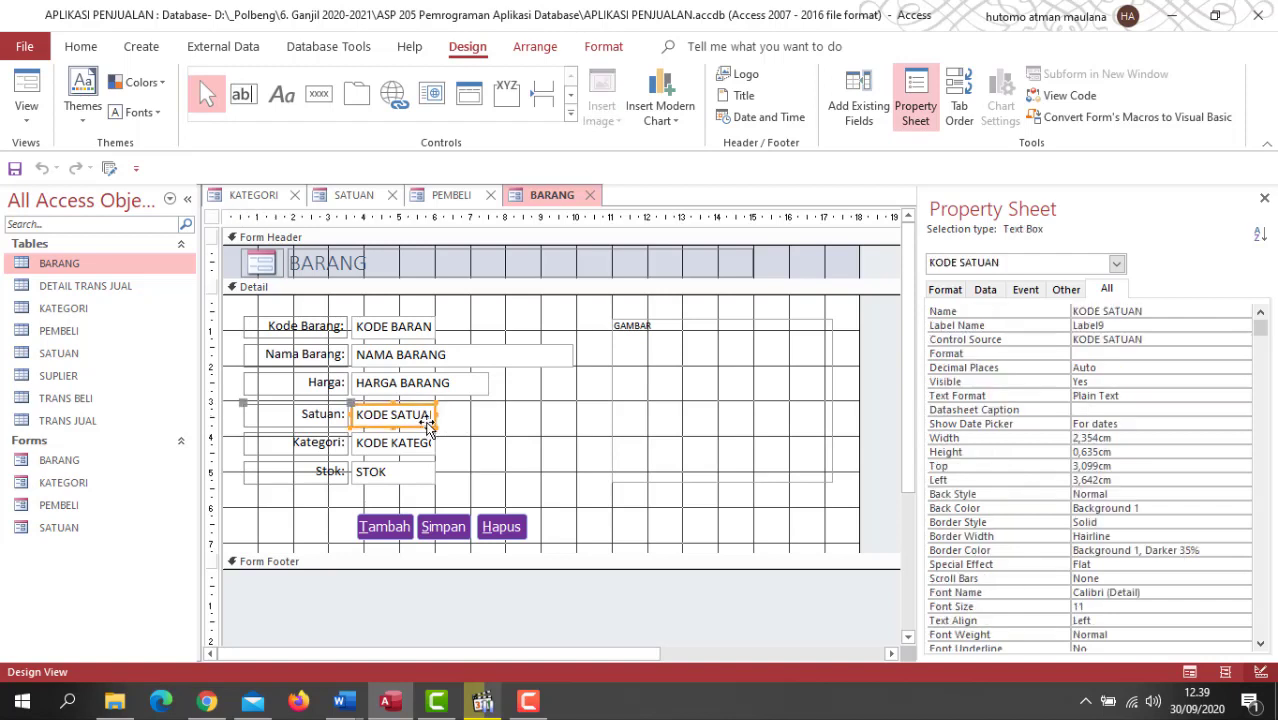
left_click(460, 425)
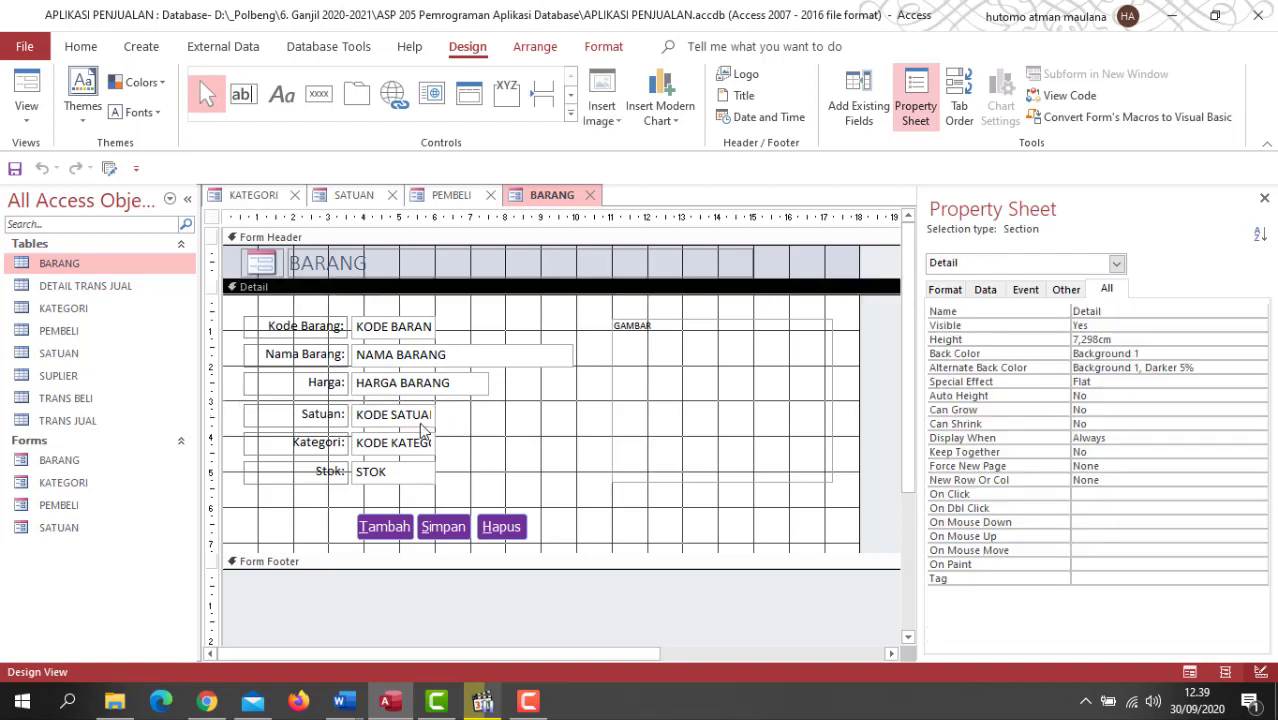
left_click(422, 425)
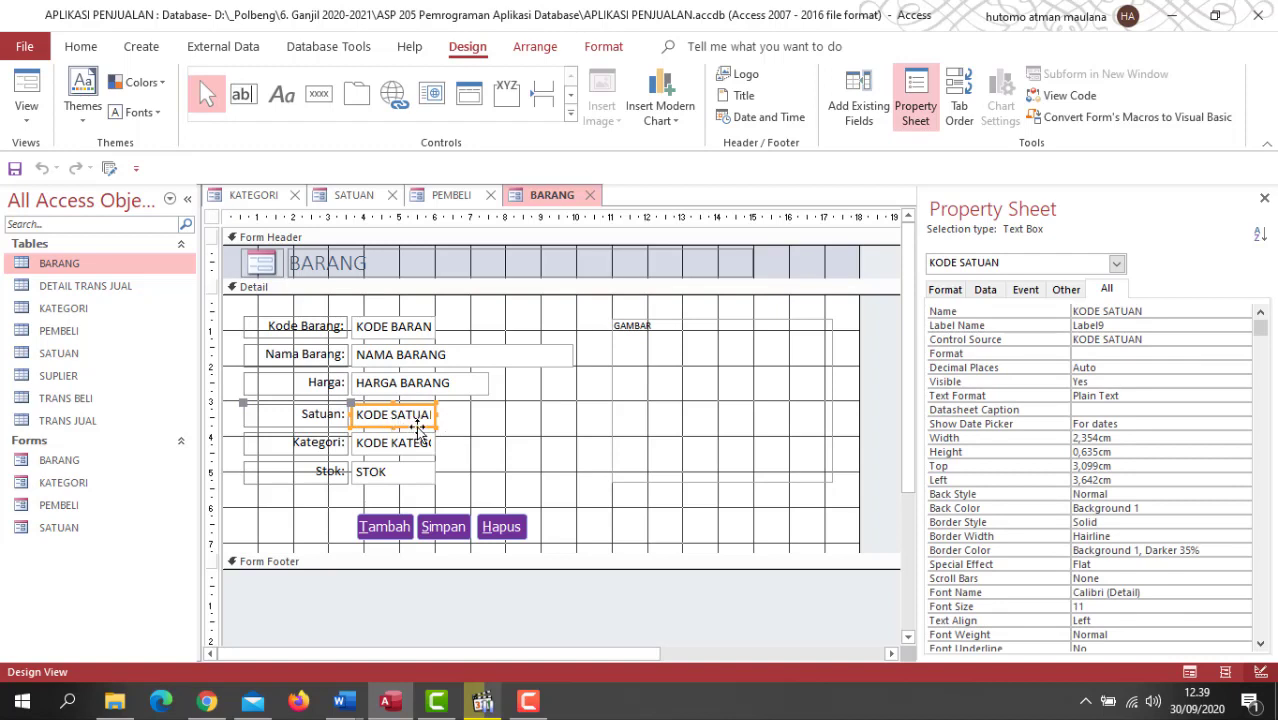
right_click(418, 428)
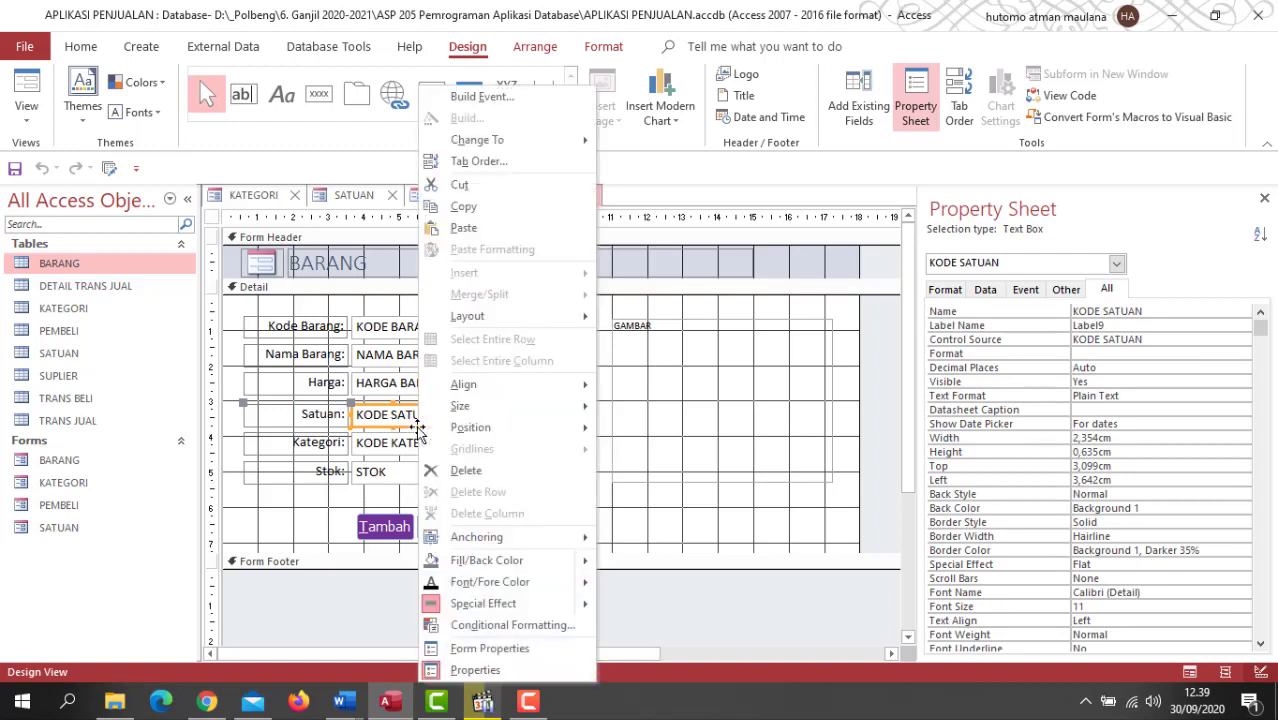
mouse_move(580, 140)
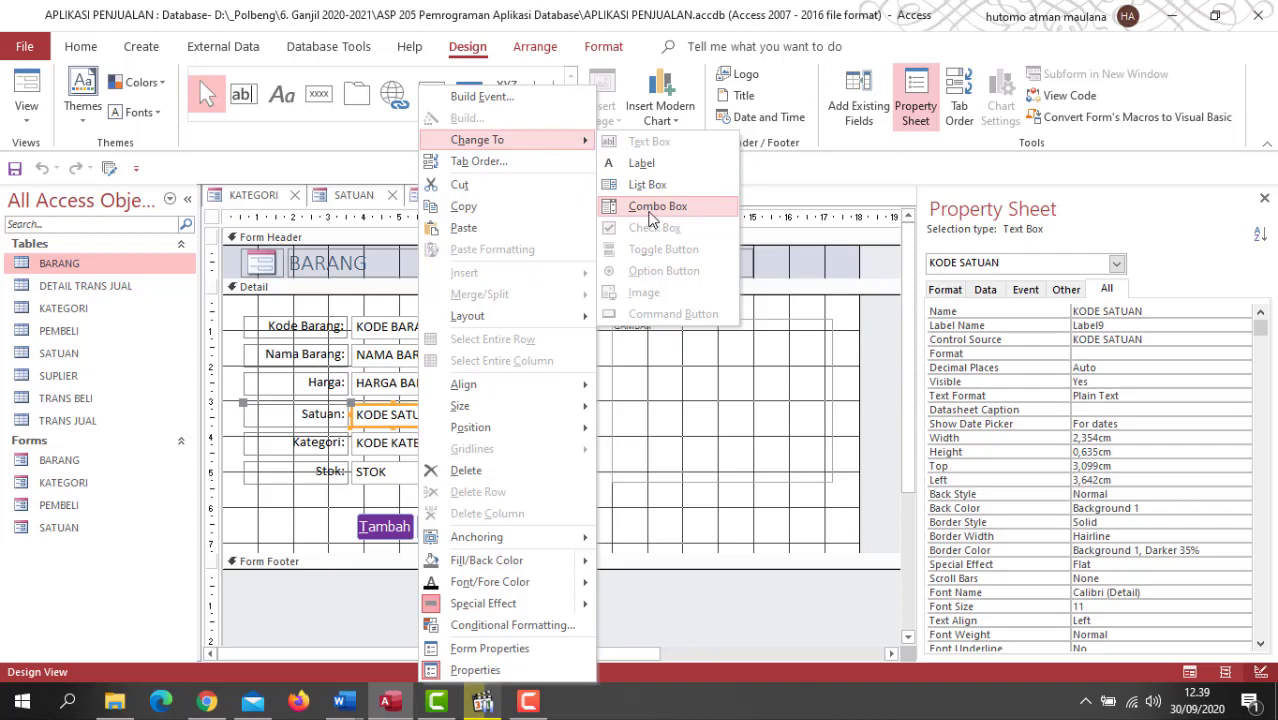
left_click(678, 408)
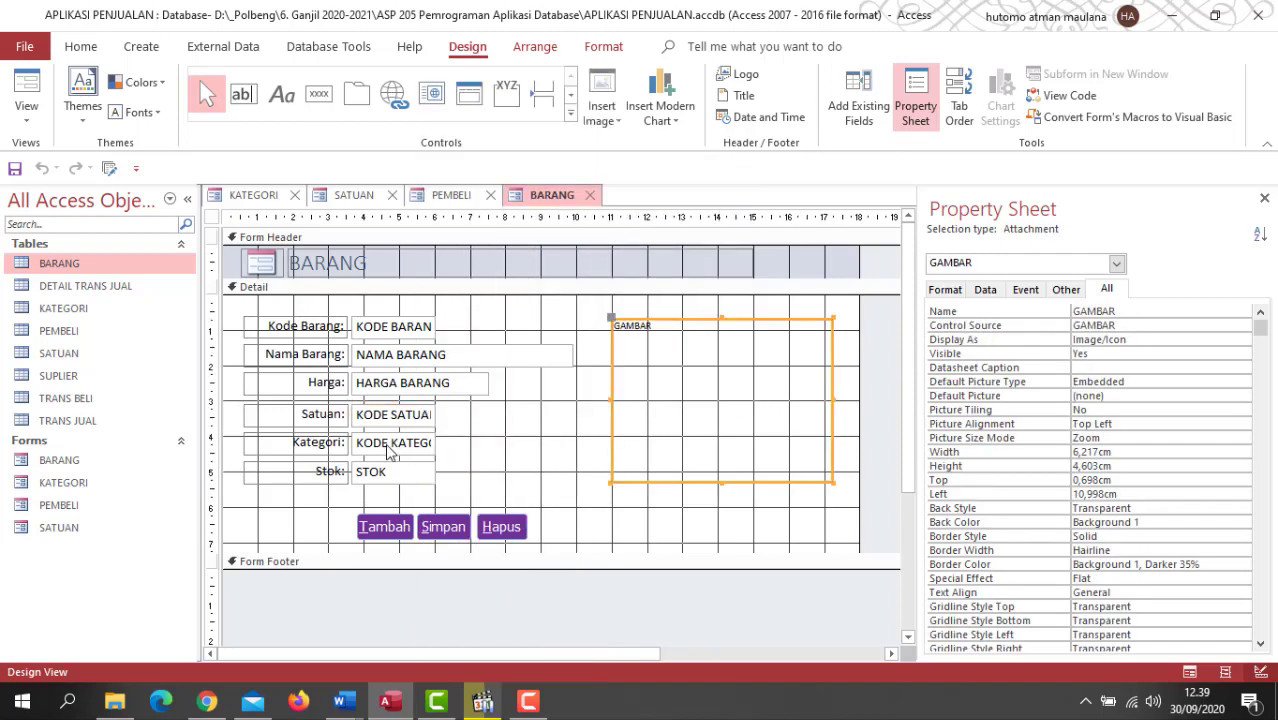
Convert the KODE SATUAN text box beside the Satuan label into a combo box.
left_click(436, 426)
left_click(432, 418)
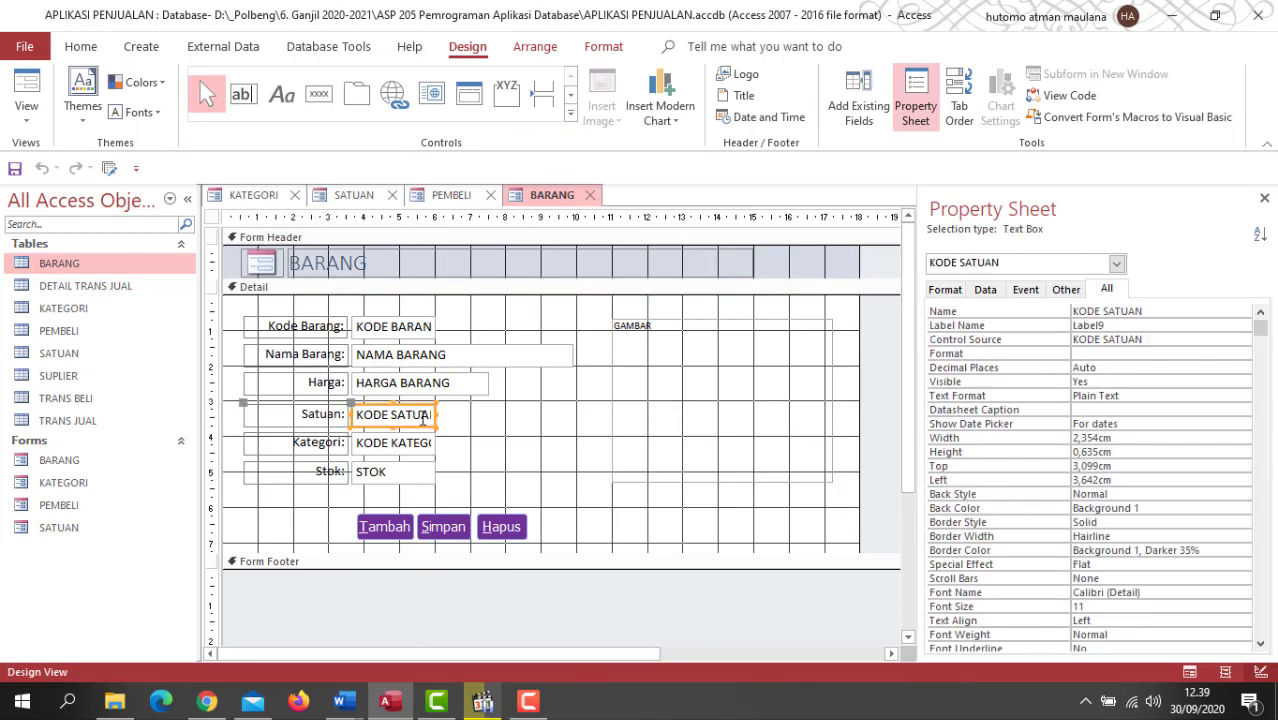
right_click(427, 428)
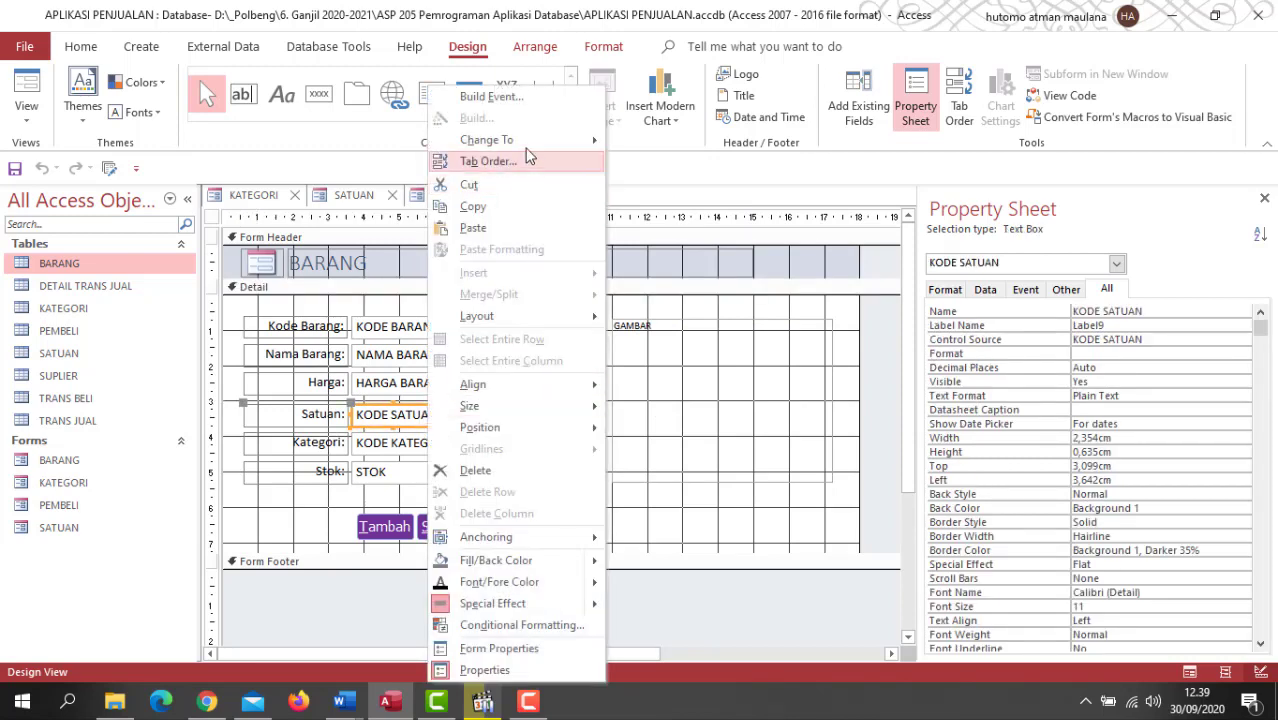
mouse_move(500, 140)
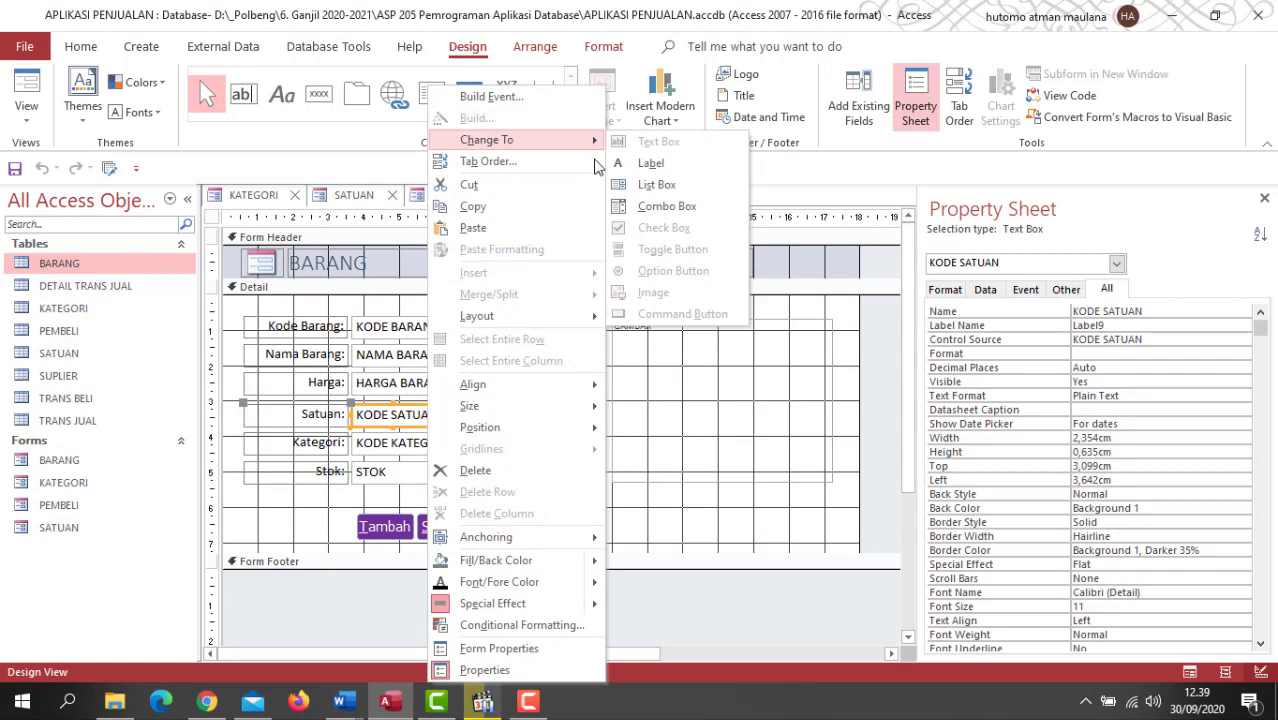
left_click(641, 205)
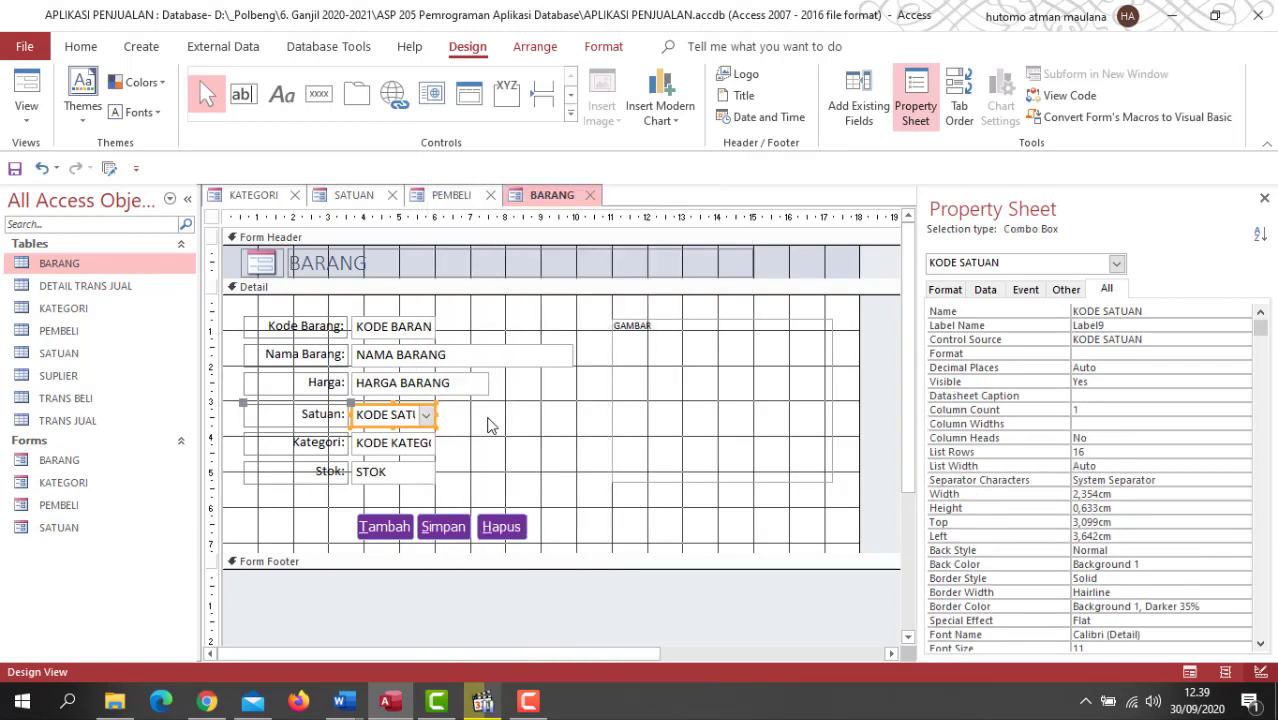
Test the Satuan drop-down in the running BARANG form and return to Design View.
left_click(1190, 671)
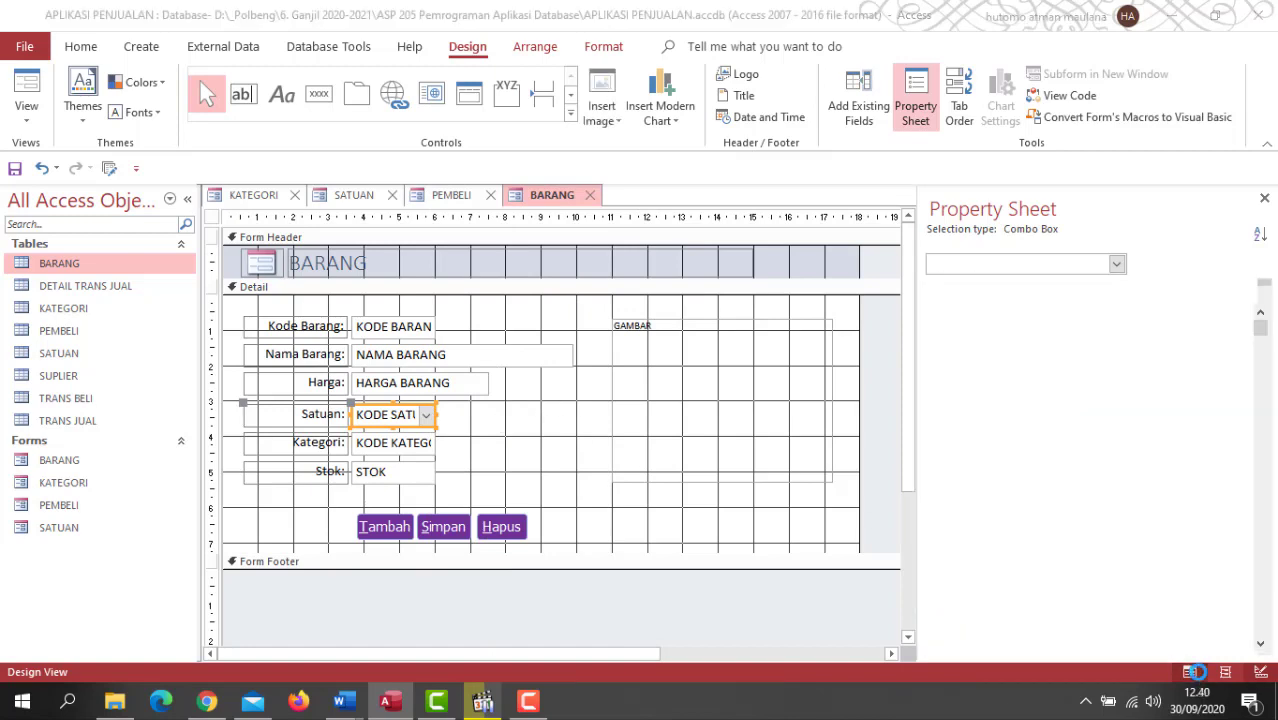
left_click(433, 391)
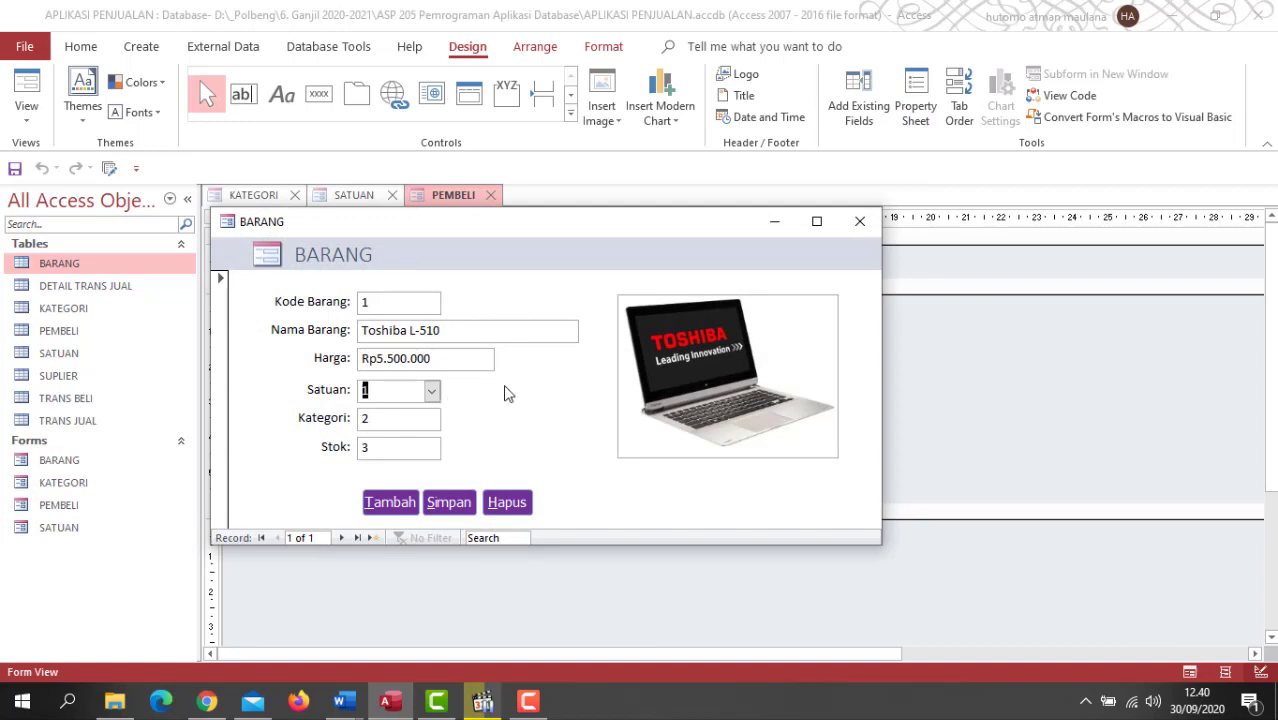
right_click(521, 230)
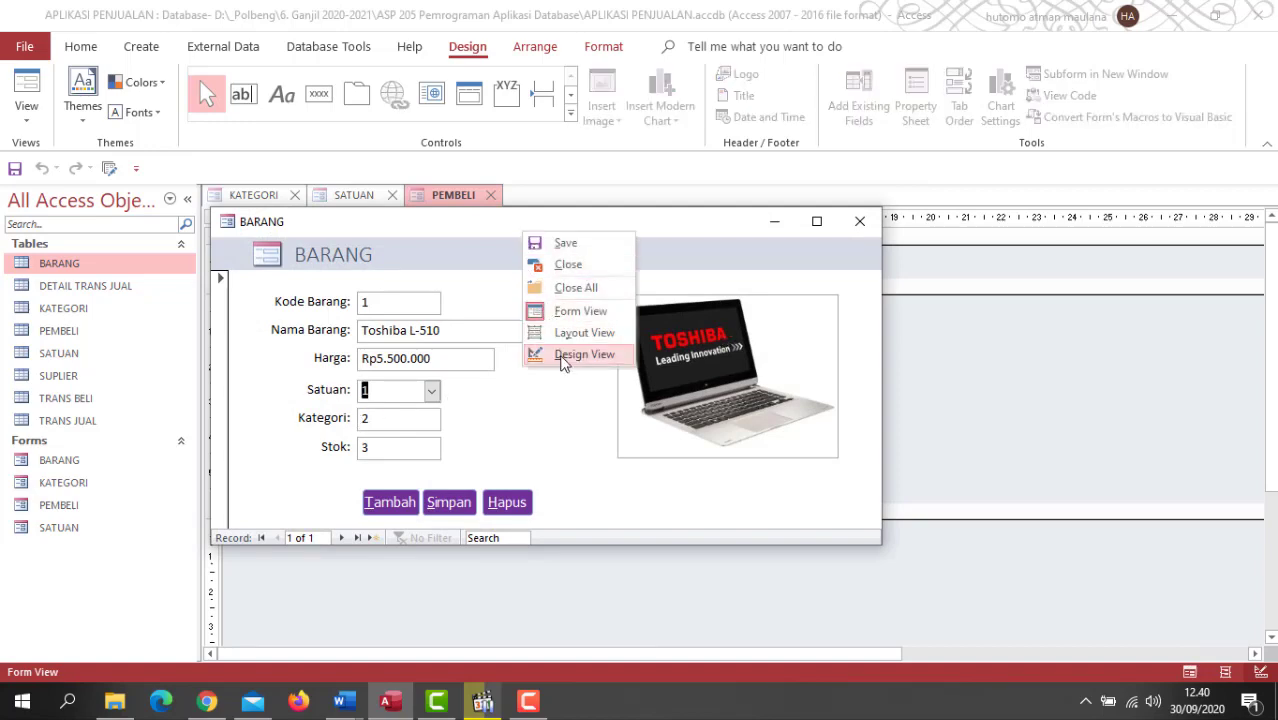
left_click(564, 360)
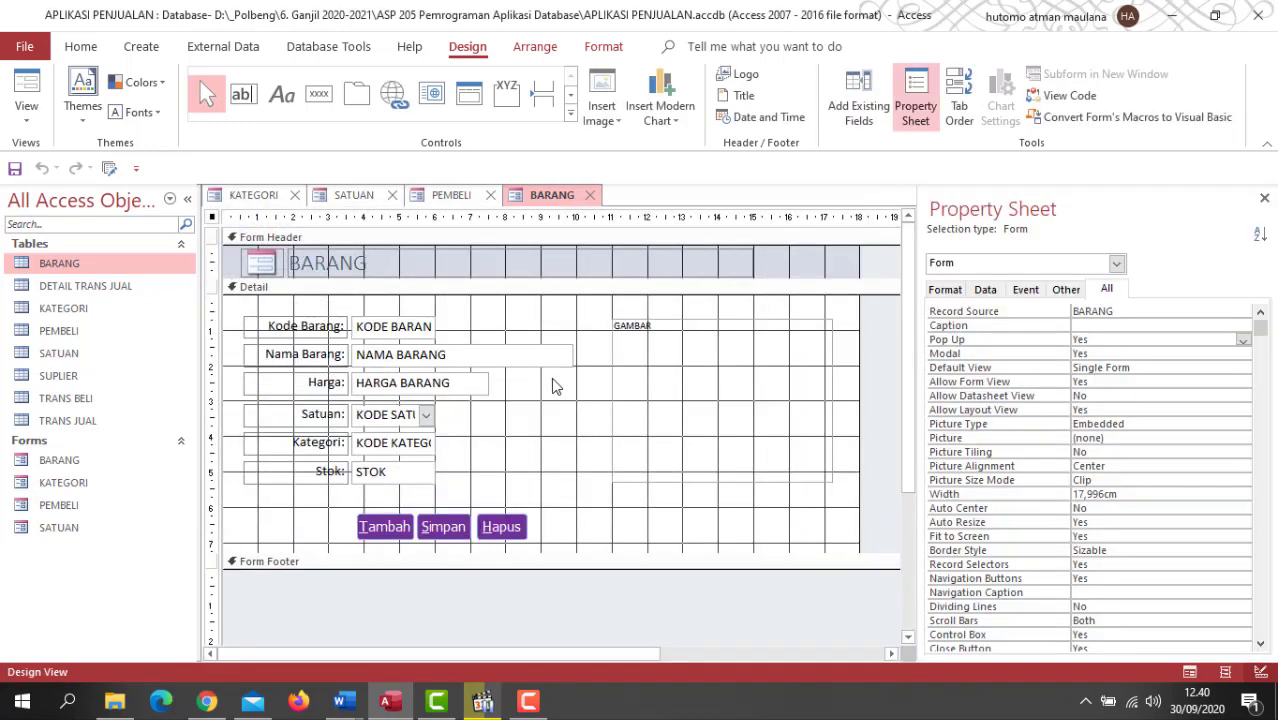
Set the KODE SATUAN combo box's Row Source to the SATUAN table.
left_click(405, 414)
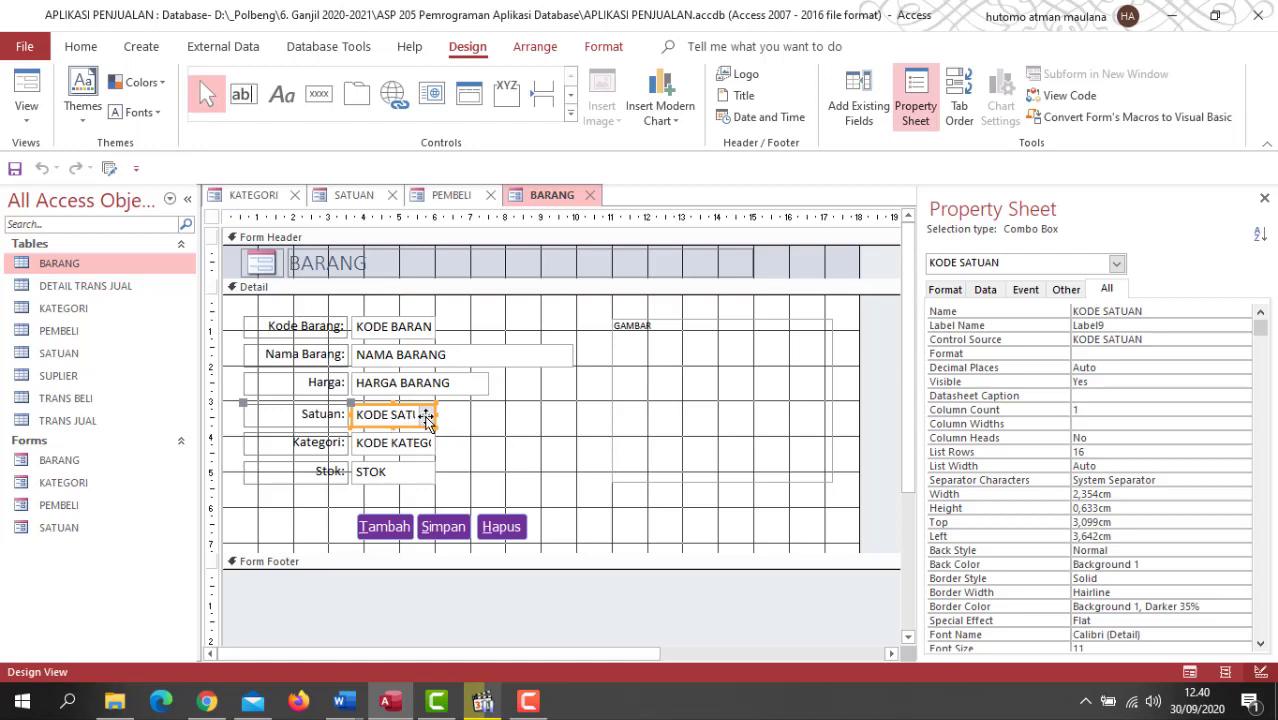
left_click(988, 292)
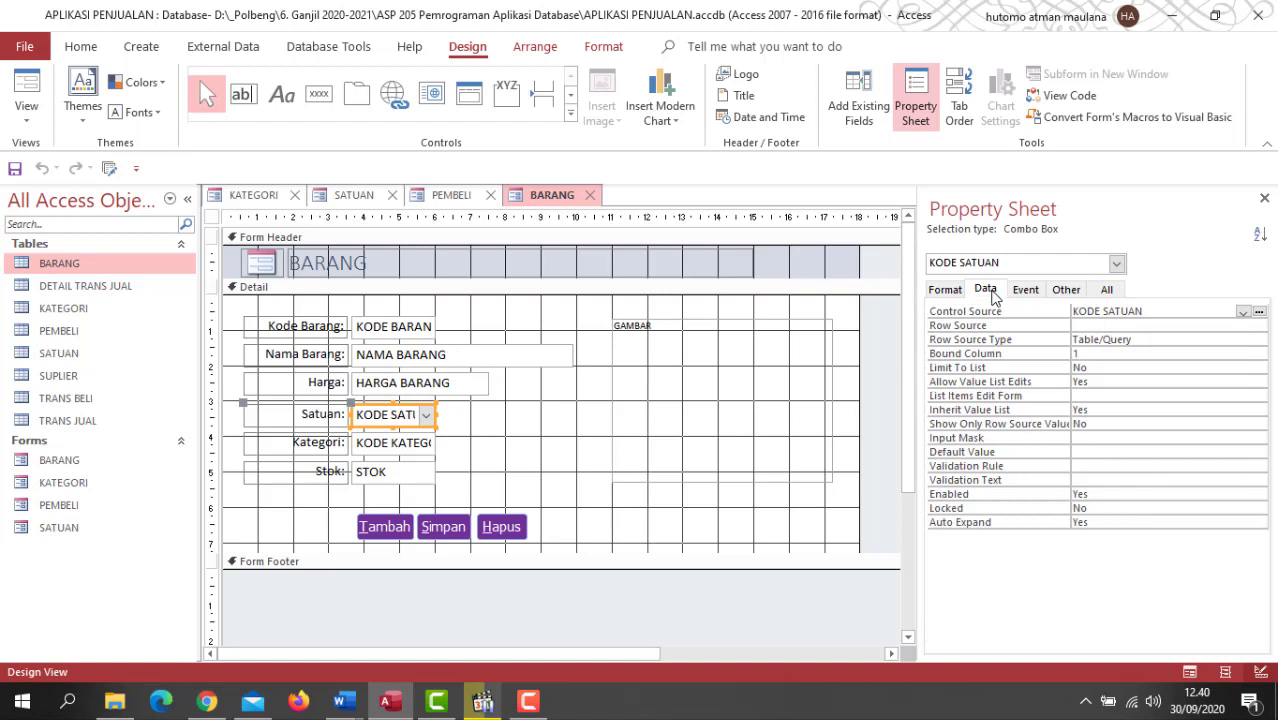
left_click(1102, 326)
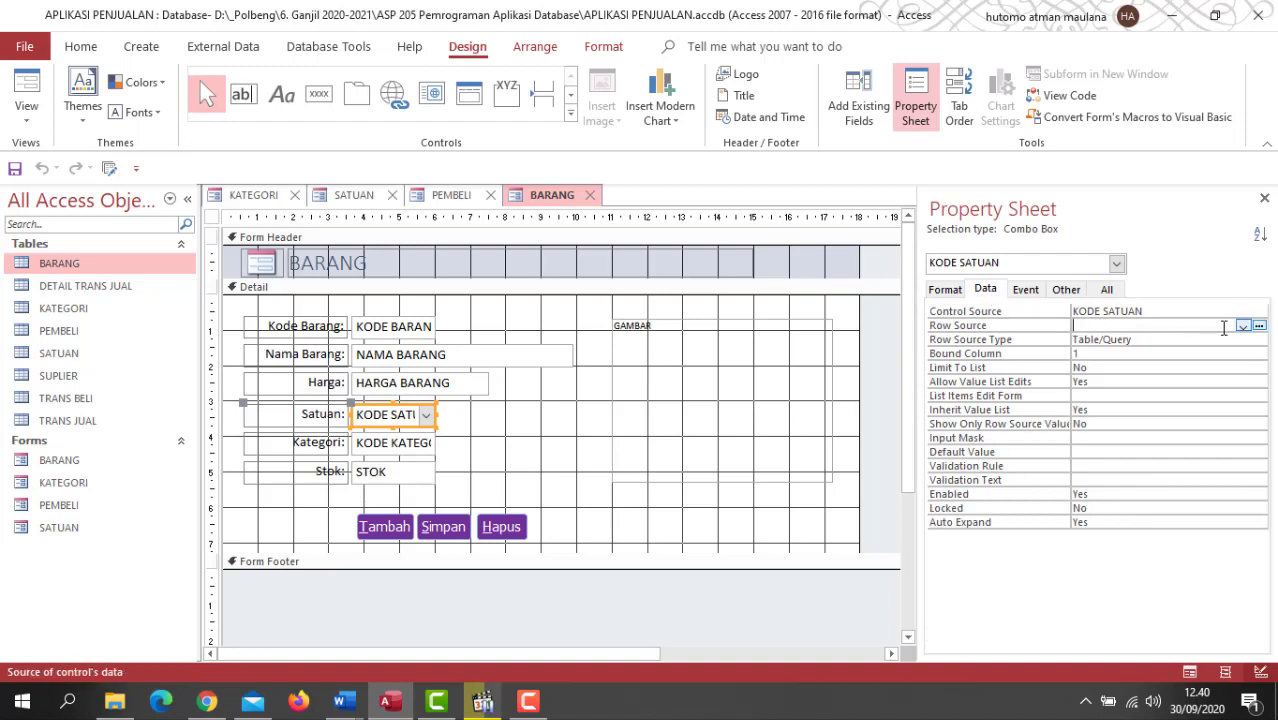
left_click(1242, 326)
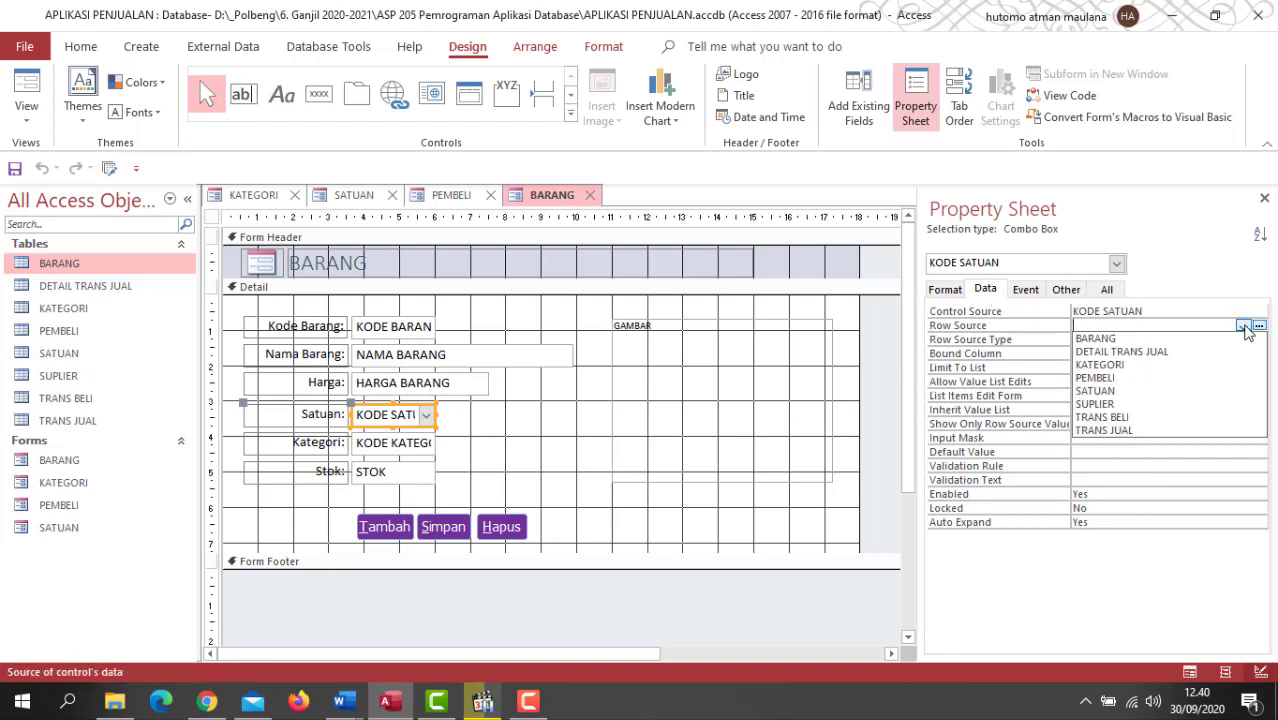
left_click(1177, 396)
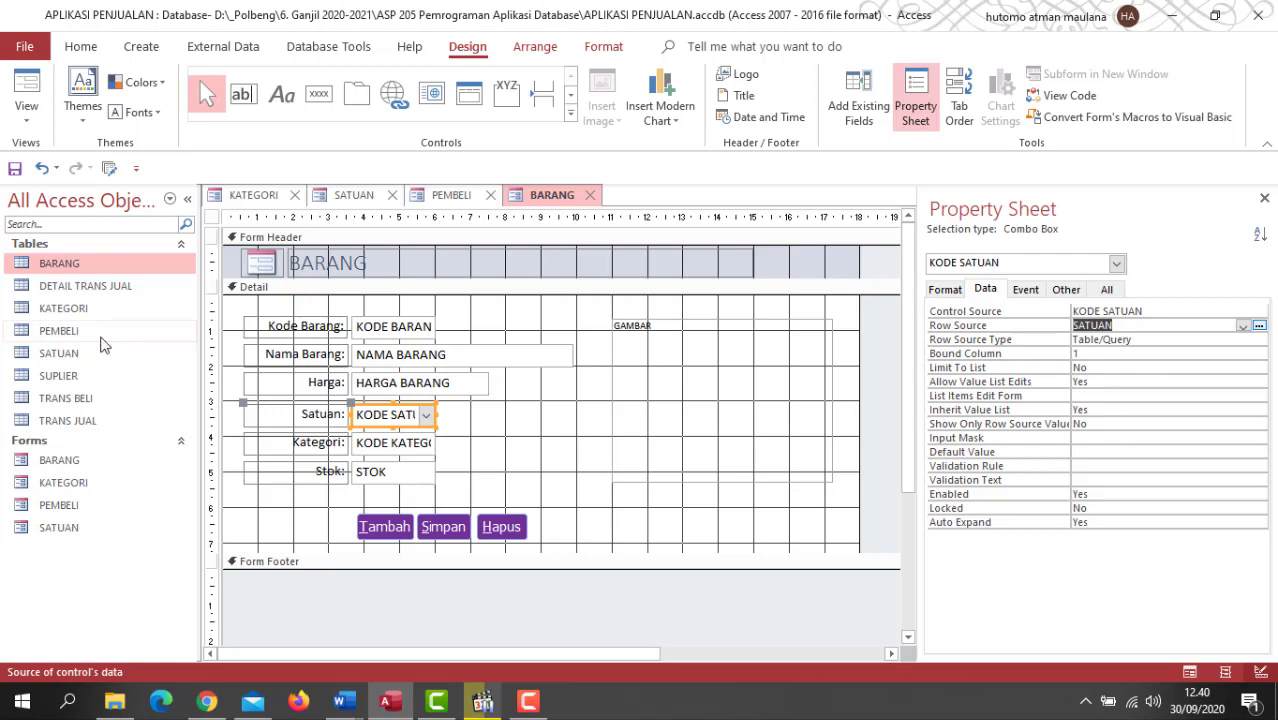
Check the columns of the SATUAN table in Datasheet View, then close it and return to the BARANG form design.
double_click(72, 353)
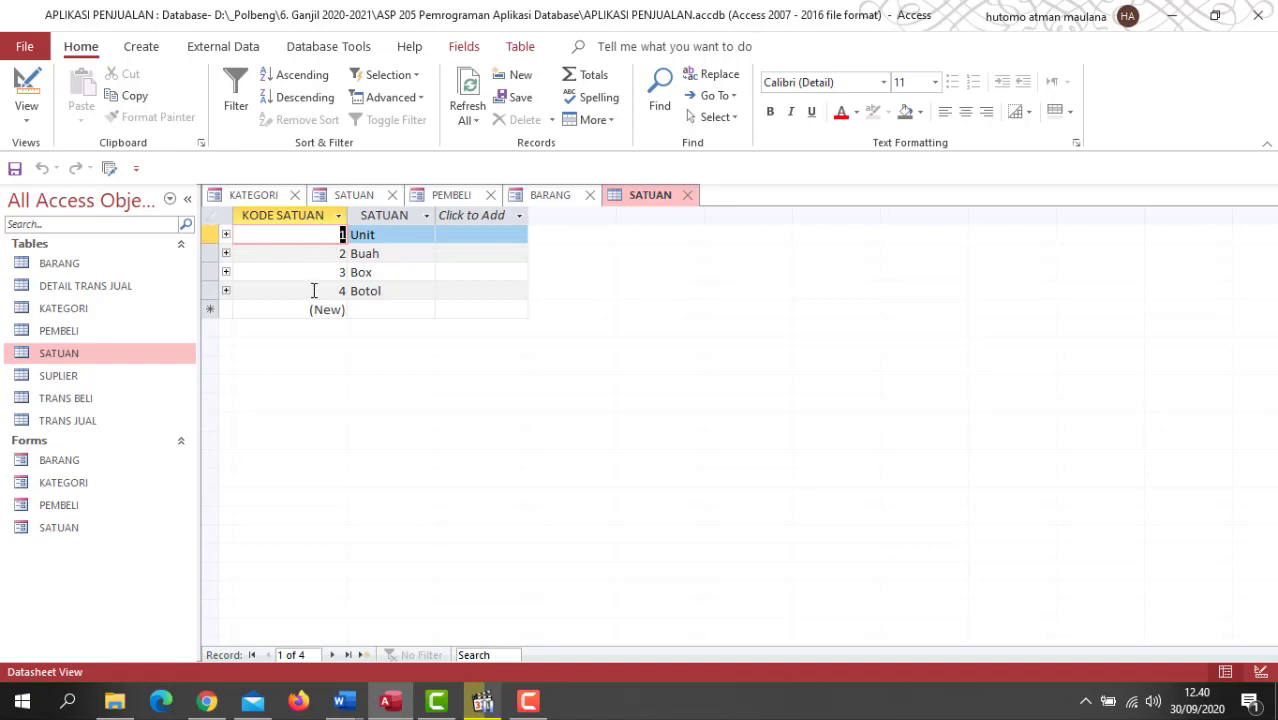
left_click(552, 196)
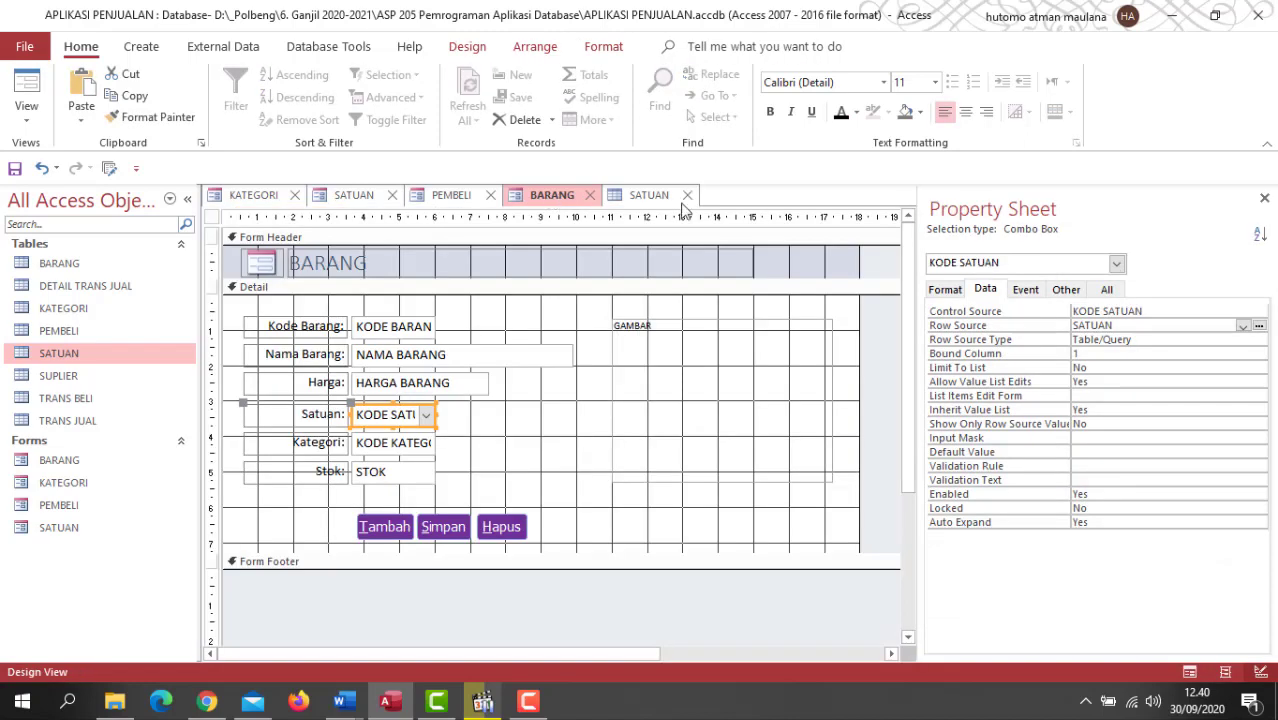
left_click(687, 196)
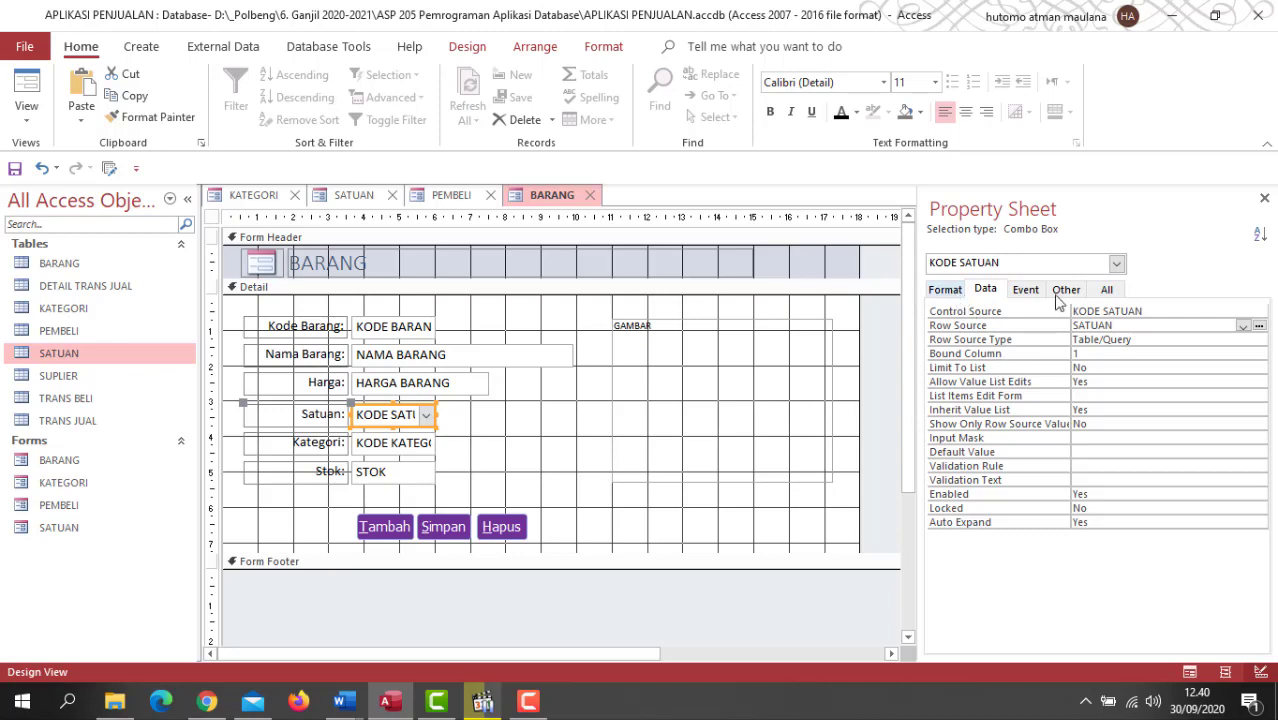
Set the KODE SATUAN combo box's Column Count to 2.
left_click(1107, 290)
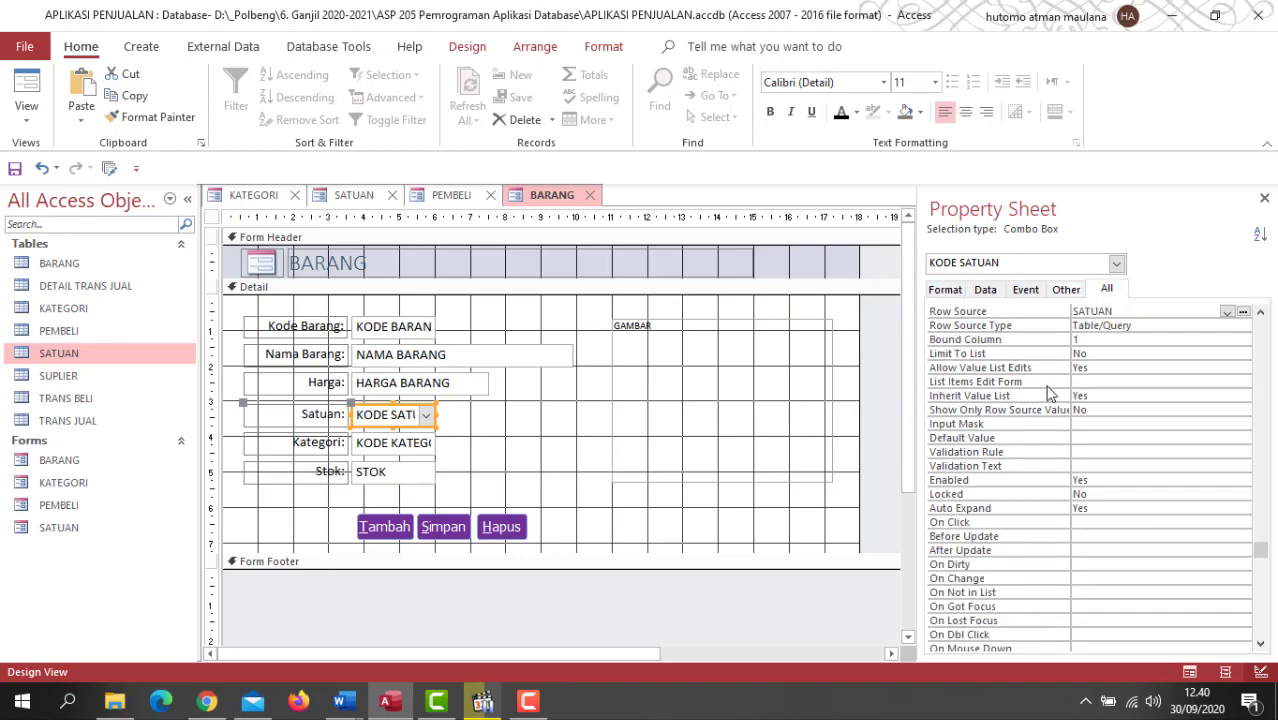
scroll(1050, 393, "up", 20)
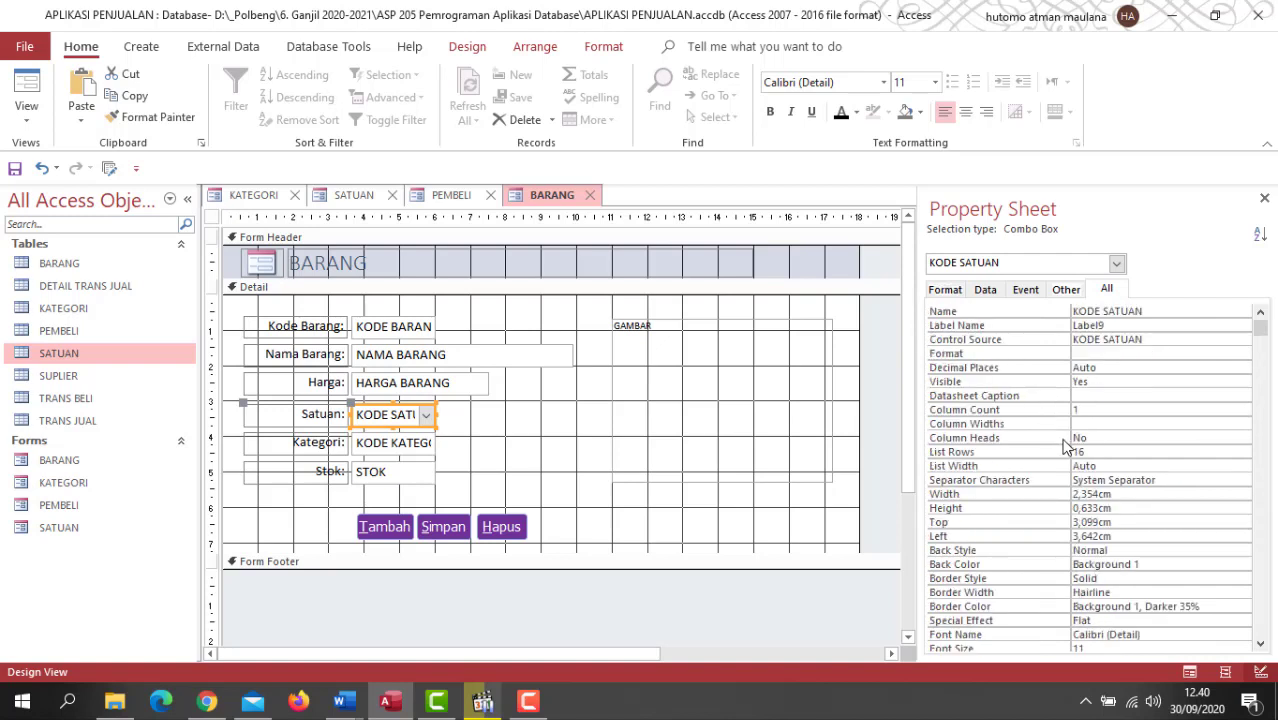
left_click(1086, 411)
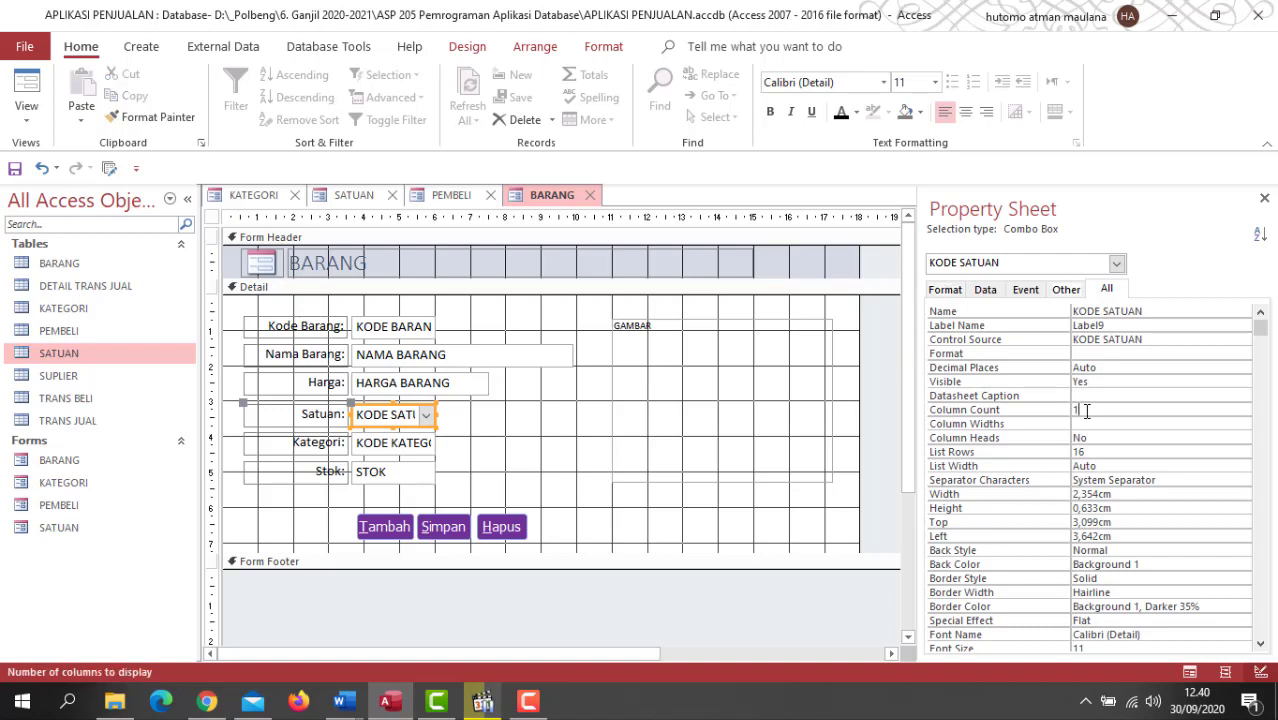
double_click(1075, 409)
type("2")
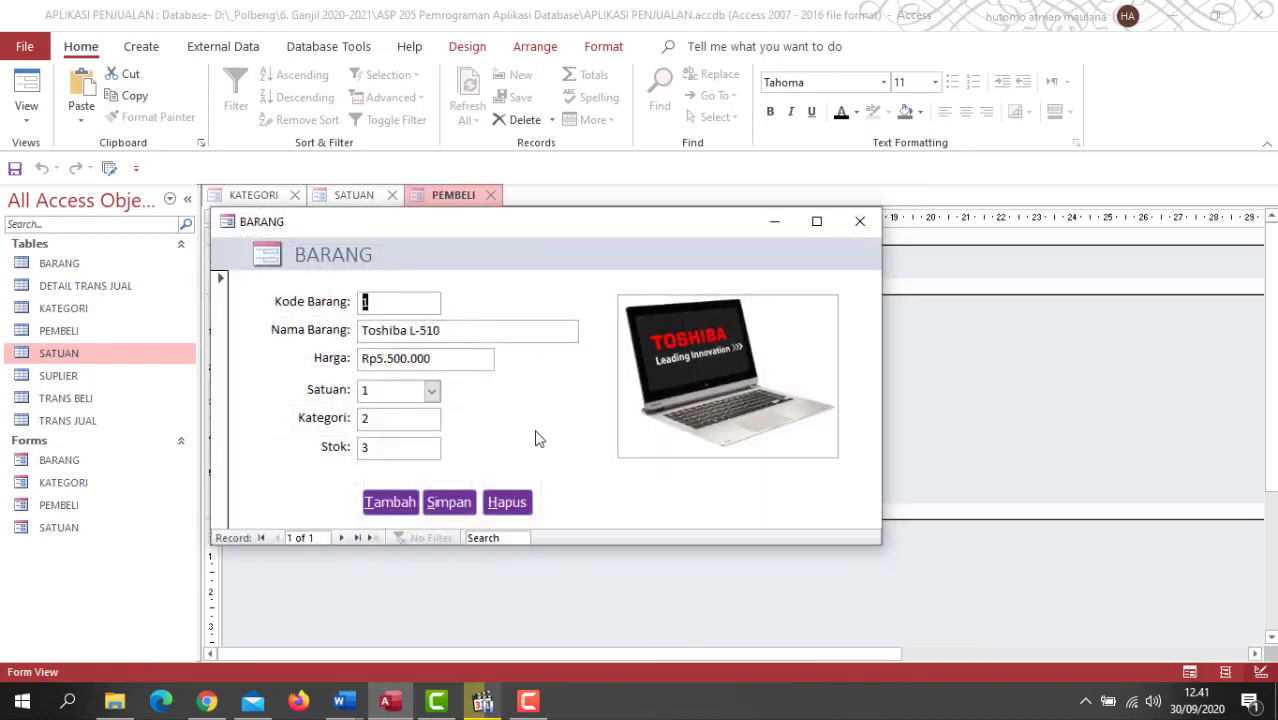
Try the two-column Satuan list in Form View by choosing Unit and Buah, and return the BARANG form to Design View.
left_click(432, 392)
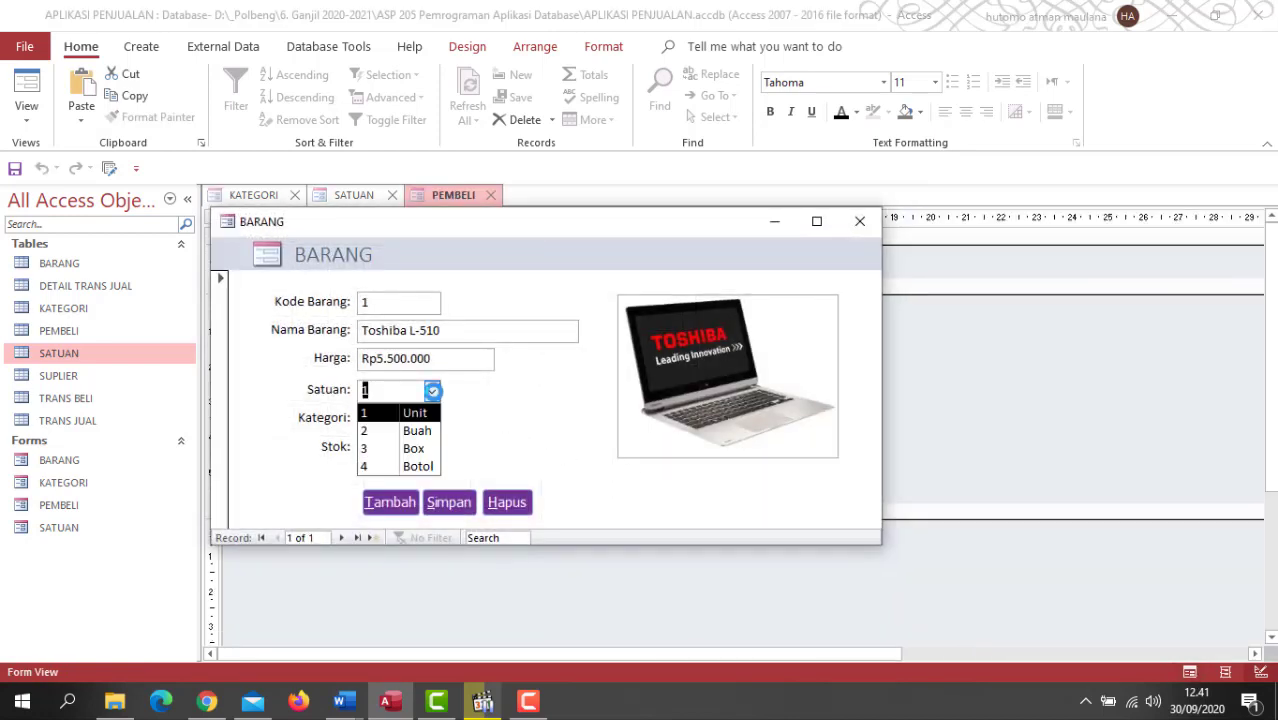
left_click(418, 413)
left_click(432, 390)
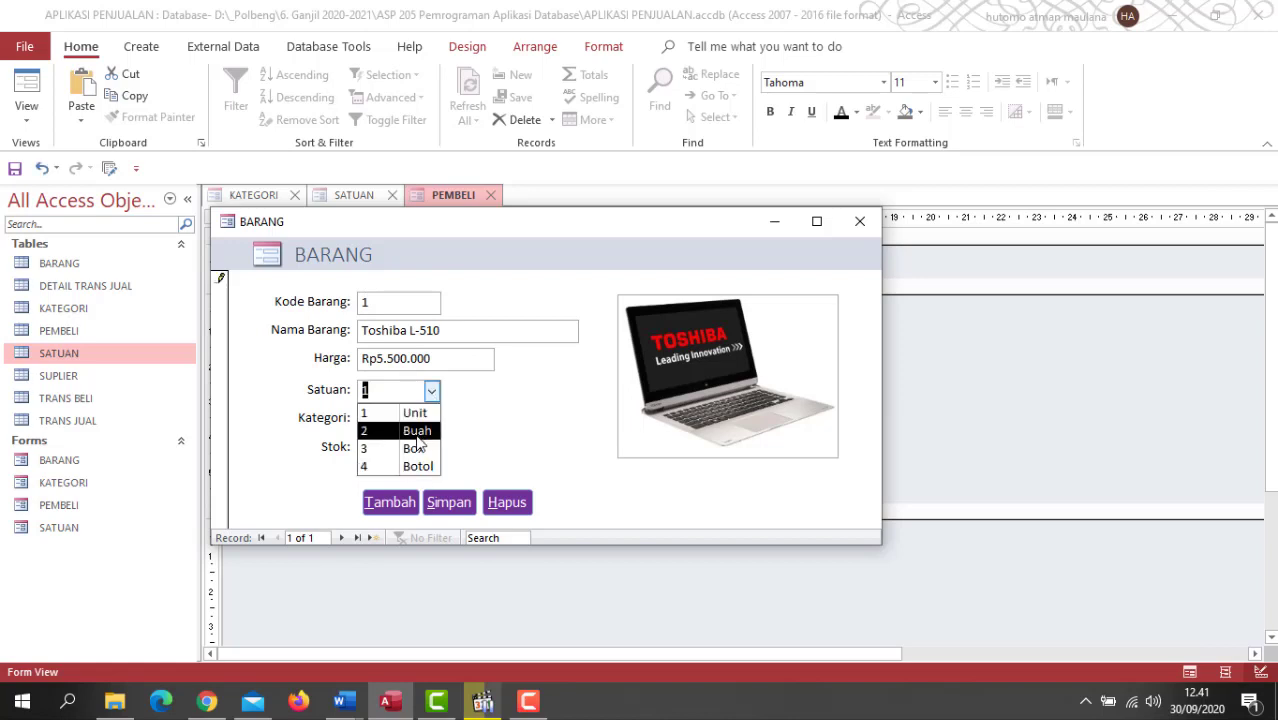
left_click(418, 431)
left_click(433, 391)
left_click(499, 410)
right_click(447, 229)
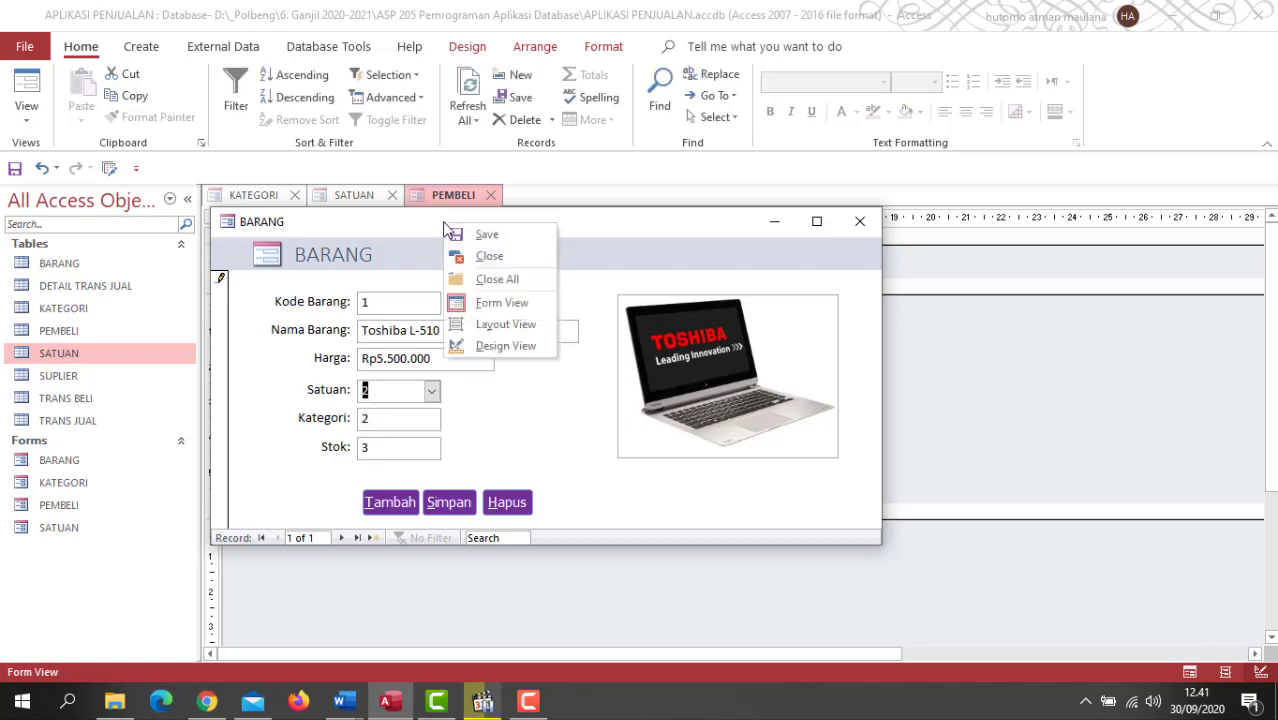
left_click(491, 350)
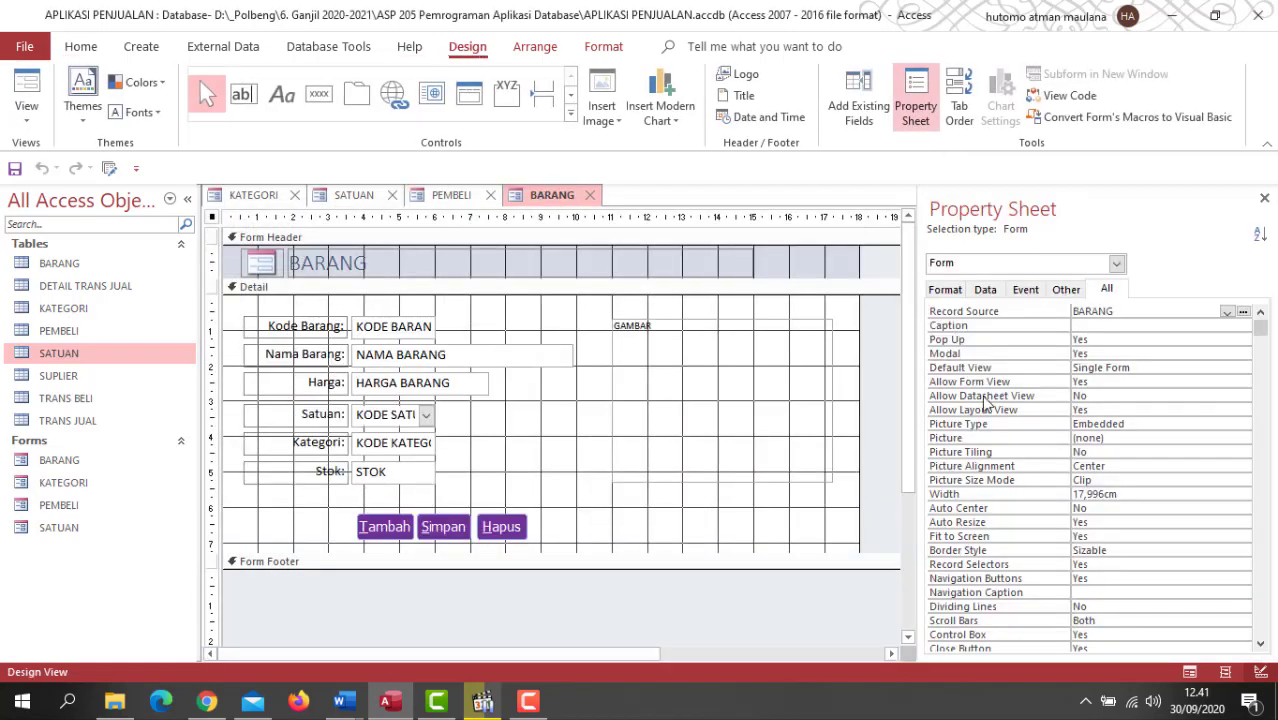
Set the KODE SATUAN combo box's Column Widths to 0cm to hide the code column.
left_click(431, 421)
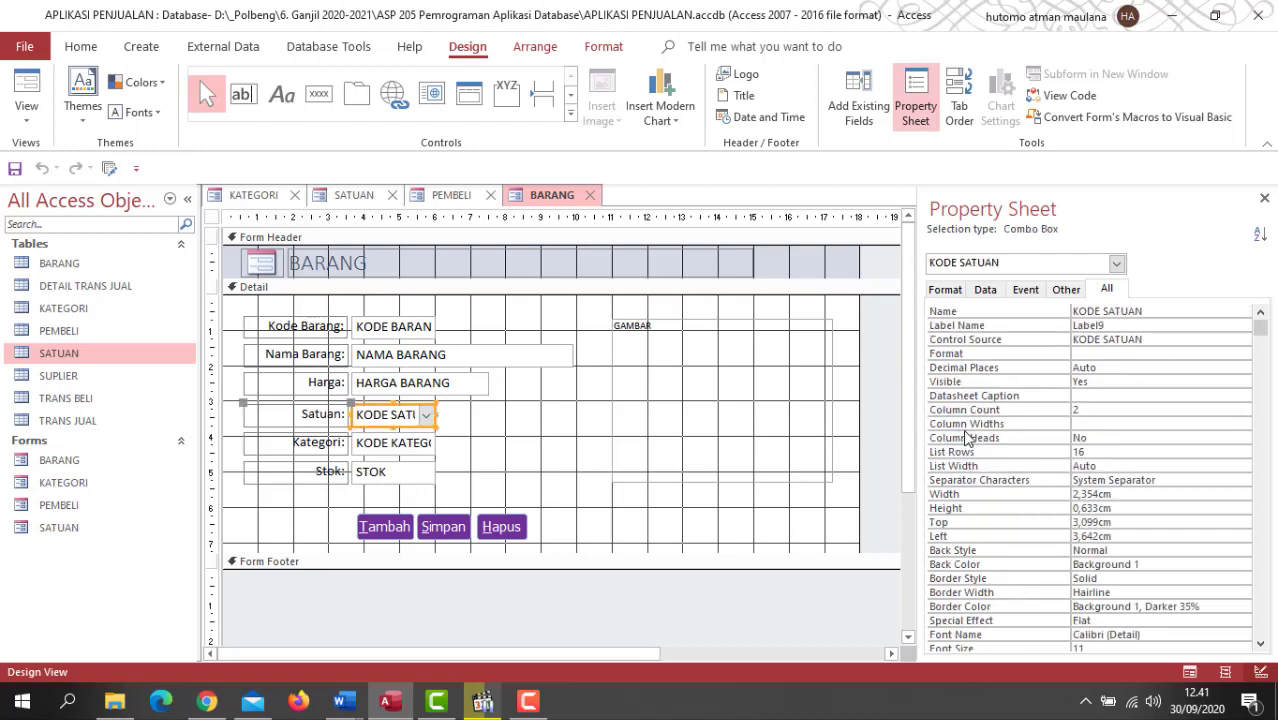
left_click(1083, 424)
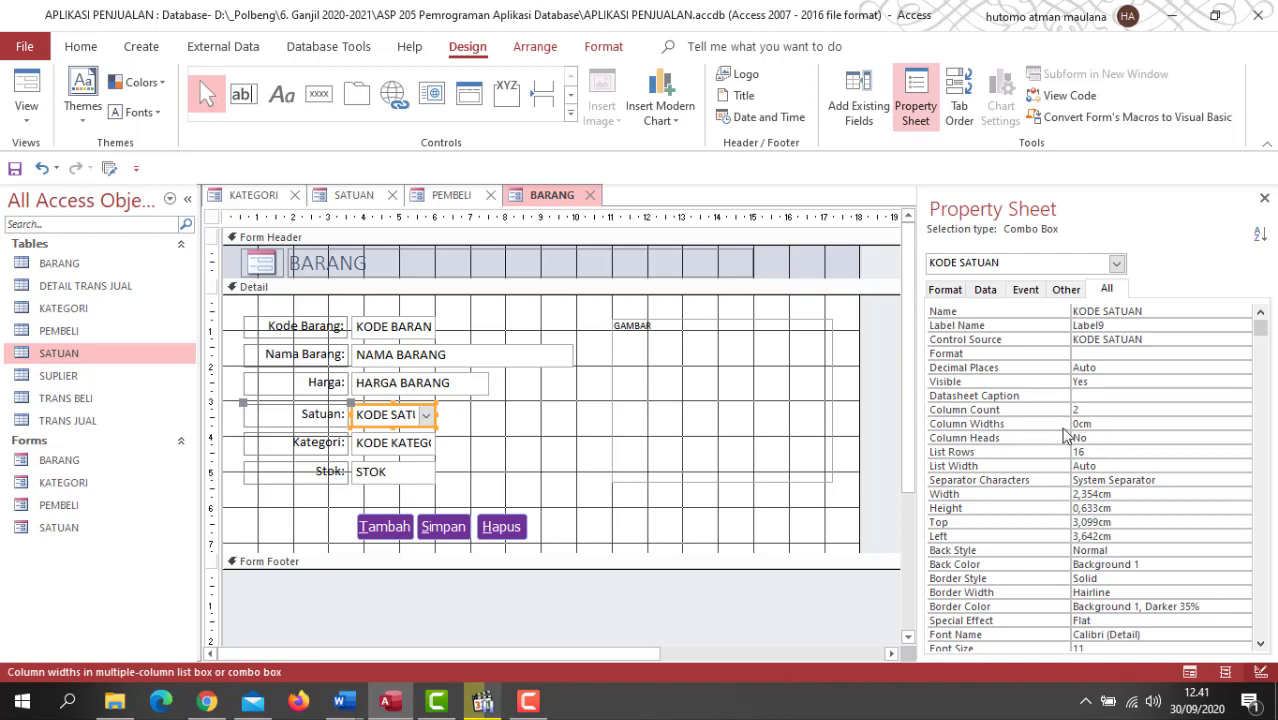
left_click(1070, 437)
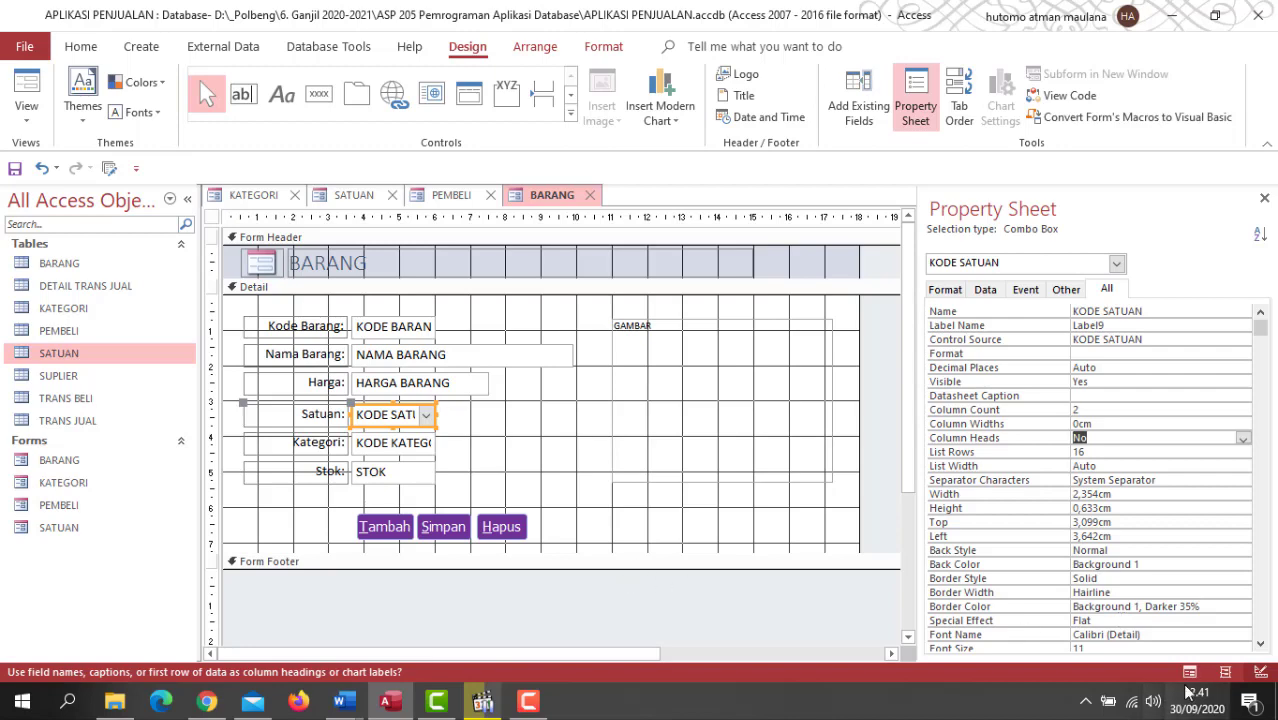
Test the Satuan list in the running BARANG form with Botol, Unit and Buah, and return to Design View.
key("F5")
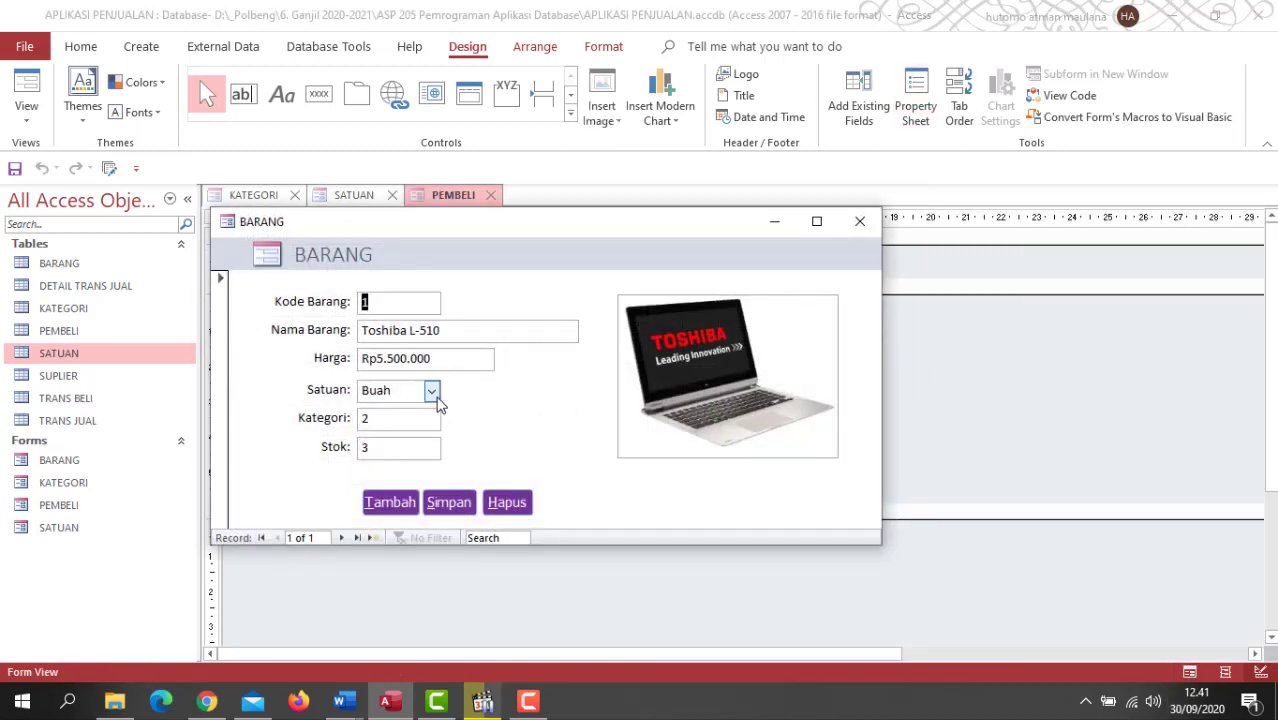
left_click(431, 393)
left_click(385, 466)
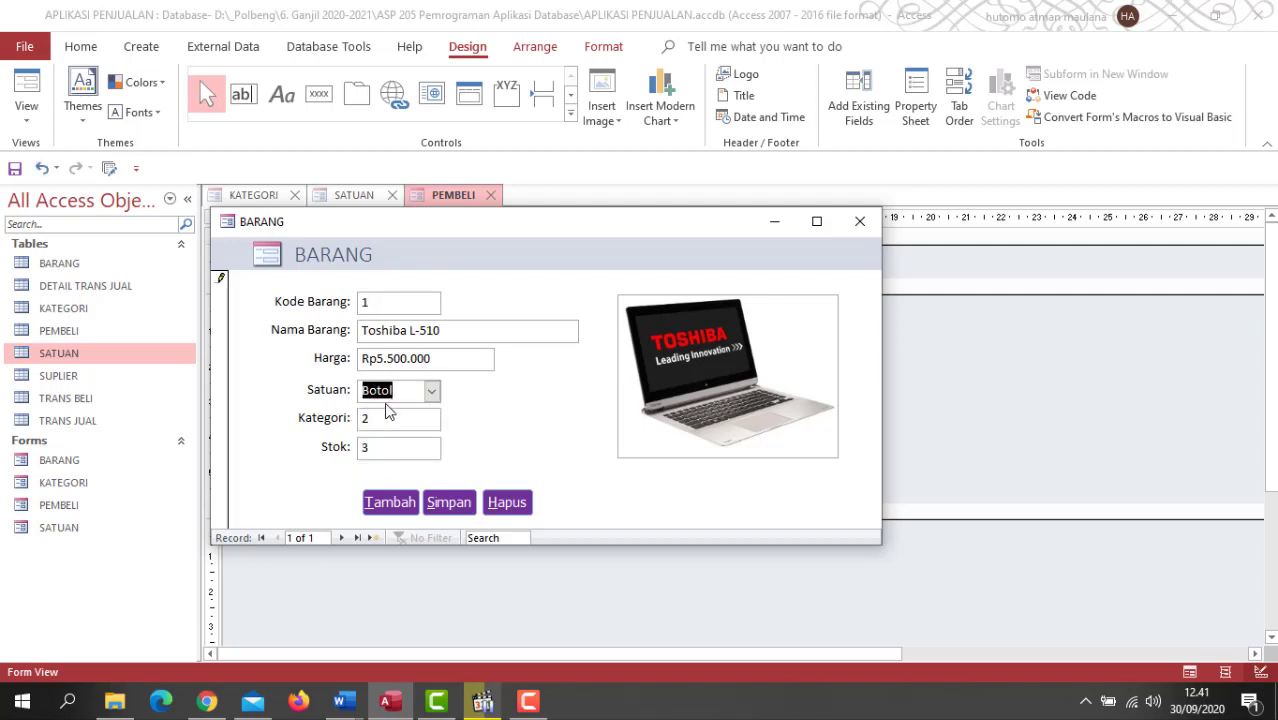
left_click(431, 393)
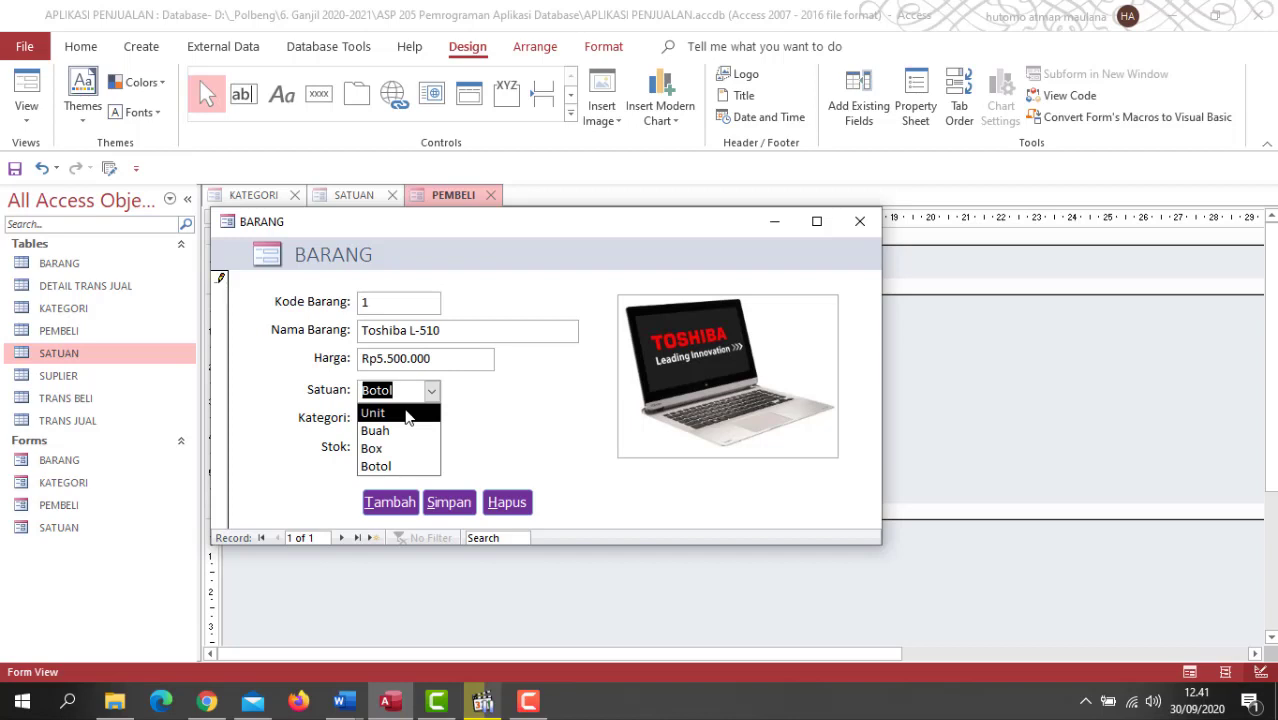
left_click(407, 416)
left_click(431, 391)
left_click(420, 431)
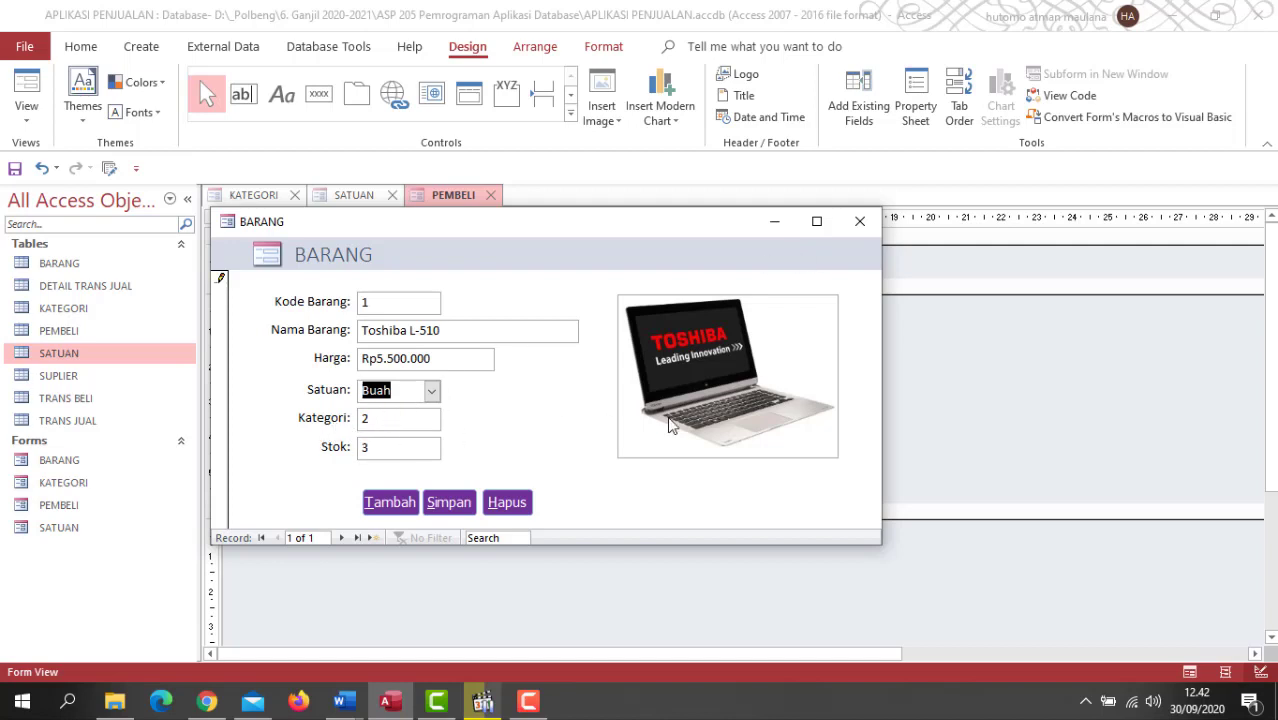
right_click(685, 221)
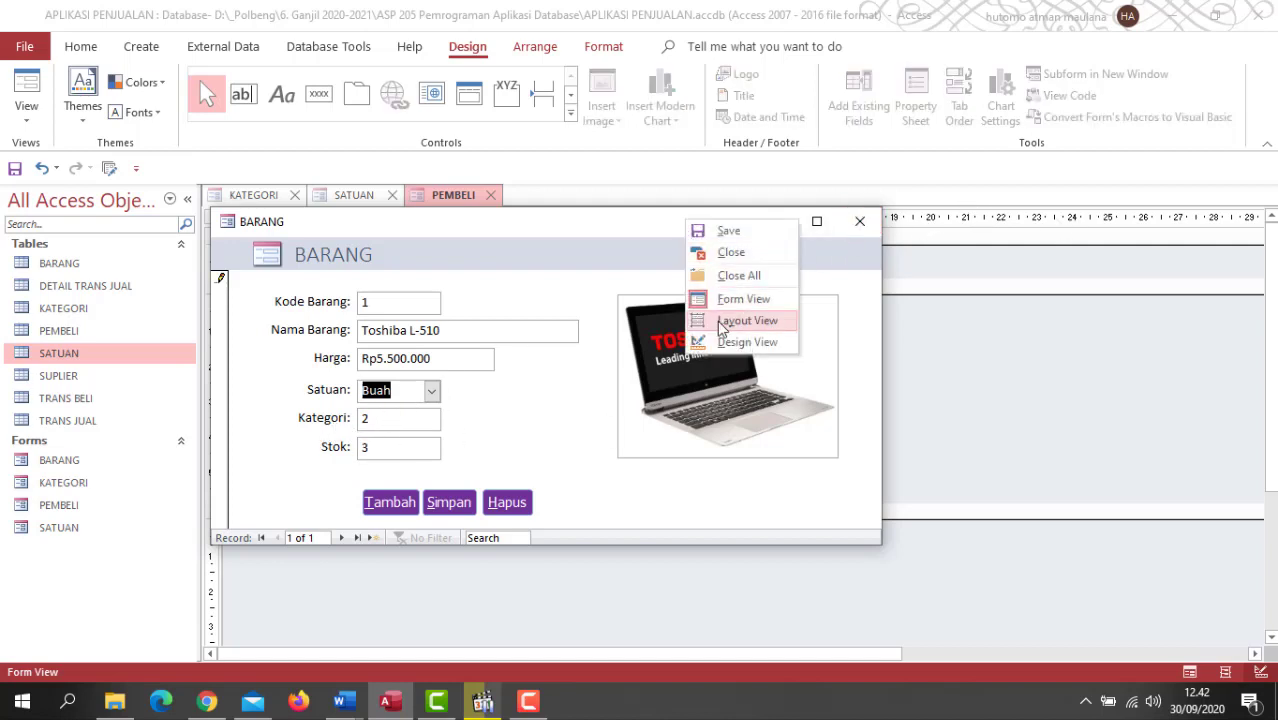
left_click(745, 342)
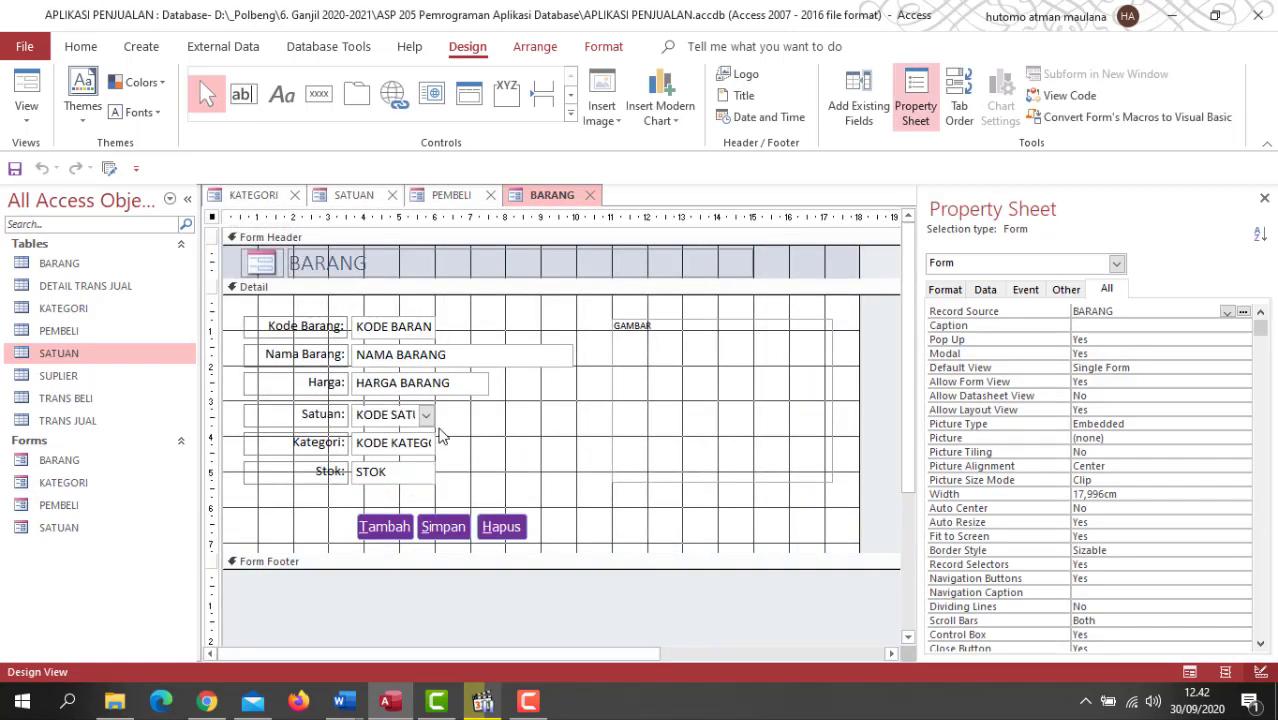
Convert the KODE KATEGORI text box beside the Kategori label into a combo box.
left_click(403, 455)
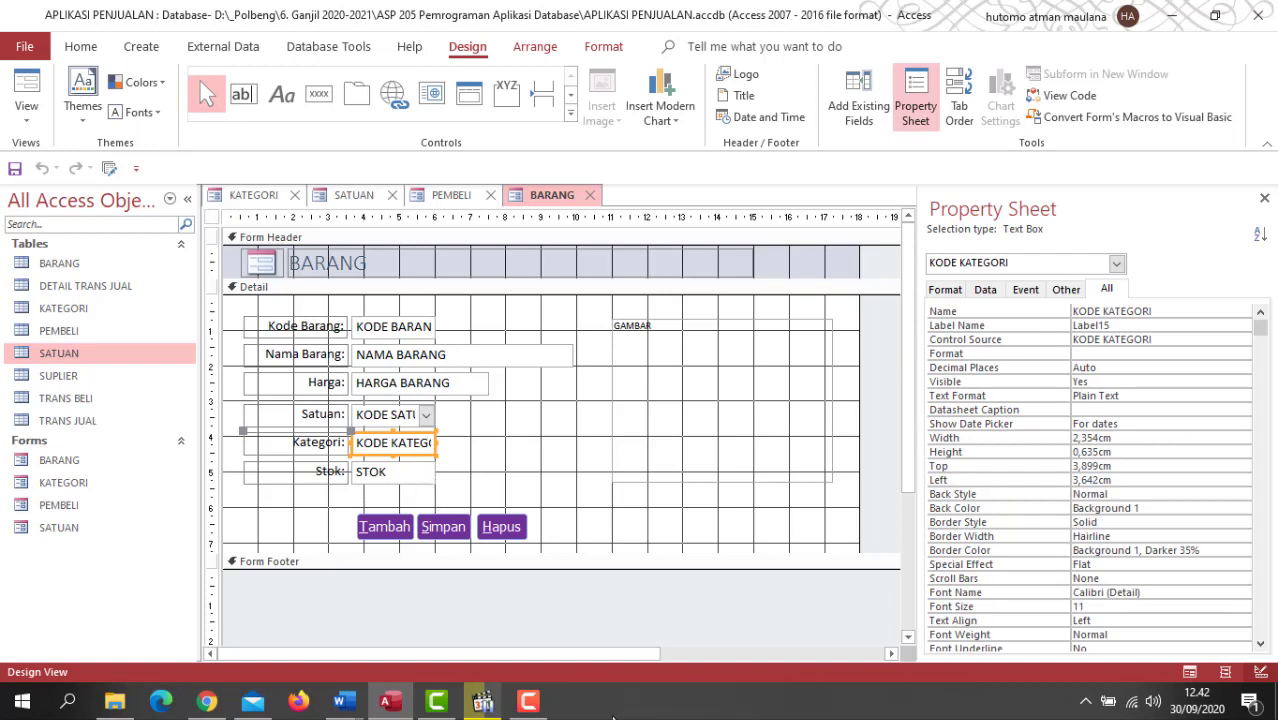
right_click(424, 458)
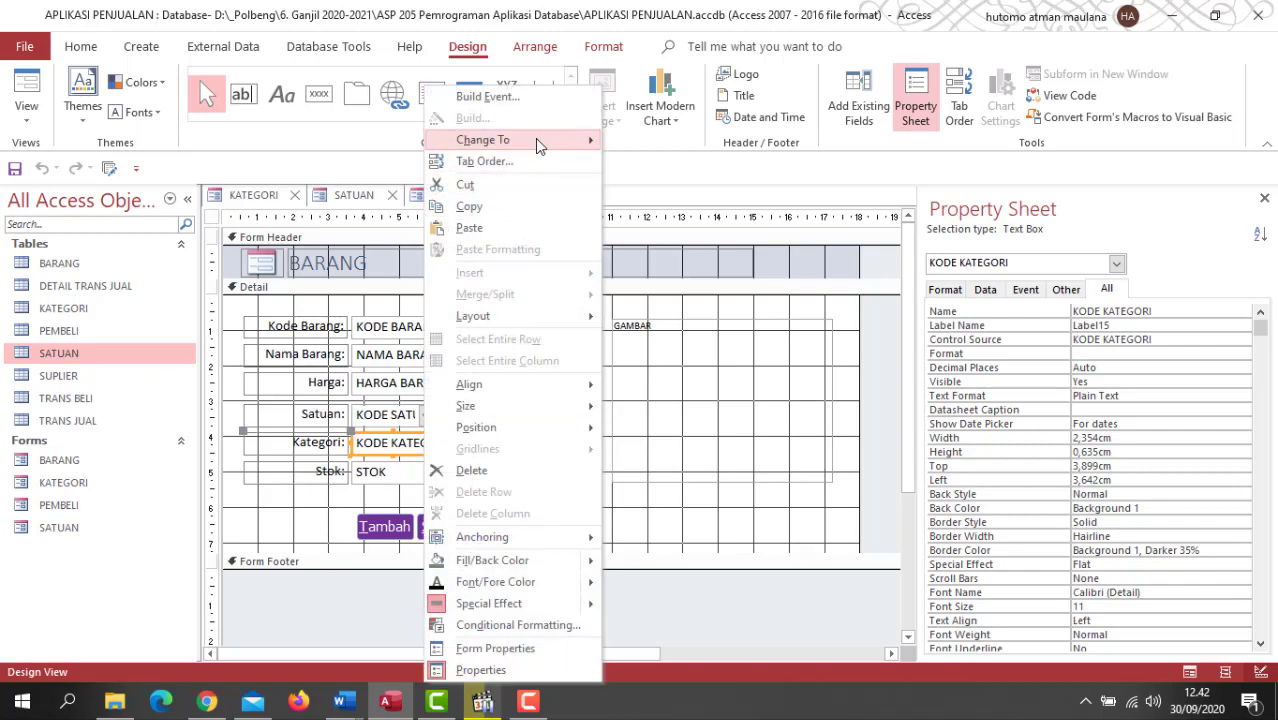
mouse_move(535, 143)
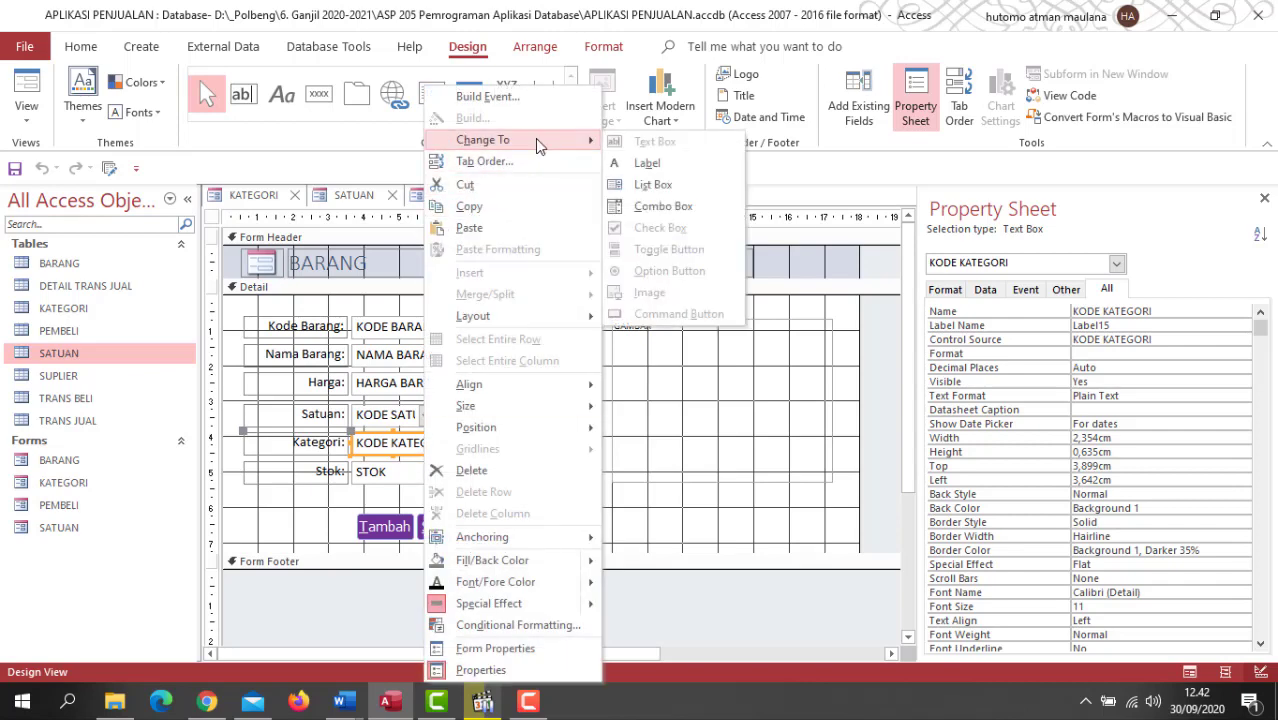
left_click(680, 210)
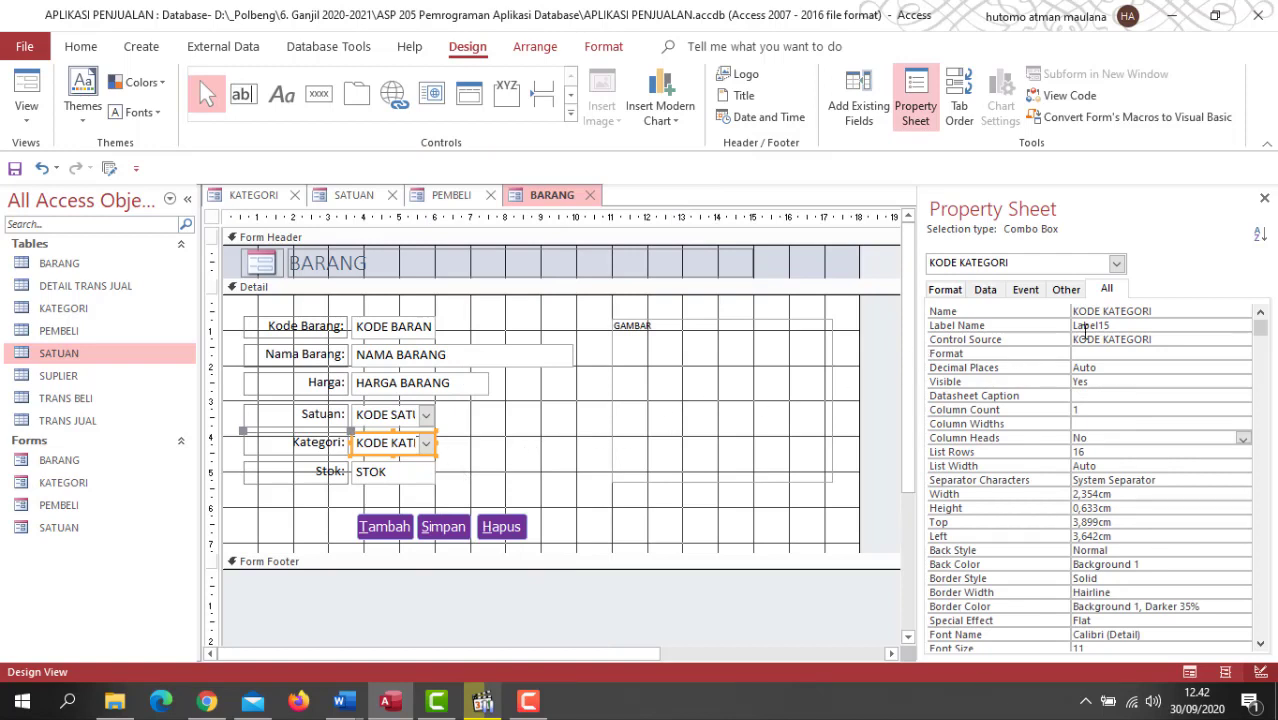
Set the KODE KATEGORI combo box's Row Source to the KATEGORI table.
left_click(985, 292)
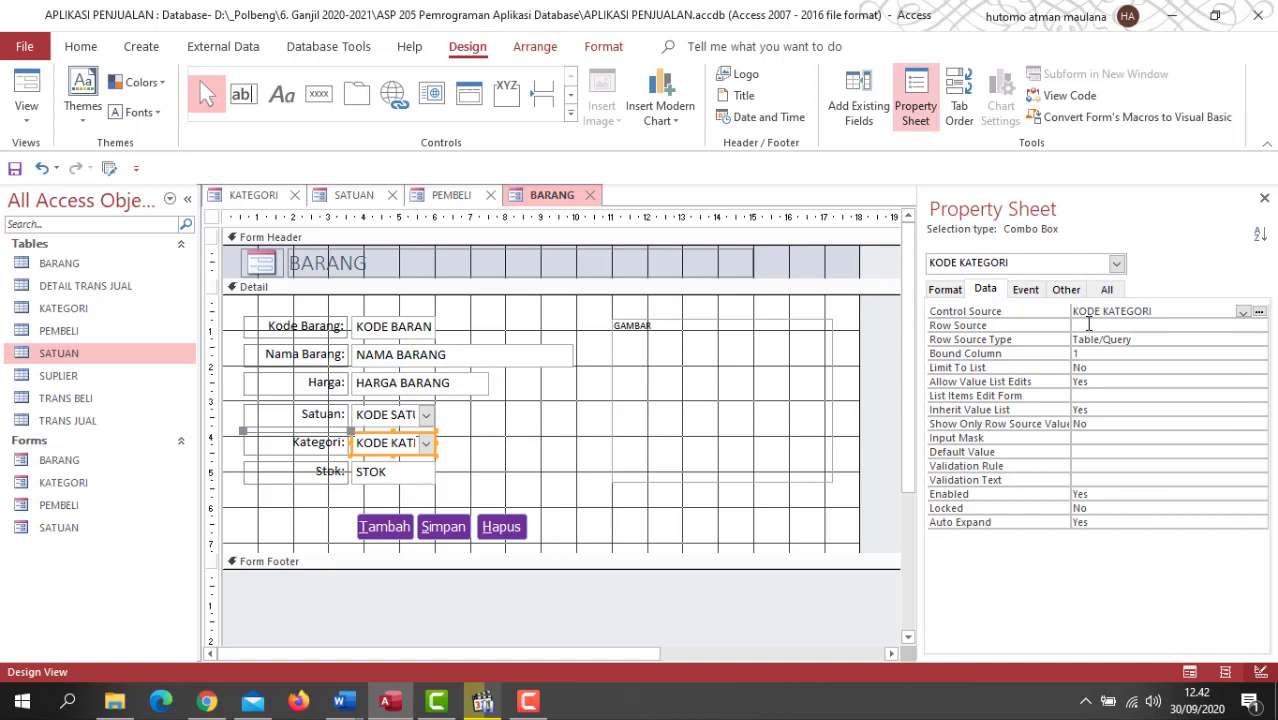
left_click(1088, 325)
left_click(1243, 327)
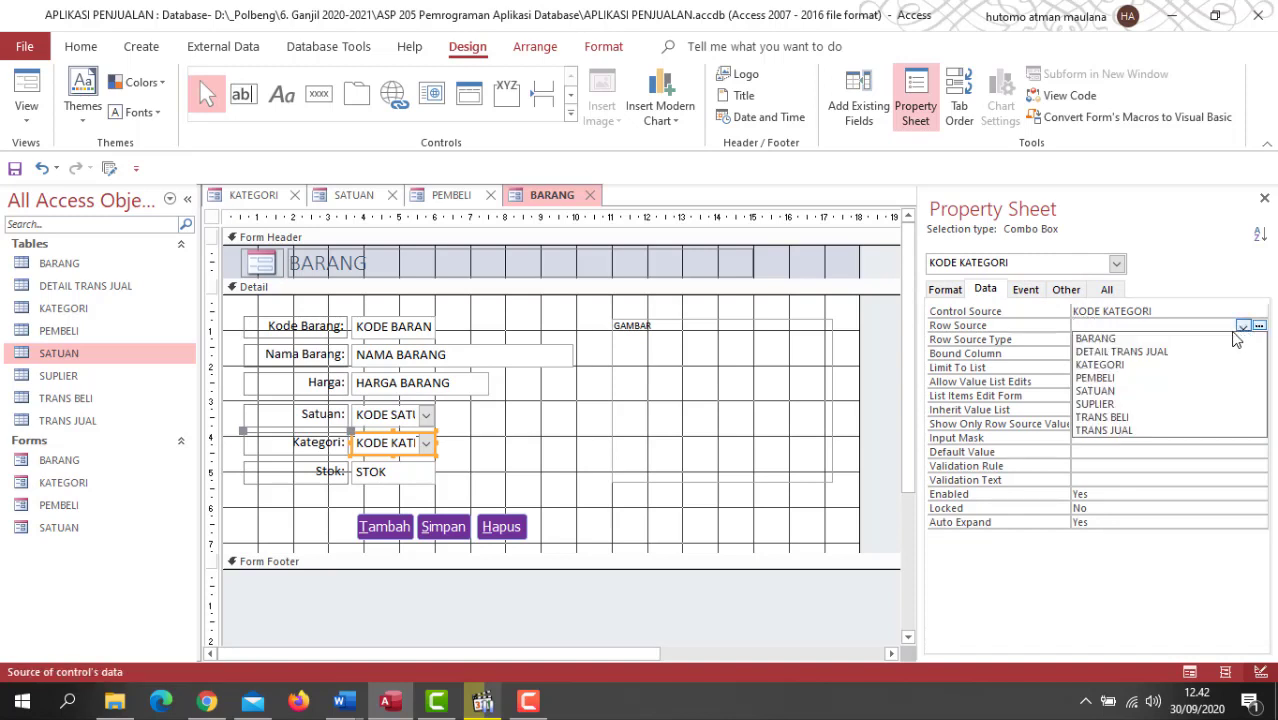
left_click(1156, 366)
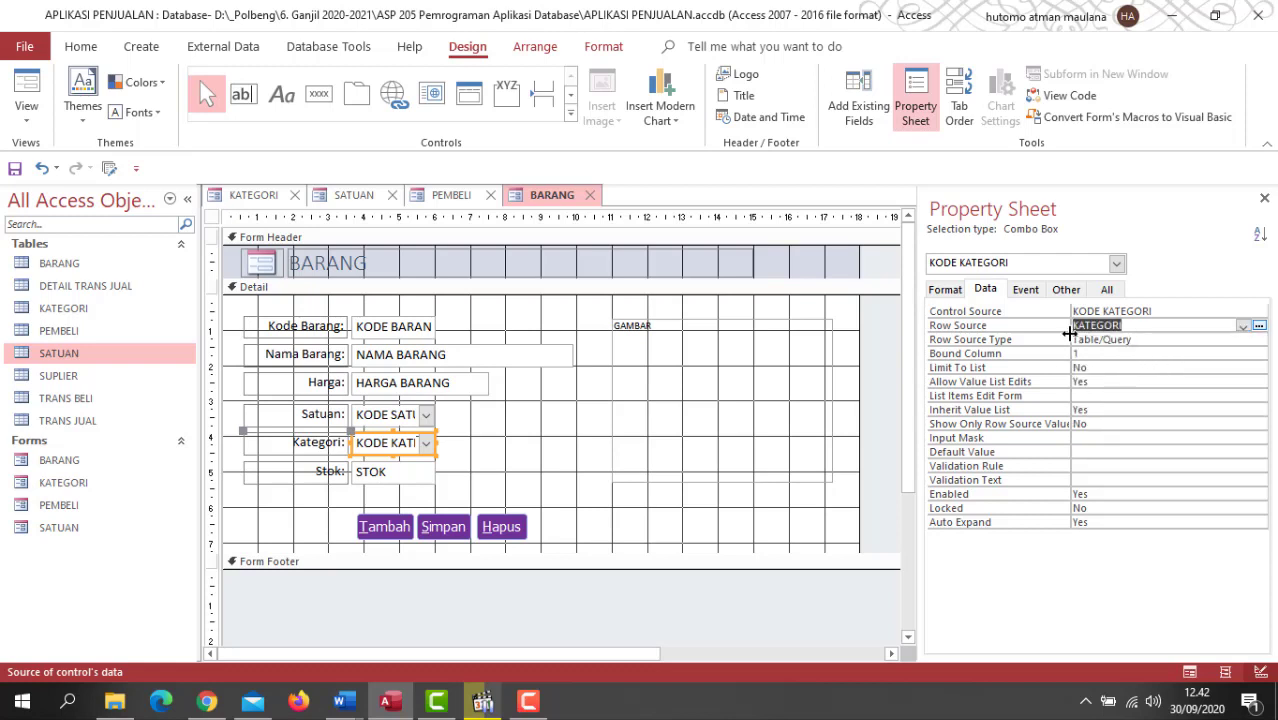
Check the KATEGORI table's columns, and set the KODE KATEGORI combo box's Column Count to 2 and Column Widths to 0cm.
left_click(947, 291)
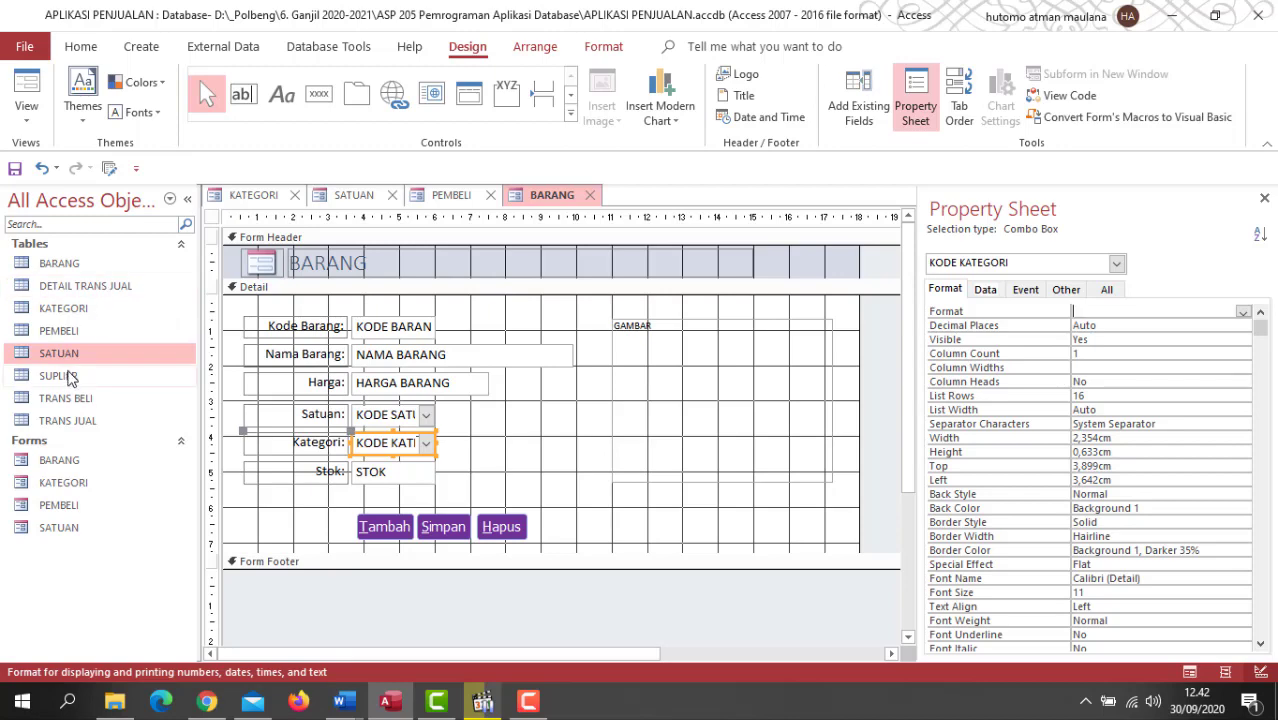
double_click(72, 307)
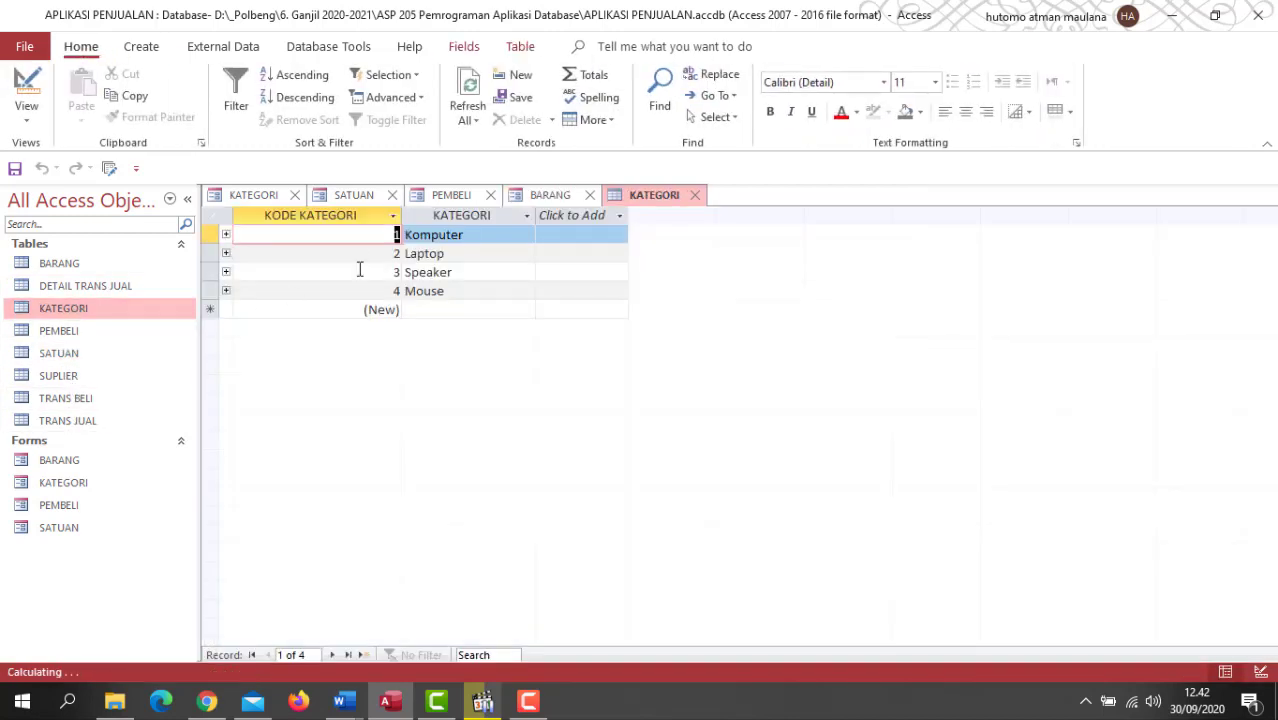
left_click(688, 196)
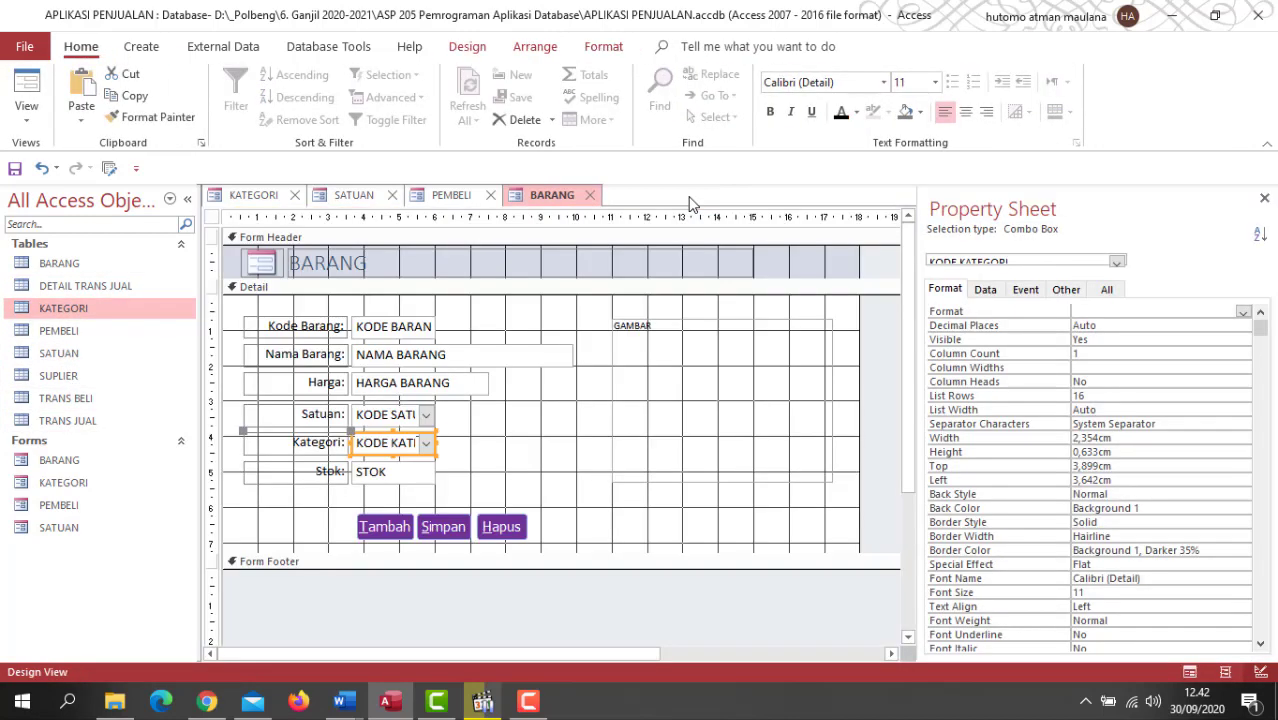
left_click(1200, 352)
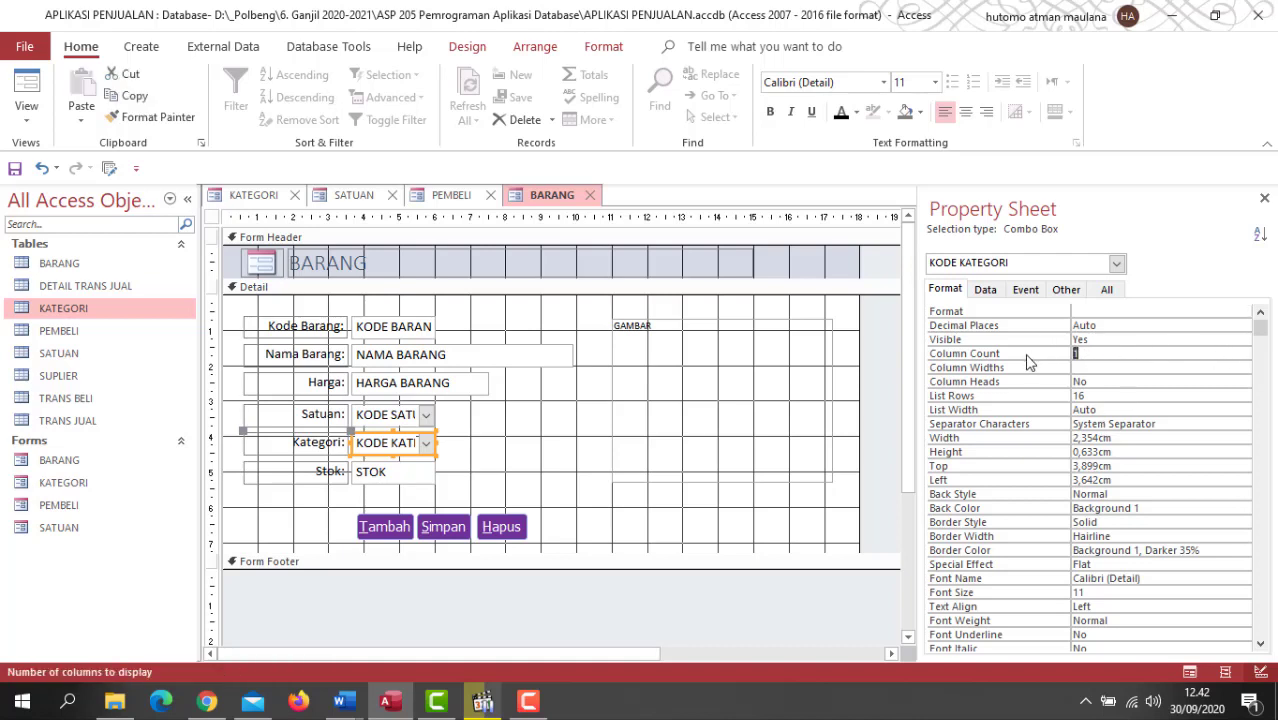
type("2")
left_click(1089, 371)
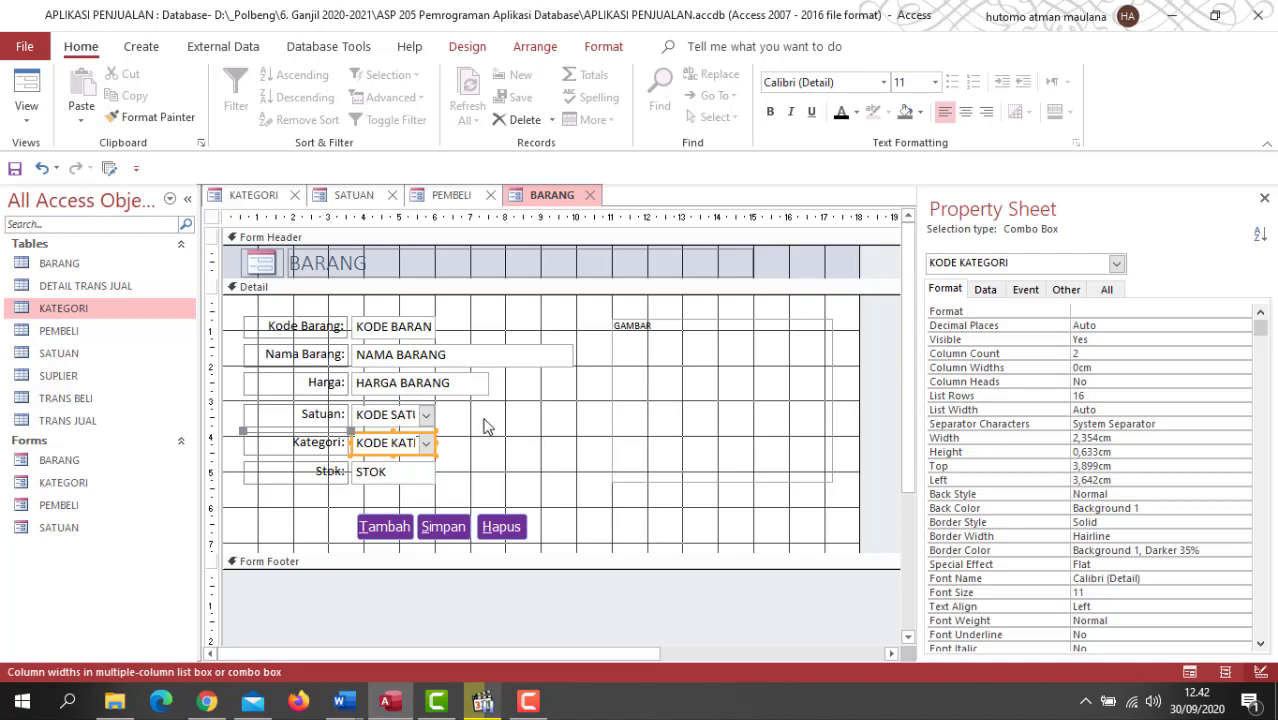
Test the Kategori list in the running BARANG form, and return to Design View.
left_click(1189, 673)
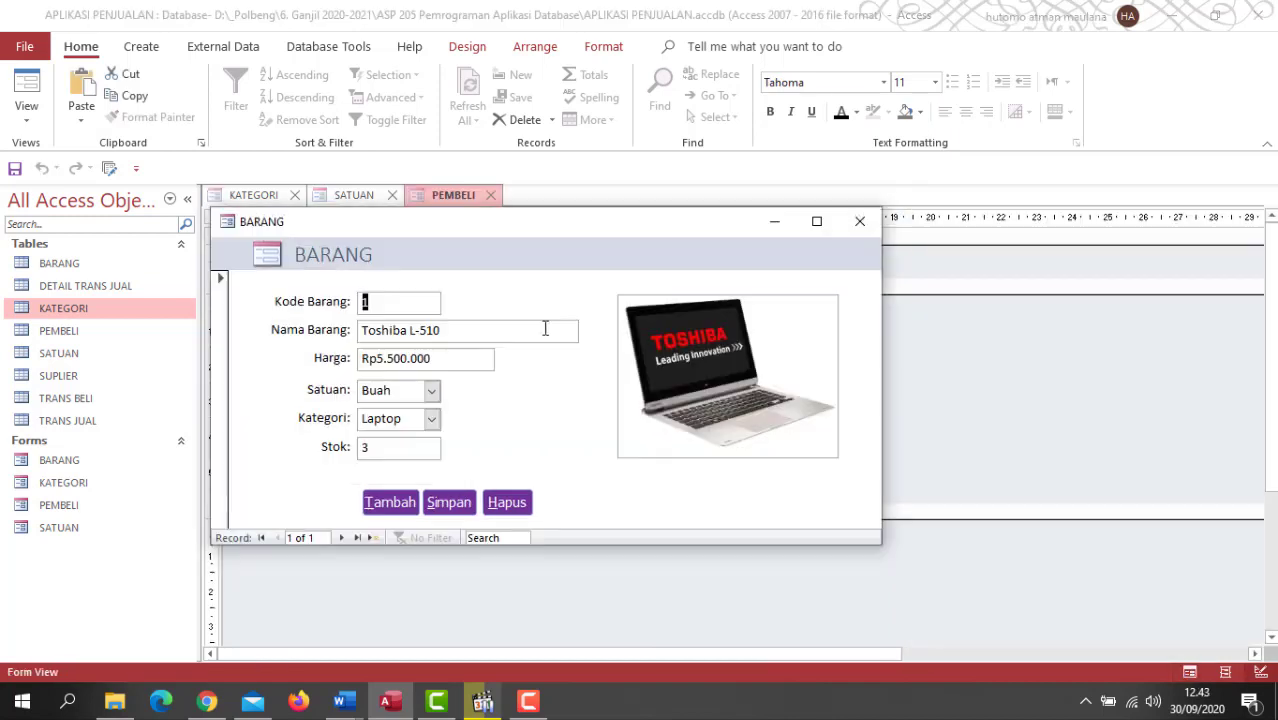
left_click_drag(510, 229, 502, 199)
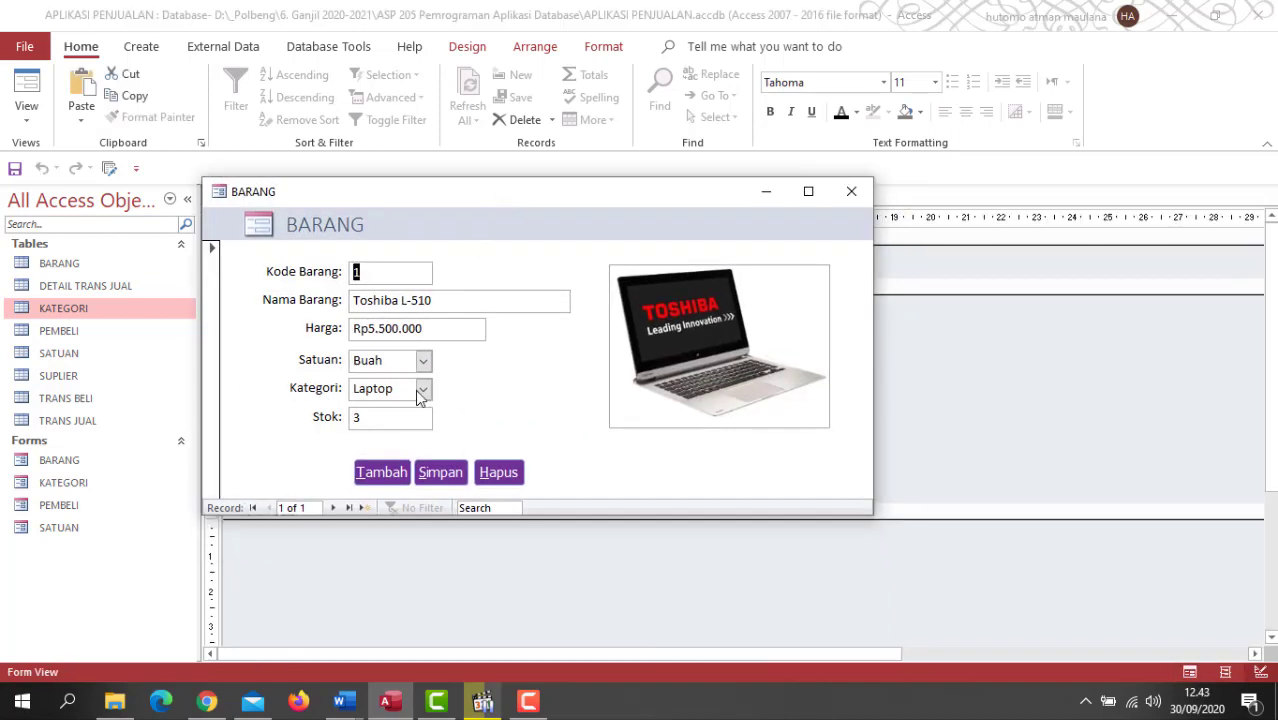
left_click(423, 390)
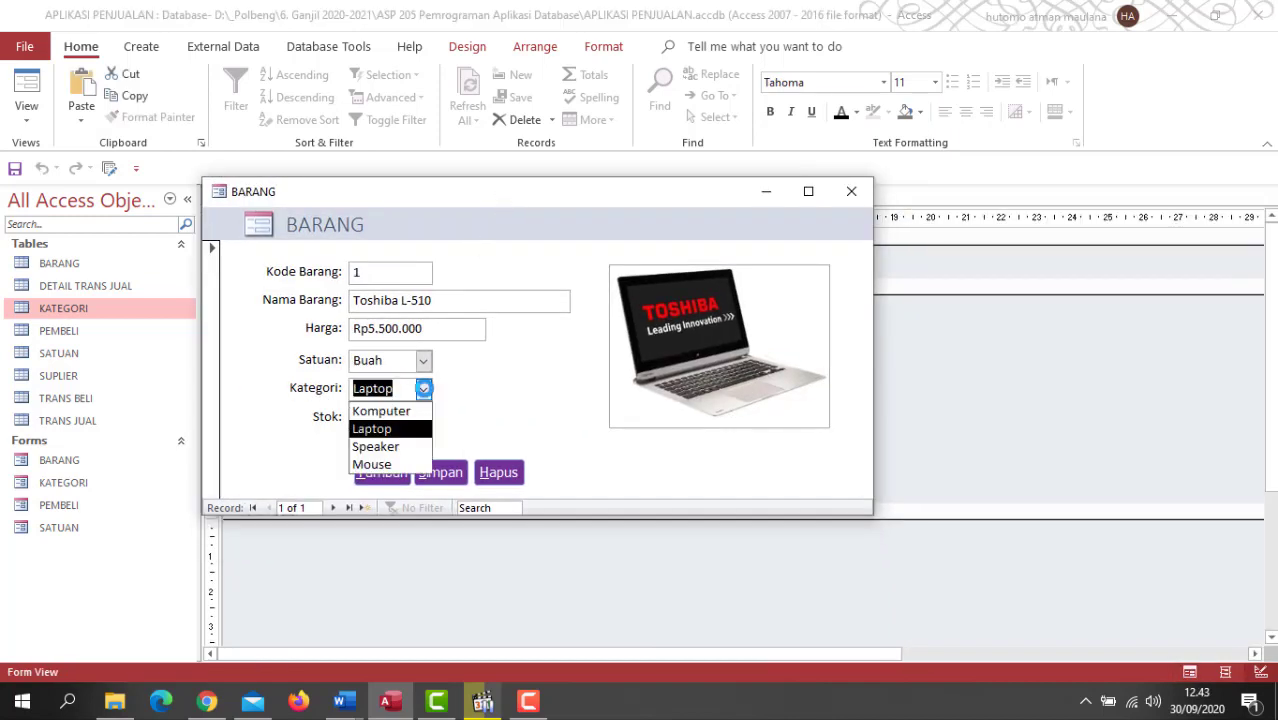
left_click(490, 382)
left_click(423, 388)
left_click(490, 384)
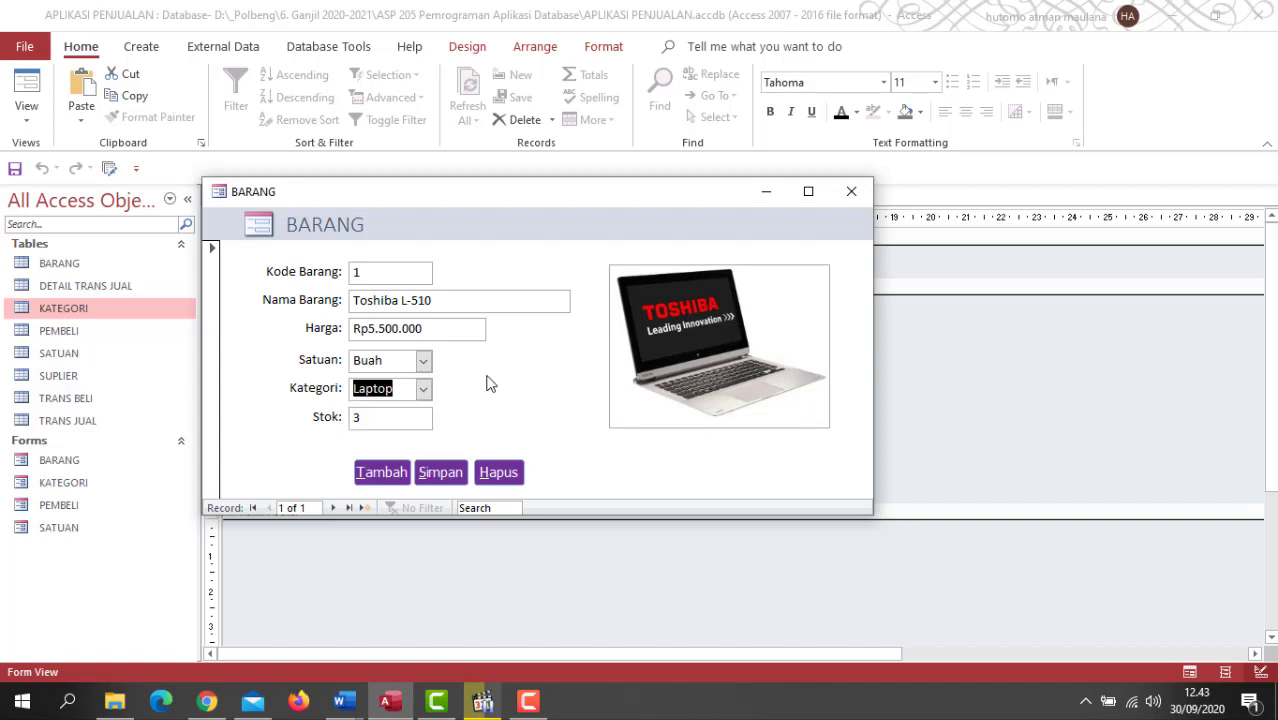
right_click(509, 199)
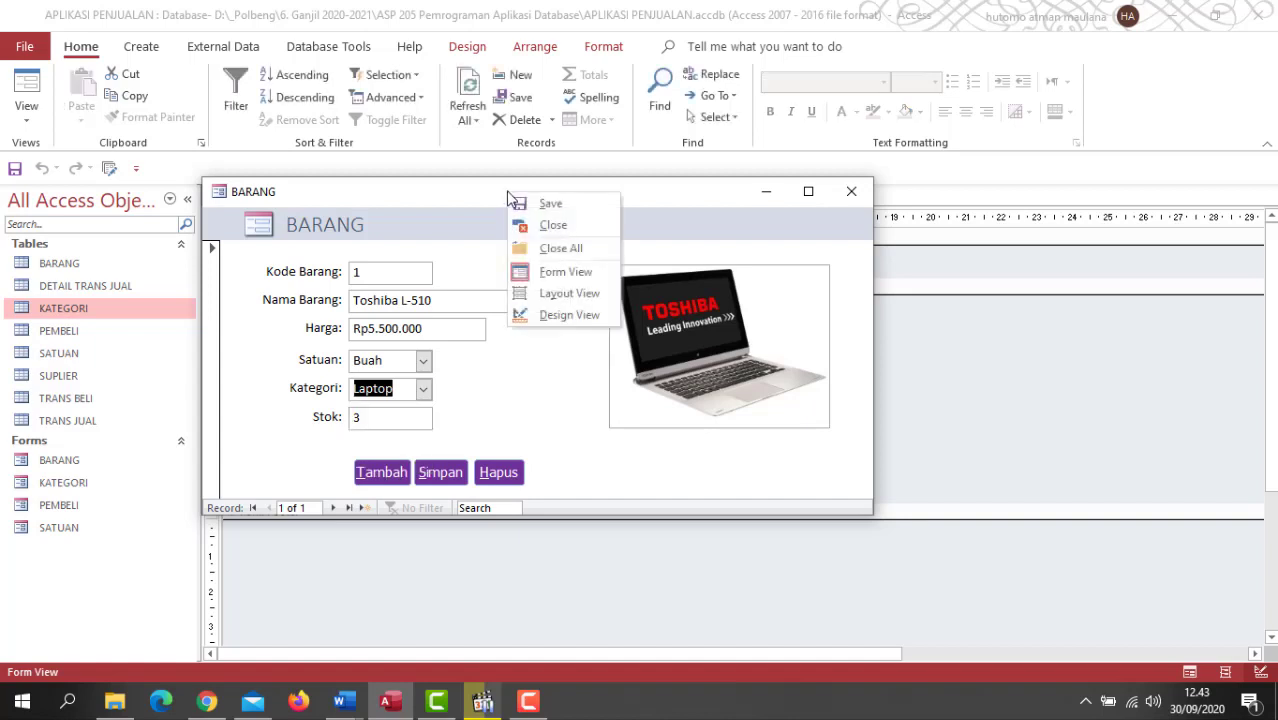
left_click(240, 367)
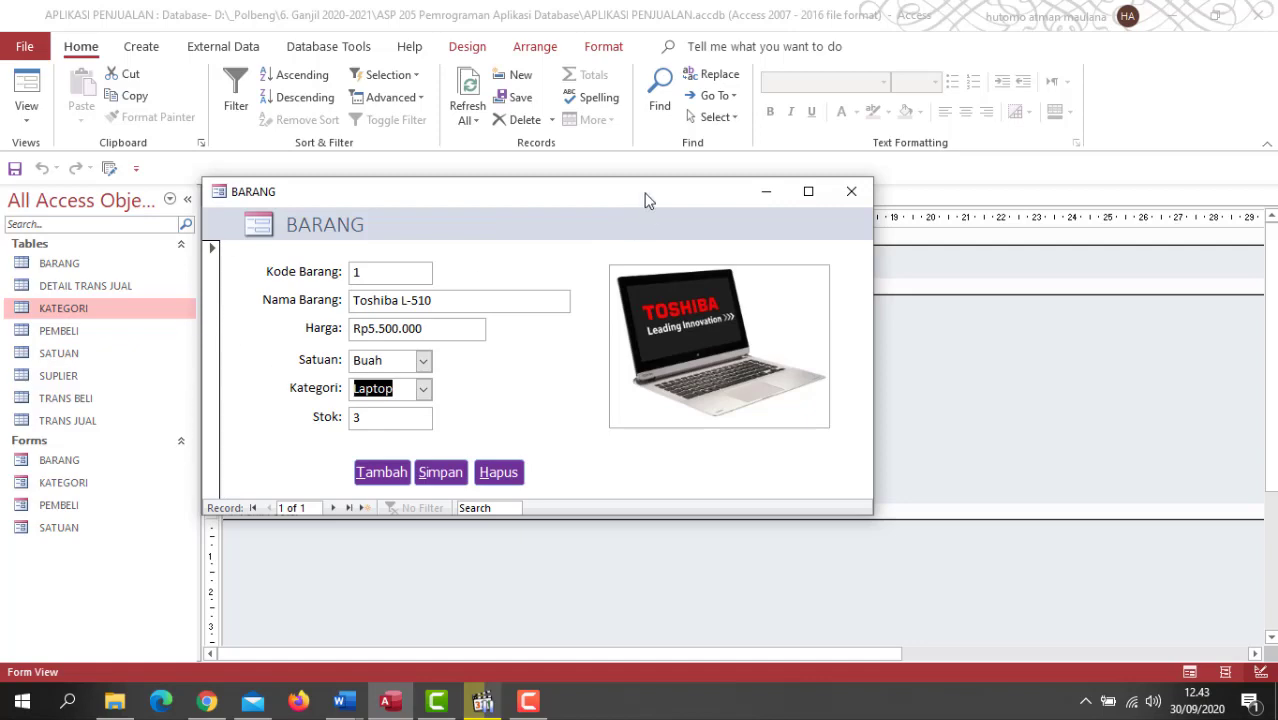
right_click(596, 198)
left_click(665, 322)
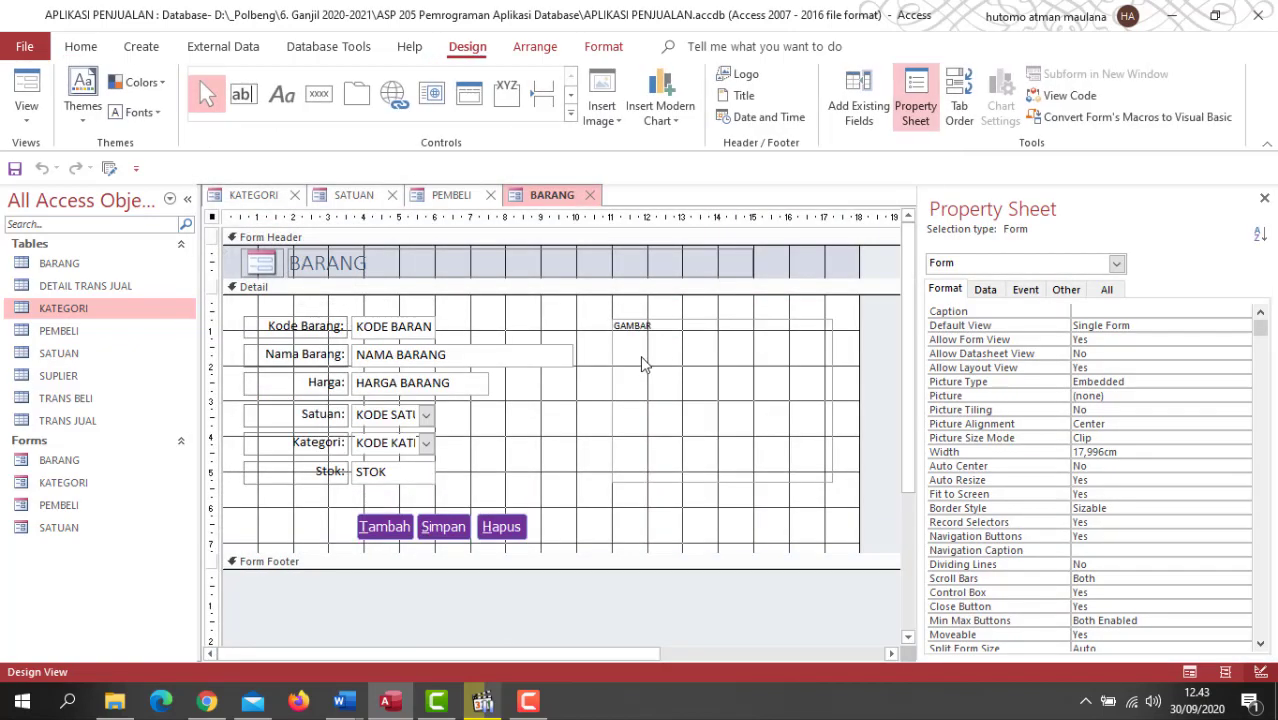
Set the BARANG form's Record Selectors to No, check the form in Form View and close it.
left_click(837, 271)
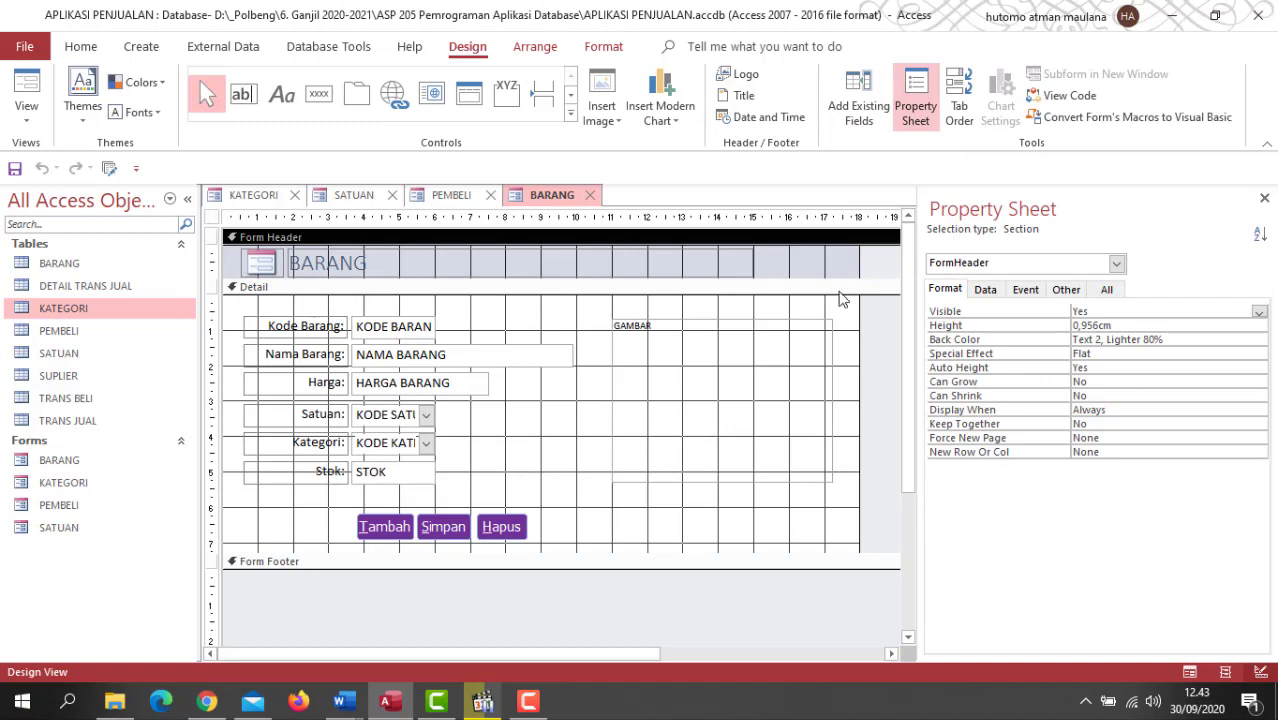
left_click(848, 320)
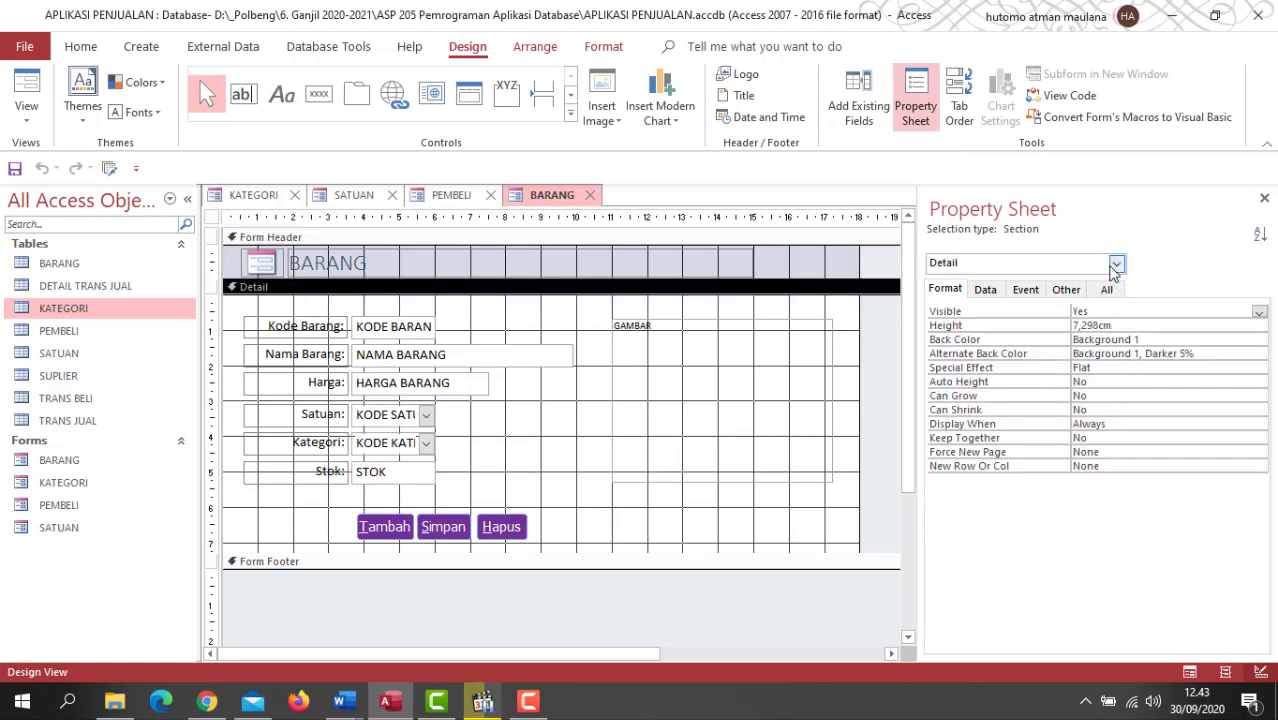
left_click(1116, 263)
left_click(983, 331)
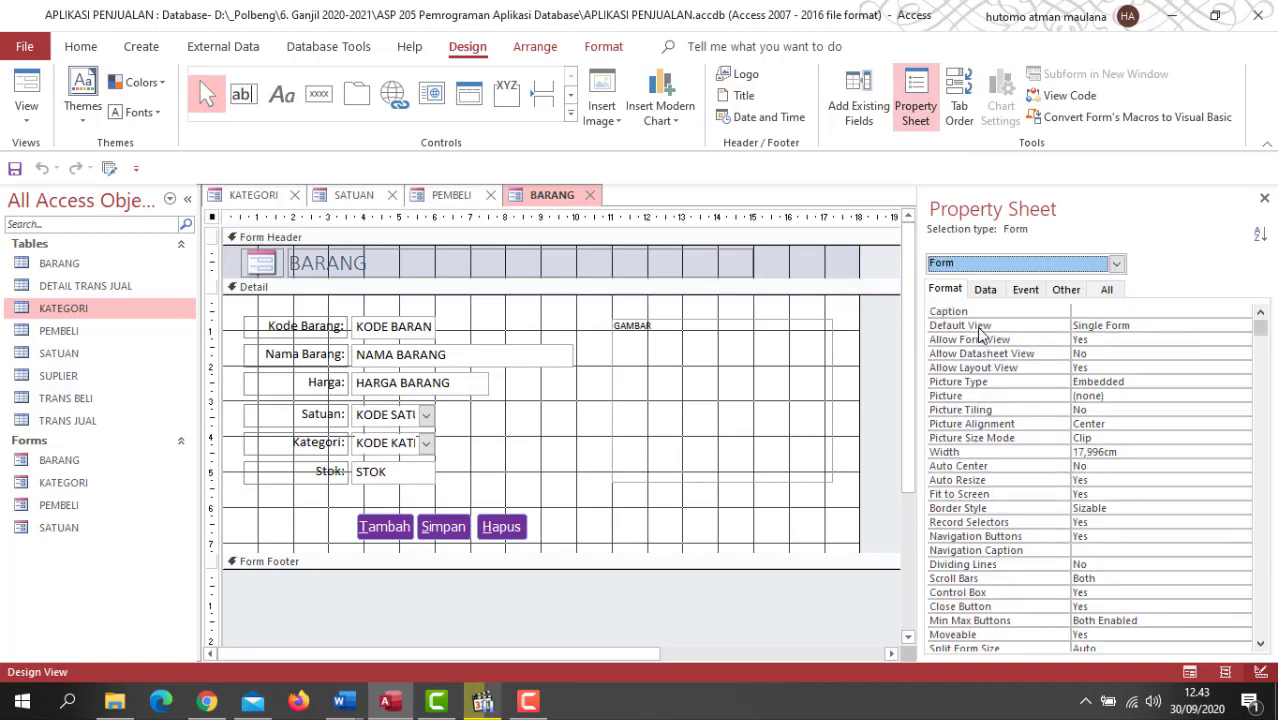
left_click(1132, 527)
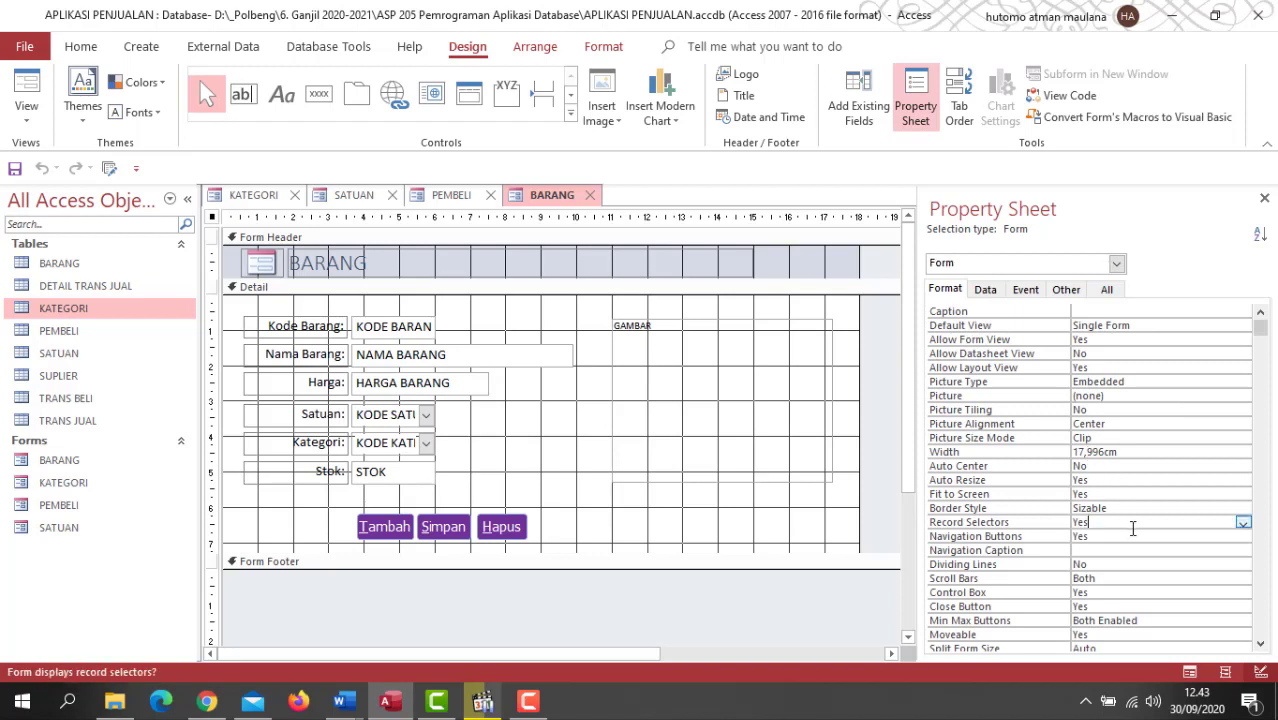
left_click(1243, 524)
left_click(1232, 545)
left_click(1189, 671)
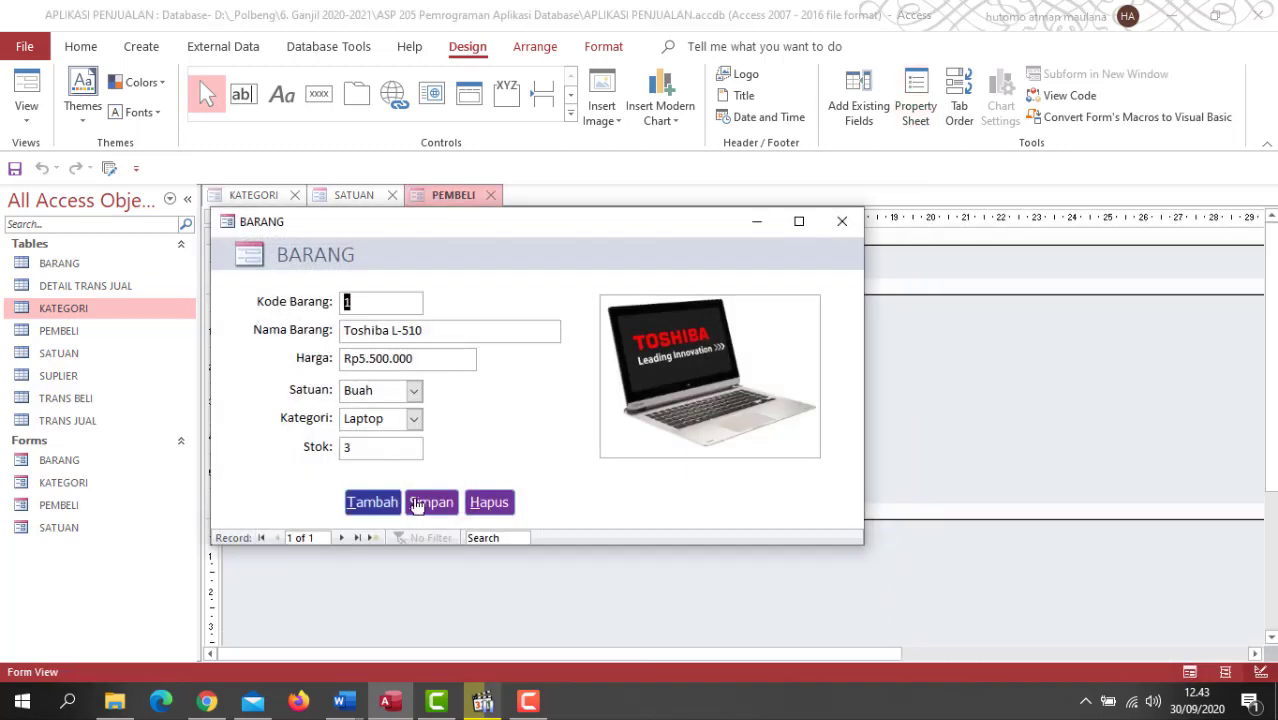
left_click(841, 222)
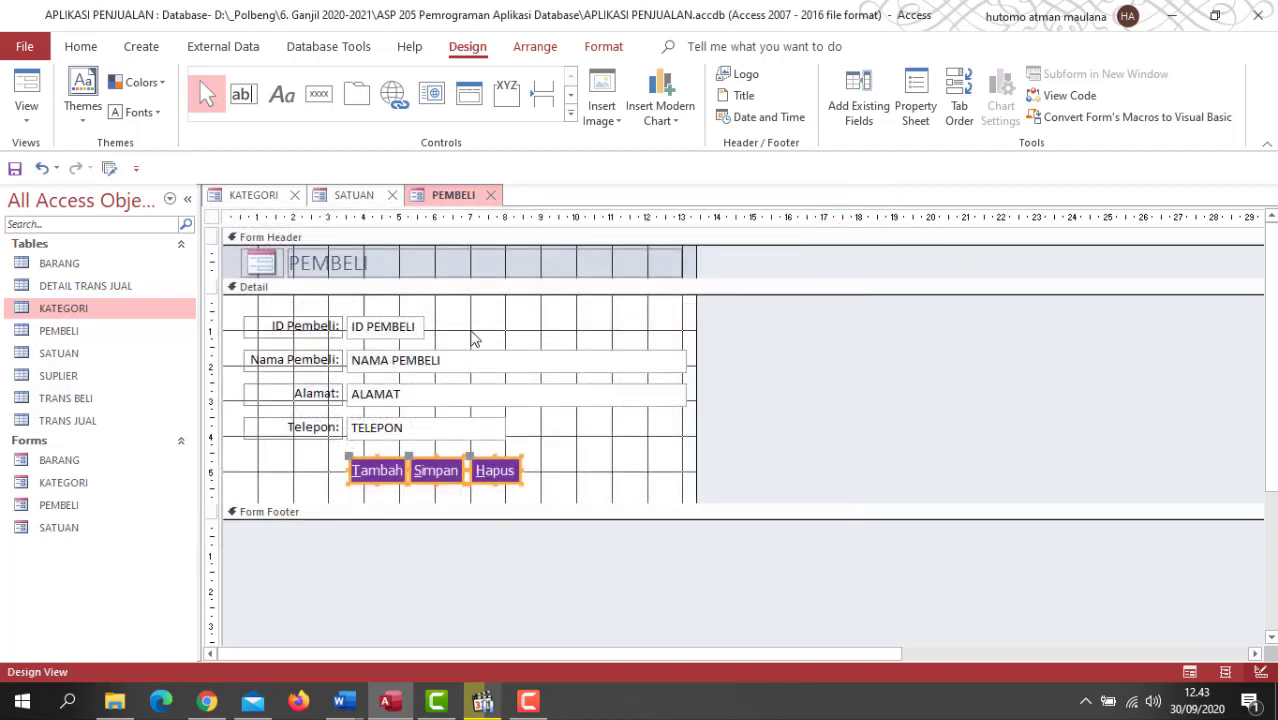
Reopen the BARANG form in Design View and compare its design with the SATUAN form.
right_click(69, 470)
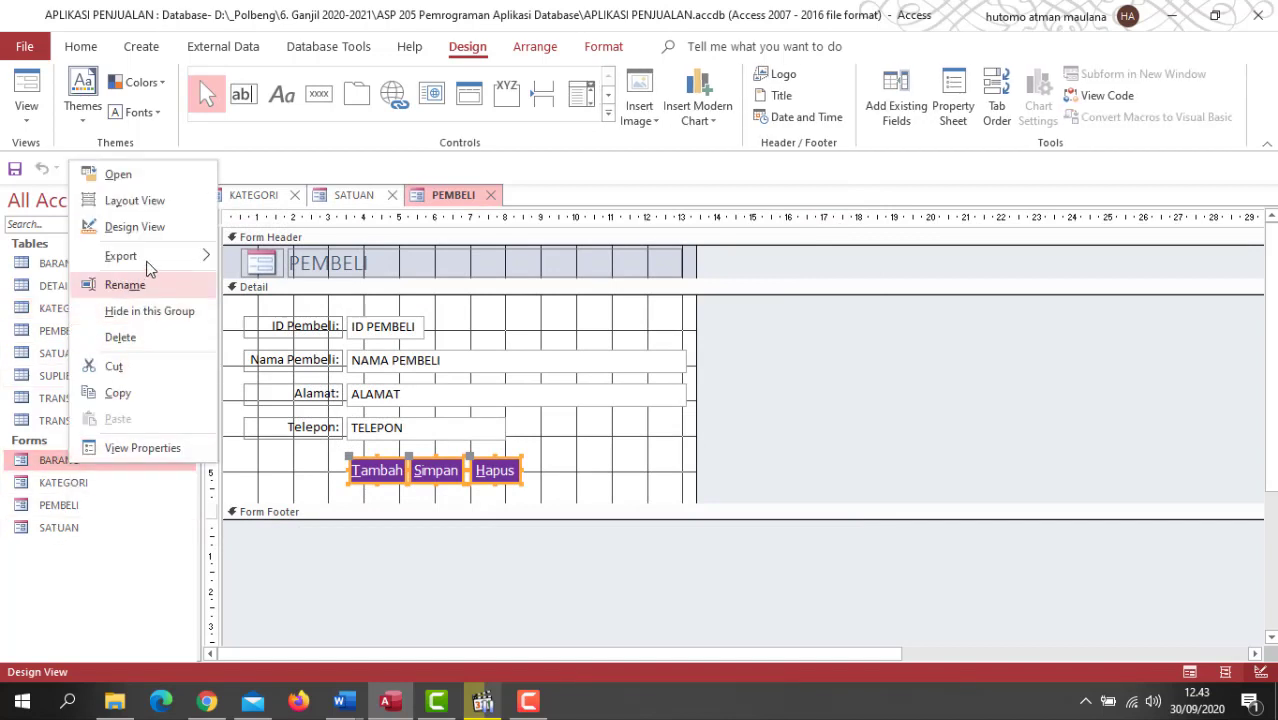
left_click(105, 228)
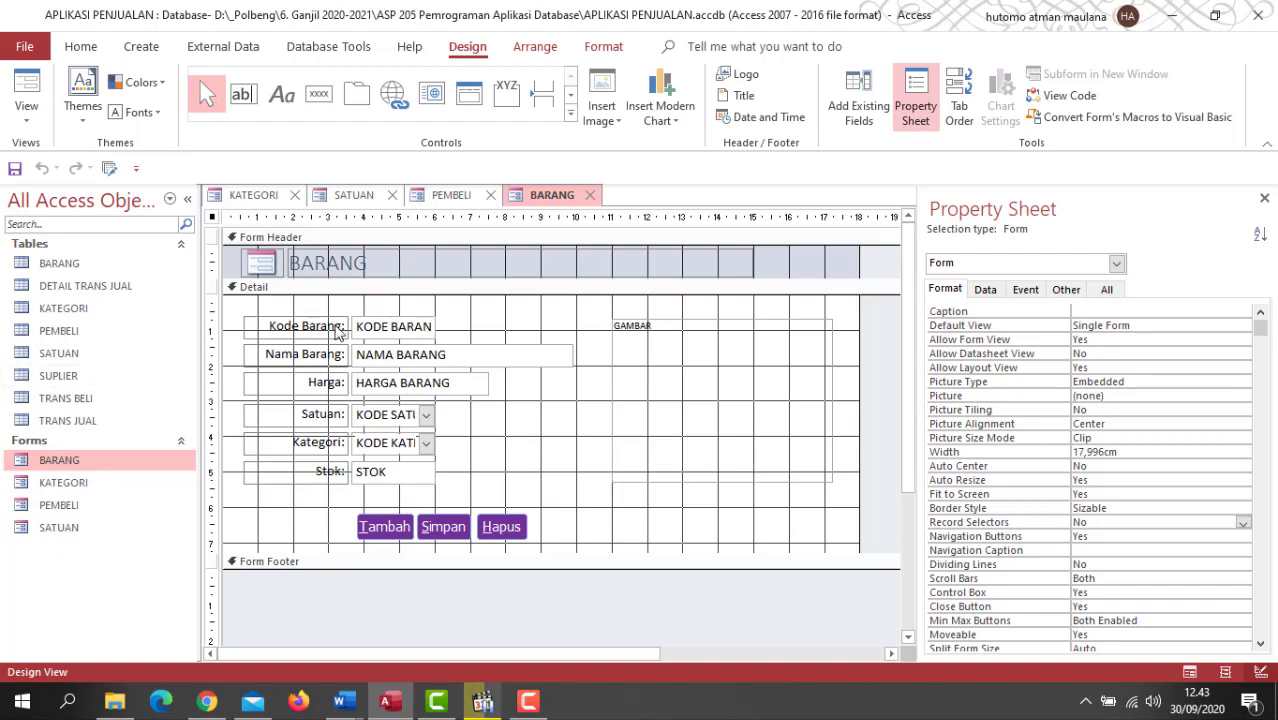
left_click(357, 197)
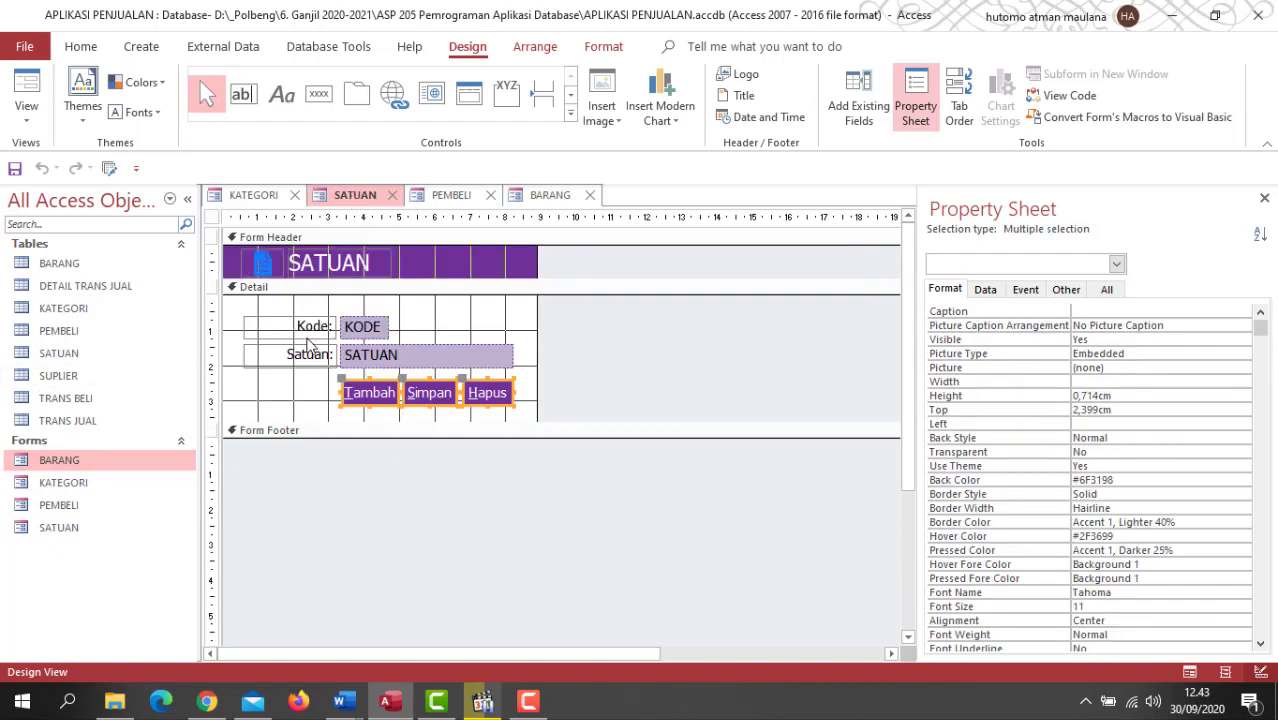
left_click(541, 200)
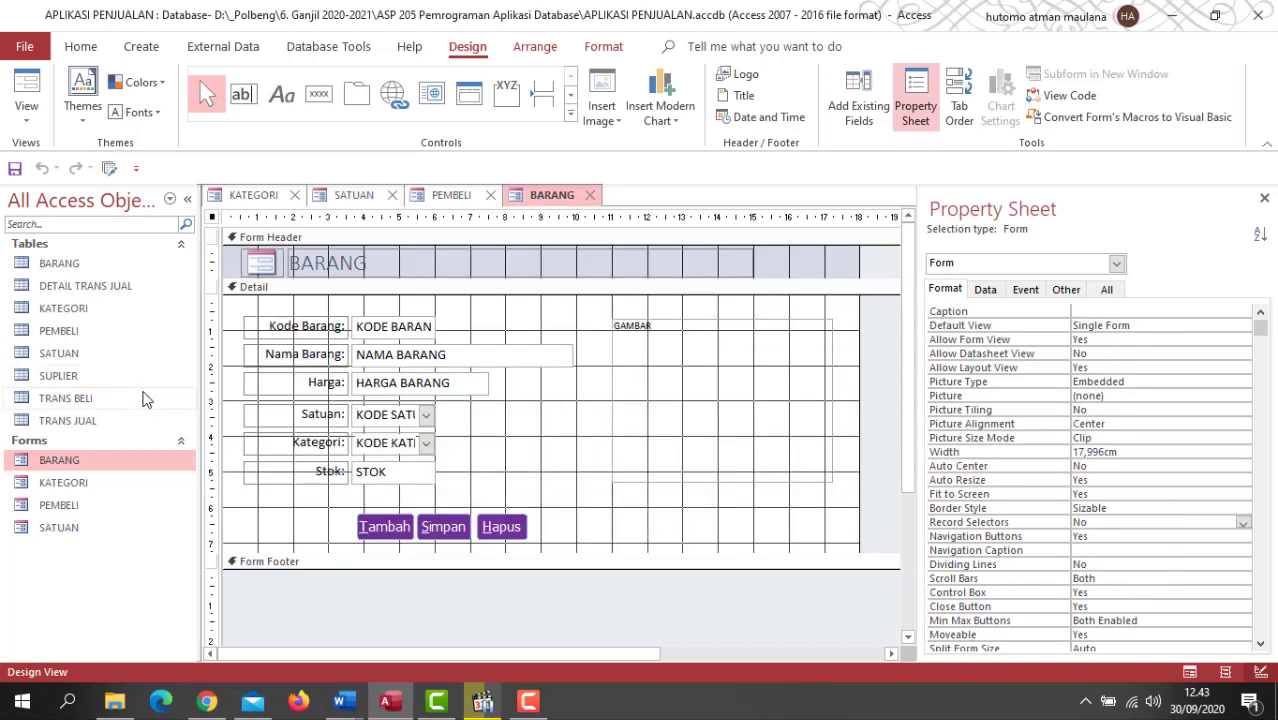
Create a form from the SUPLIER table and show it in Design View without the Property Sheet.
left_click(70, 380)
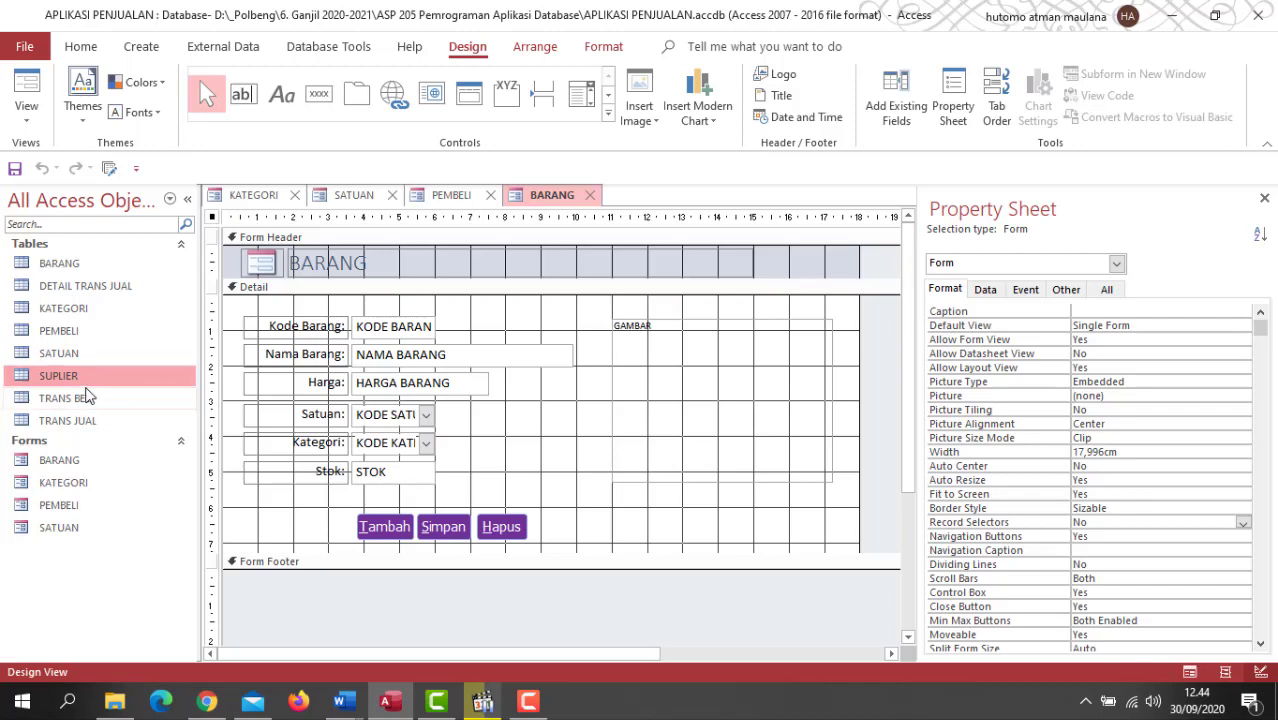
left_click(141, 47)
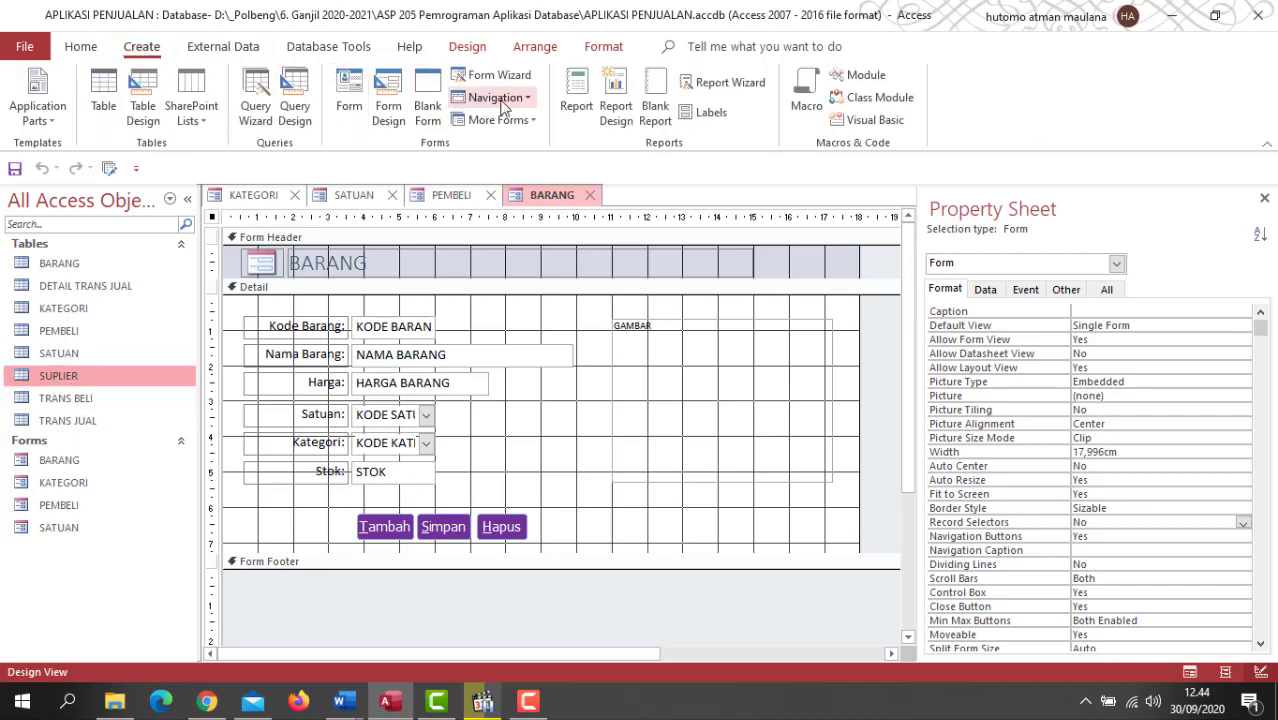
left_click(350, 95)
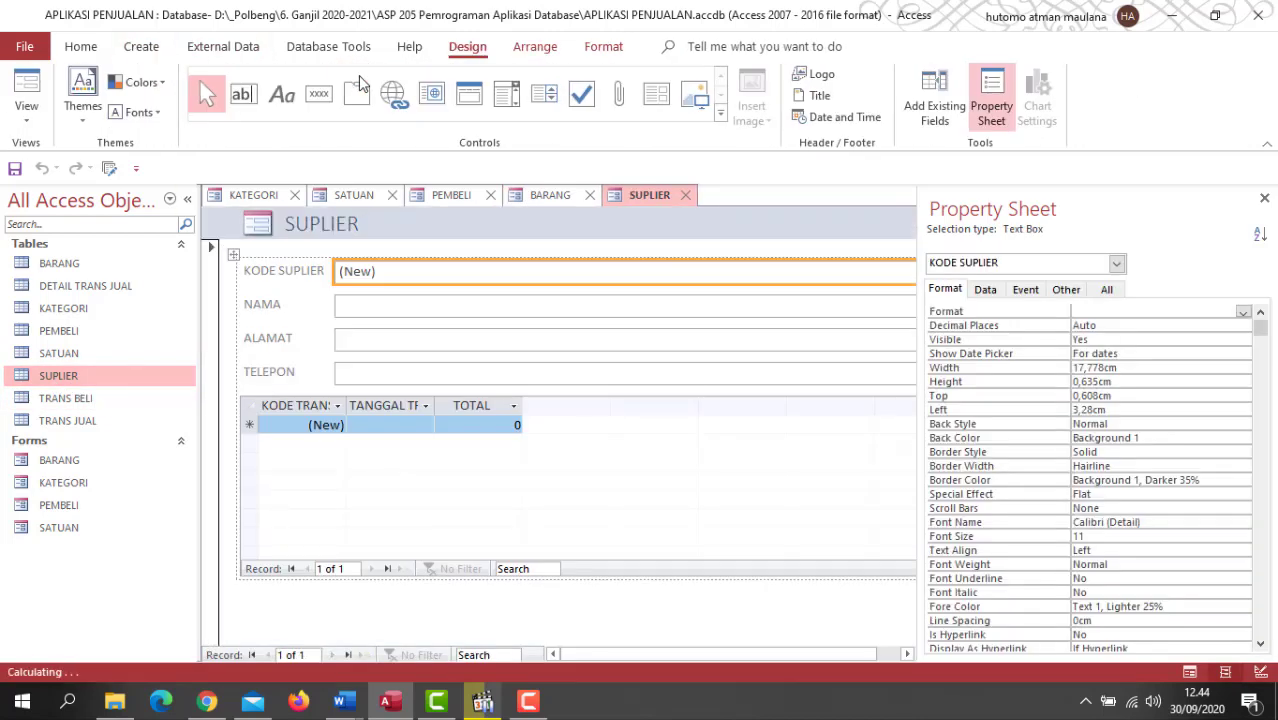
left_click(1264, 199)
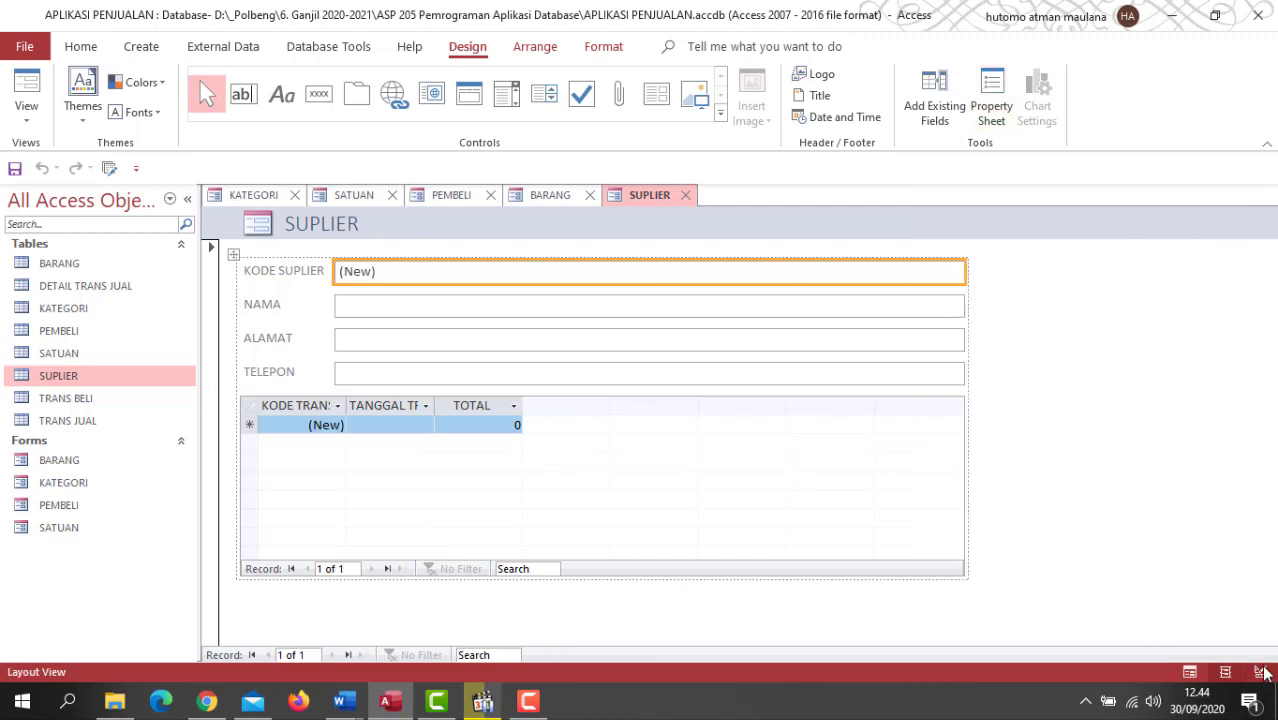
left_click(1260, 672)
Delete the TRANS BELI subform from the SUPLIER form.
scroll(311, 488, "down", 1)
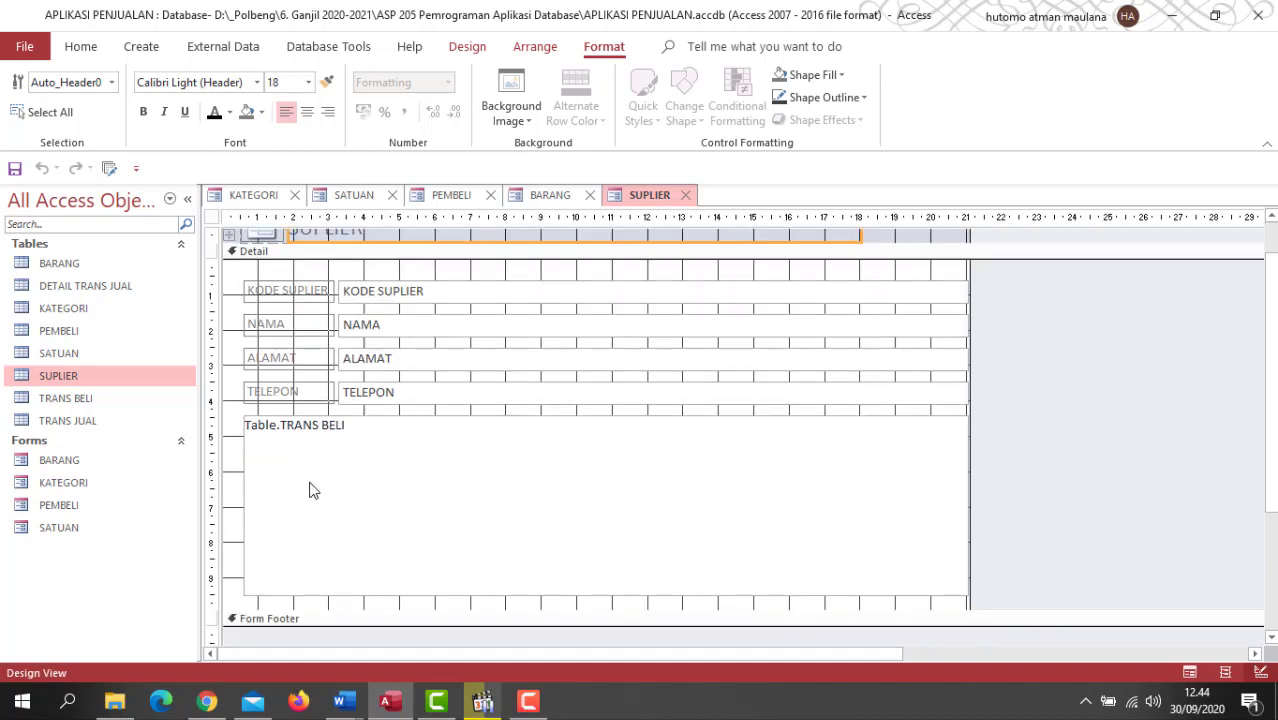
left_click(305, 475)
key("Delete")
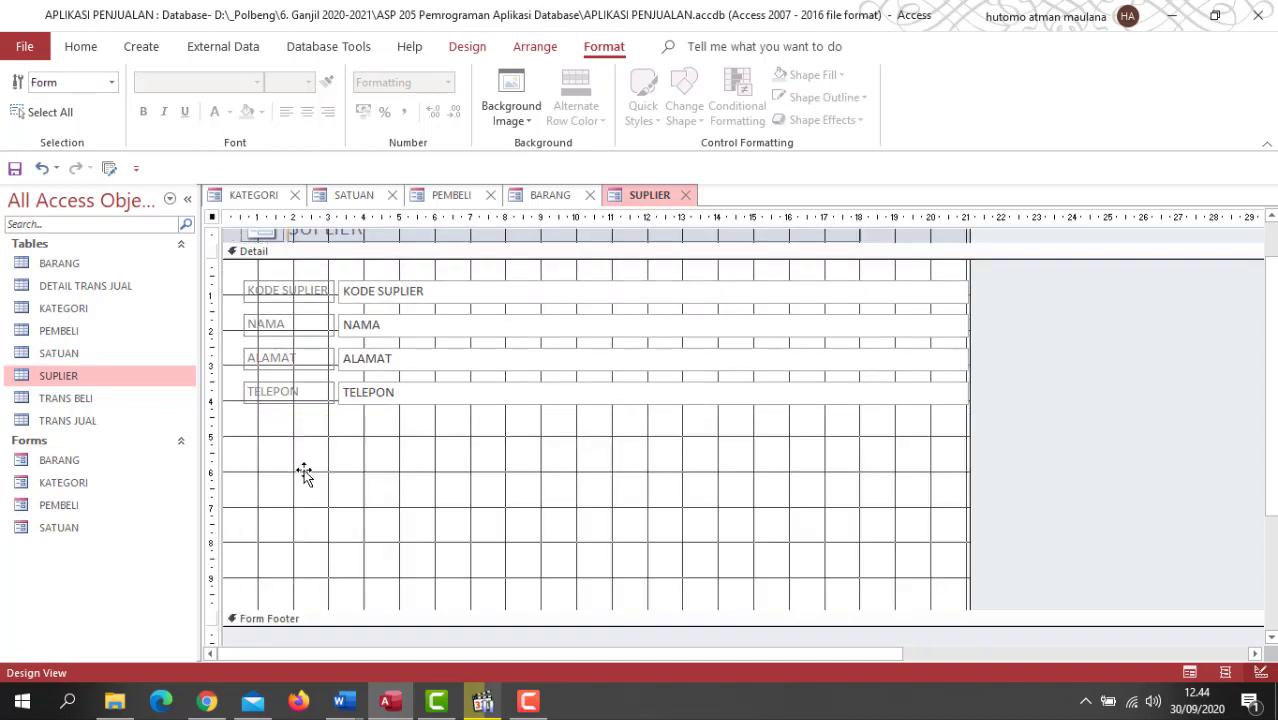
scroll(311, 479, "up", 1)
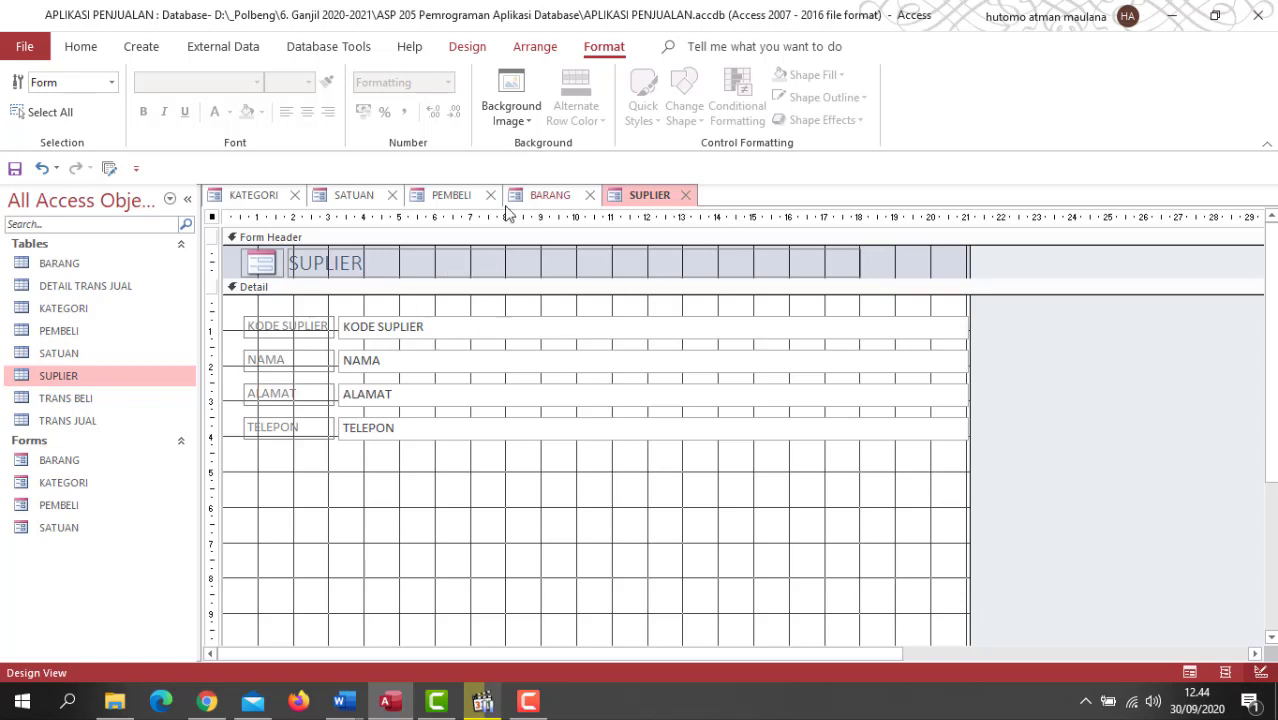
Using PEMBELI as a reference, narrow SUPLIER's title and text boxes to the 13 cm mark and the form to about 13.5 cm.
left_click(447, 197)
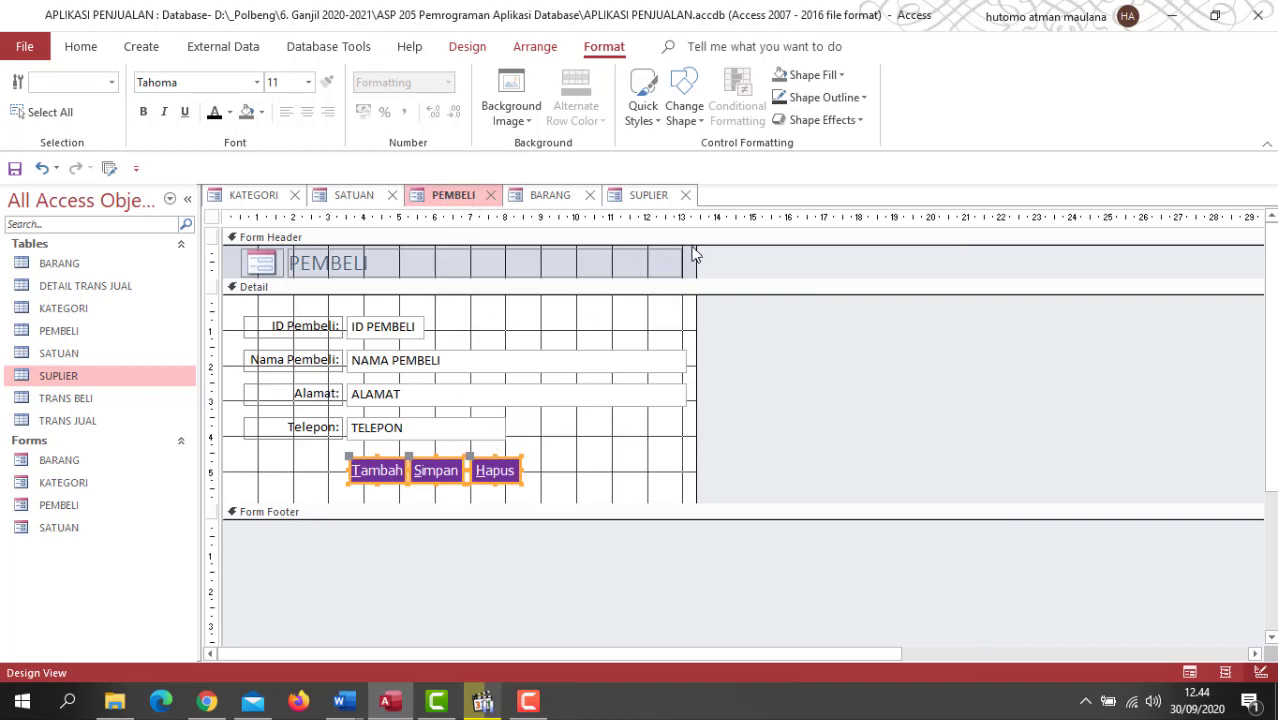
left_click(649, 197)
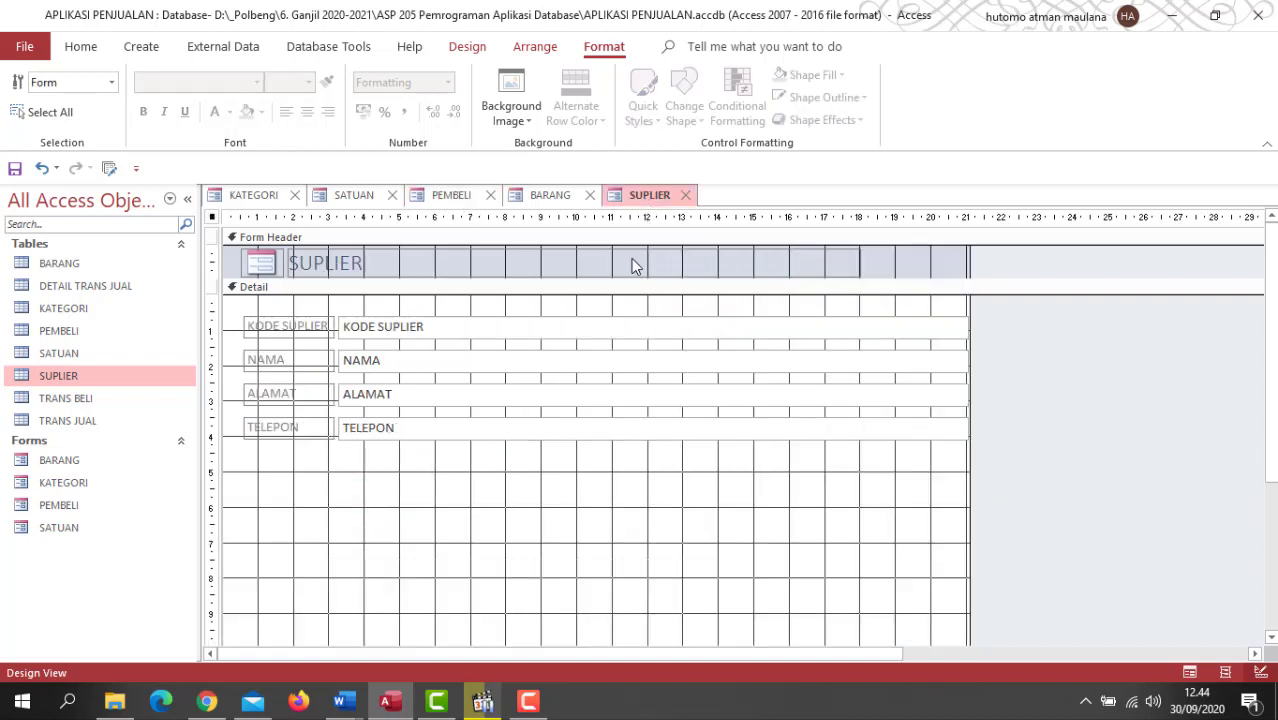
left_click(797, 263)
left_click_drag(862, 263, 686, 266)
left_click(775, 332)
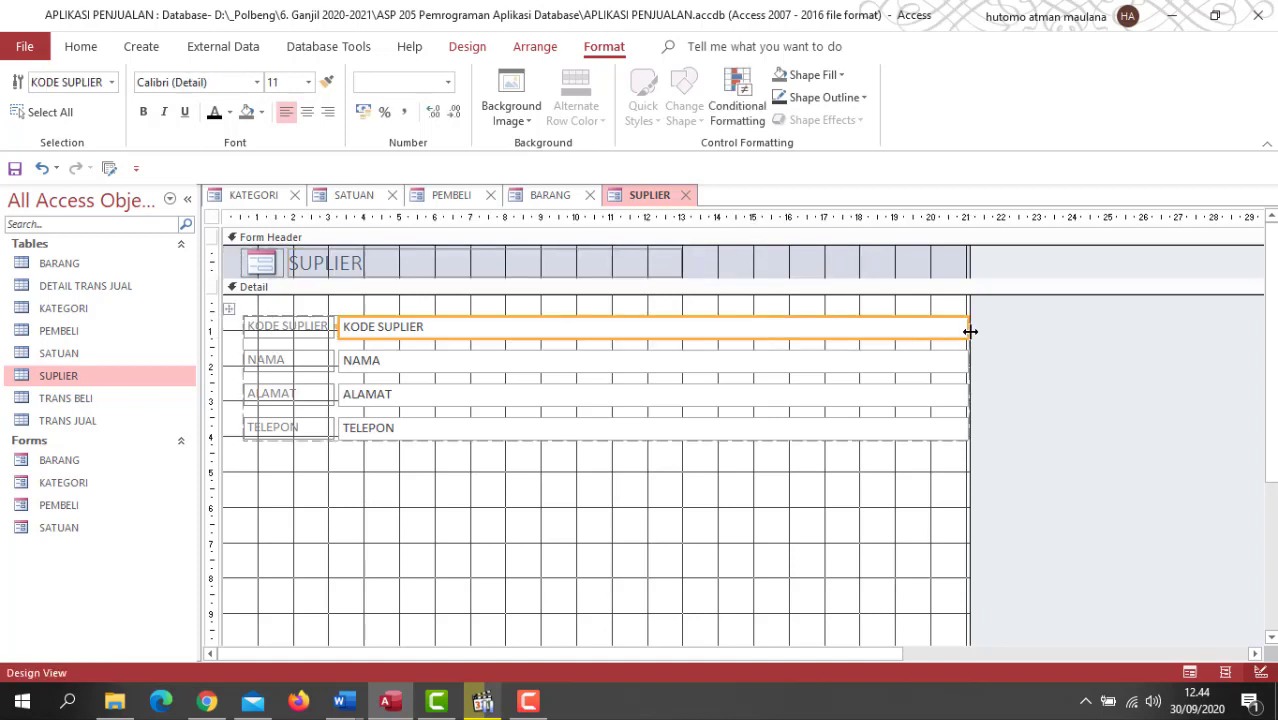
left_click_drag(967, 326, 679, 314)
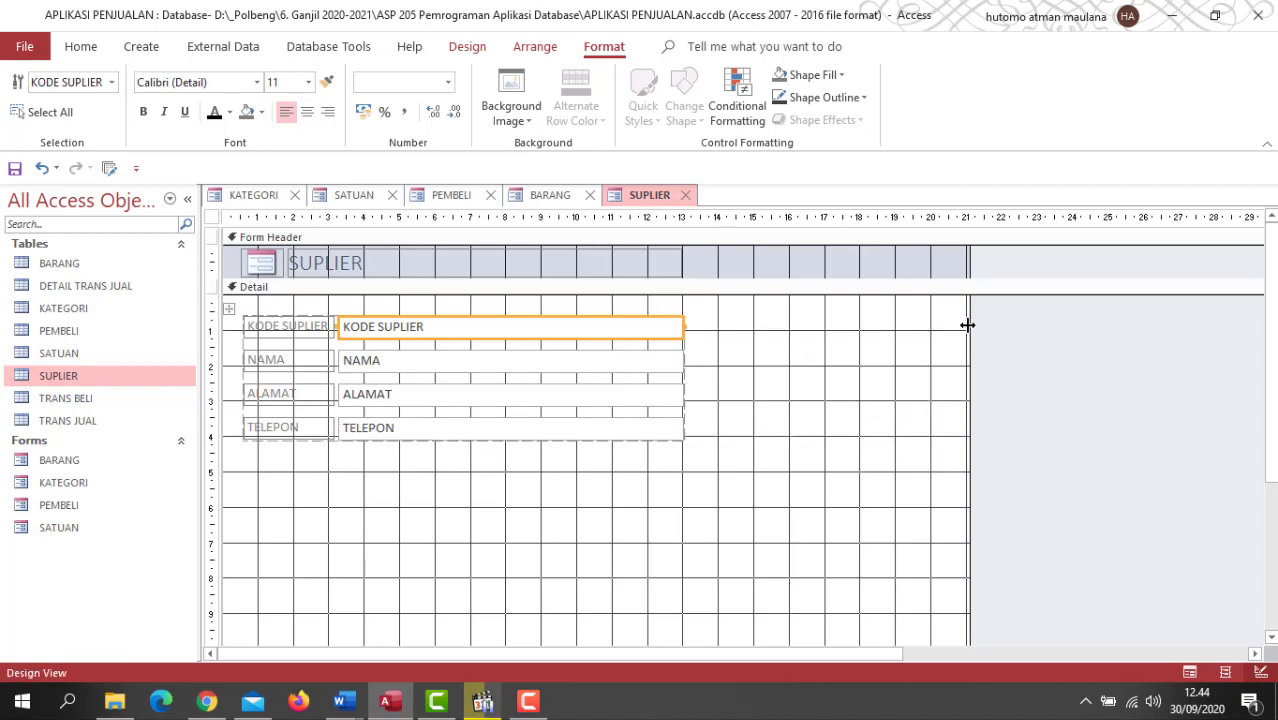
left_click_drag(968, 323, 699, 308)
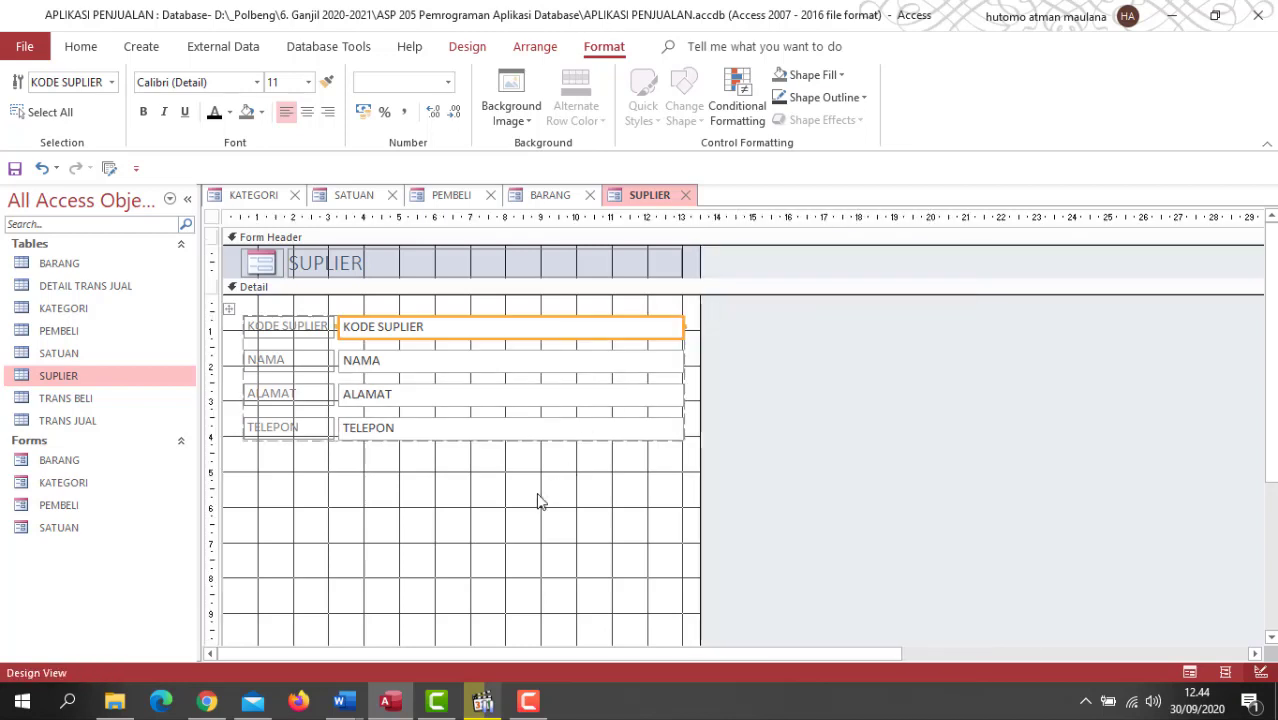
Shorten the SUPLIER form's Detail section to about 6 cm high.
scroll(539, 510, "down", 1)
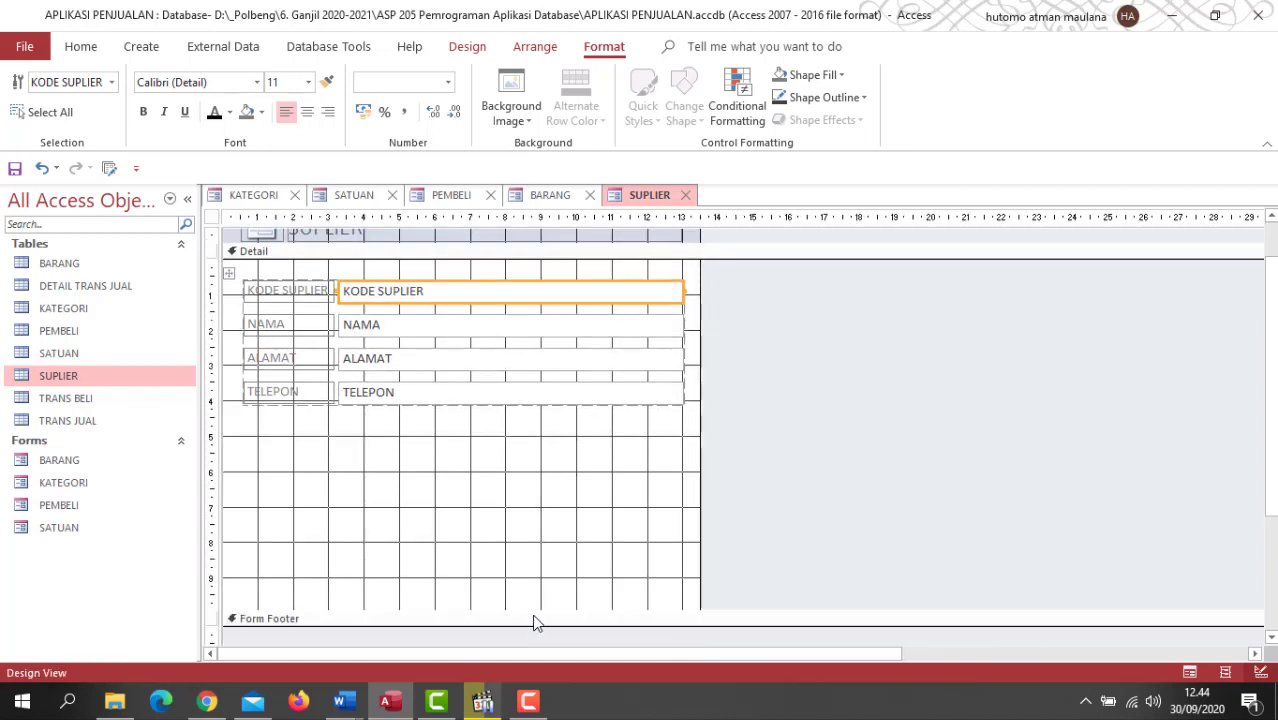
left_click_drag(533, 620, 545, 476)
scroll(503, 428, "up", 1)
Change the font colour of all labels and text boxes in SUPLIER's Detail section to black.
left_click_drag(310, 306, 352, 383)
key("ctrl+z")
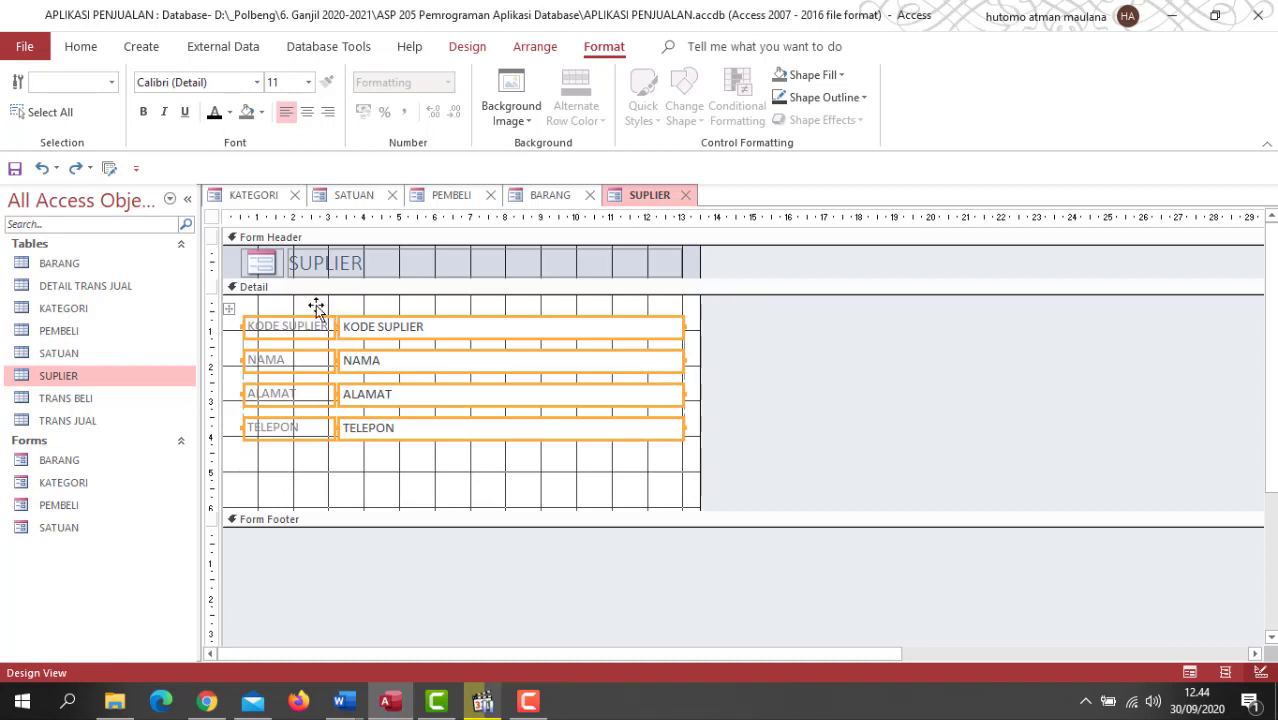
left_click(215, 114)
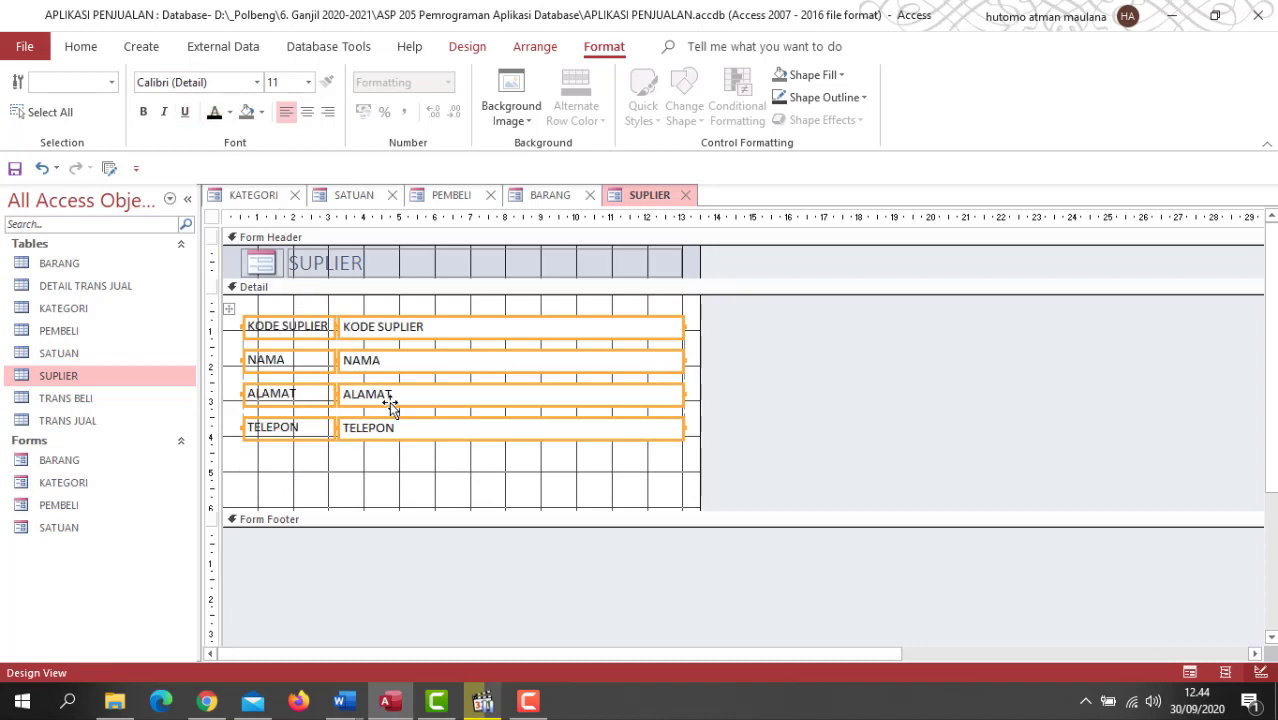
Remove the stacked layout from SUPLIER's labels and text boxes, and deselect them.
right_click(518, 331)
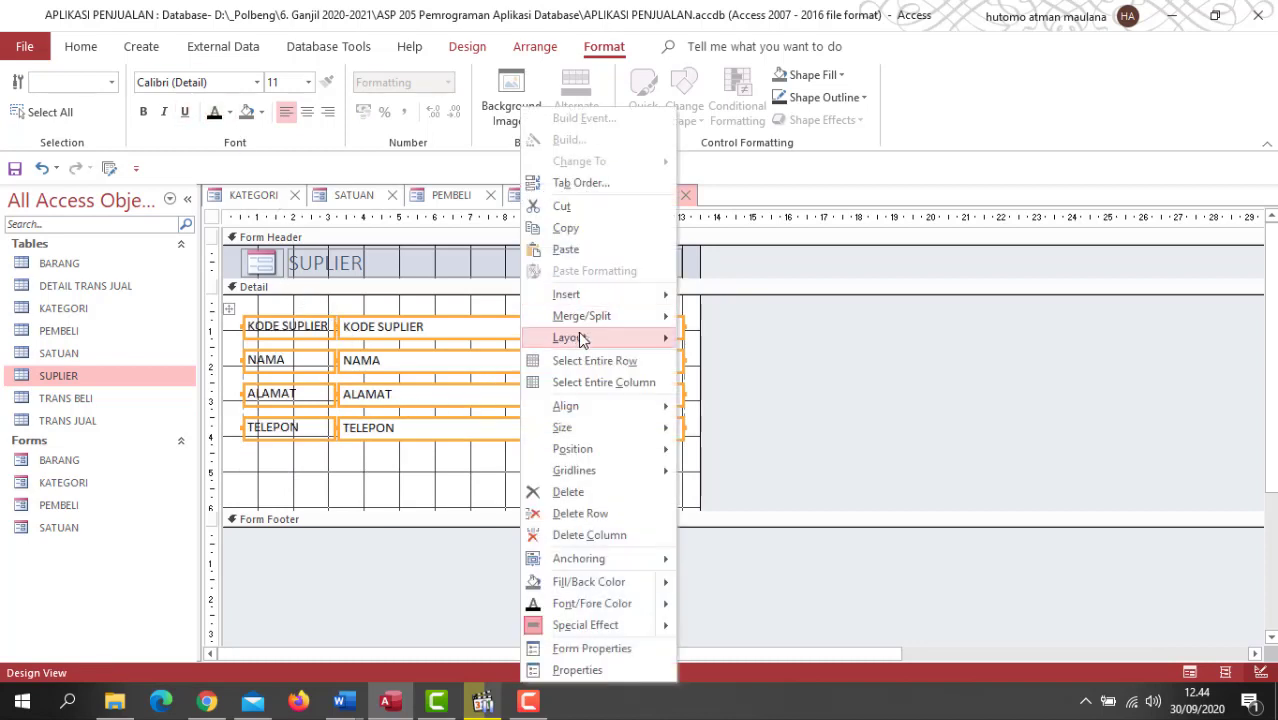
mouse_move(578, 337)
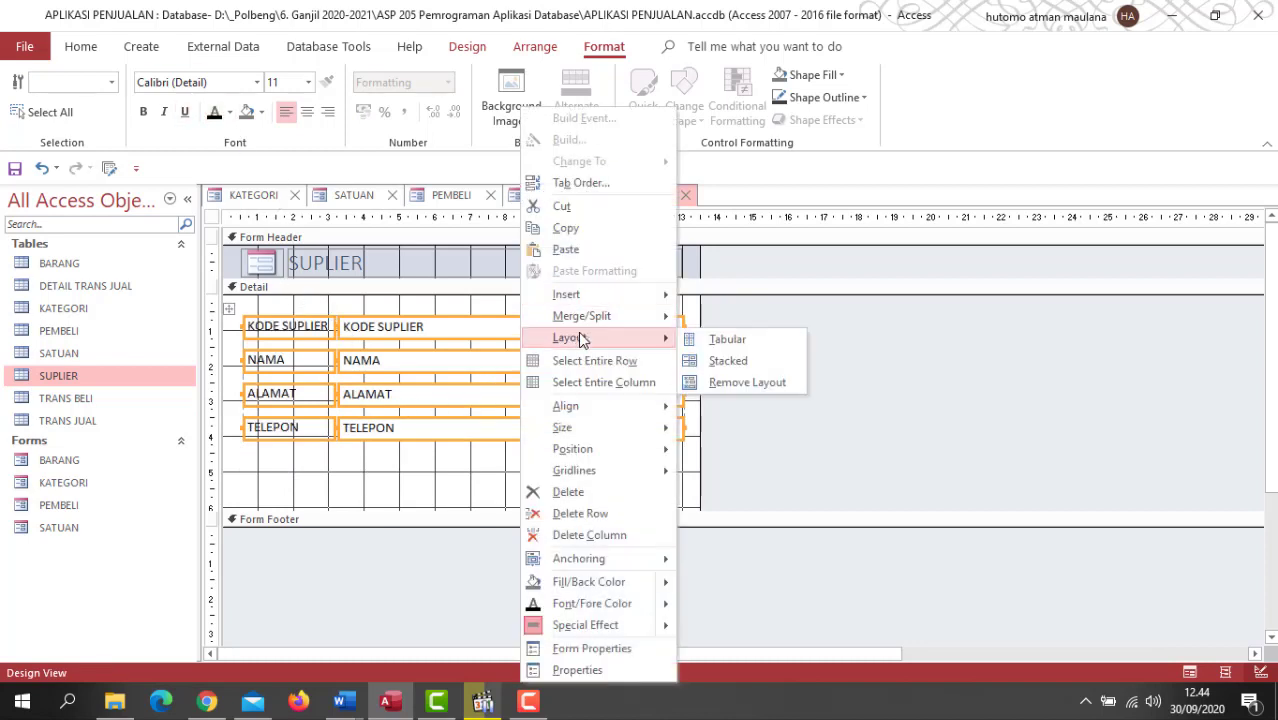
left_click(739, 383)
left_click(429, 474)
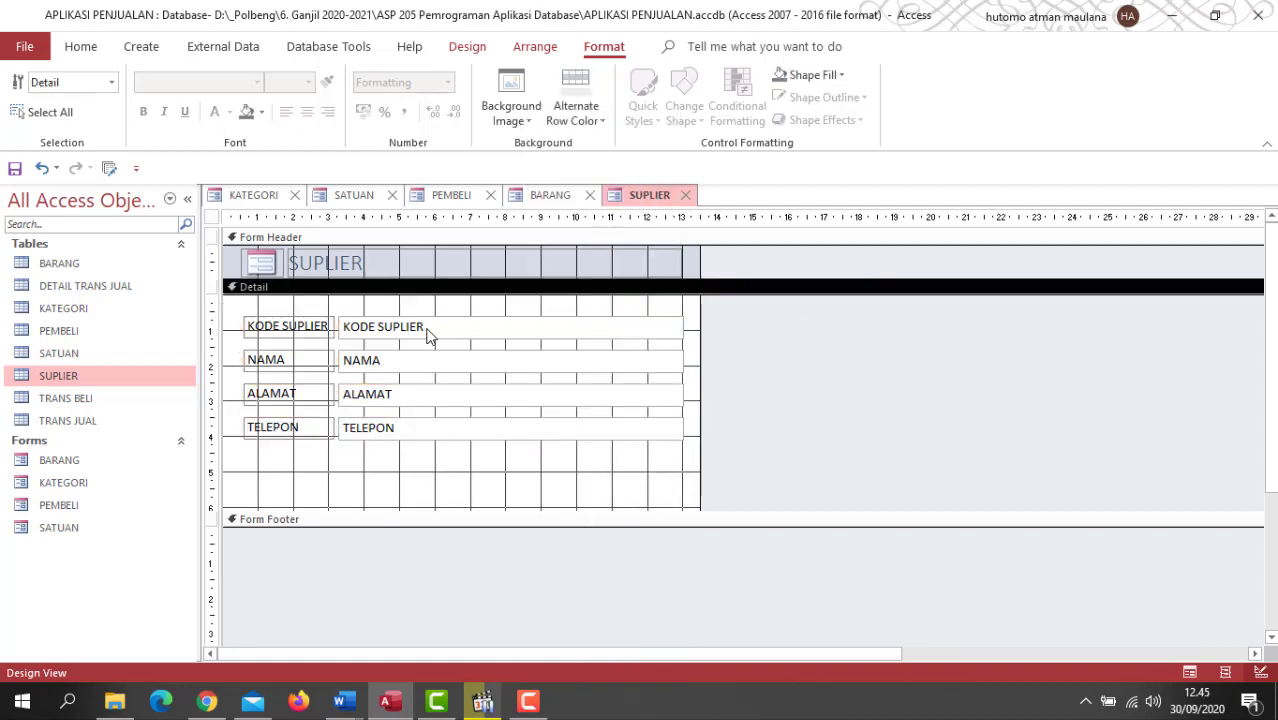
Narrow SUPLIER's KODE SUPLIER text box to the 6 cm mark and its NAMA text box to about the 8 cm mark.
left_click(429, 335)
left_click_drag(683, 324, 436, 324)
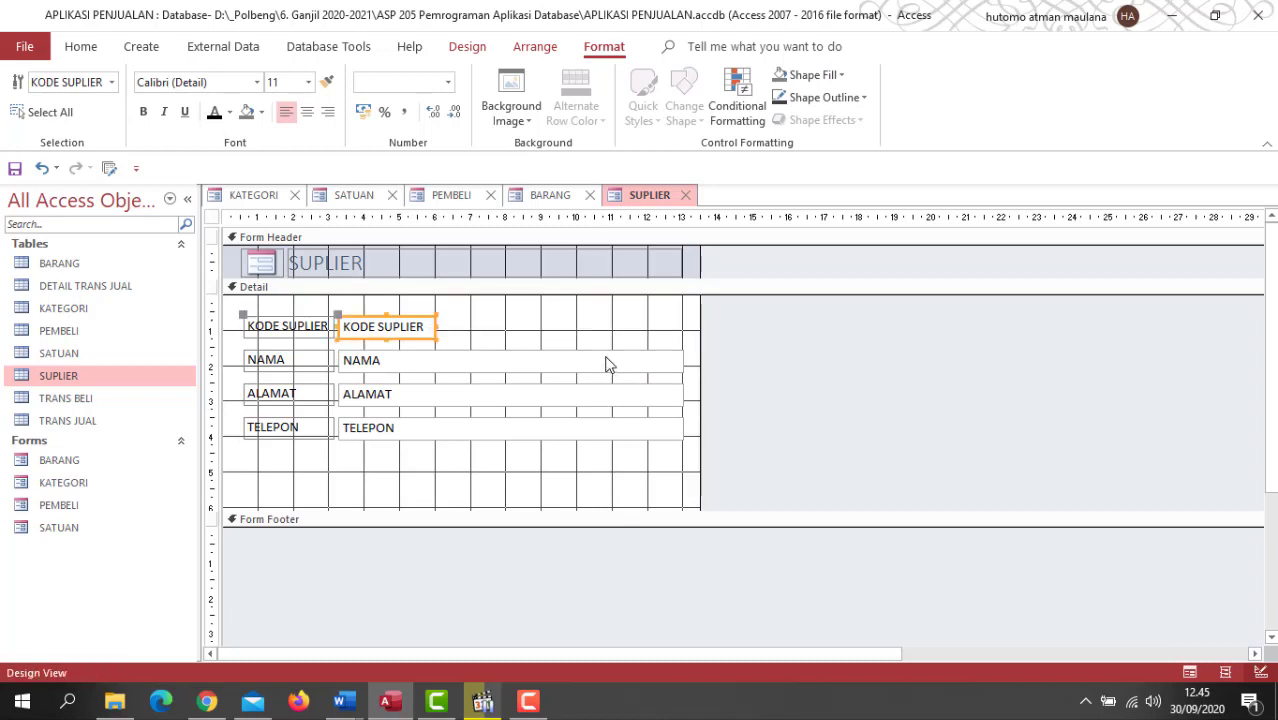
left_click(610, 362)
left_click_drag(681, 357, 502, 370)
In the PEMBELI form, narrow the NAMA PEMBELI text box to the 10 cm mark.
left_click(445, 203)
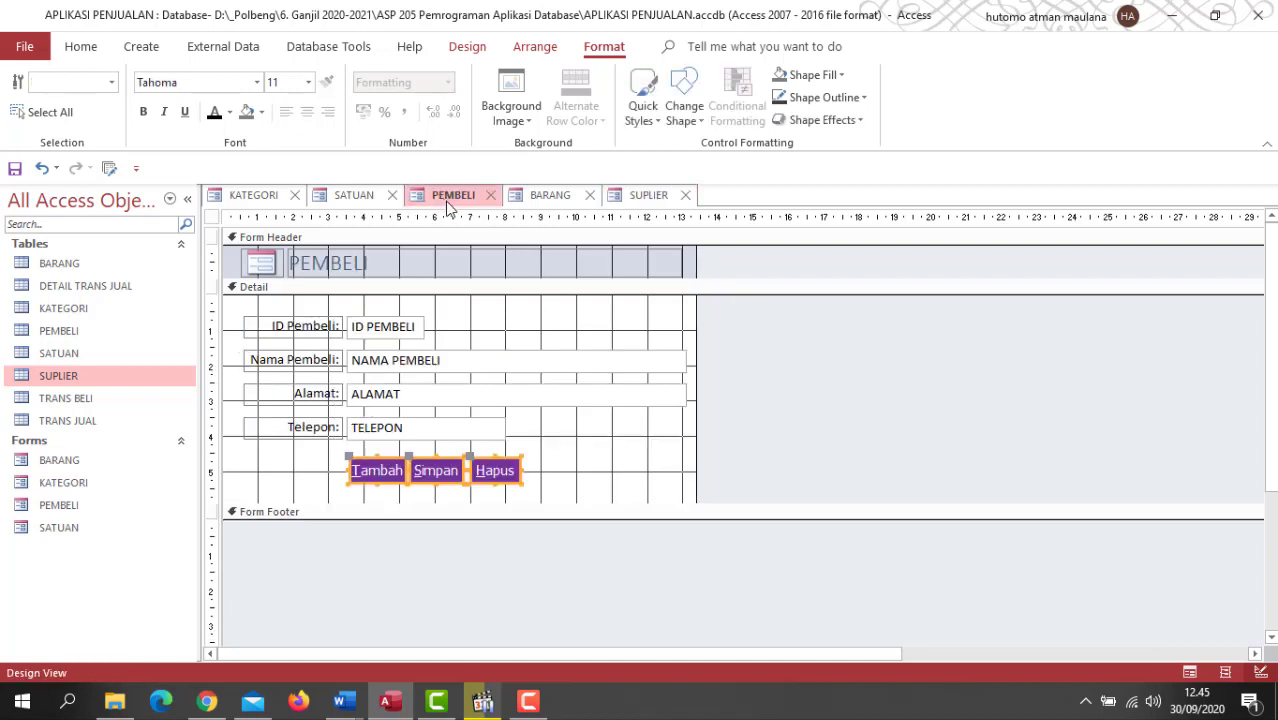
left_click(605, 364)
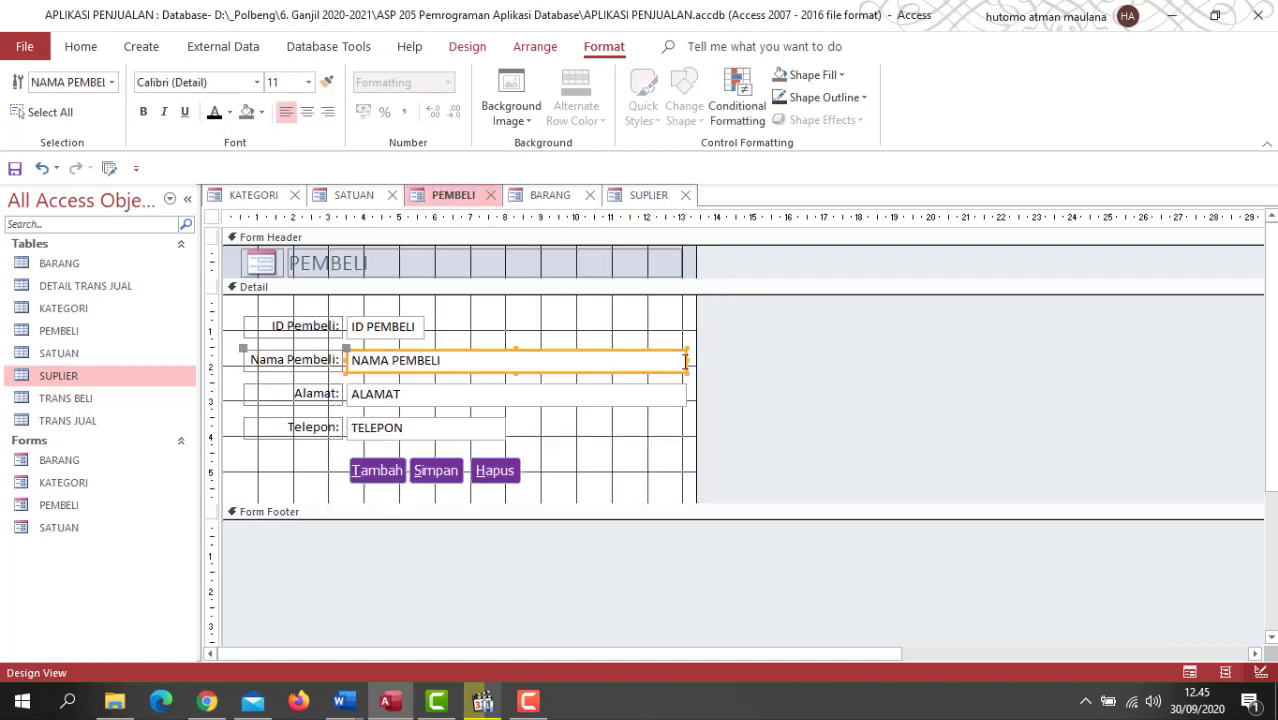
left_click_drag(685, 360, 578, 358)
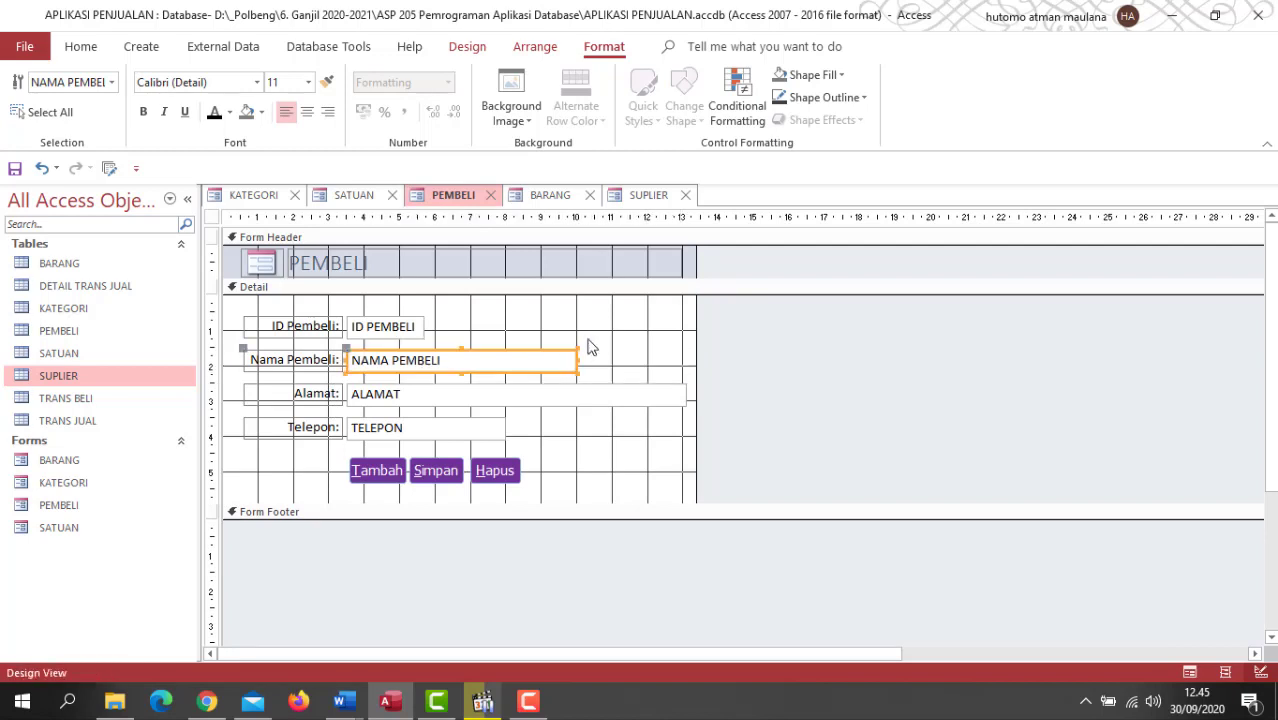
In the SUPLIER form, widen the NAMA text box and narrow the TELEPON text box so both end at the 10 cm mark.
left_click(648, 195)
left_click_drag(501, 360, 579, 358)
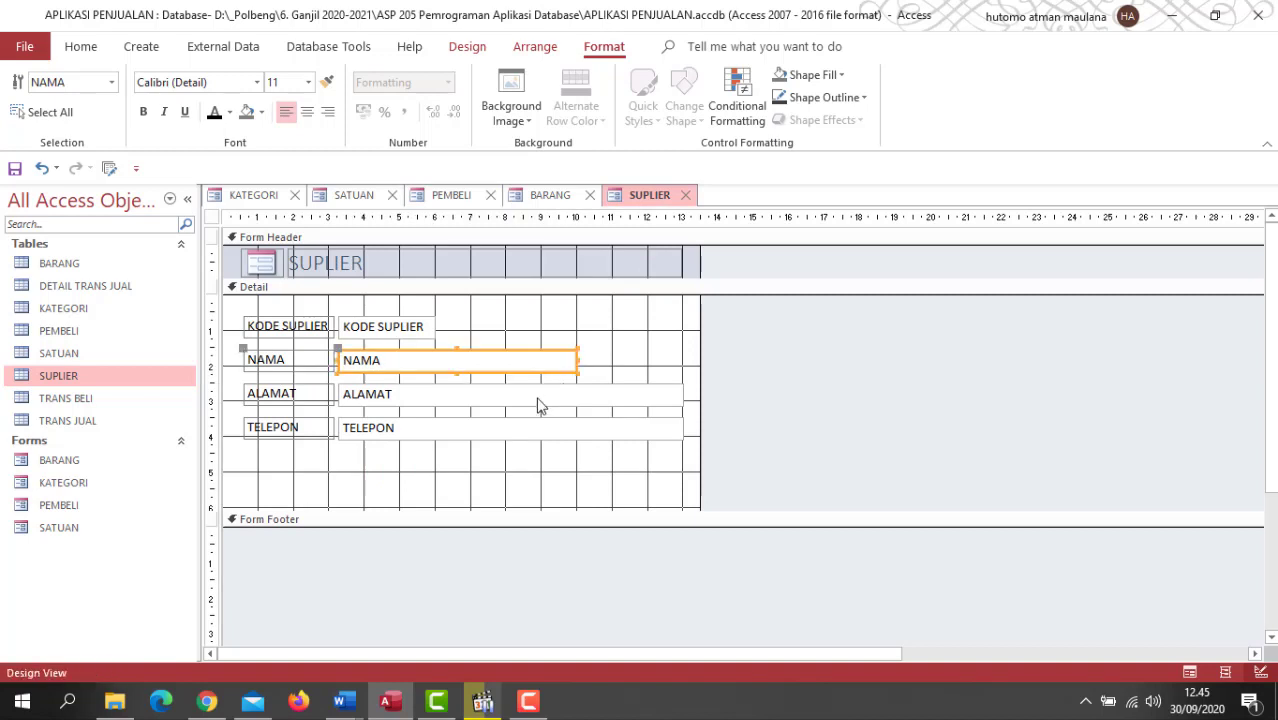
left_click(538, 400)
left_click(677, 428)
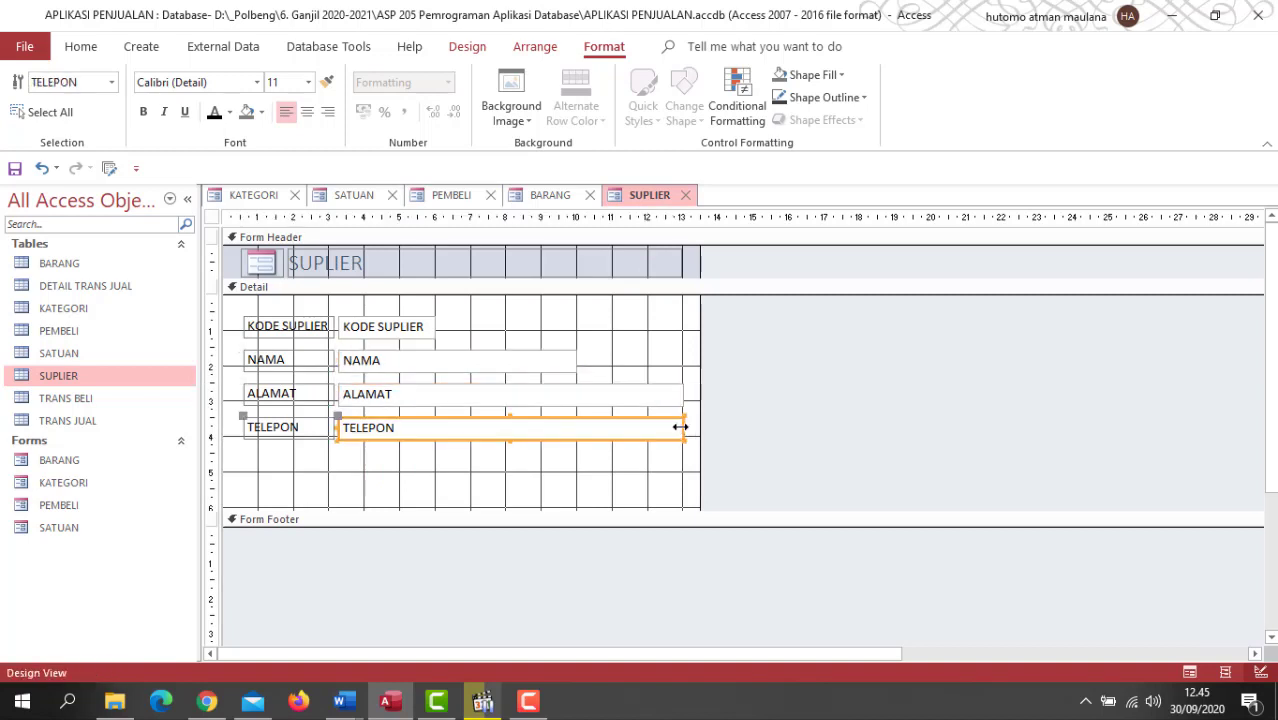
left_click_drag(683, 426, 578, 422)
left_click(347, 490)
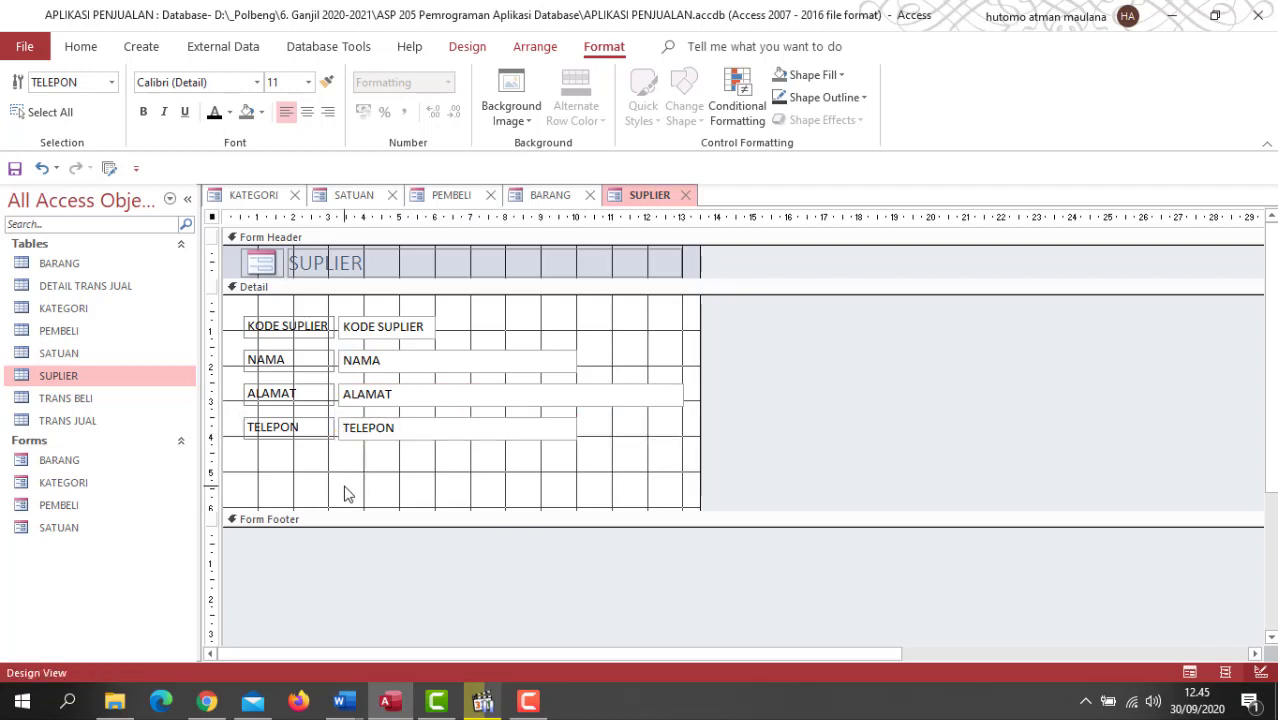
Copy the Tambah, Simpan and Hapus buttons from PEMBELI into SUPLIER and place them below the TELEPON text box.
left_click(345, 195)
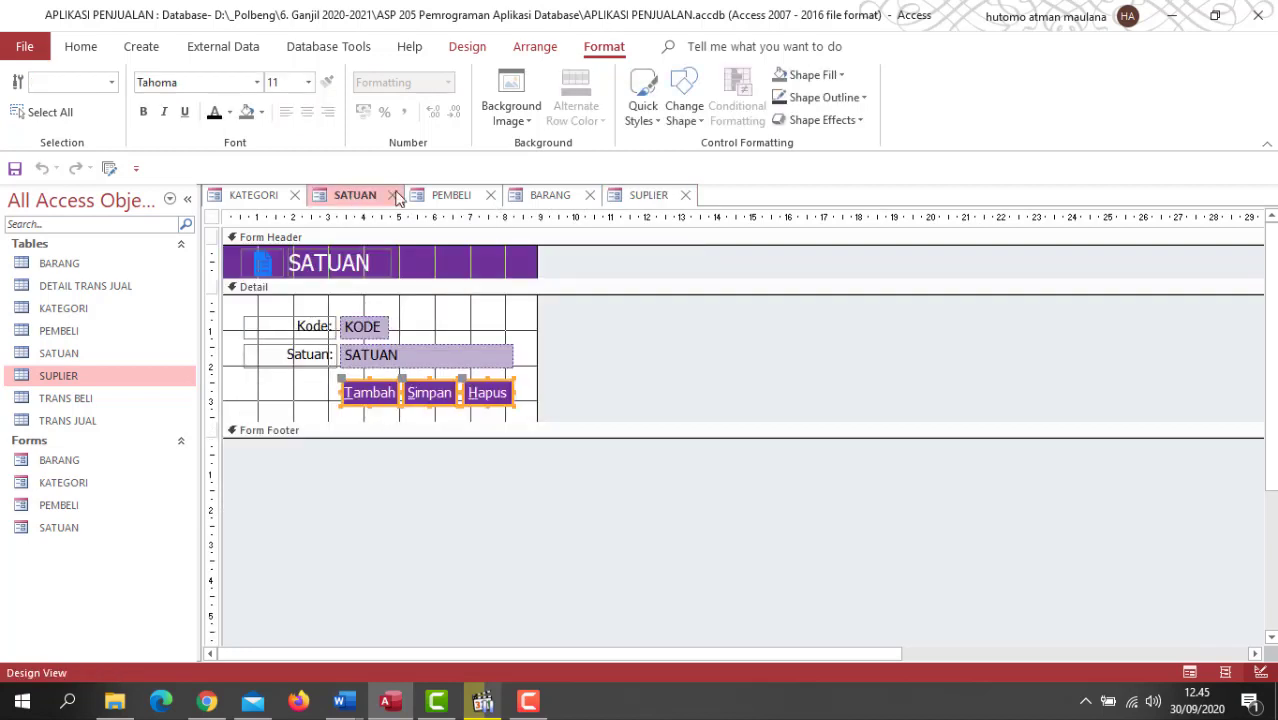
left_click(452, 196)
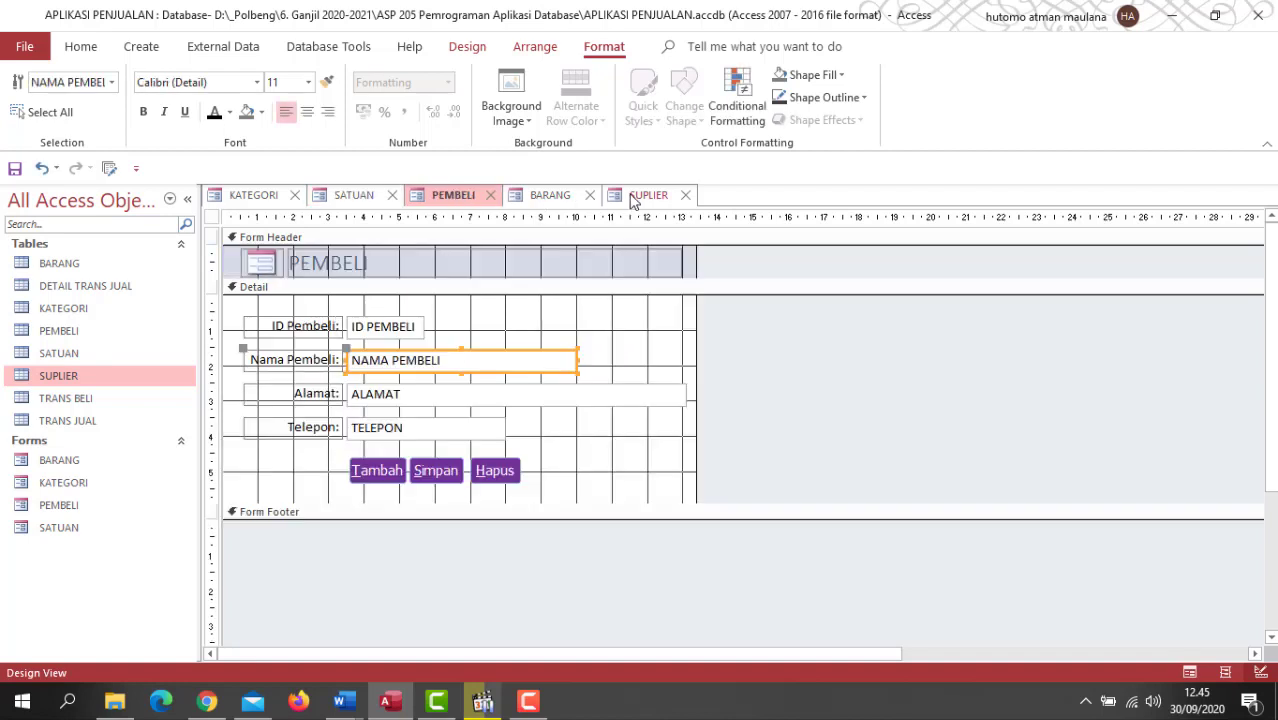
left_click(632, 197)
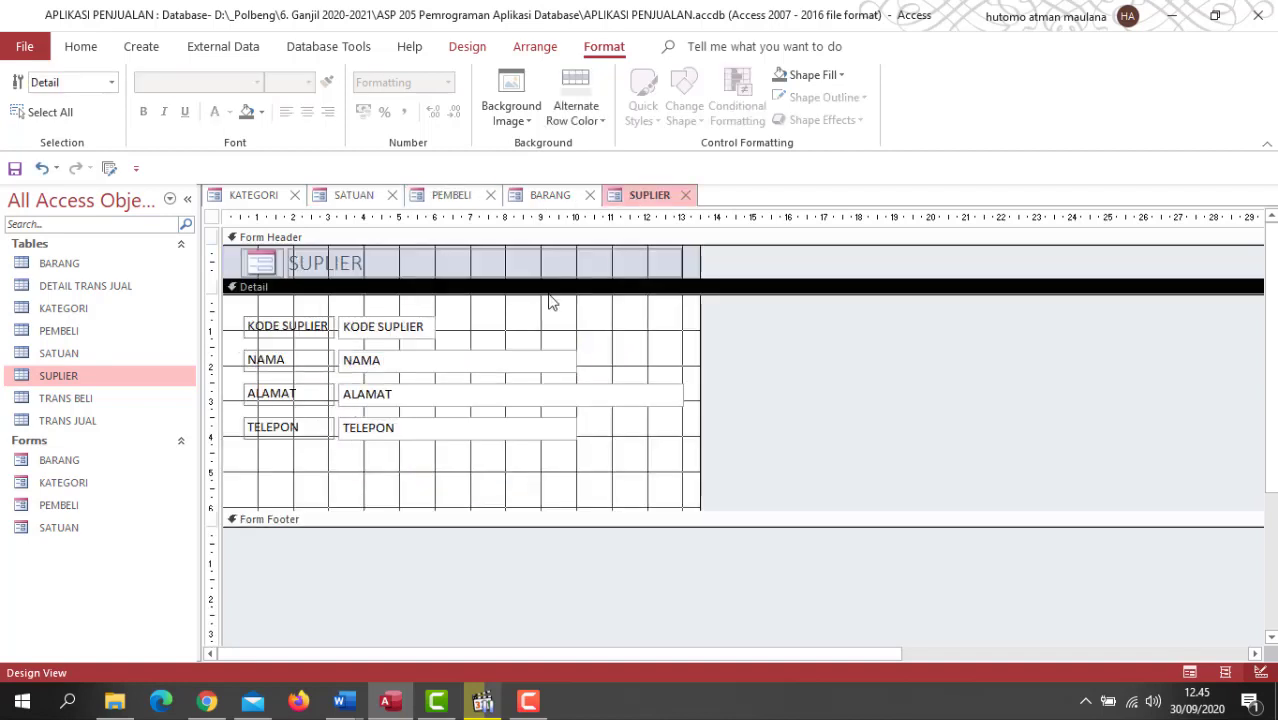
left_click(435, 197)
left_click_drag(558, 476, 310, 472)
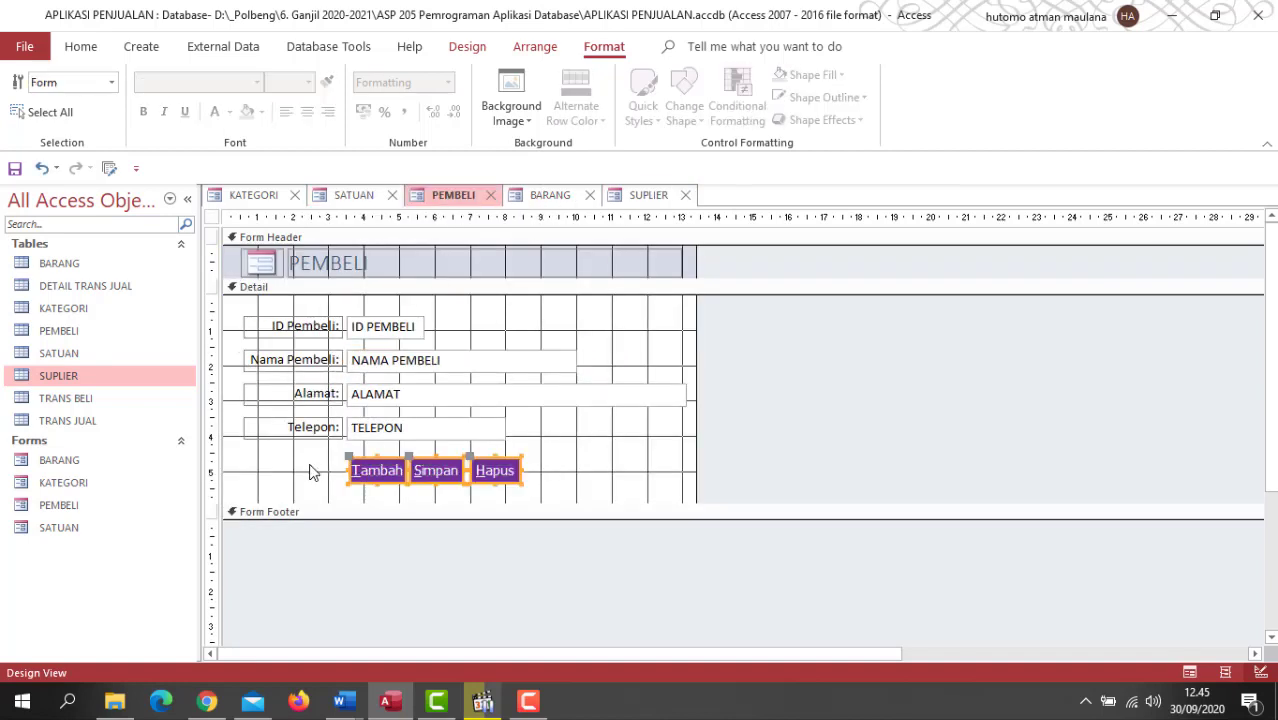
left_click(648, 195)
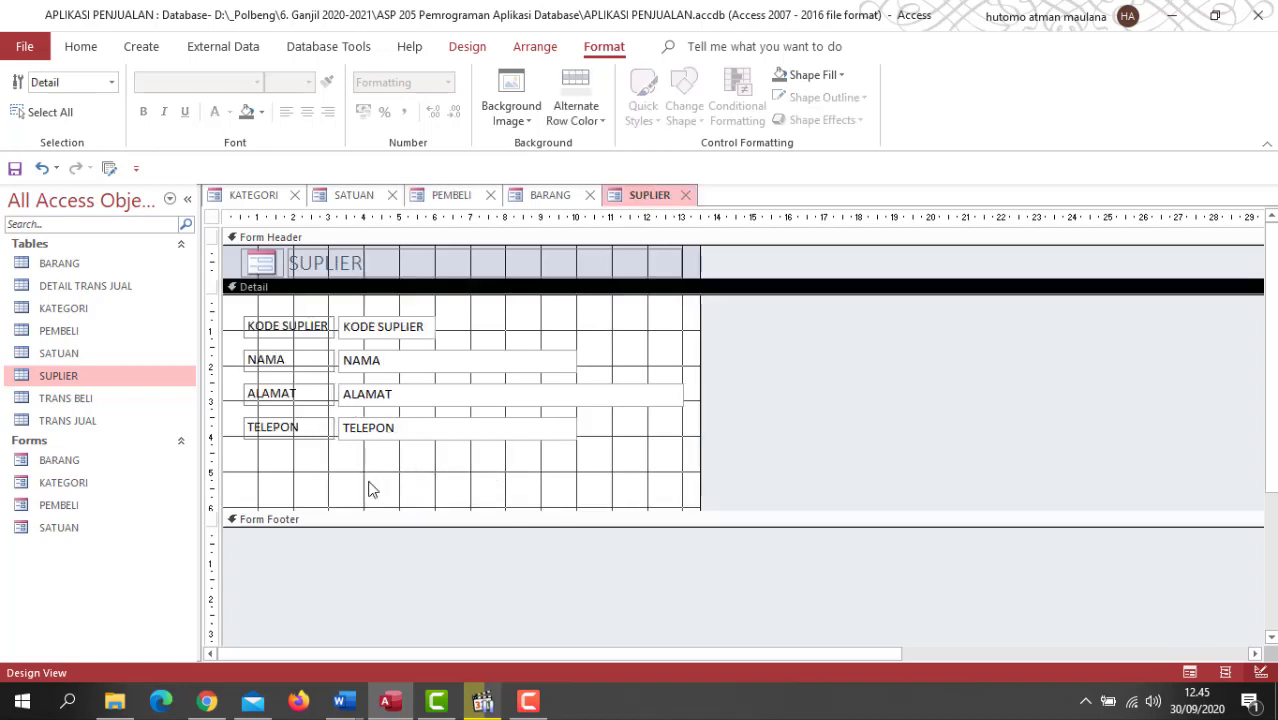
key("ctrl+v")
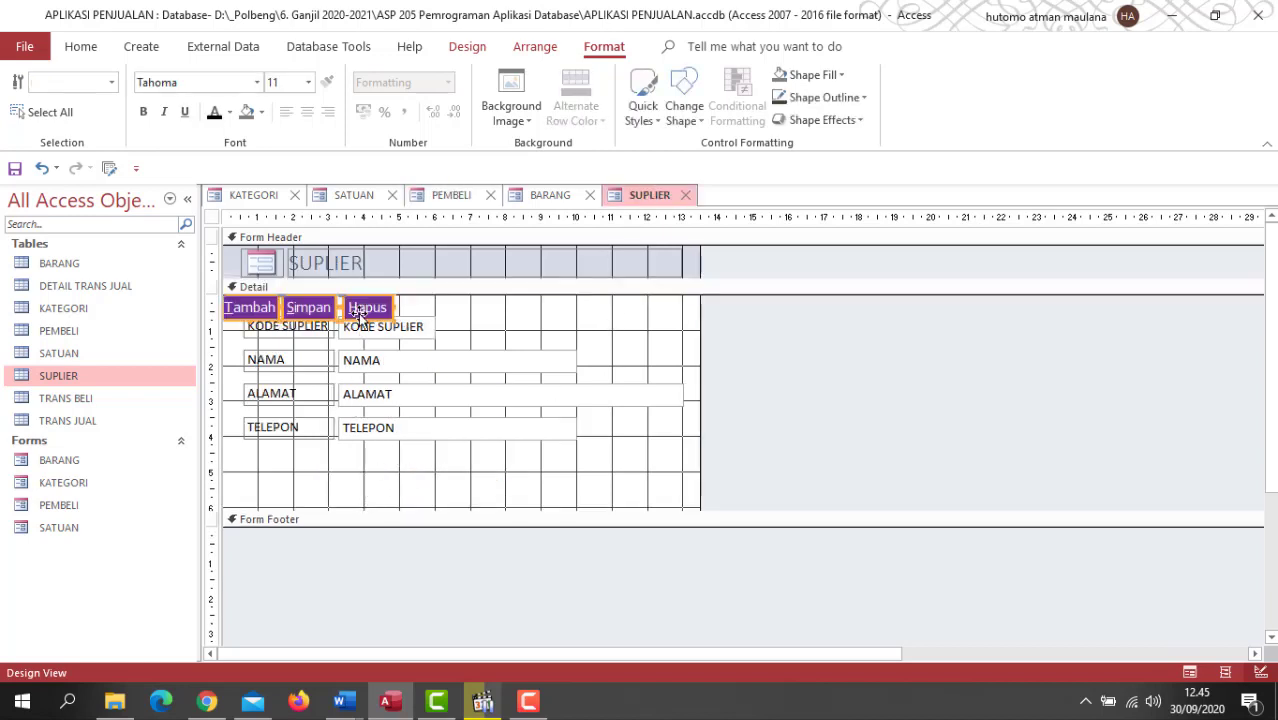
left_click_drag(357, 312, 475, 465)
Shorten SUPLIER's Detail section to about 5.5 cm high and save the form under the name SUPLIER.
left_click_drag(526, 510, 525, 487)
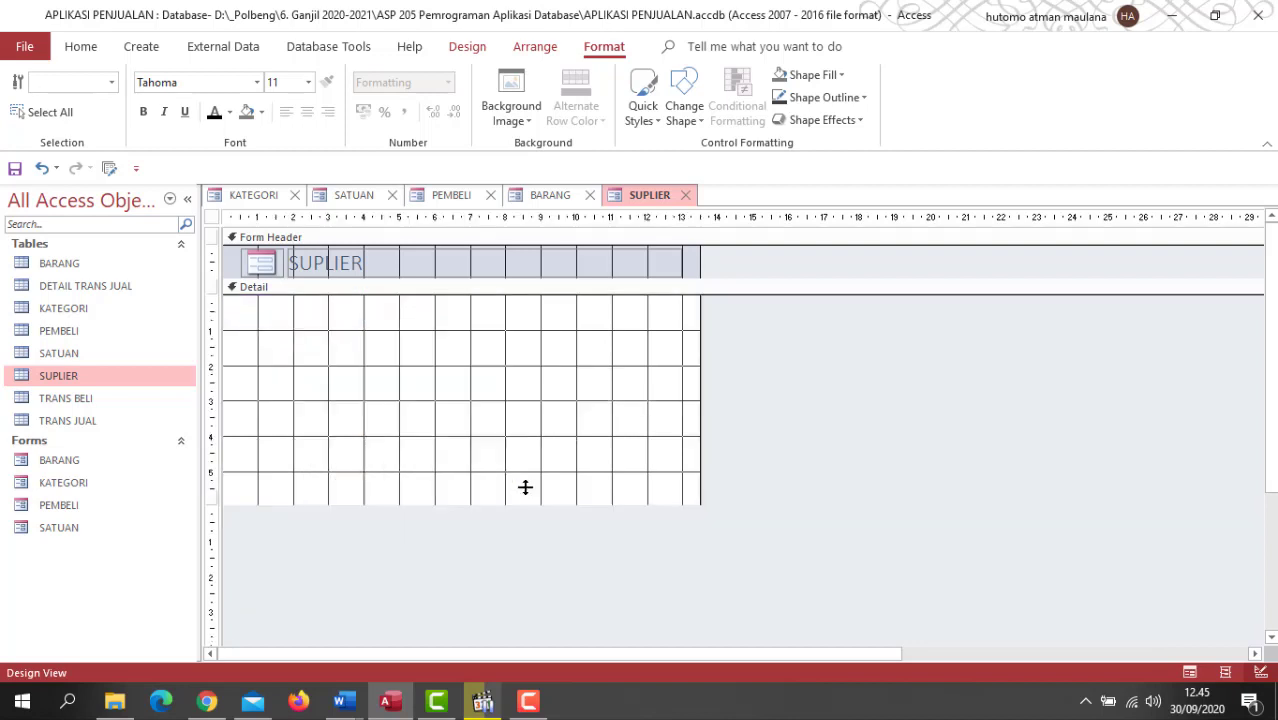
key("ctrl+s")
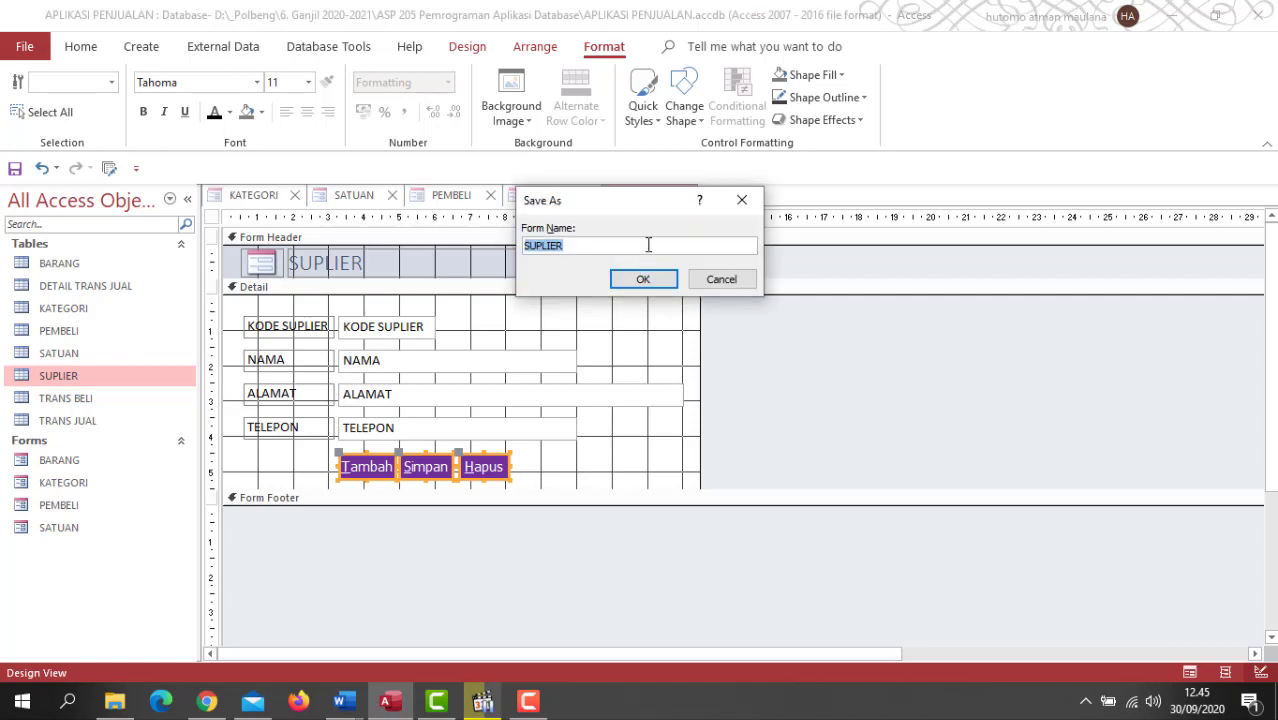
left_click(643, 281)
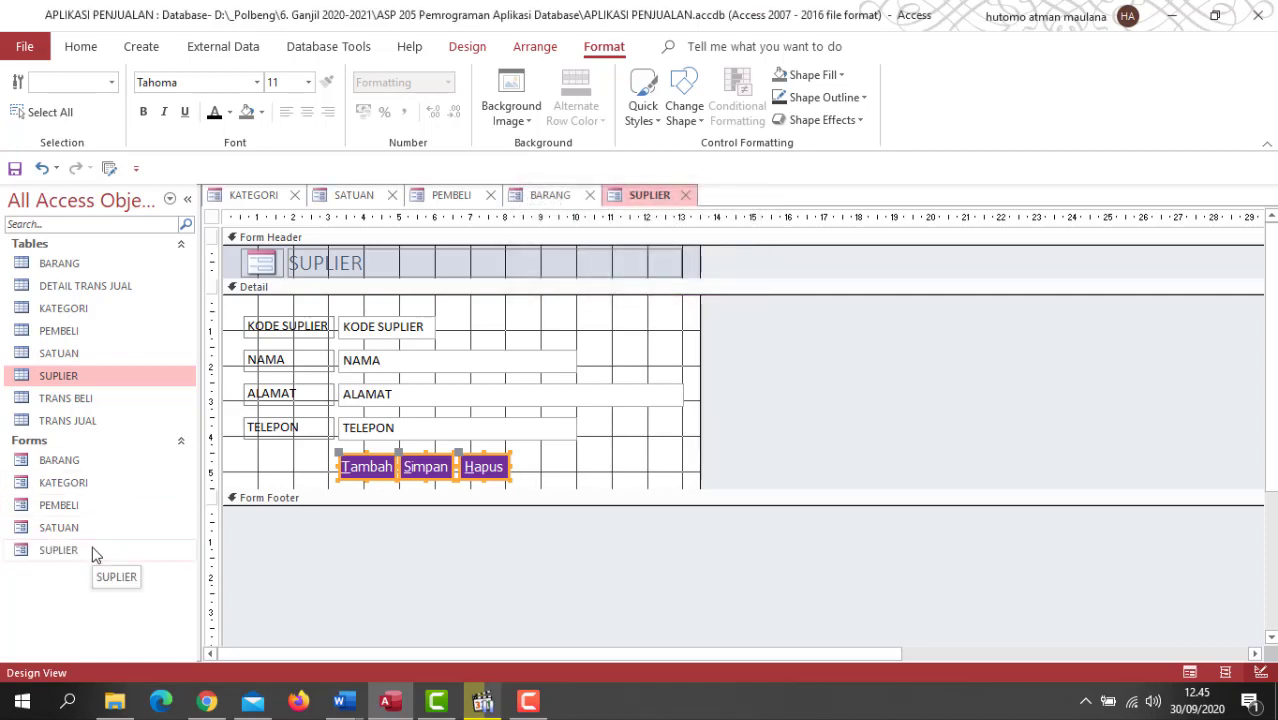
Compare the designs of the KATEGORI, PEMBELI, BARANG, SUPLIER and SATUAN forms.
left_click(405, 343)
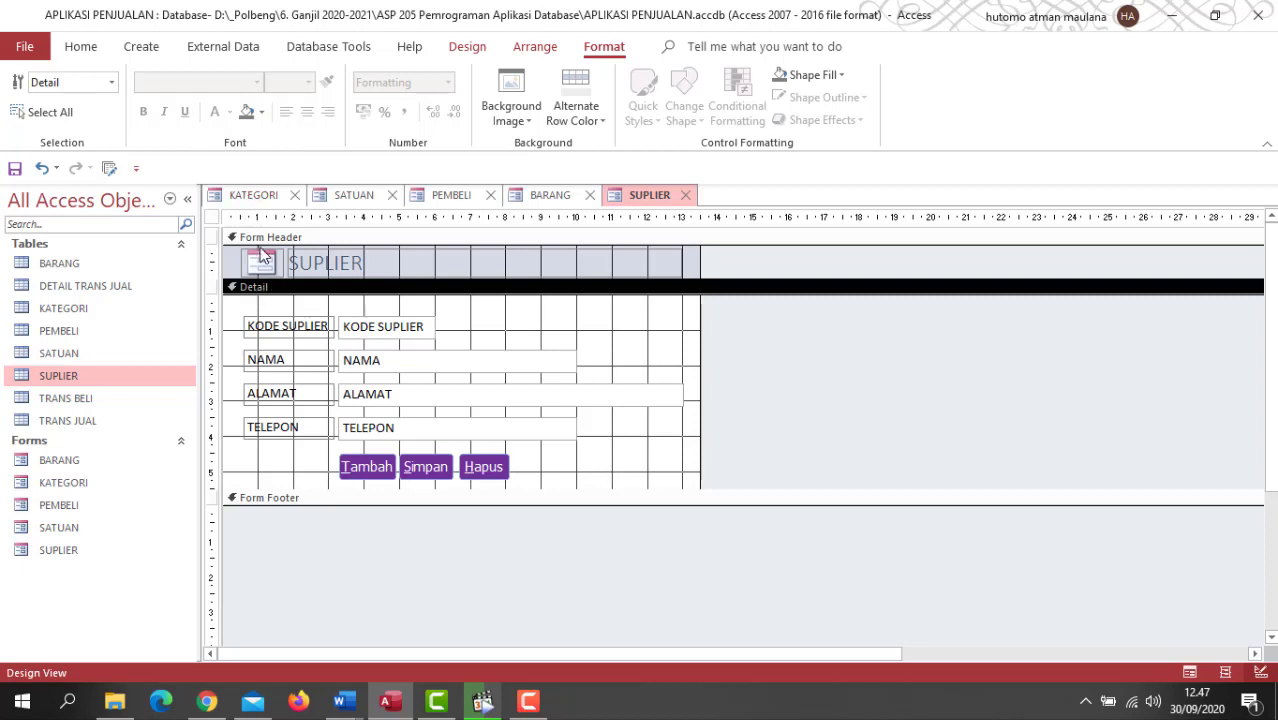
left_click(252, 198)
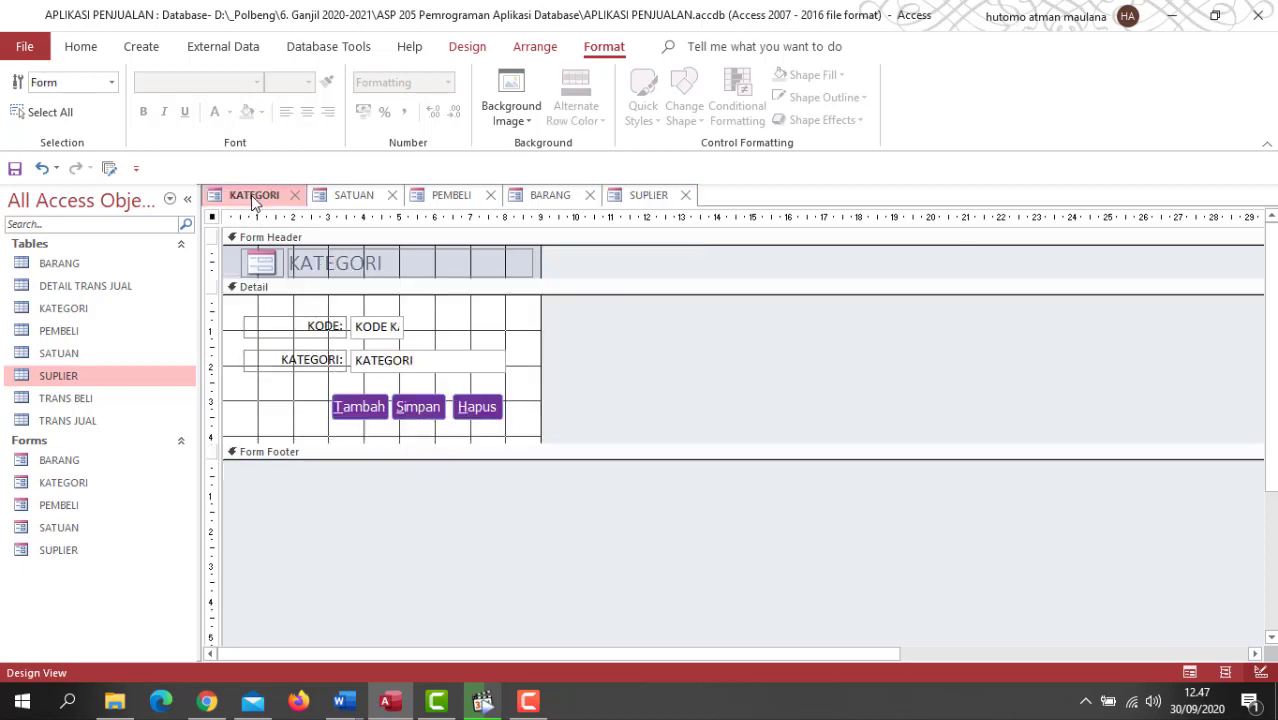
left_click(455, 196)
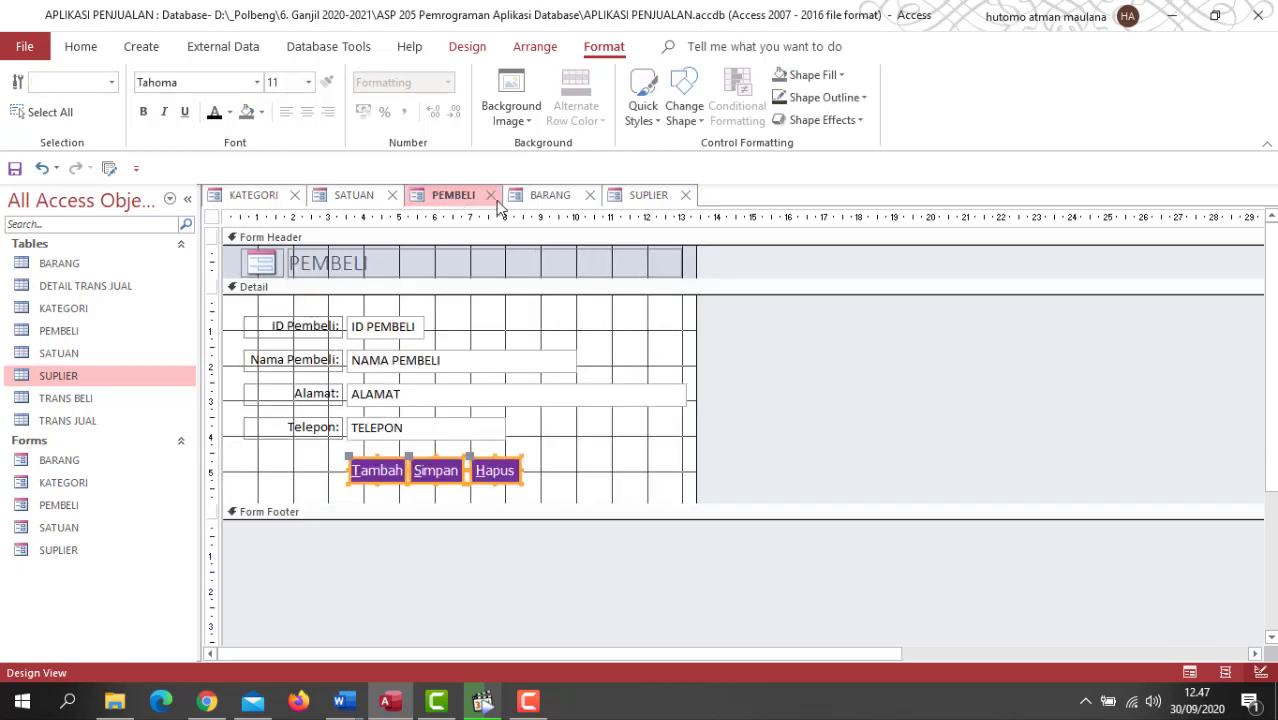
left_click(552, 196)
left_click(648, 197)
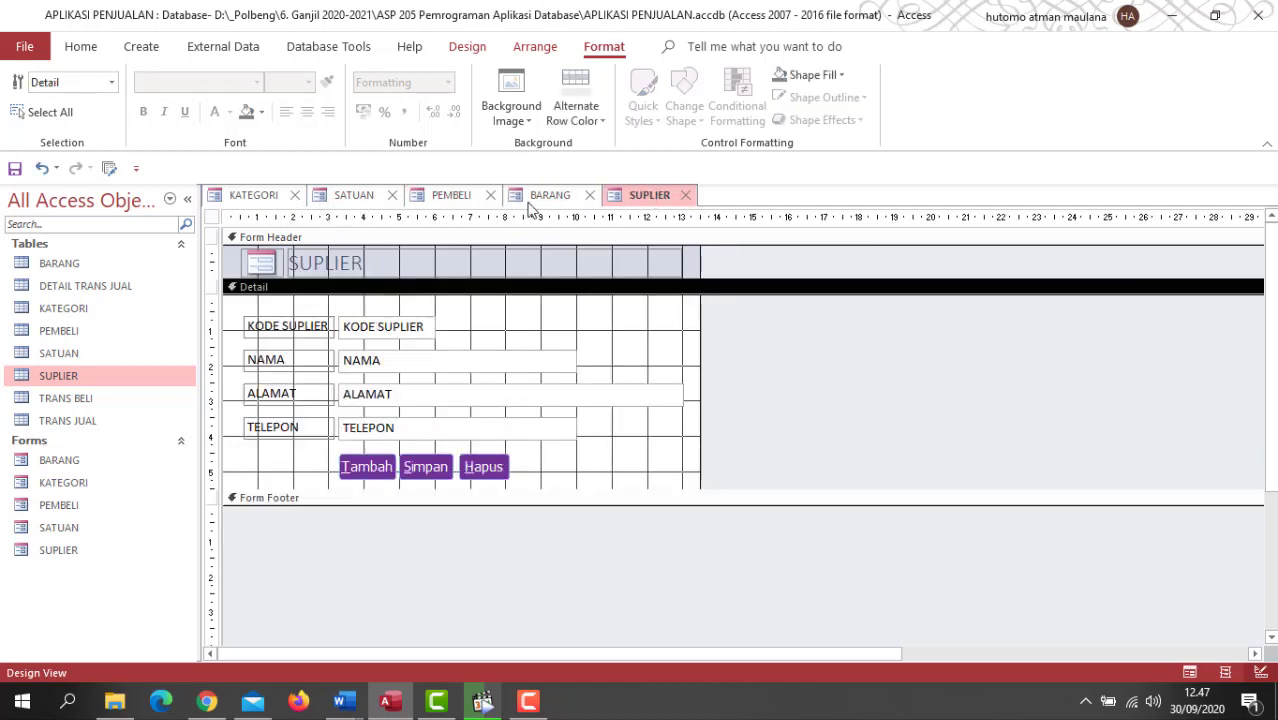
left_click(346, 196)
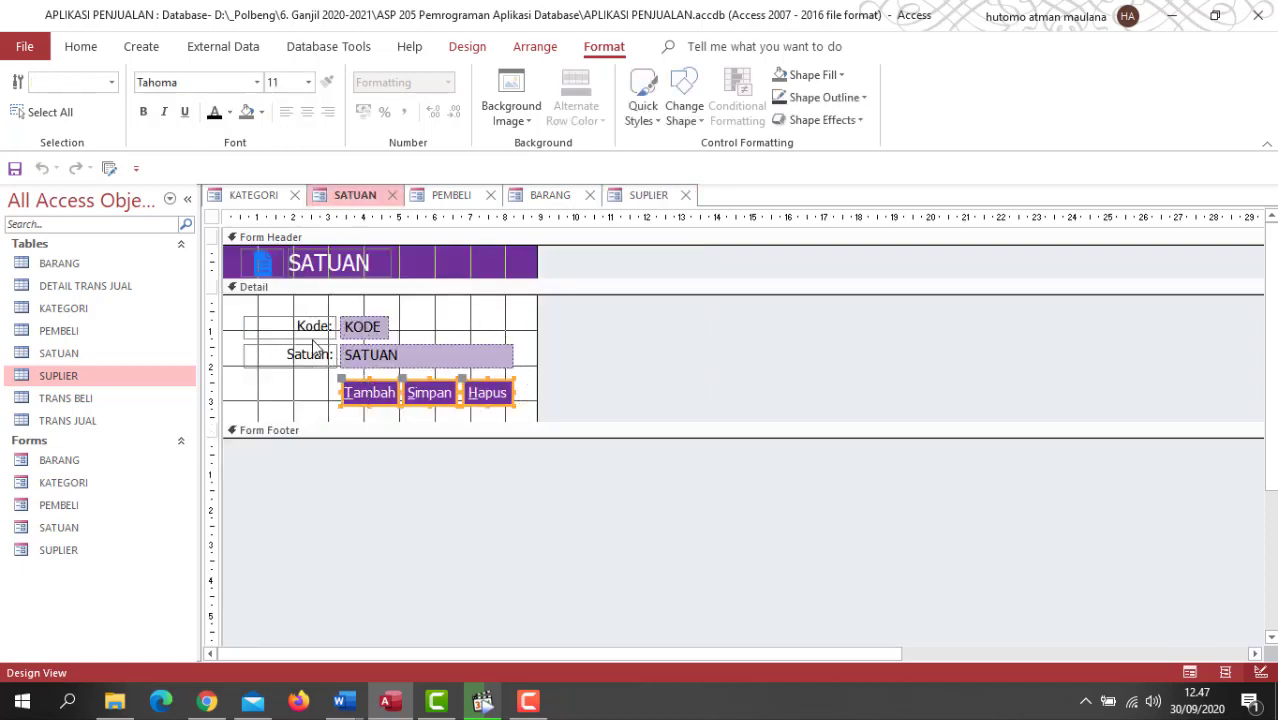
right_click(467, 318)
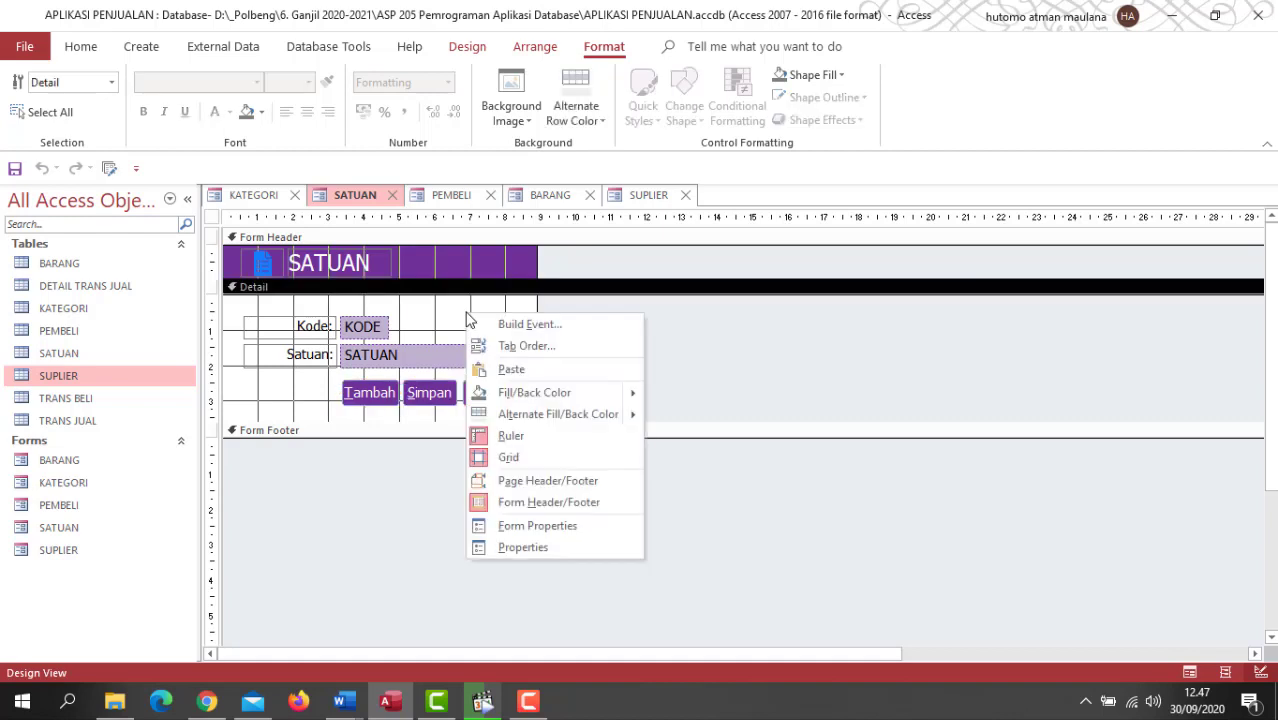
left_click(515, 326)
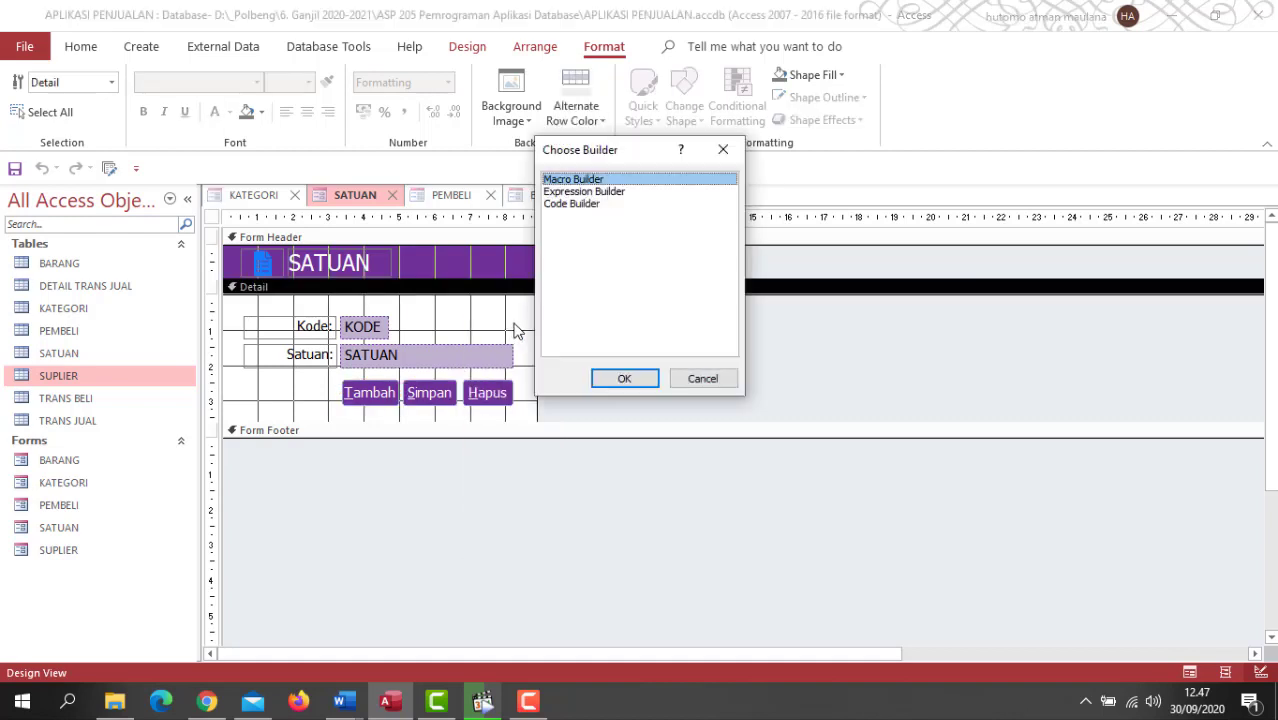
left_click(702, 378)
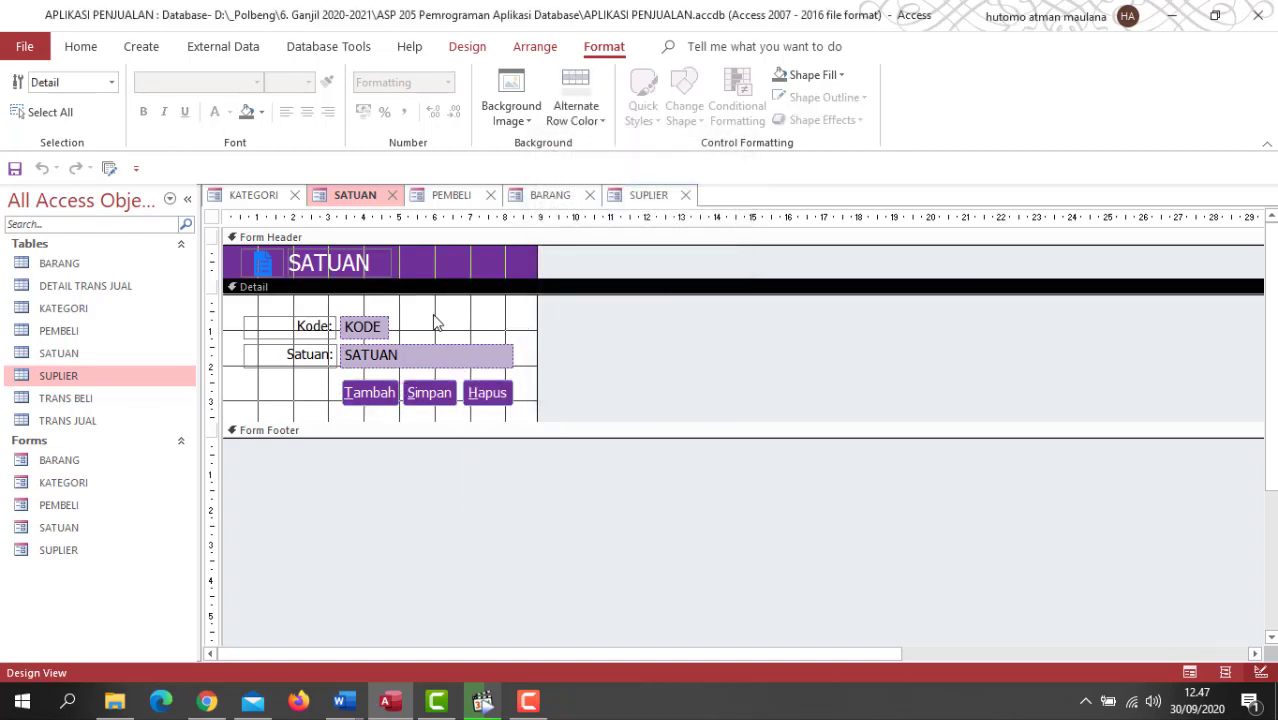